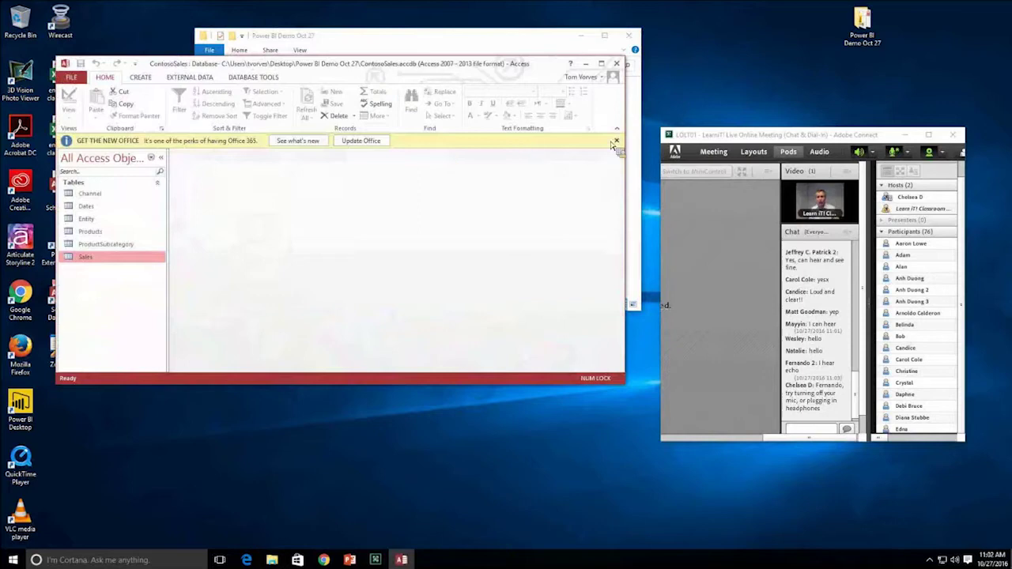
# - Enlarge the Access window, preview and close the Channel table, then open the Sales table
pyautogui.moveTo(625, 384); pyautogui.dragTo(719, 489)
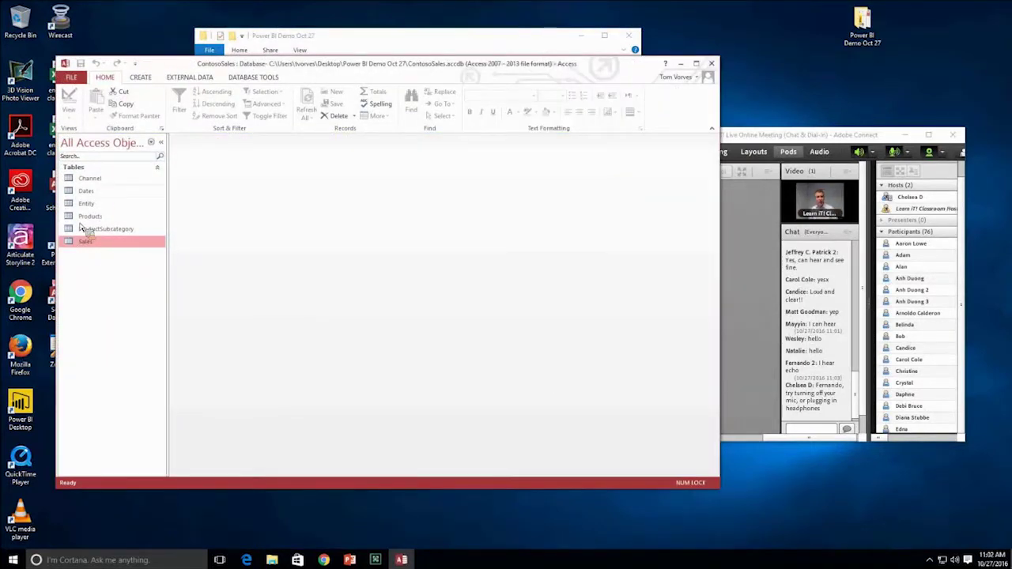
pyautogui.doubleClick(95, 179)
pyautogui.moveTo(98, 184); pyautogui.dragTo(404, 252)
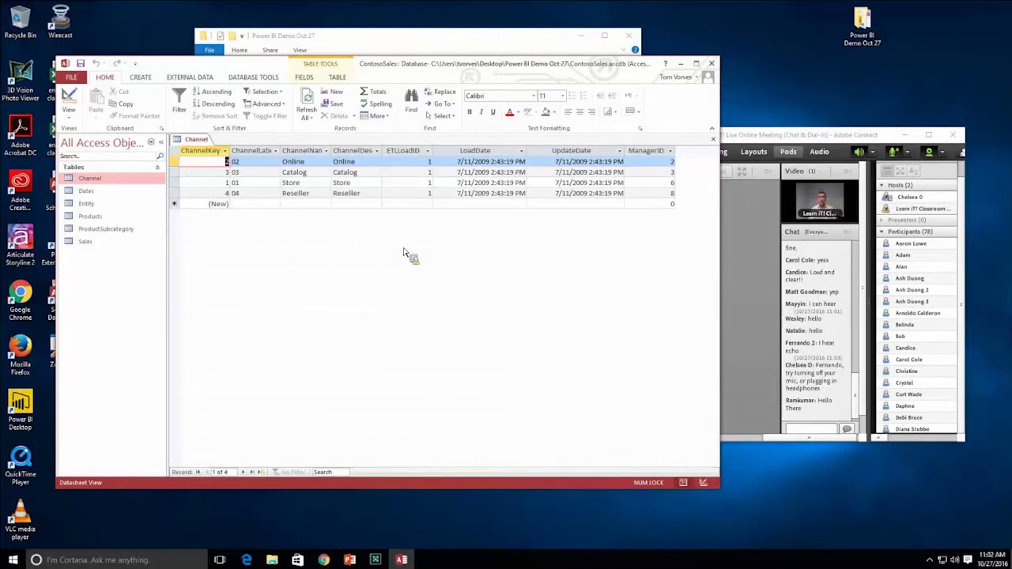
pyautogui.moveTo(403, 252); pyautogui.dragTo(465, 247)
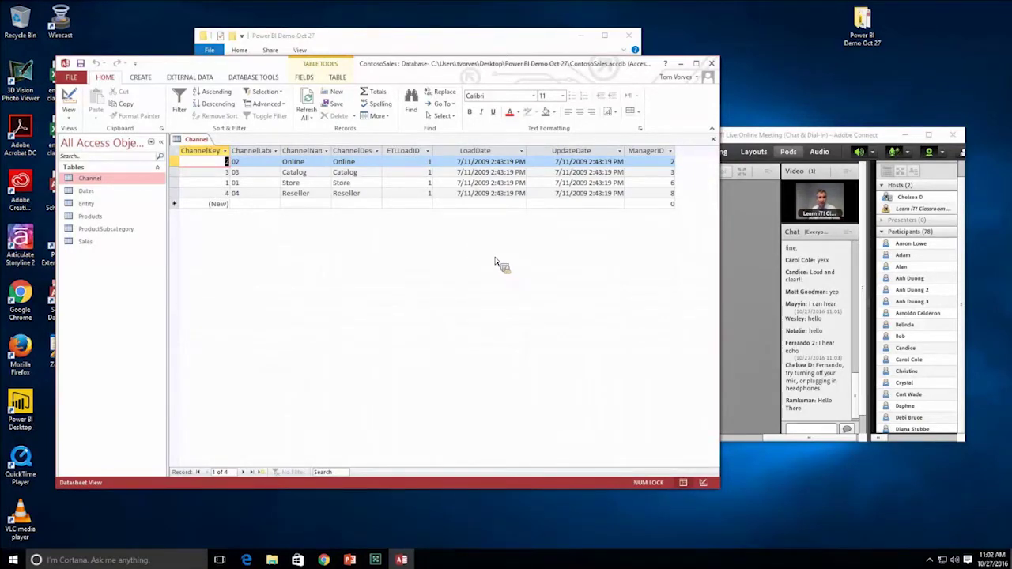
pyautogui.click(714, 140)
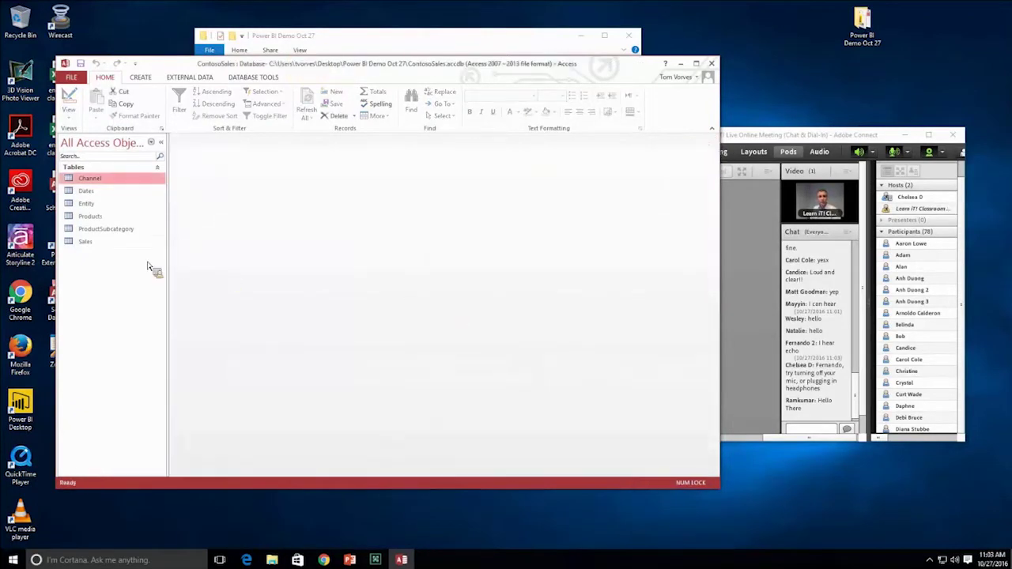
pyautogui.doubleClick(92, 243)
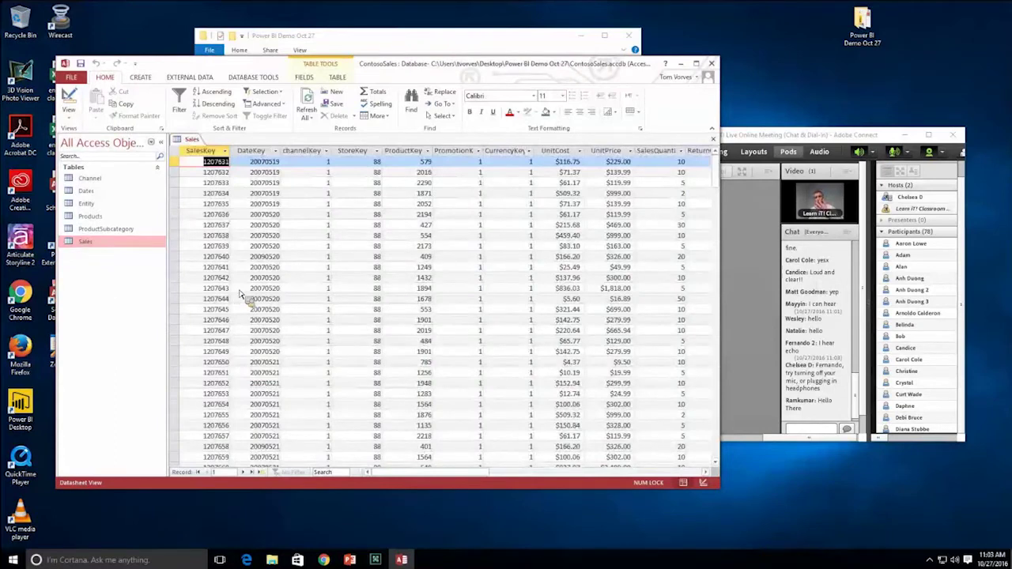
# - Jump to the last record of the Sales table
pyautogui.click(252, 473)
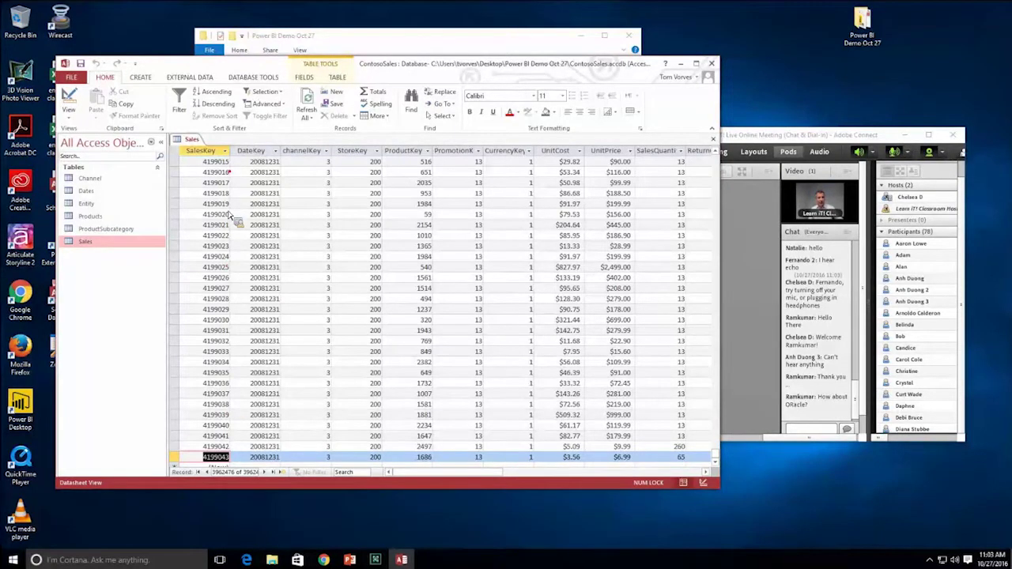
pyautogui.moveTo(228, 141)
pyautogui.mouseDown()
pyautogui.moveTo(307, 459)
pyautogui.moveTo(291, 473)
pyautogui.mouseUp()
pyautogui.moveTo(273, 151); pyautogui.dragTo(290, 126)
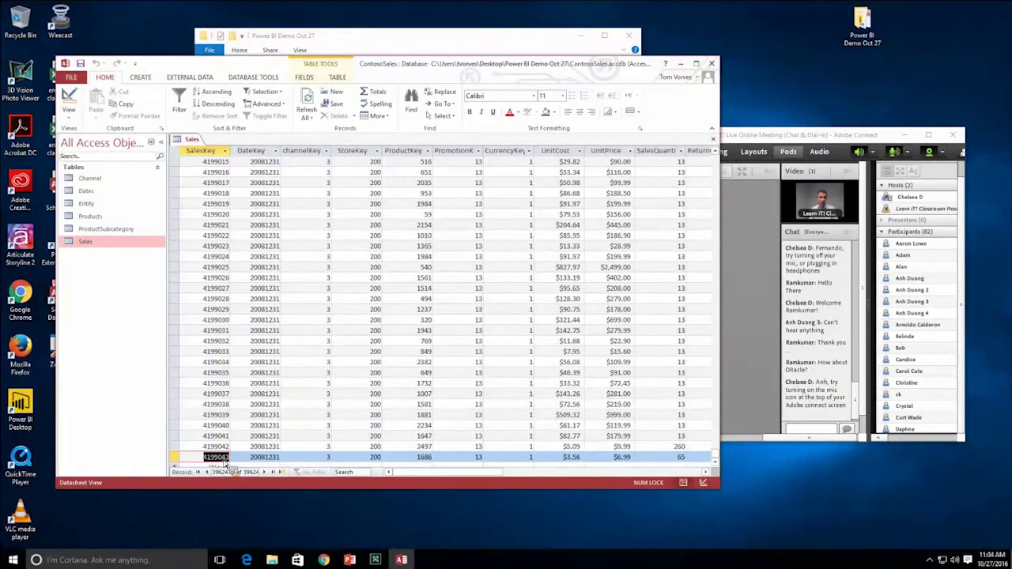
# - Open the Products table, select its BrandName column, then close the ContosoSales database
pyautogui.doubleClick(100, 218)
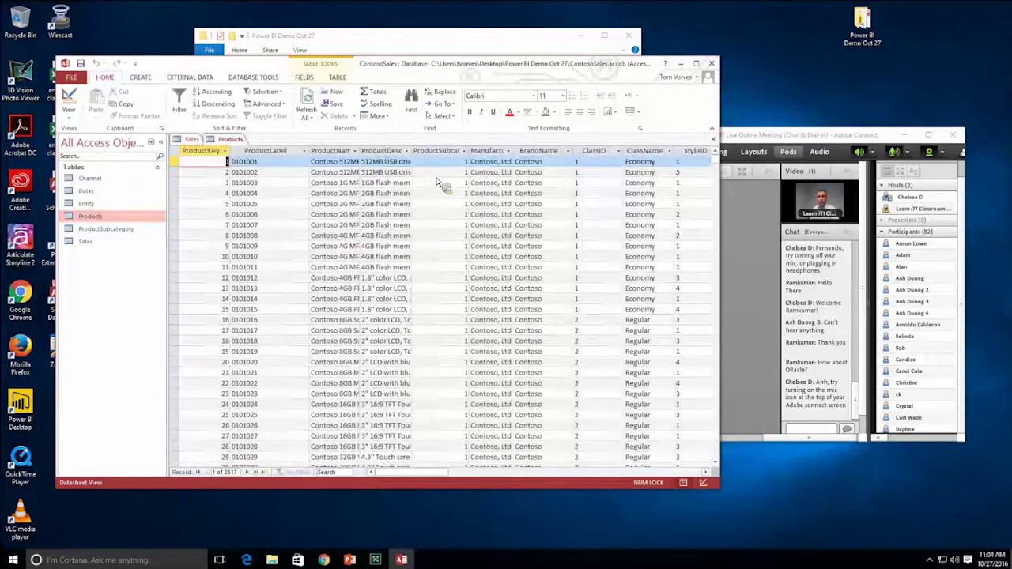
pyautogui.click(557, 155)
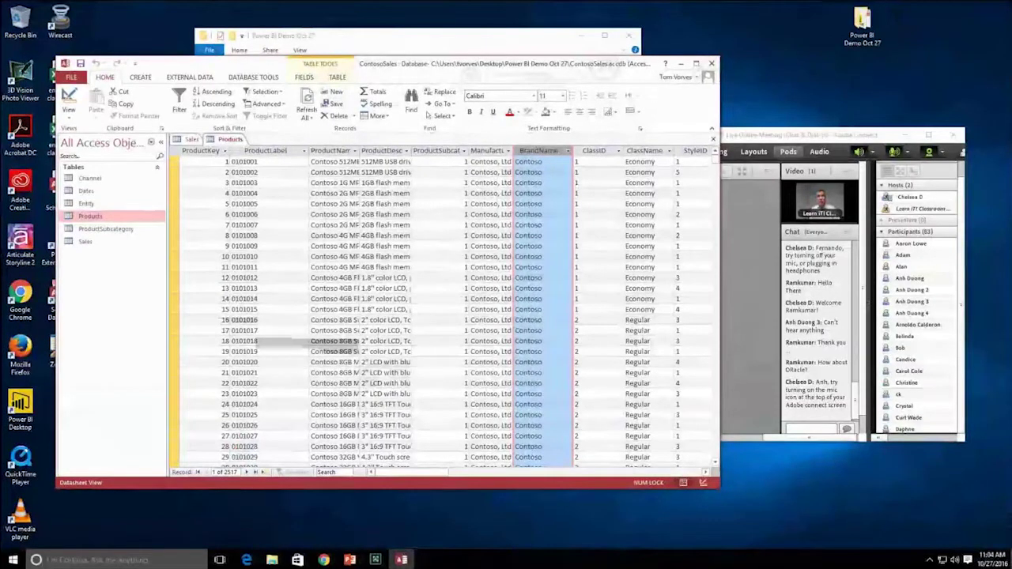
pyautogui.click(711, 65)
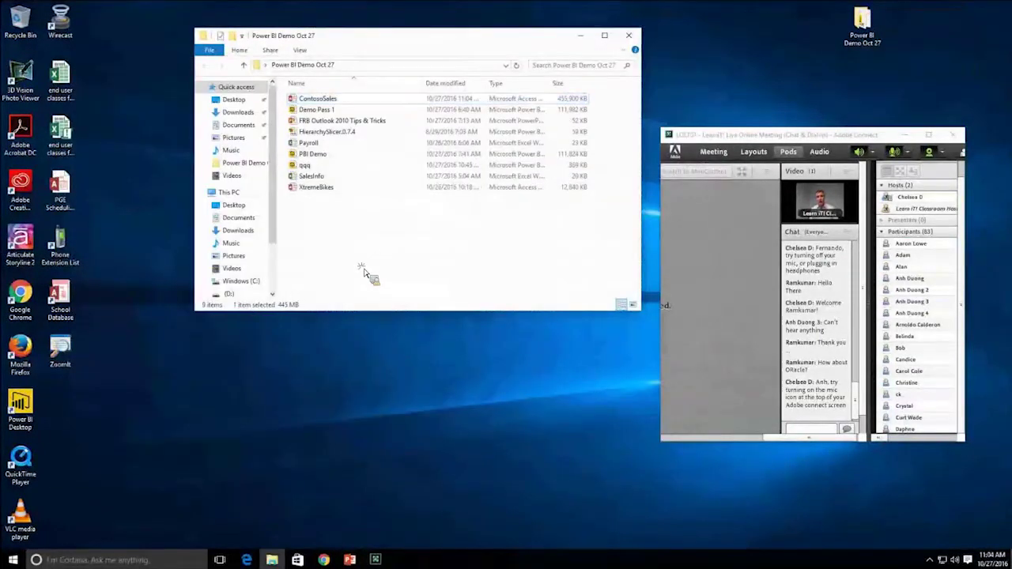
pyautogui.click(315, 178)
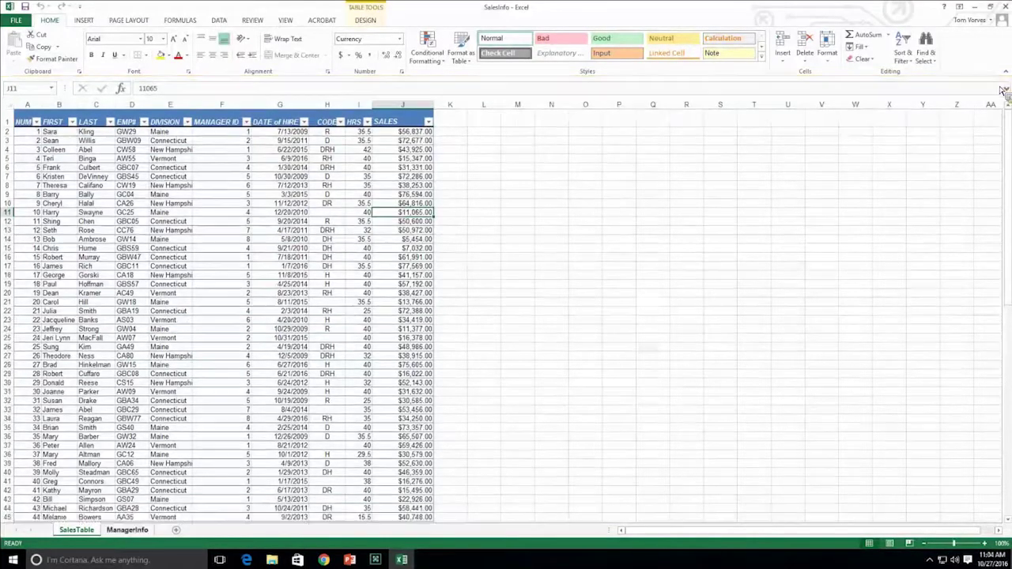
pyautogui.click(1005, 84)
pyautogui.click(149, 532)
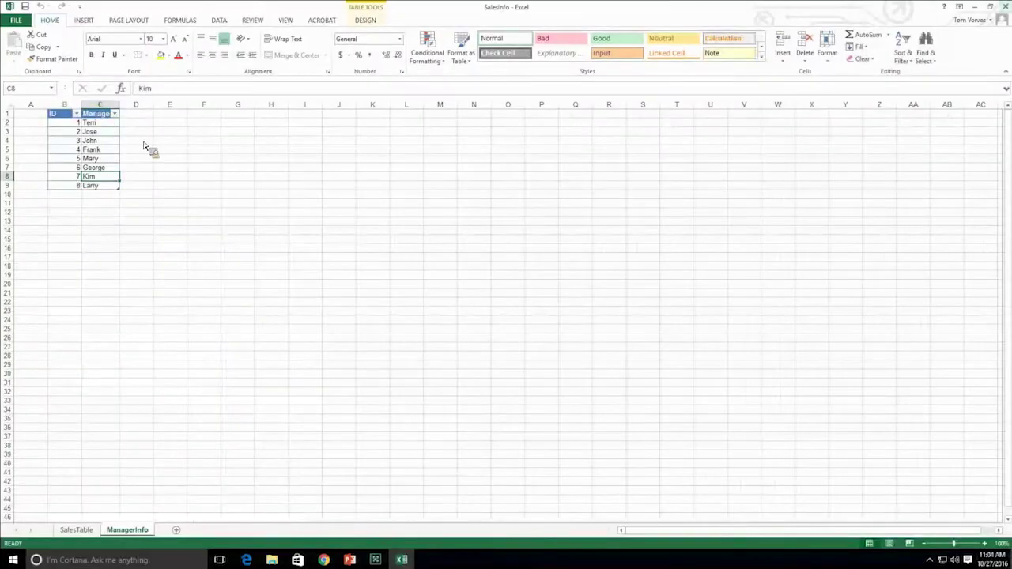
pyautogui.click(1004, 6)
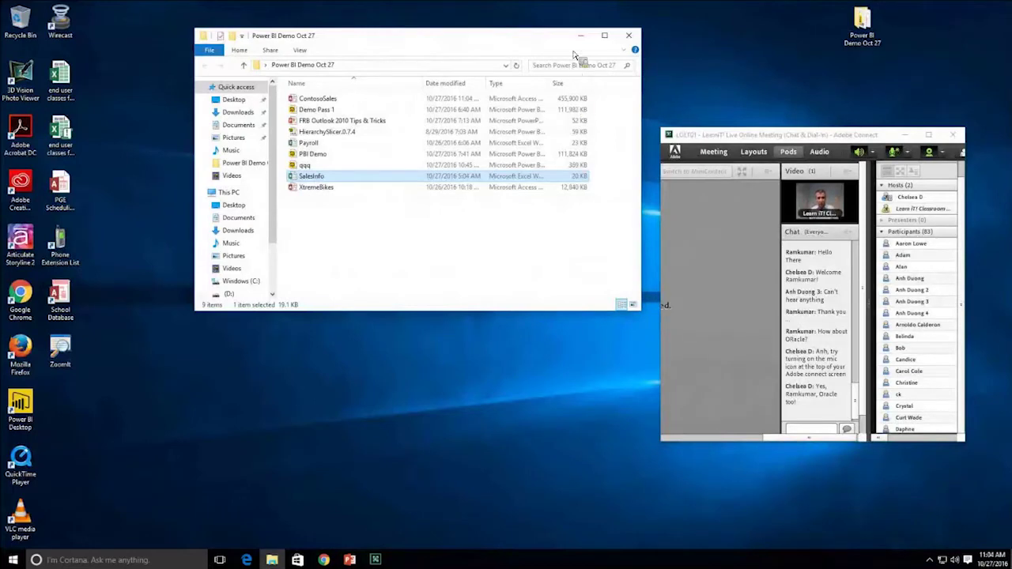
# - Close the Power BI Demo Oct 27 folder and launch Power BI Desktop from the desktop
pyautogui.click(630, 38)
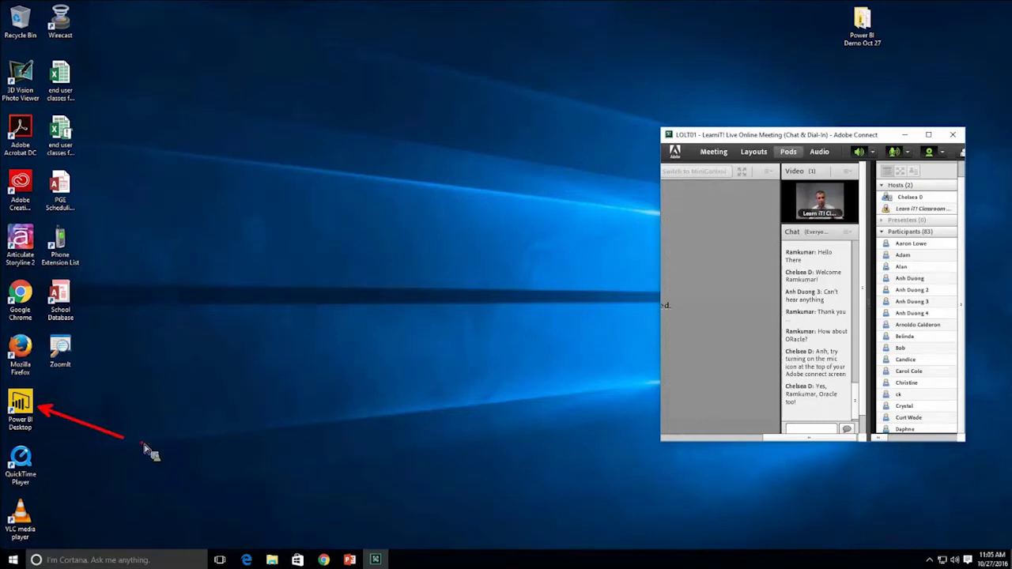
pyautogui.doubleClick(28, 417)
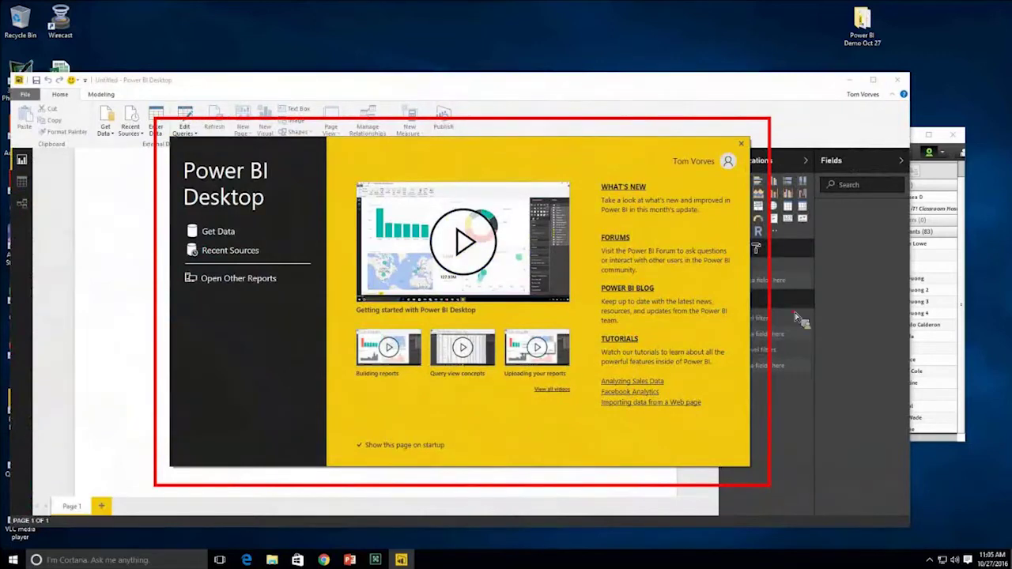
# - Close the welcome screen, then move the Power BI window up and enlarge it
pyautogui.click(741, 144)
pyautogui.moveTo(537, 76); pyautogui.dragTo(540, 24)
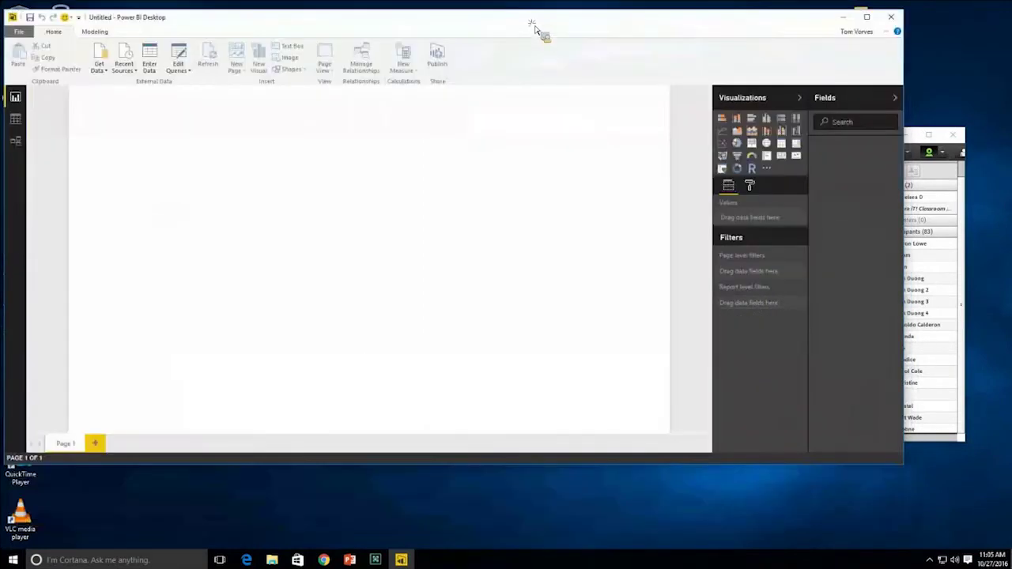
pyautogui.moveTo(909, 466); pyautogui.dragTo(966, 549)
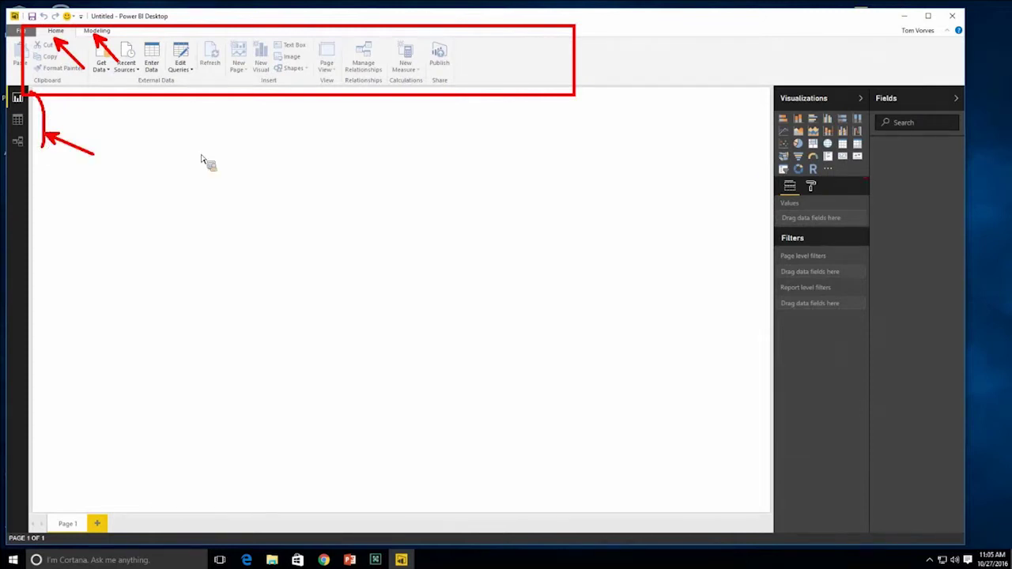
pyautogui.moveTo(828, 139)
pyautogui.mouseDown()
pyautogui.moveTo(873, 190)
pyautogui.moveTo(700, 213)
pyautogui.mouseUp()
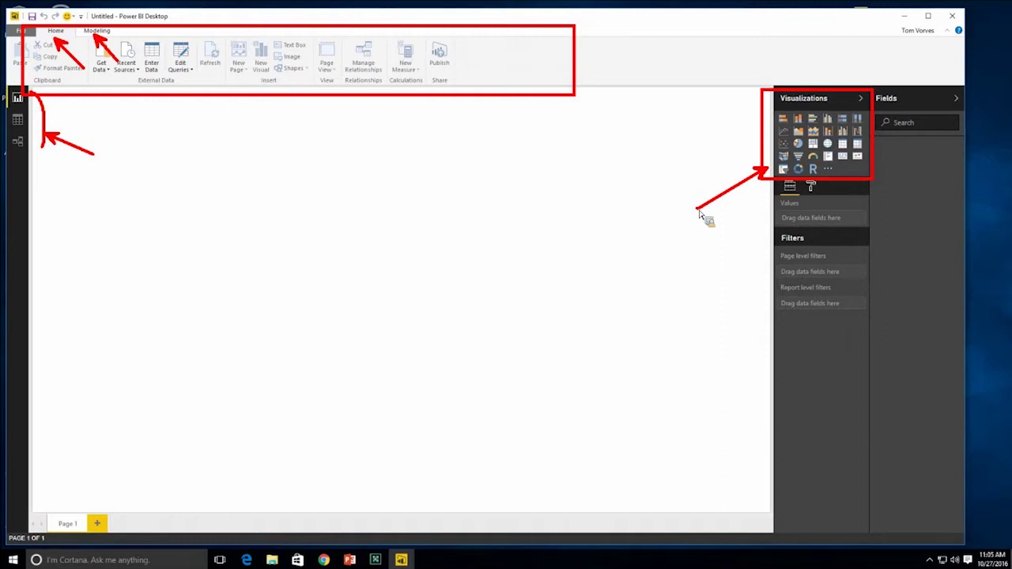
pyautogui.moveTo(699, 214)
pyautogui.mouseDown()
pyautogui.moveTo(712, 219)
pyautogui.moveTo(536, 108)
pyautogui.moveTo(457, 75)
pyautogui.moveTo(480, 83)
pyautogui.mouseUp()
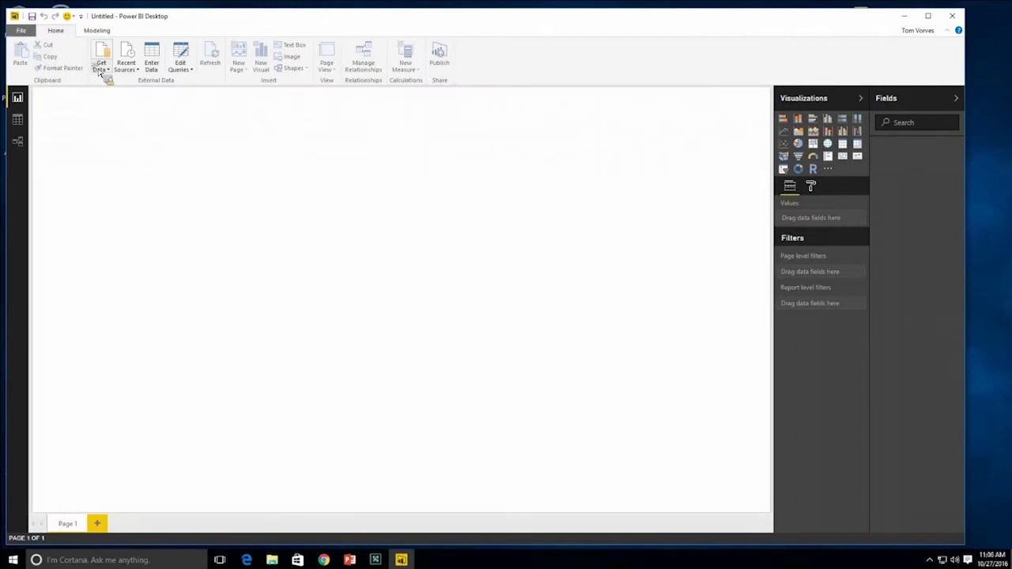
# - Open the full Get Data list of sources and choose Access Database
pyautogui.click(172, 134)
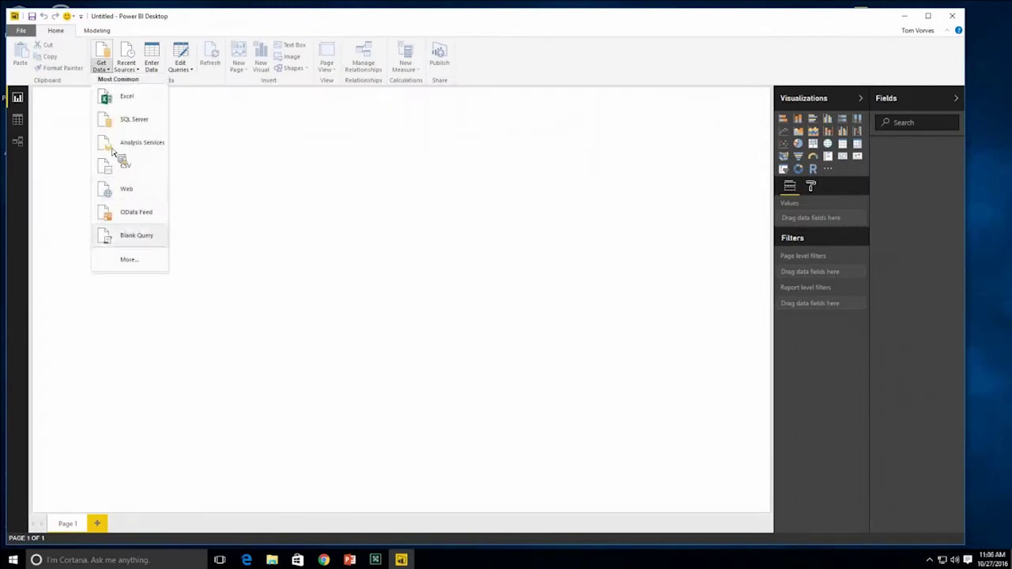
pyautogui.click(129, 262)
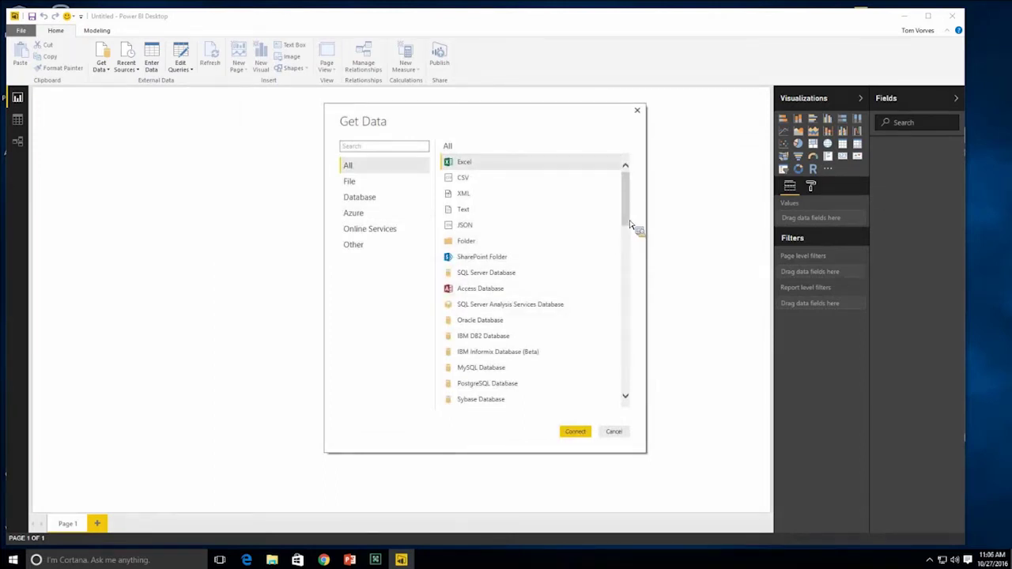
pyautogui.moveTo(630, 222); pyautogui.dragTo(633, 365)
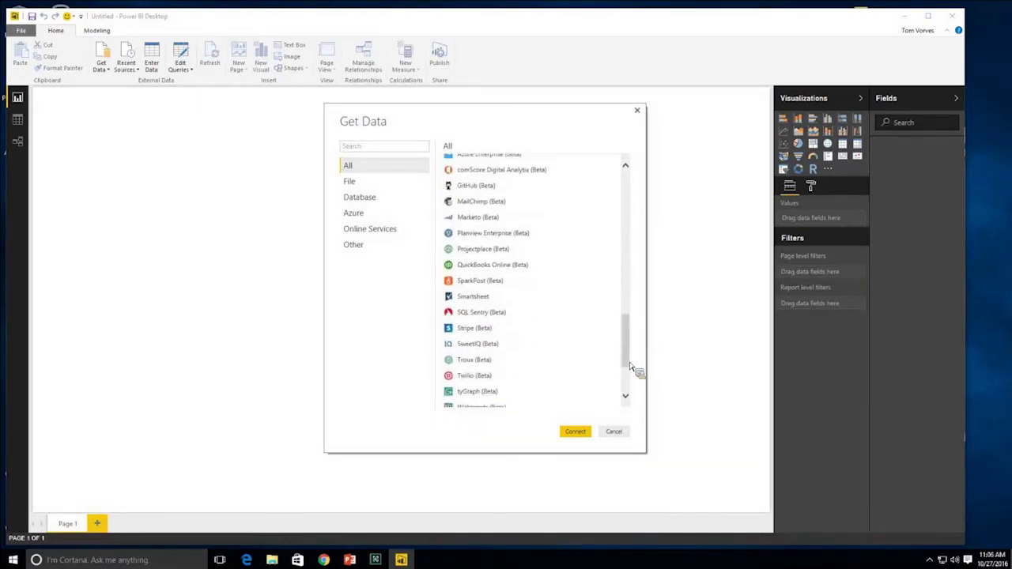
pyautogui.click(614, 432)
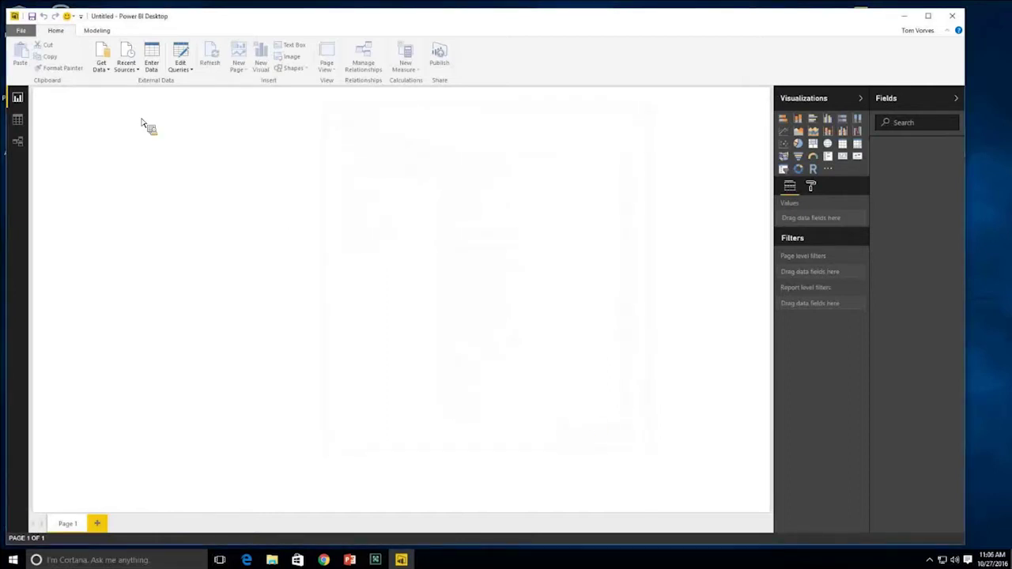
pyautogui.click(102, 67)
pyautogui.click(148, 262)
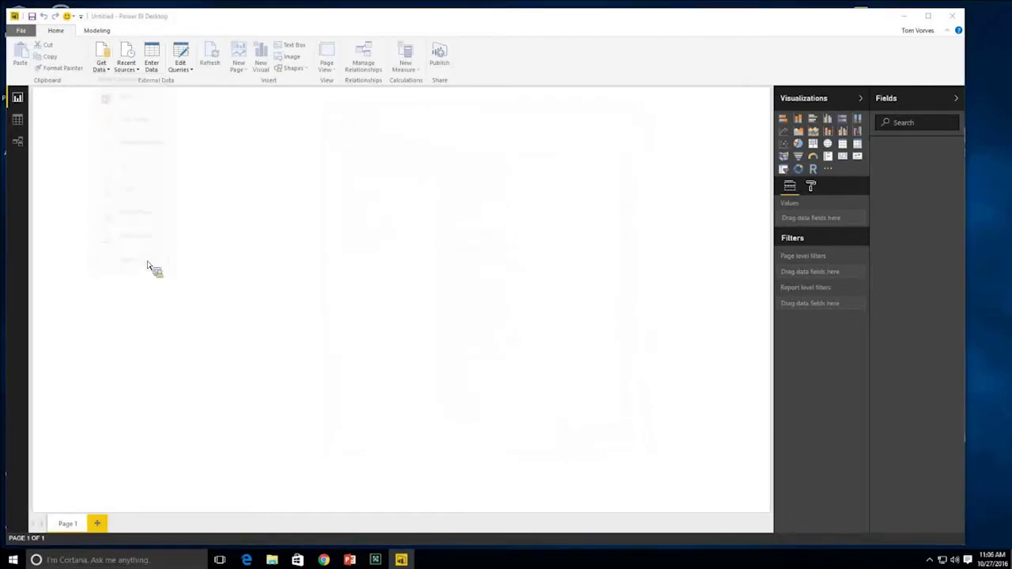
pyautogui.click(450, 289)
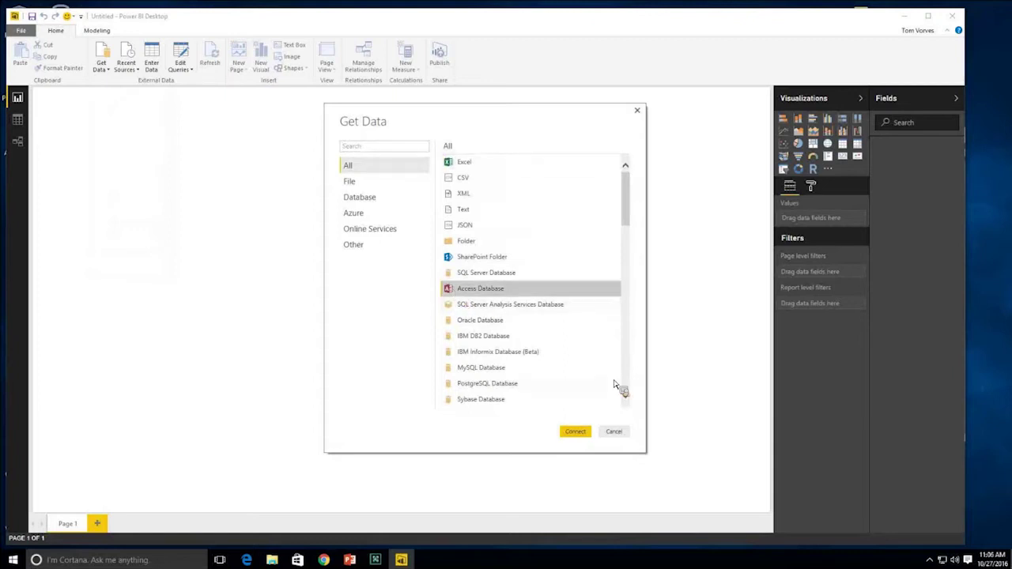
# - Connect to the ContosoSales Access database file
pyautogui.click(575, 434)
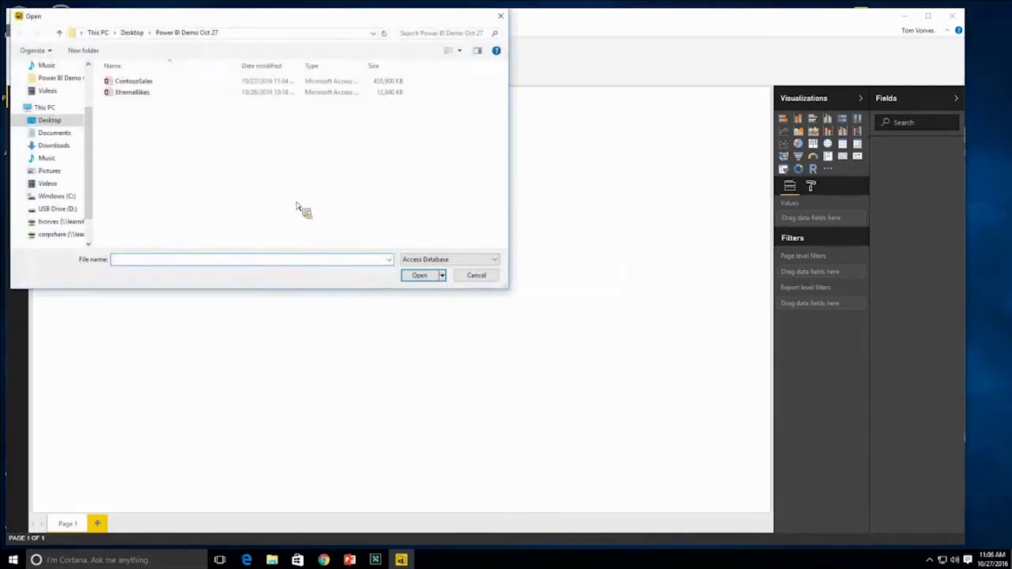
pyautogui.click(143, 81)
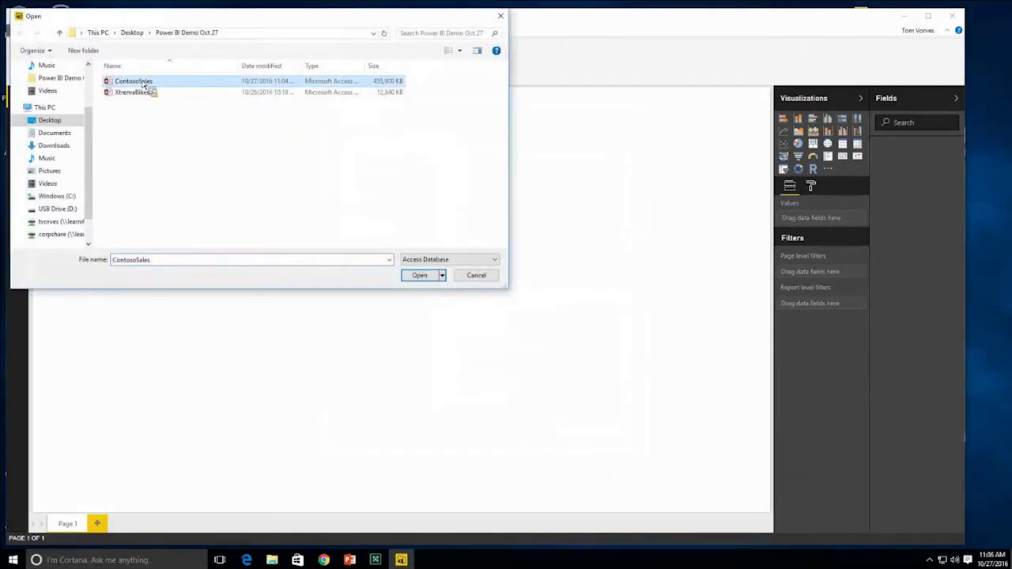
pyautogui.click(421, 278)
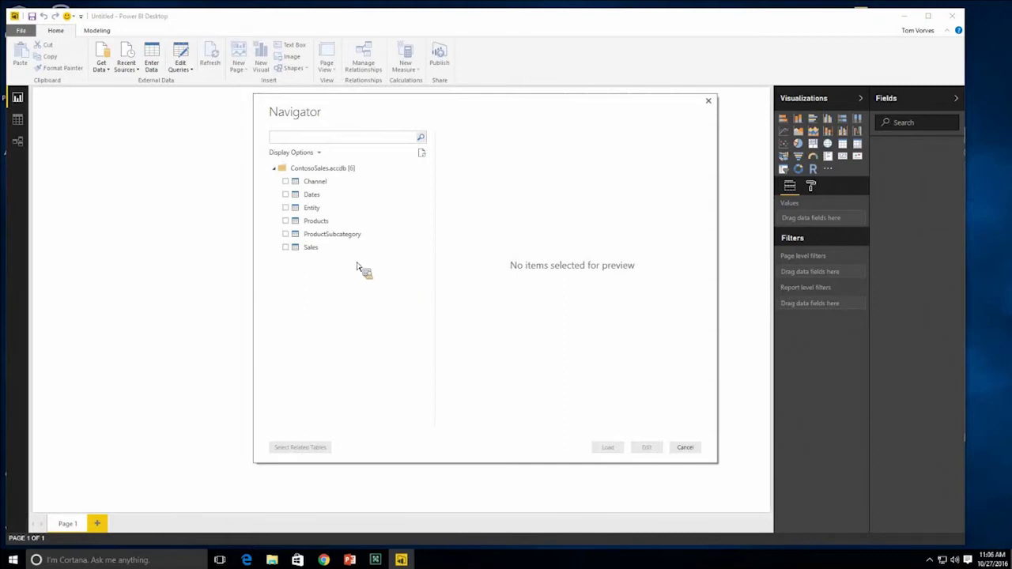
# - Tick the Channel, Products and Sales tables in the Navigator and load them
pyautogui.click(286, 181)
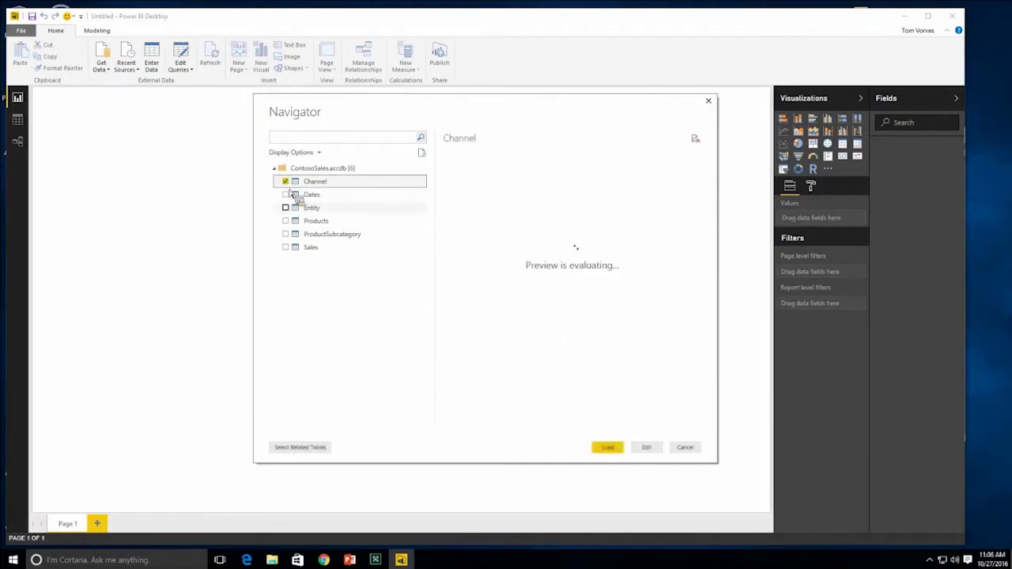
pyautogui.click(285, 221)
pyautogui.click(286, 247)
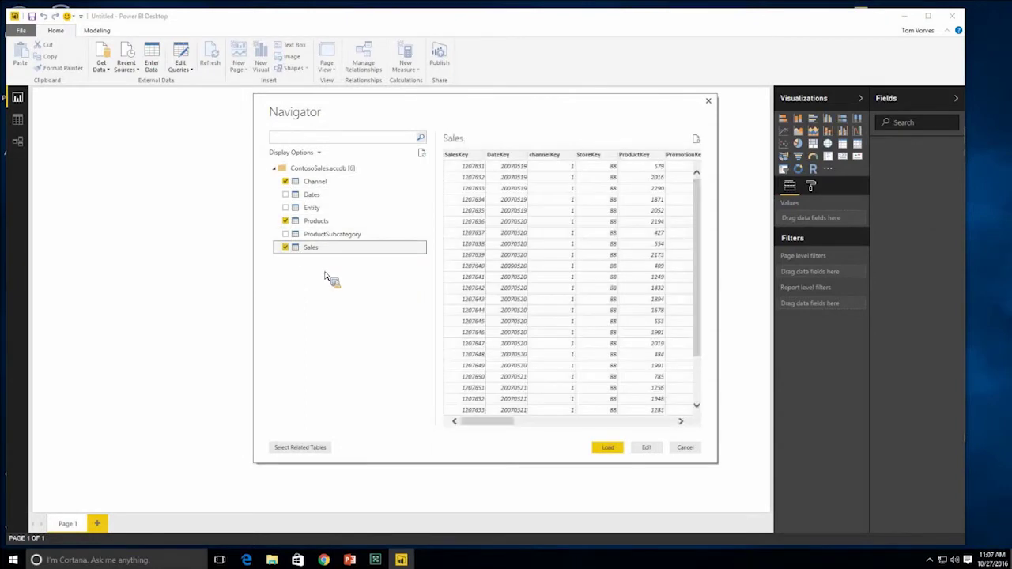
pyautogui.click(286, 221)
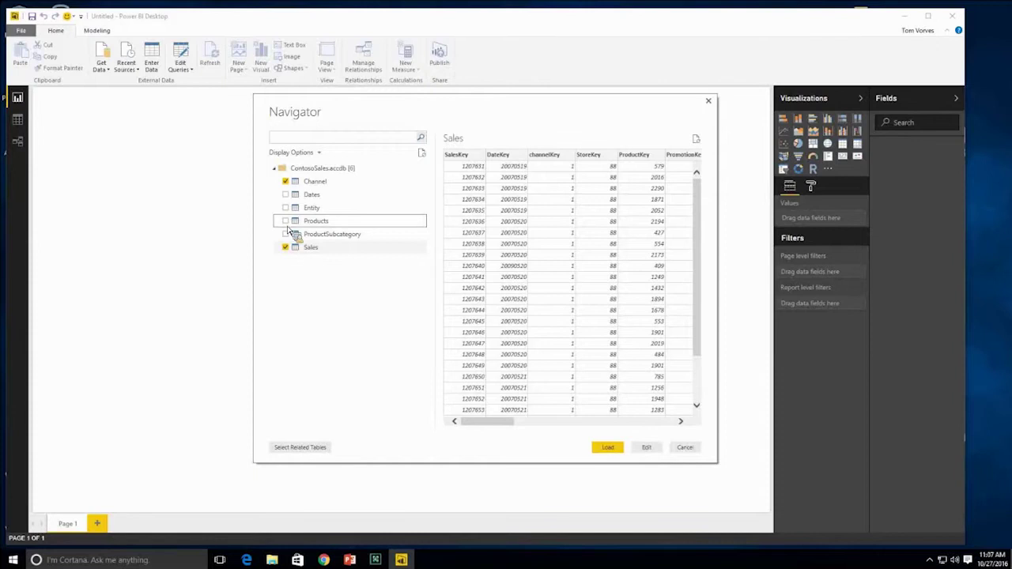
pyautogui.click(285, 221)
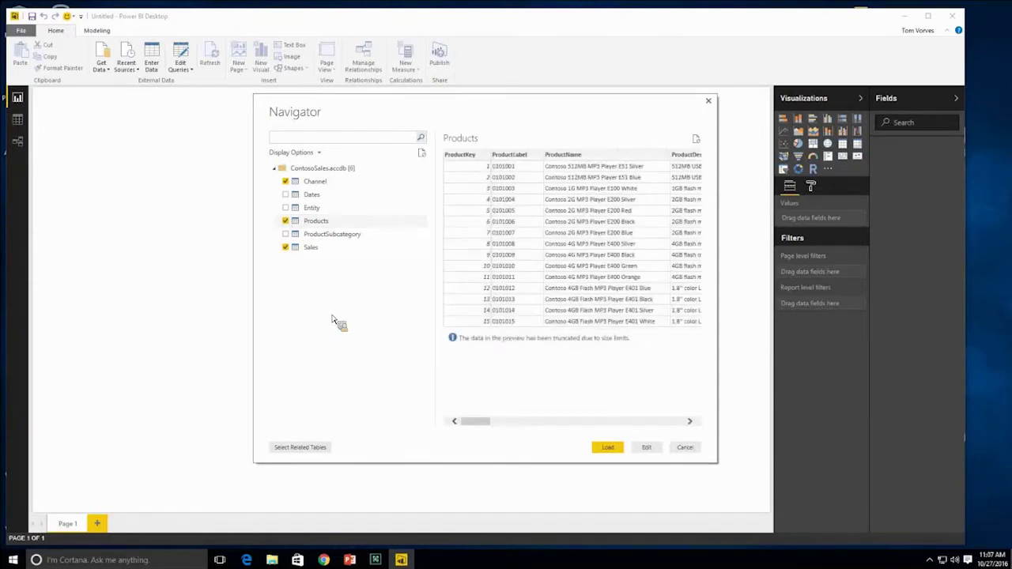
pyautogui.click(607, 449)
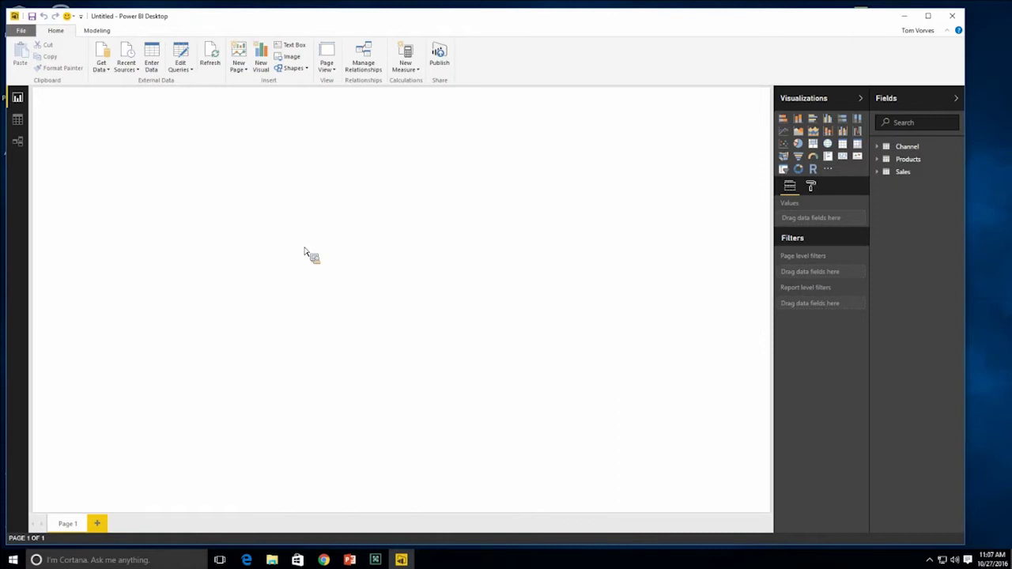
# - Import the managers table from the SalesInfo Excel workbook
pyautogui.click(106, 72)
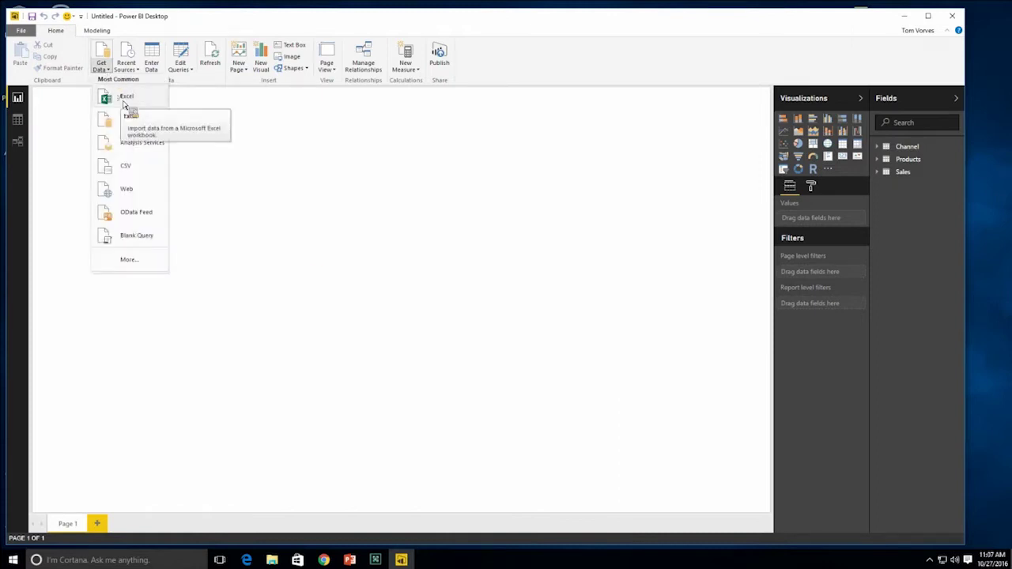
pyautogui.click(123, 98)
pyautogui.click(125, 92)
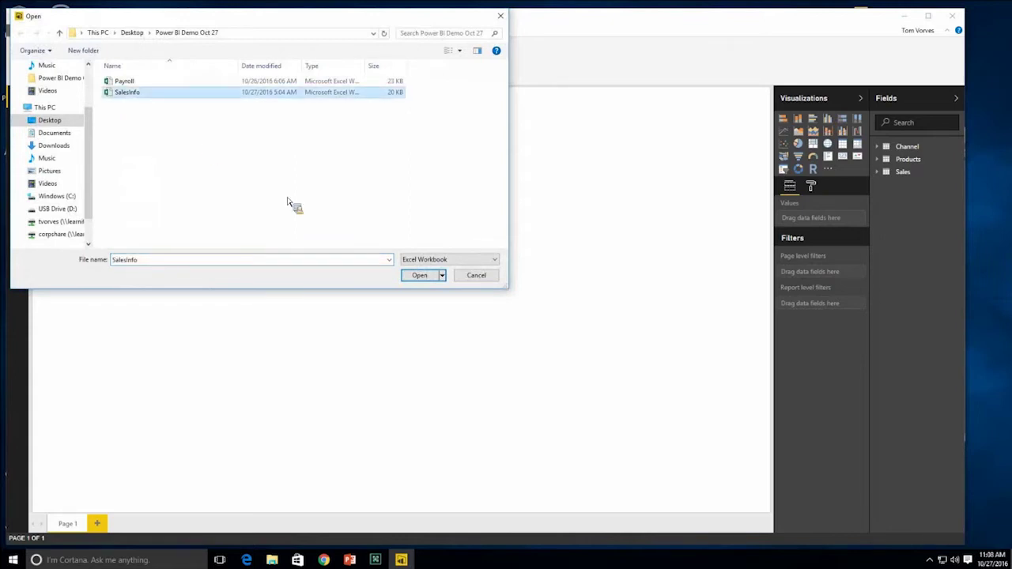
pyautogui.click(420, 276)
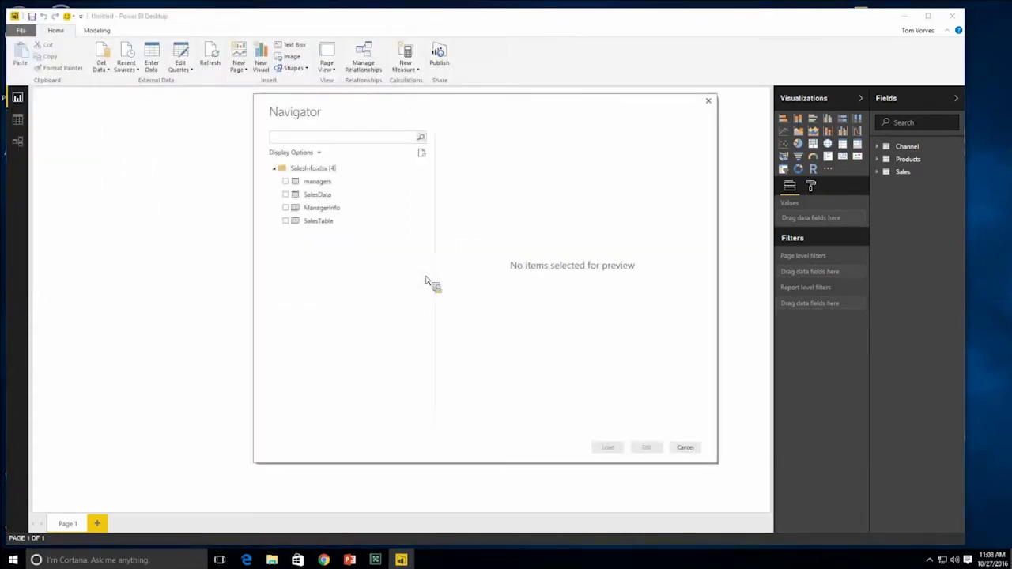
pyautogui.click(286, 181)
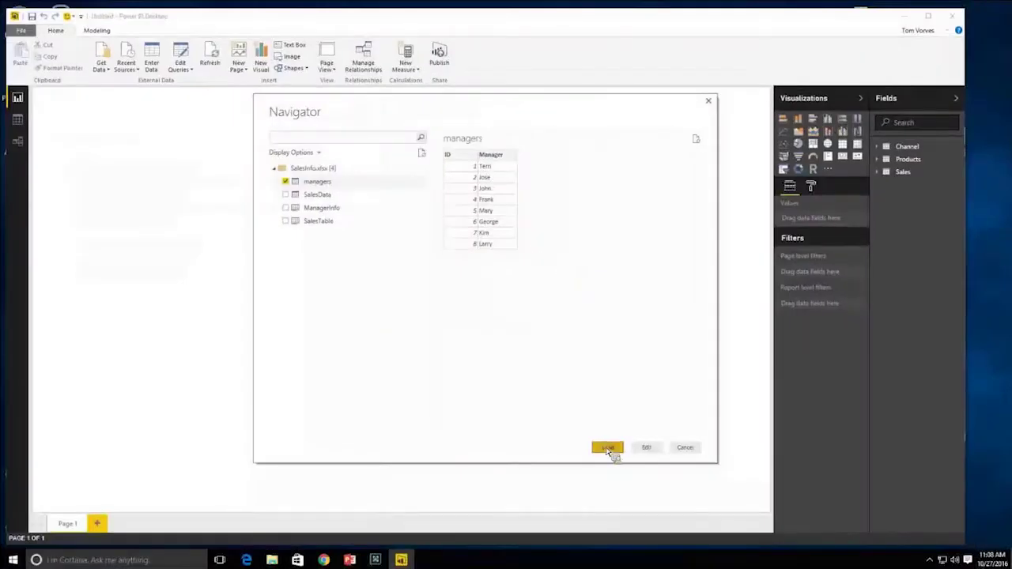
pyautogui.click(603, 444)
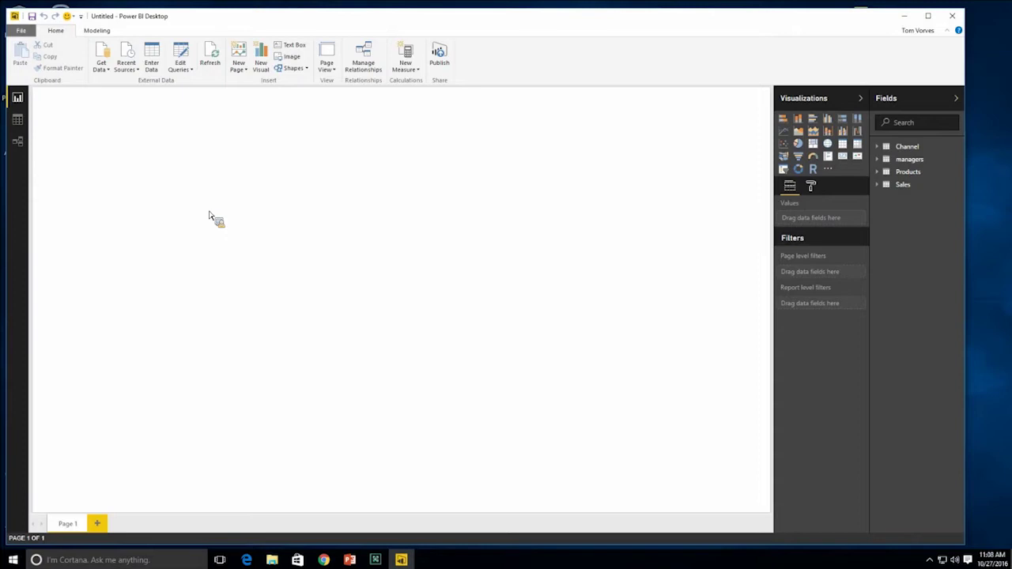
# - In Relationships view, place Products beside Sales, enlarge Sales, and put managers beneath it
pyautogui.moveTo(210, 214); pyautogui.dragTo(248, 238)
pyautogui.moveTo(247, 238); pyautogui.dragTo(336, 164)
pyautogui.moveTo(448, 368); pyautogui.dragTo(506, 166)
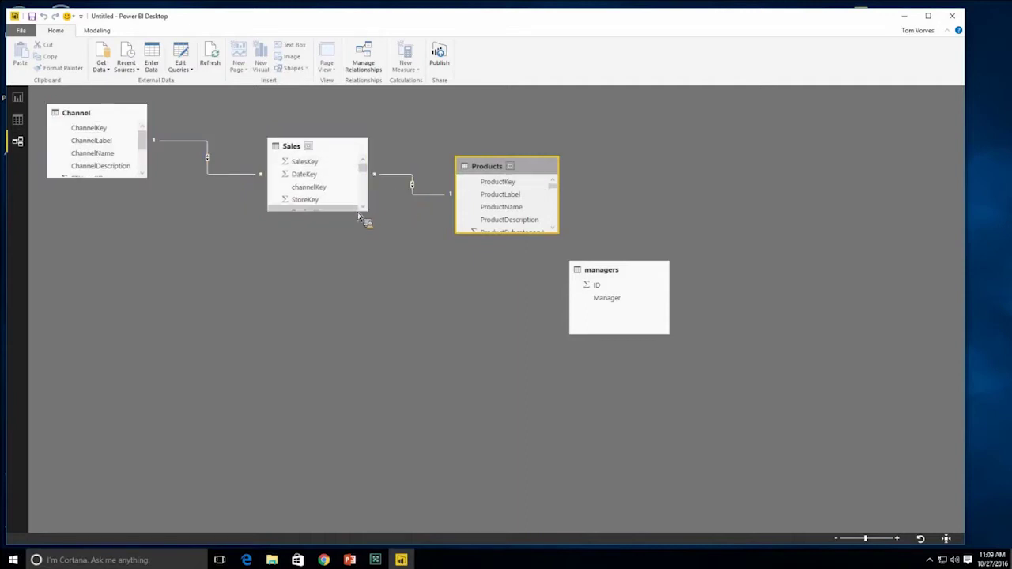
pyautogui.moveTo(366, 210); pyautogui.dragTo(367, 235)
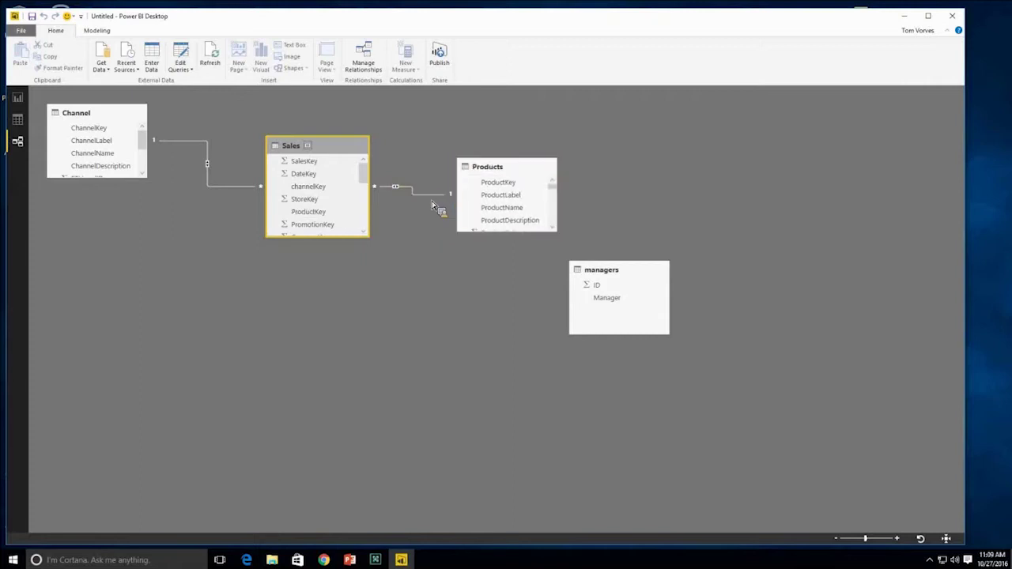
pyautogui.moveTo(602, 271); pyautogui.dragTo(349, 296)
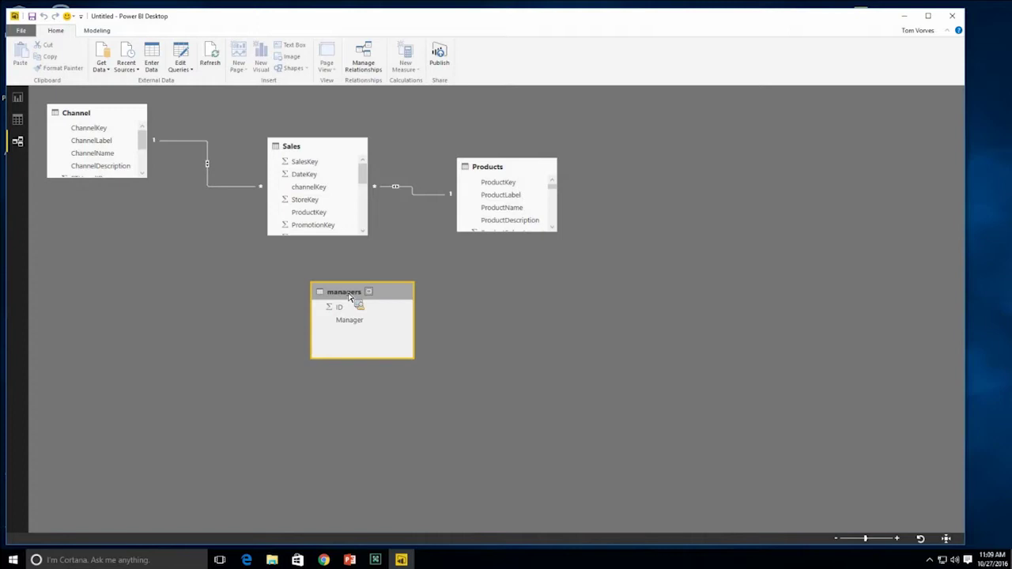
pyautogui.moveTo(352, 319)
pyautogui.mouseDown()
pyautogui.moveTo(282, 300)
pyautogui.moveTo(137, 187)
pyautogui.moveTo(298, 302)
pyautogui.moveTo(135, 184)
pyautogui.moveTo(142, 245)
pyautogui.moveTo(71, 215)
pyautogui.moveTo(117, 231)
pyautogui.moveTo(99, 141)
pyautogui.moveTo(40, 94)
pyautogui.moveTo(158, 228)
pyautogui.moveTo(250, 290)
pyautogui.moveTo(326, 309)
pyautogui.moveTo(316, 287)
pyautogui.moveTo(390, 364)
pyautogui.mouseUp()
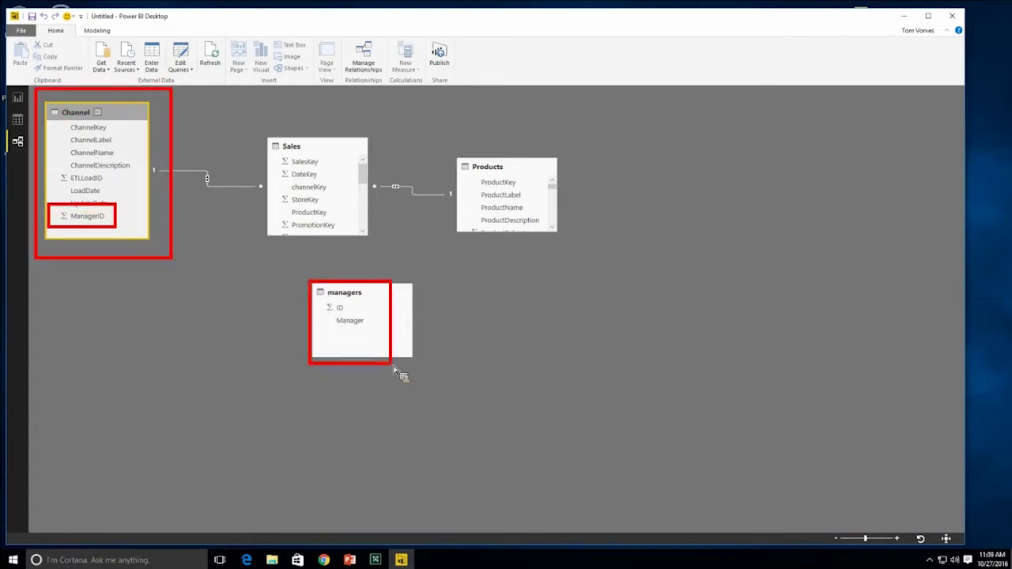
# - Drag Channel's ManagerID onto managers' ID to create a one-to-one relationship
pyautogui.moveTo(331, 307); pyautogui.dragTo(117, 229)
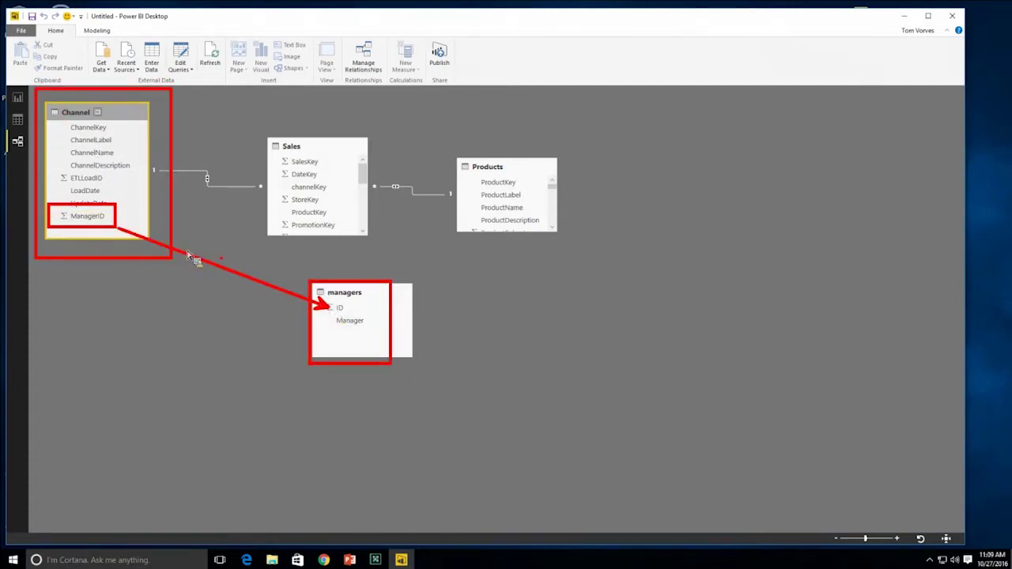
pyautogui.press('Escape')
pyautogui.moveTo(87, 216); pyautogui.dragTo(93, 226)
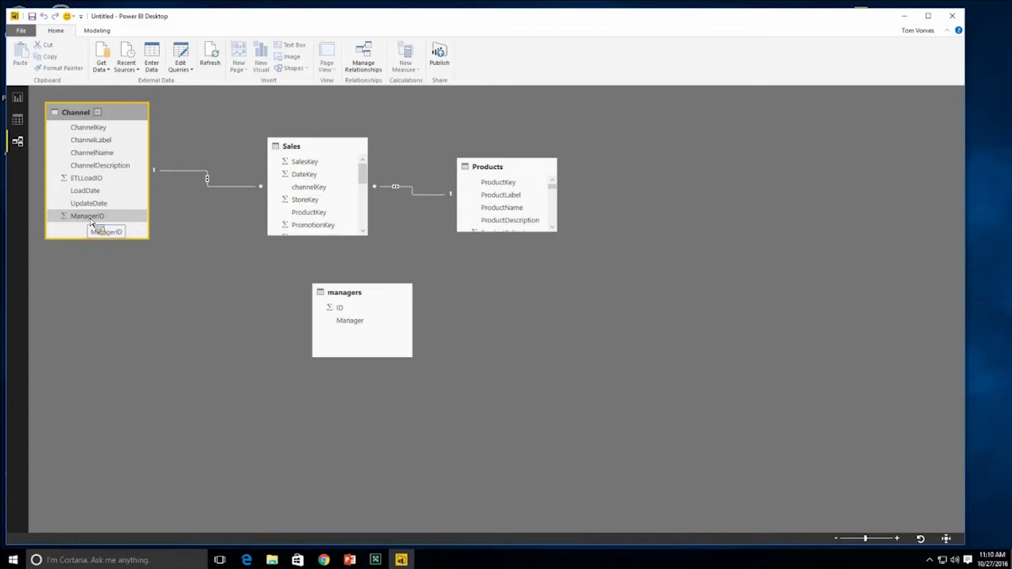
pyautogui.moveTo(92, 223); pyautogui.dragTo(347, 314)
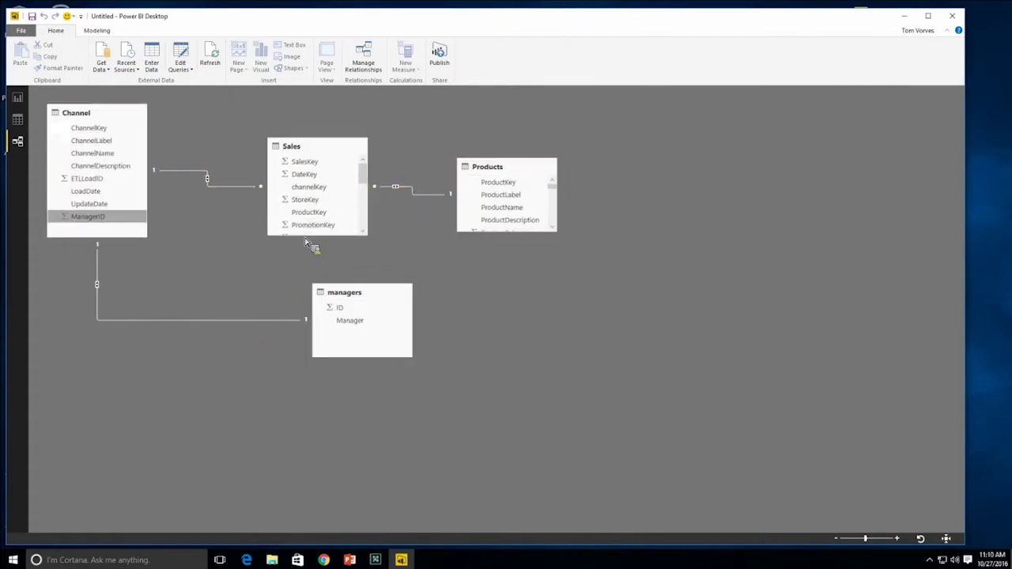
# - In Data view, inspect the managers, Products and Sales tables, ending on managers
pyautogui.click(19, 119)
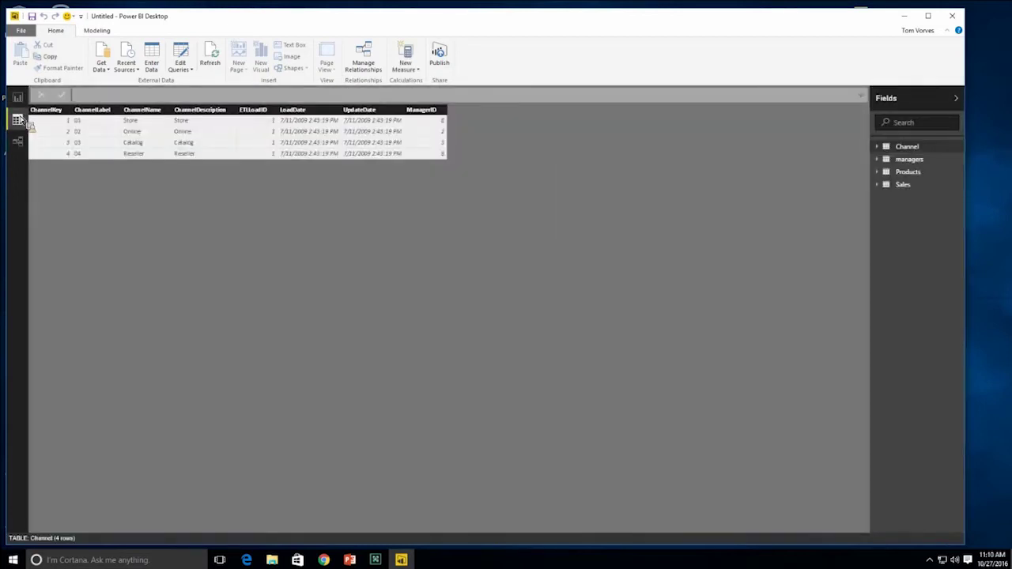
pyautogui.click(917, 160)
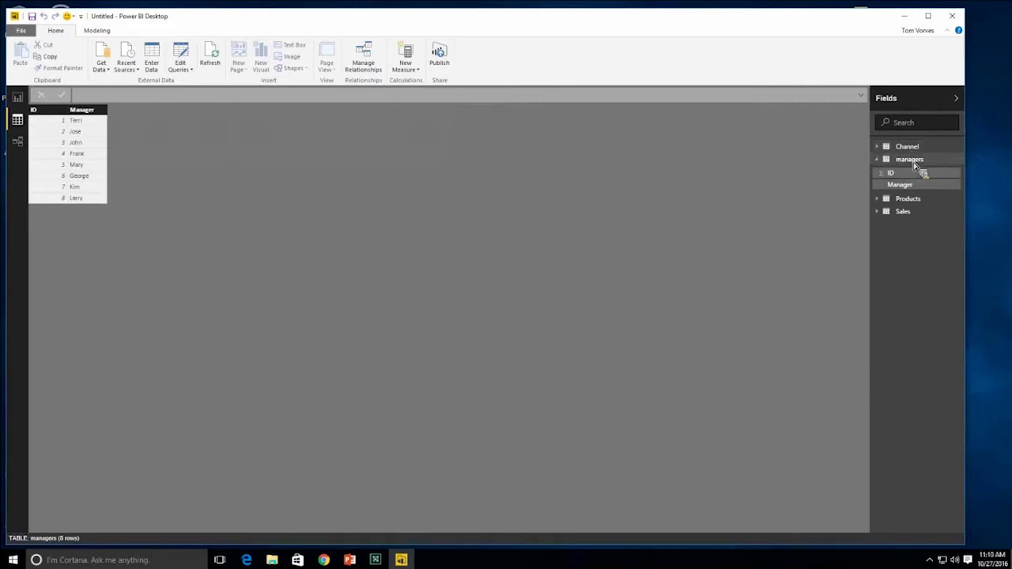
pyautogui.click(909, 201)
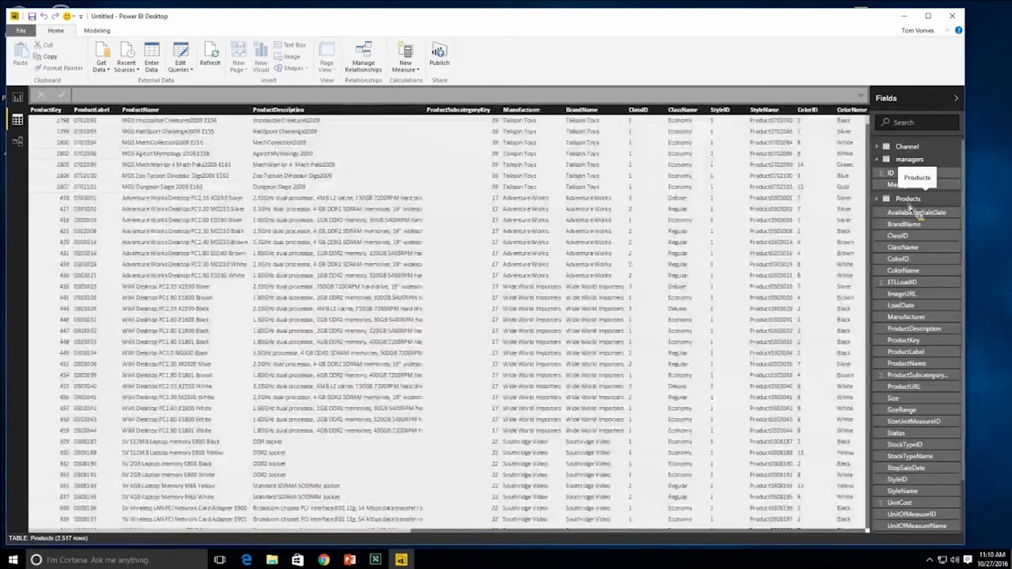
pyautogui.click(887, 202)
pyautogui.click(889, 213)
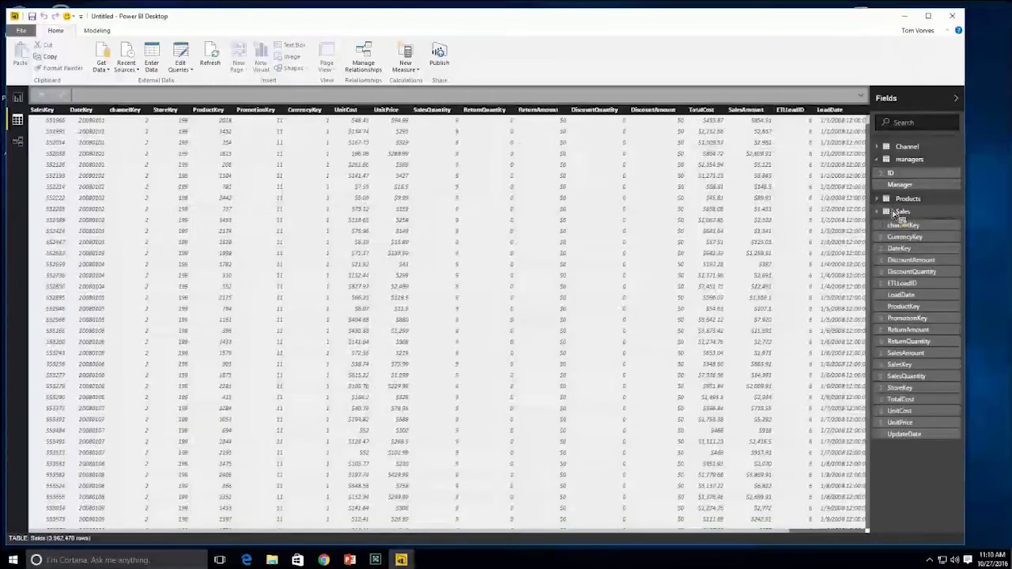
pyautogui.click(881, 213)
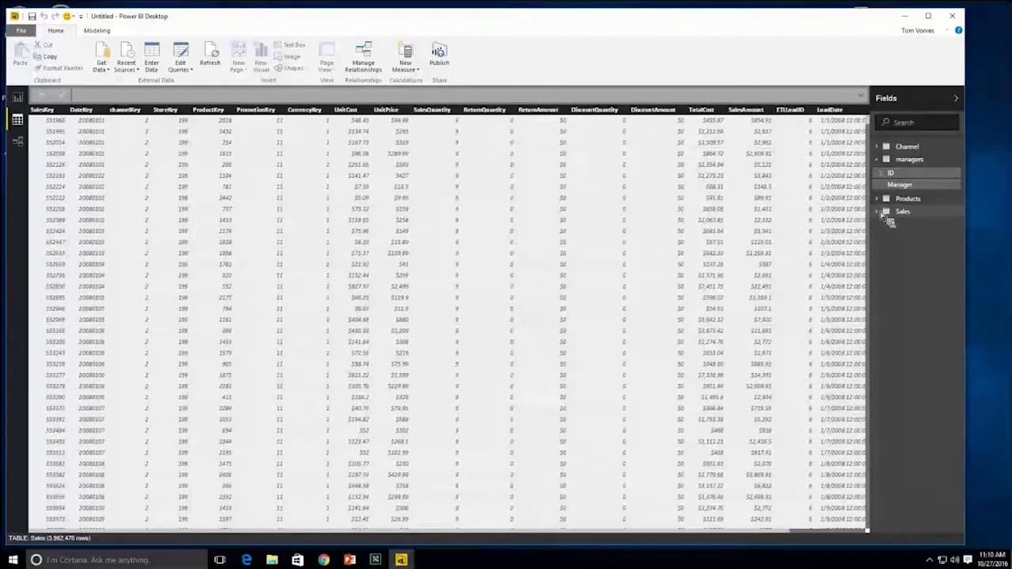
pyautogui.click(878, 160)
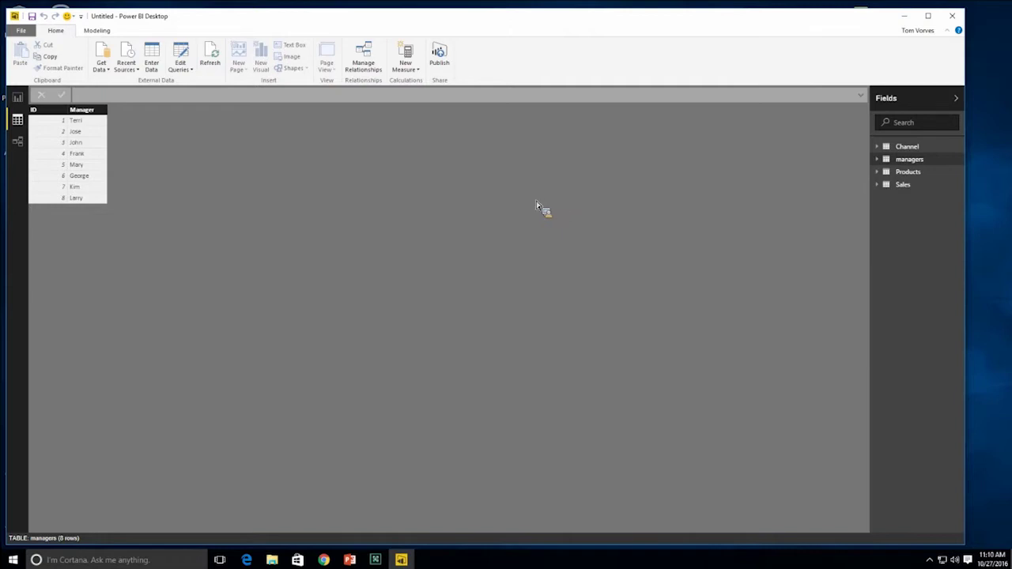
# - Go back to Report view's blank Page 1 canvas, with the Channel, managers, Products and Sales fields listed
pyautogui.click(17, 98)
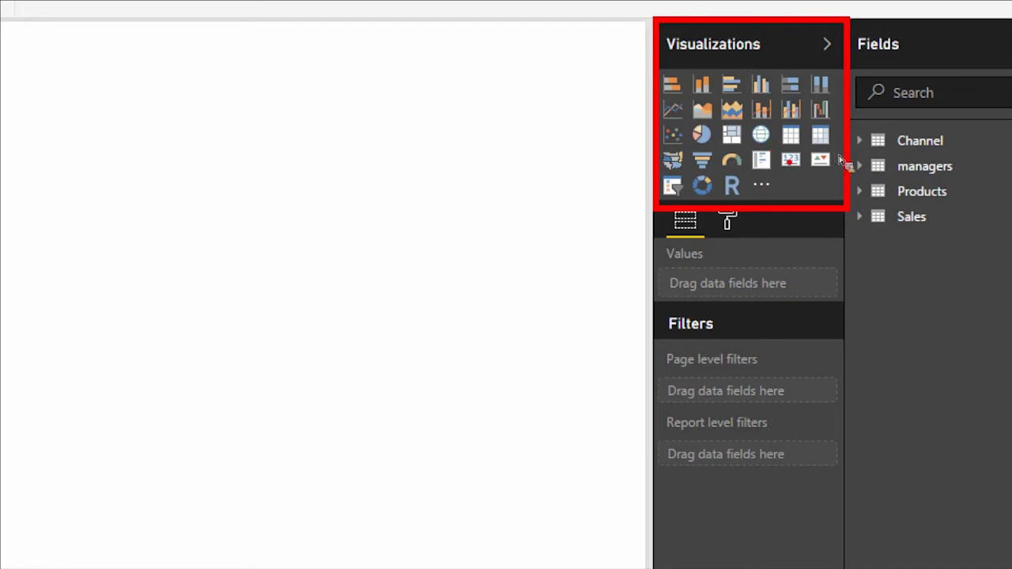
pyautogui.moveTo(846, 164)
pyautogui.mouseDown()
pyautogui.moveTo(818, 176)
pyautogui.moveTo(819, 163)
pyautogui.moveTo(810, 183)
pyautogui.moveTo(842, 184)
pyautogui.moveTo(840, 172)
pyautogui.moveTo(853, 204)
pyautogui.mouseUp()
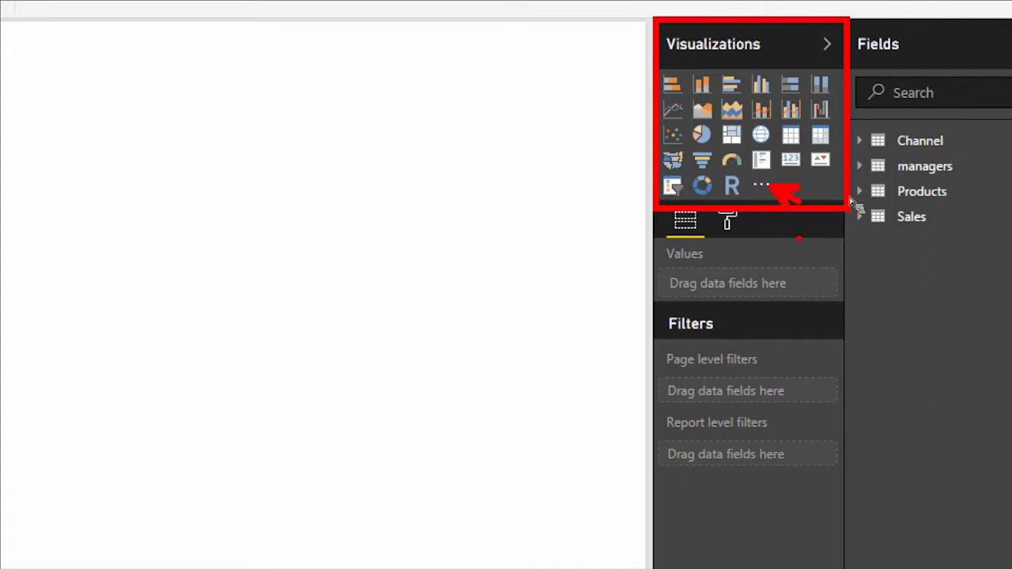
# - Import the HierarchySlicer.0.7.4.pbiviz custom visual into Visualizations, accepting the caution prompt
pyautogui.click(764, 186)
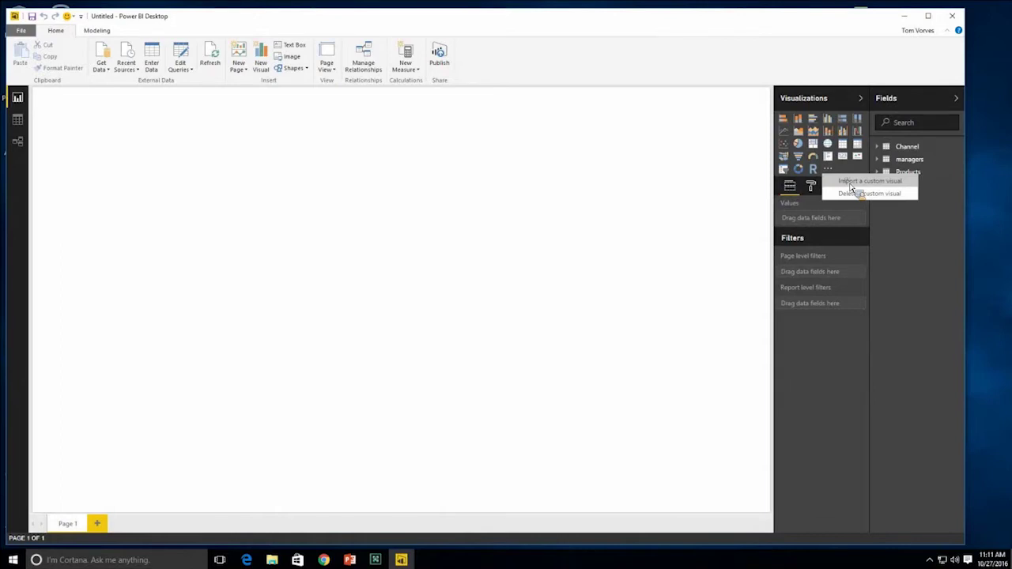
pyautogui.click(851, 188)
pyautogui.click(554, 324)
pyautogui.click(139, 83)
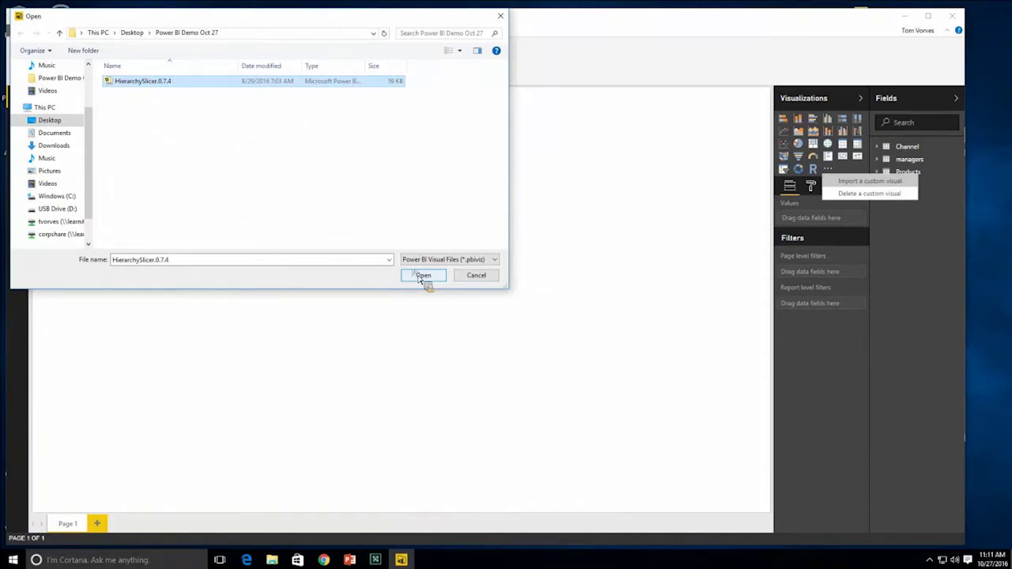
pyautogui.click(422, 276)
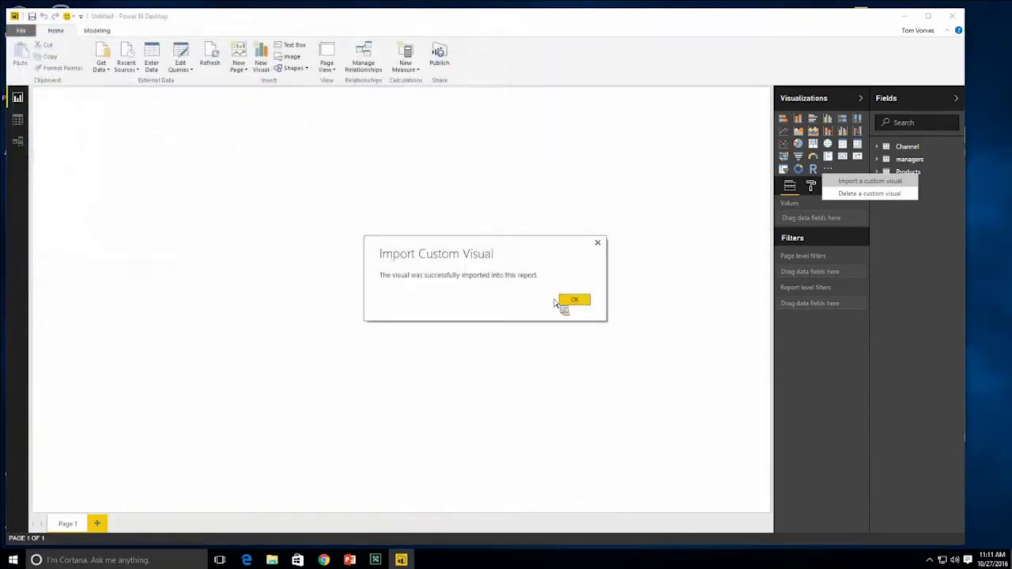
pyautogui.click(560, 301)
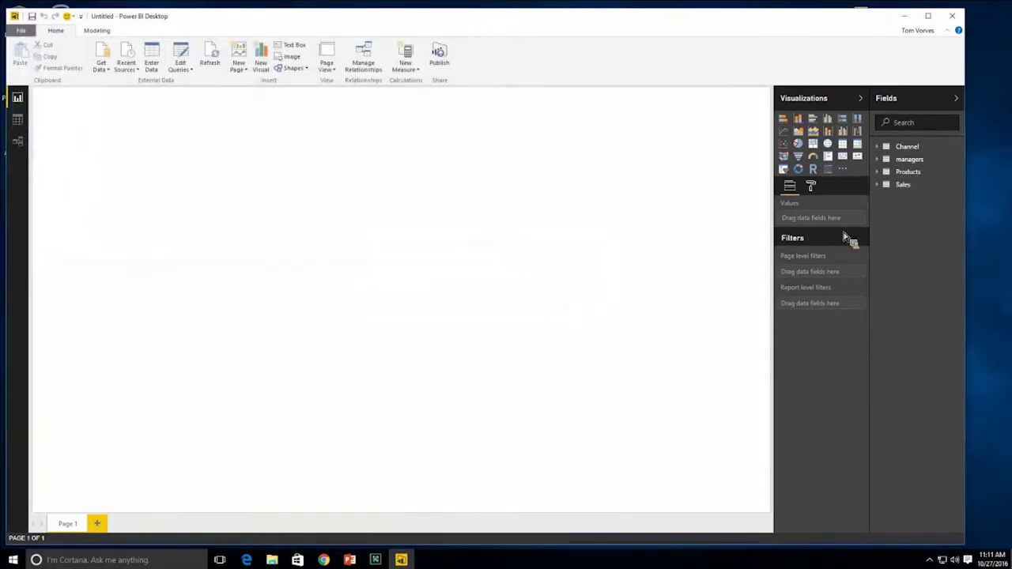
# - Add an empty clustered column chart to Page 1, enlarged and placed top-left
pyautogui.moveTo(835, 183); pyautogui.dragTo(845, 194)
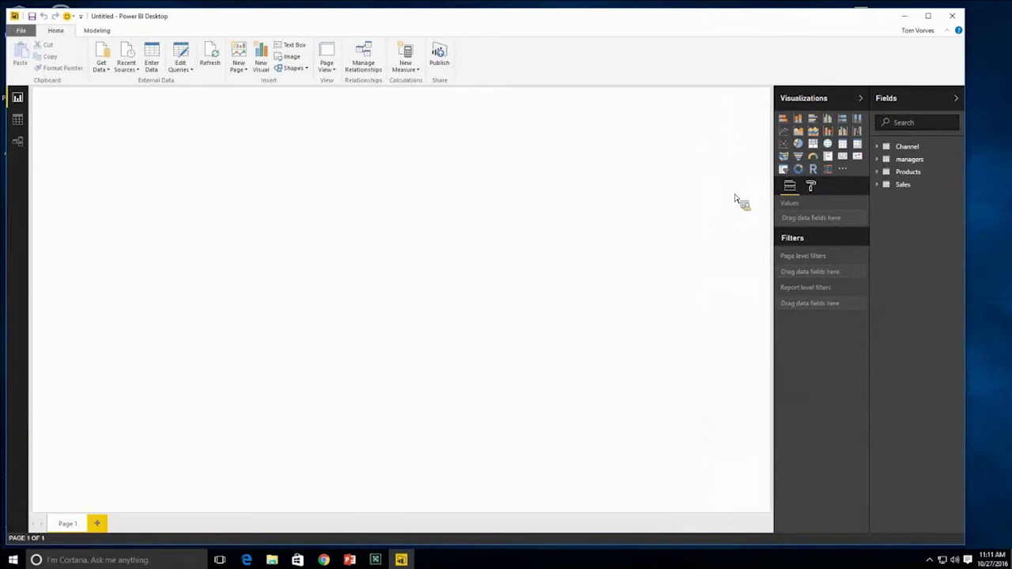
pyautogui.moveTo(735, 200); pyautogui.dragTo(696, 216)
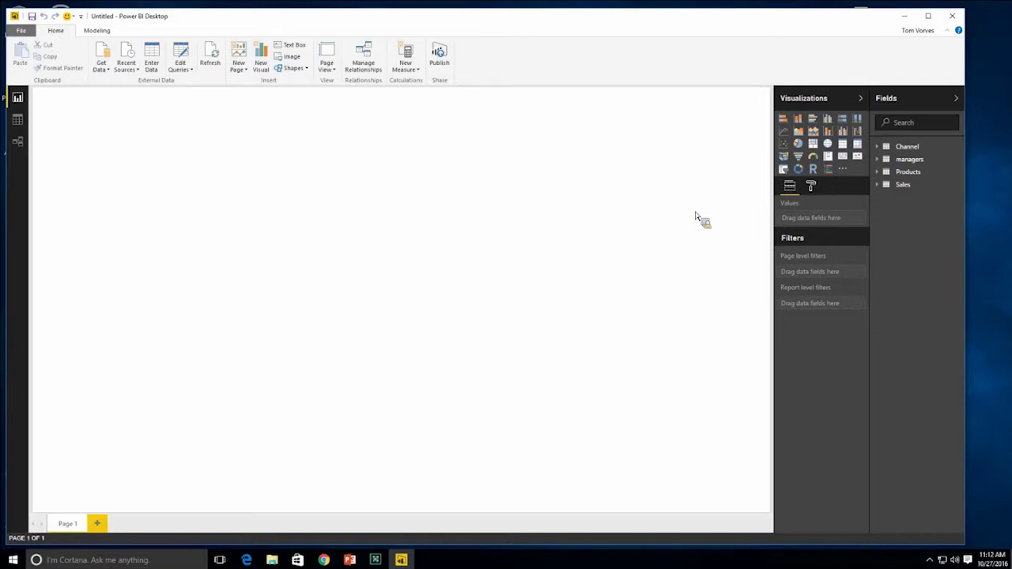
pyautogui.moveTo(696, 217); pyautogui.dragTo(757, 185)
pyautogui.click(828, 119)
pyautogui.moveTo(834, 123); pyautogui.dragTo(324, 324)
pyautogui.moveTo(215, 122); pyautogui.dragTo(223, 103)
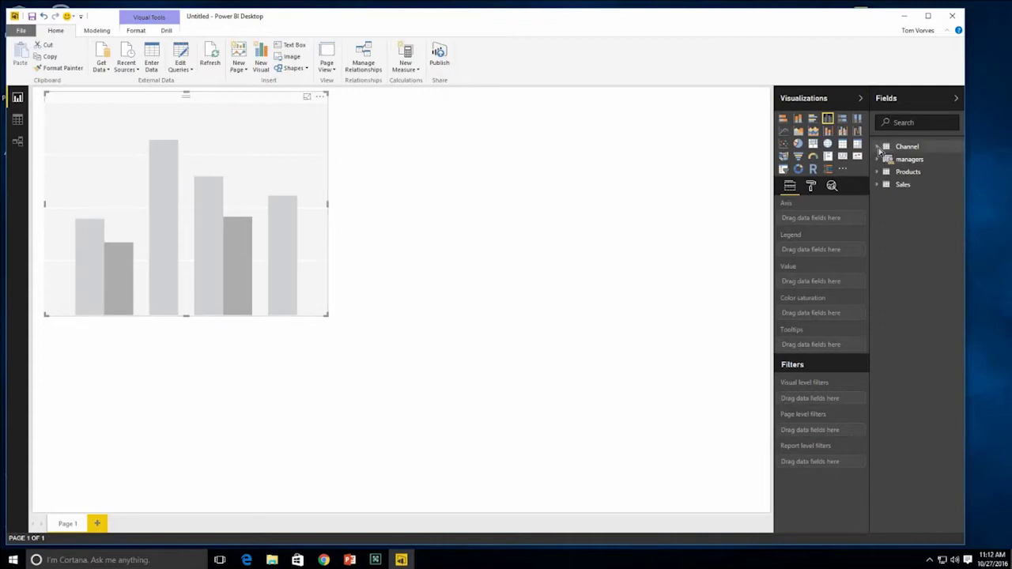
# - Plot SalesAmount by ManagerID in the column chart, widen it, and view the relationships diagram
pyautogui.click(879, 148)
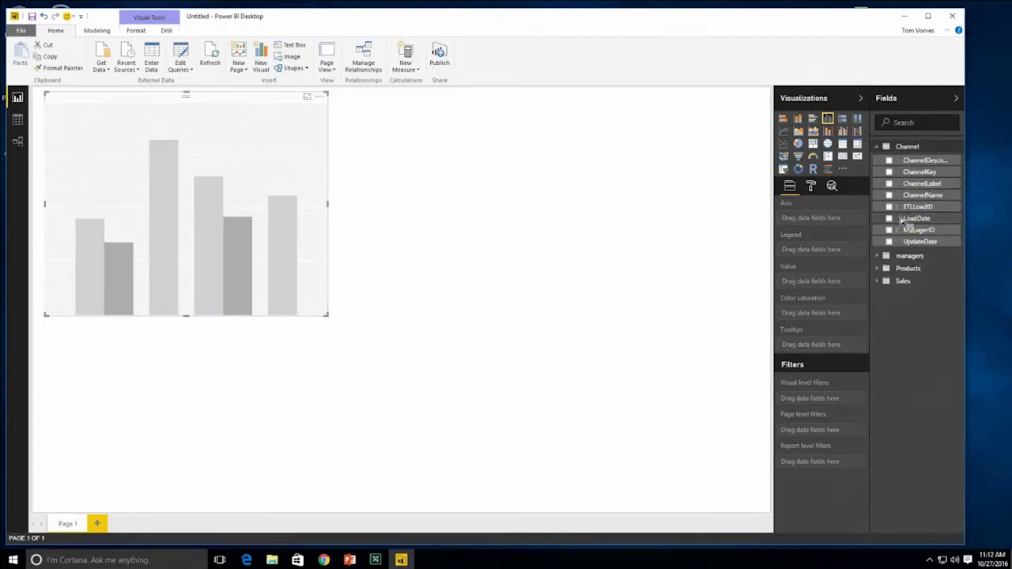
pyautogui.moveTo(911, 234); pyautogui.dragTo(822, 225)
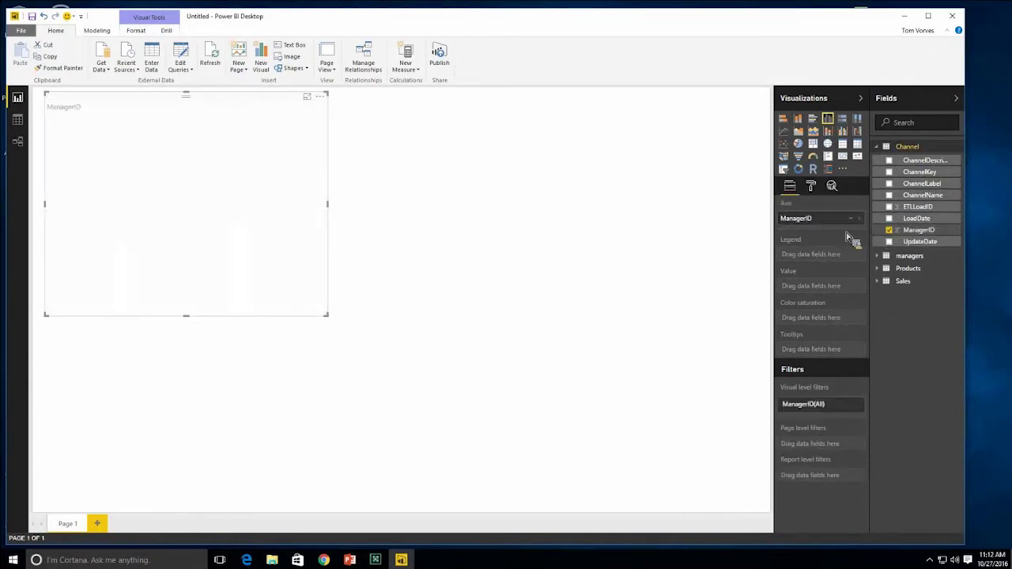
pyautogui.click(879, 283)
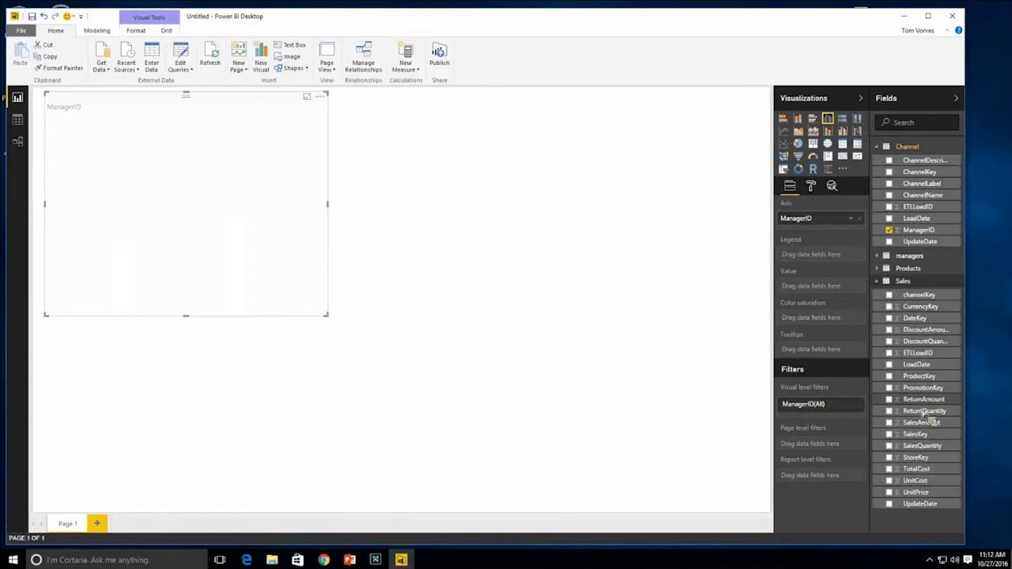
pyautogui.moveTo(927, 426); pyautogui.dragTo(837, 293)
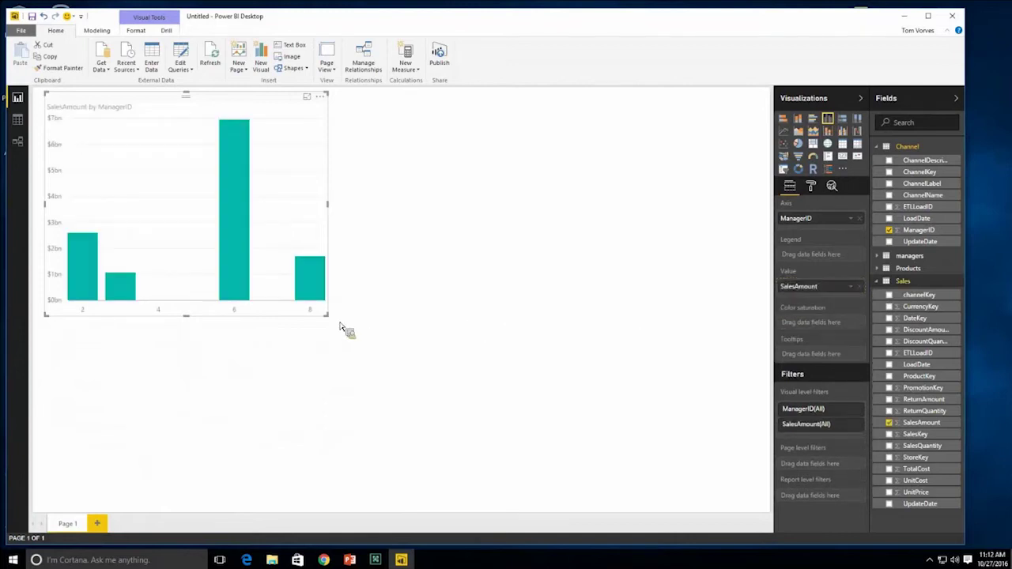
pyautogui.moveTo(341, 323); pyautogui.dragTo(556, 345)
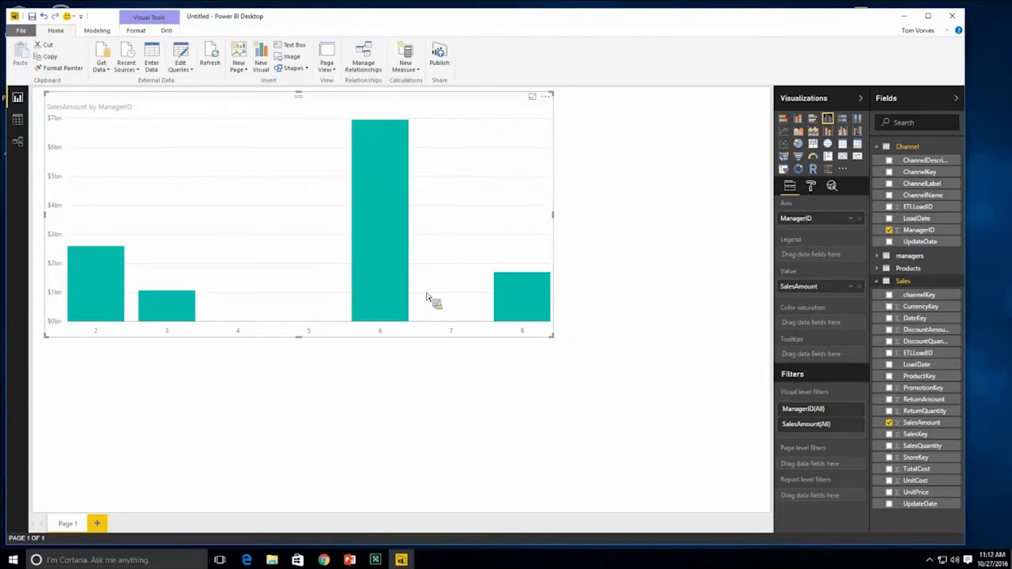
pyautogui.click(19, 142)
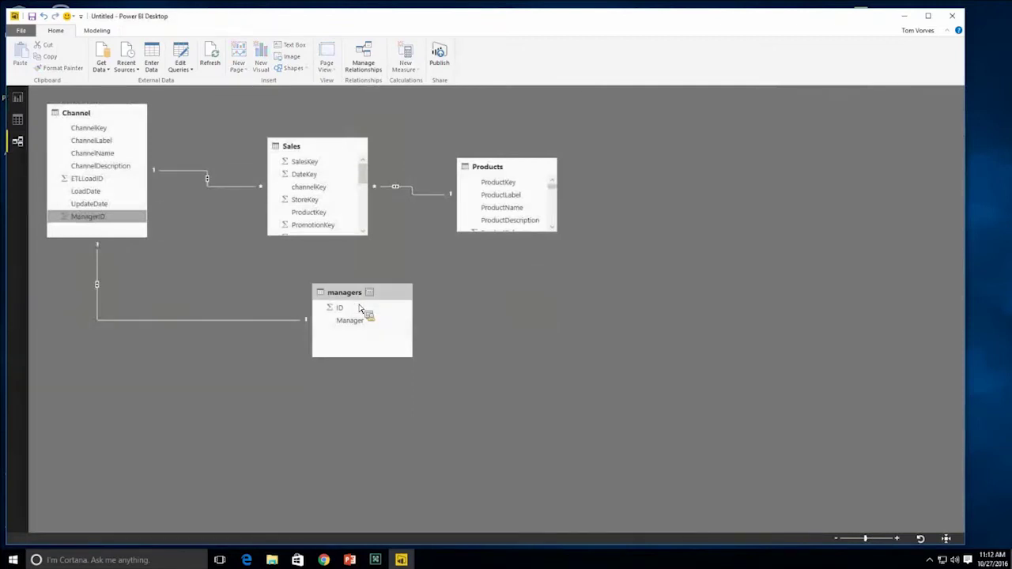
# - Rearrange the tables, including Channel, in the relationships diagram
pyautogui.moveTo(348, 294); pyautogui.dragTo(313, 297)
pyautogui.moveTo(74, 121); pyautogui.dragTo(75, 123)
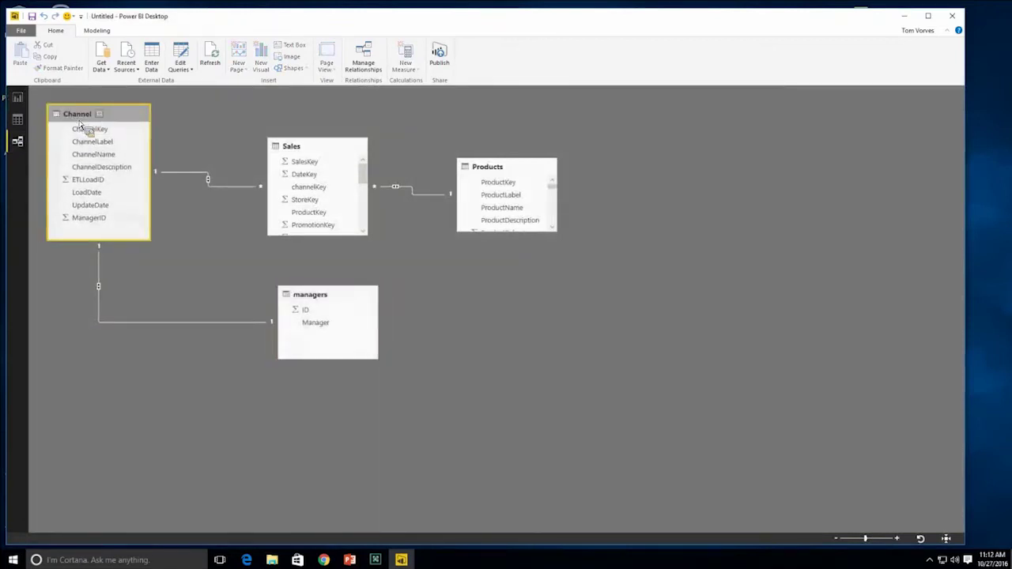
pyautogui.moveTo(314, 322)
pyautogui.mouseDown()
pyautogui.moveTo(311, 331)
pyautogui.moveTo(300, 315)
pyautogui.mouseUp()
# - In Report view, replace ManagerID with the managers table's Manager on the axis, then move the chart lower
pyautogui.click(17, 98)
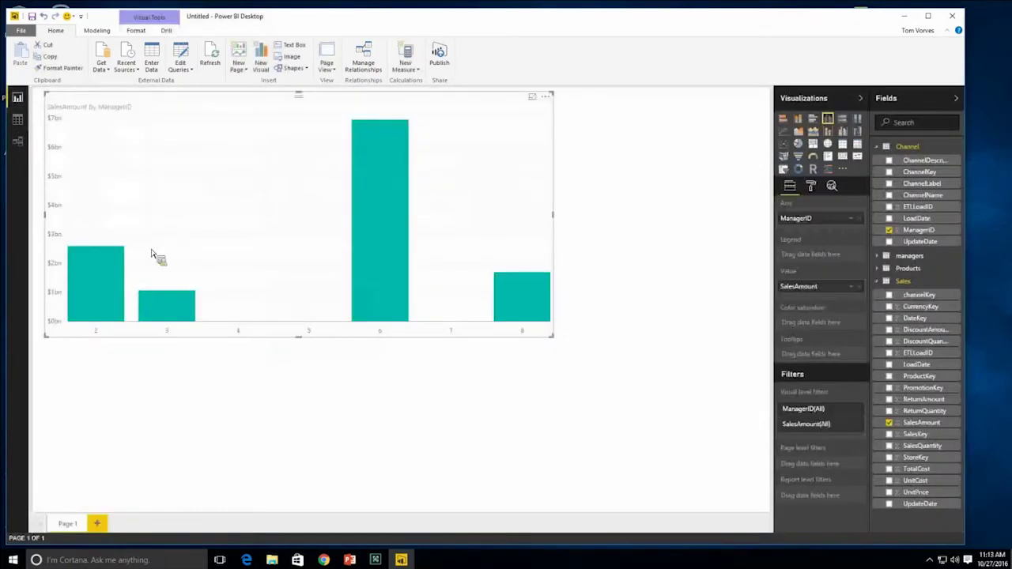
pyautogui.click(861, 219)
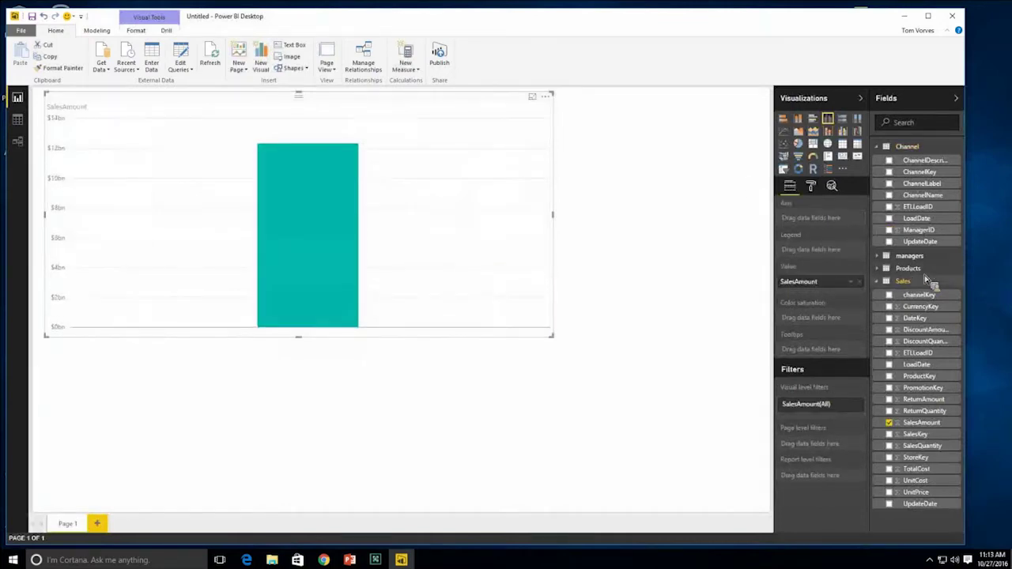
pyautogui.click(887, 258)
pyautogui.moveTo(911, 282); pyautogui.dragTo(823, 229)
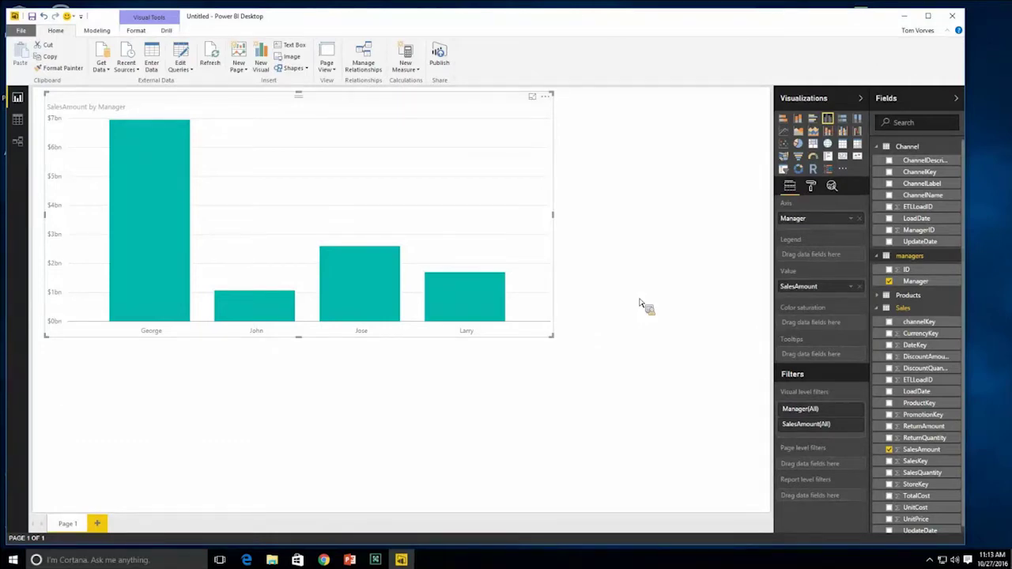
pyautogui.moveTo(372, 101); pyautogui.dragTo(376, 250)
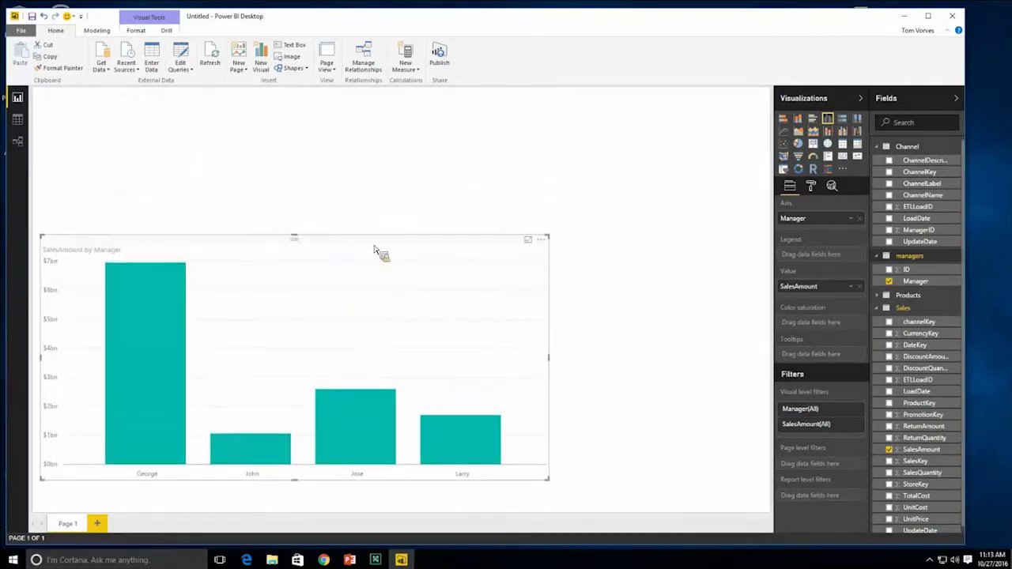
# - Narrow the SalesAmount by Manager chart slightly and nudge it further down the page
pyautogui.moveTo(548, 360); pyautogui.dragTo(528, 366)
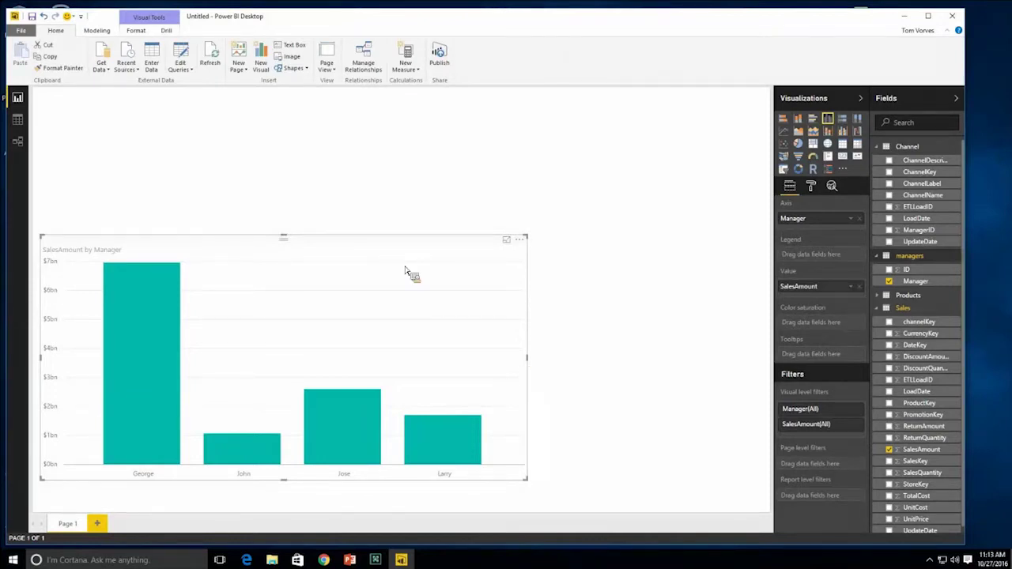
pyautogui.moveTo(411, 249); pyautogui.dragTo(411, 253)
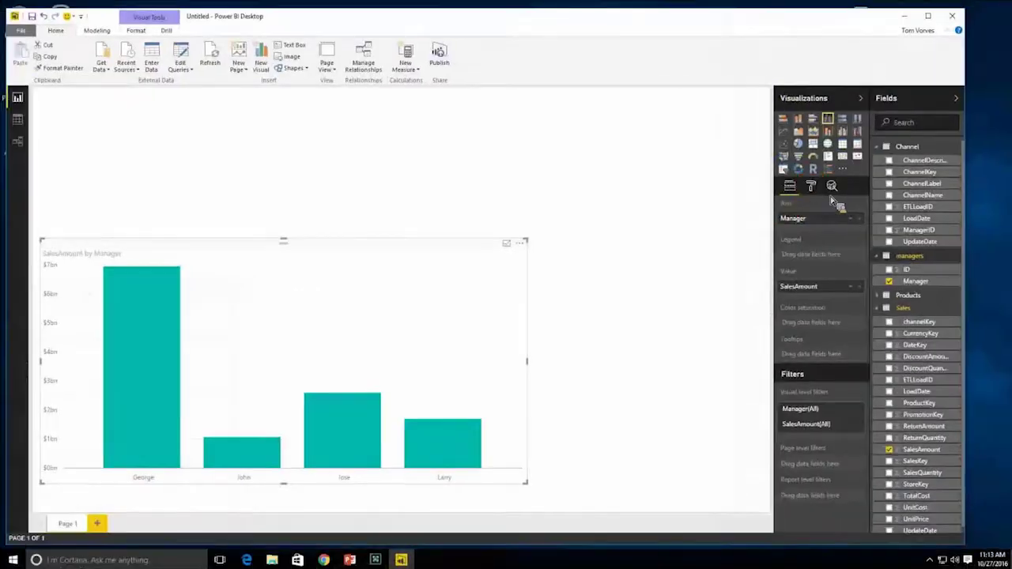
# - Set the chart's default data color to purple in the Format pane
pyautogui.click(804, 180)
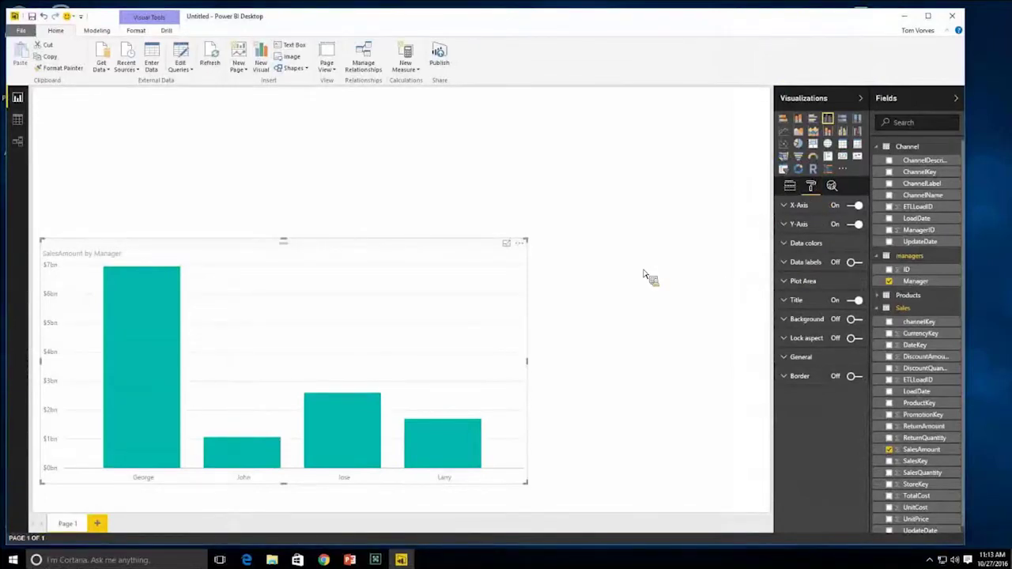
pyautogui.click(795, 244)
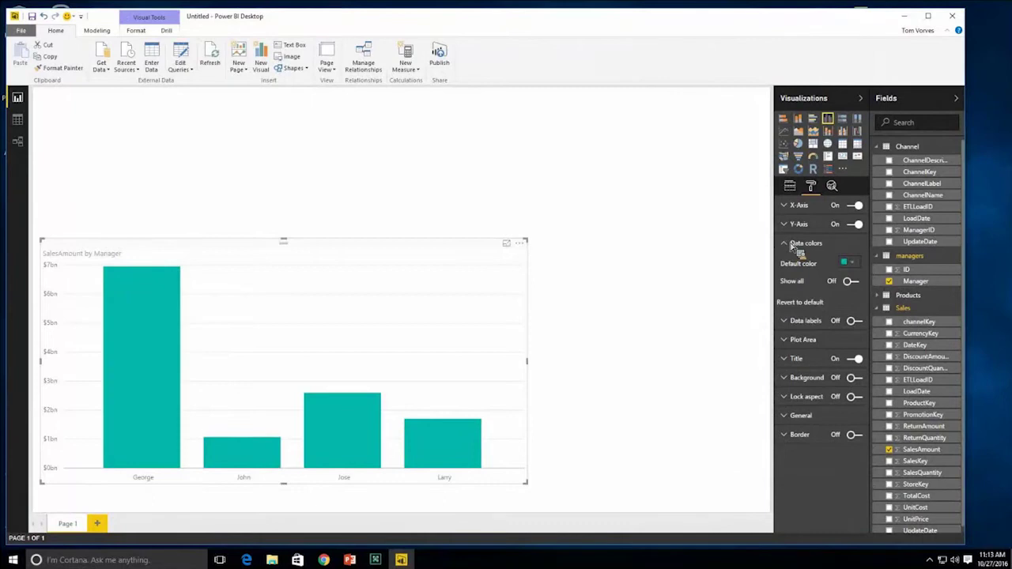
pyautogui.click(852, 263)
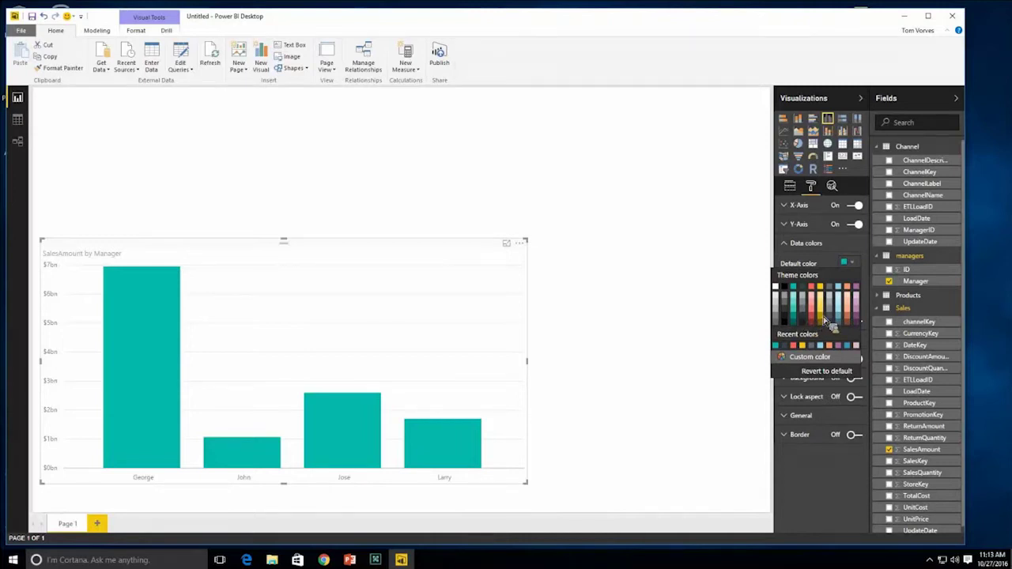
pyautogui.click(858, 290)
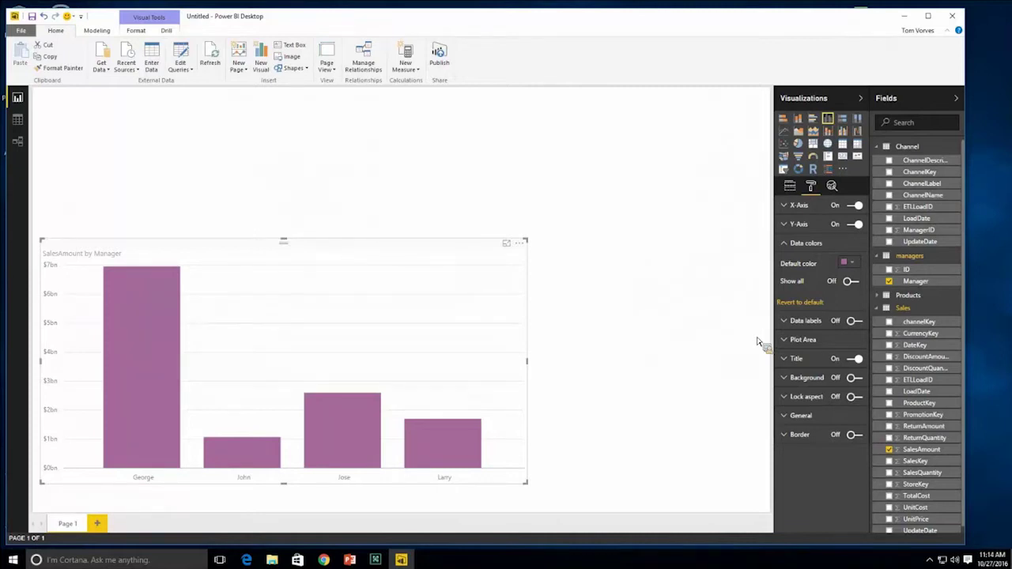
pyautogui.click(788, 247)
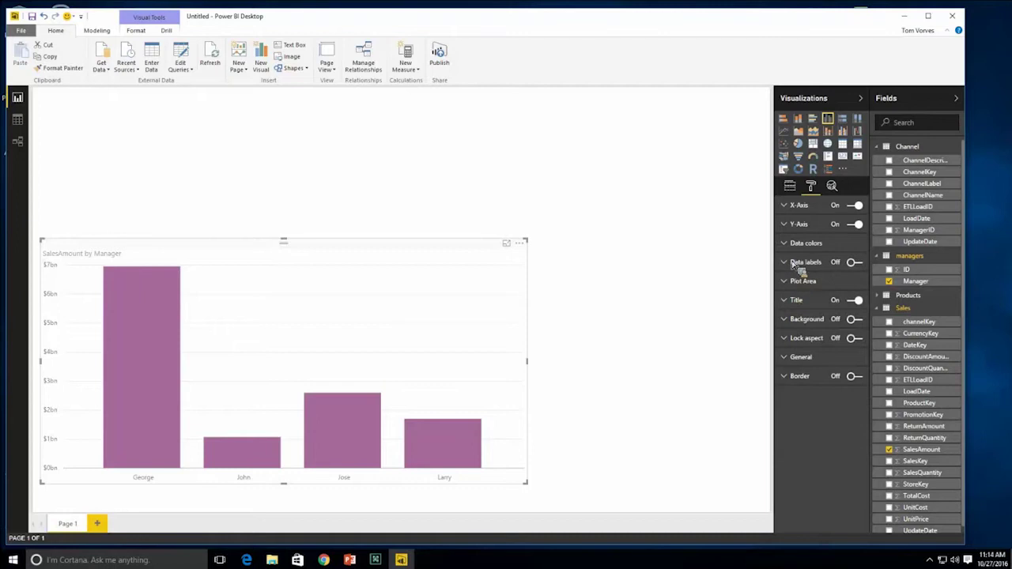
# - Turn on data labels for the bars and set their display units to None
pyautogui.click(795, 264)
pyautogui.click(856, 263)
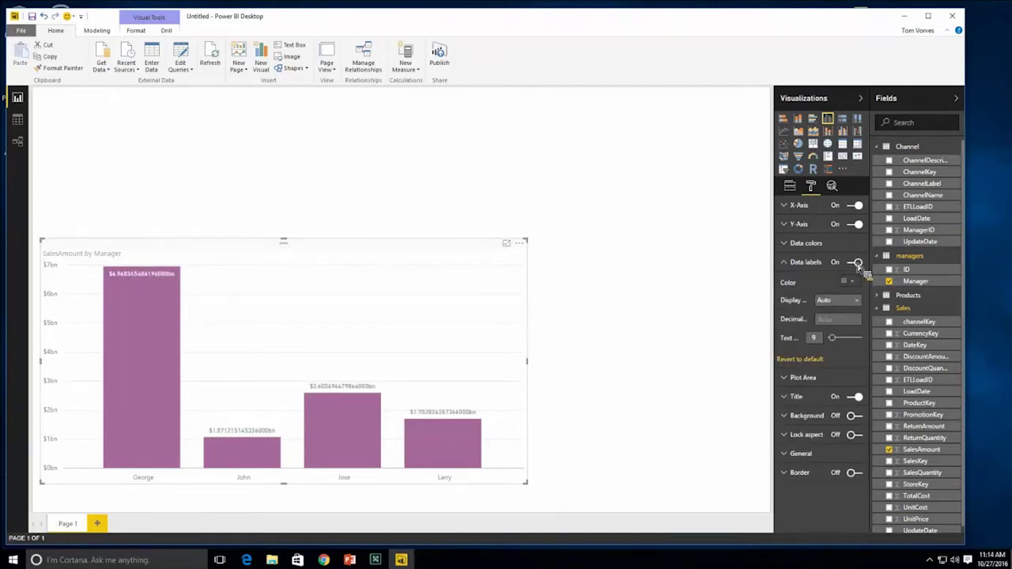
pyautogui.click(856, 263)
pyautogui.click(856, 262)
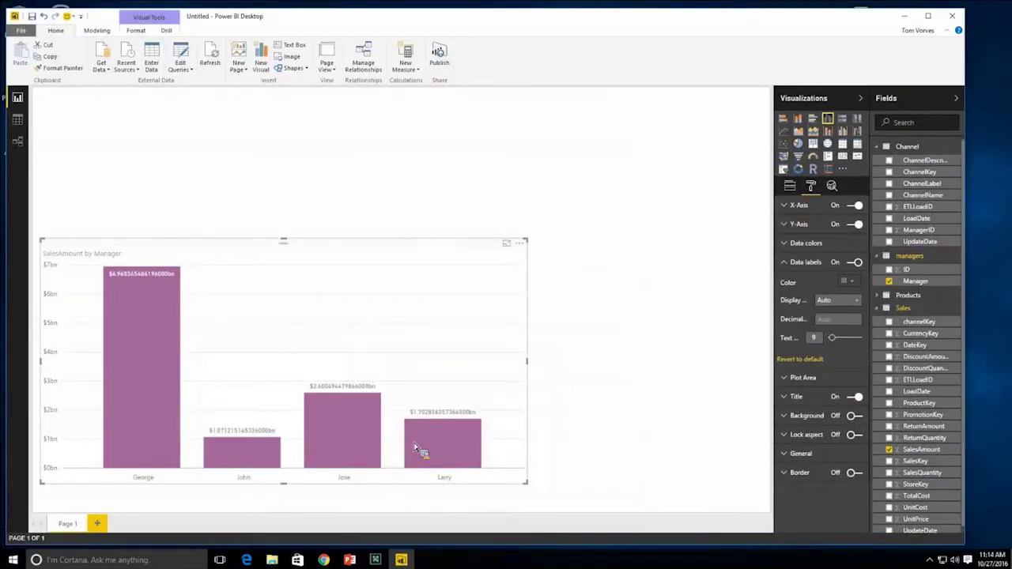
pyautogui.moveTo(420, 457)
pyautogui.click(793, 267)
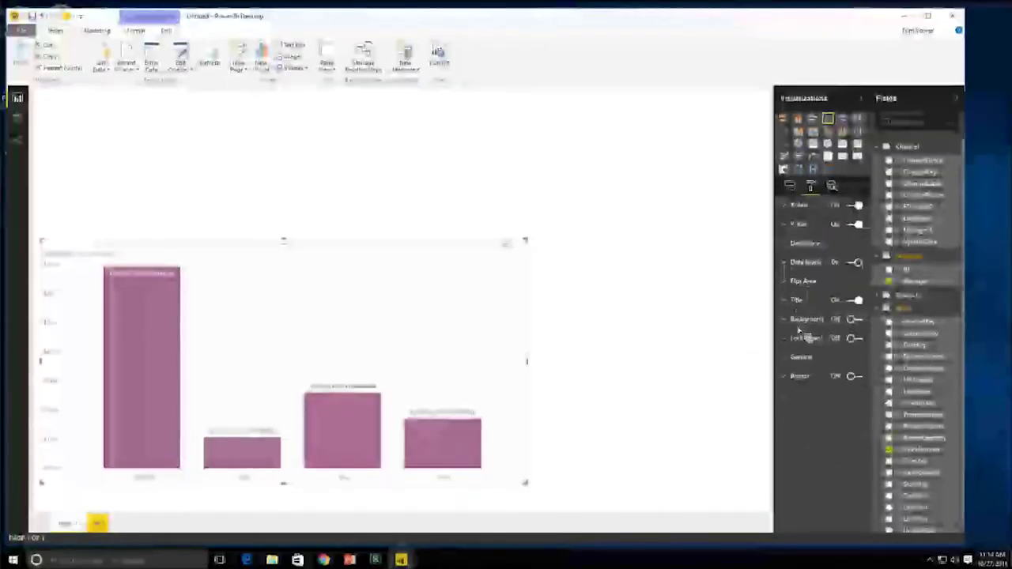
pyautogui.click(793, 268)
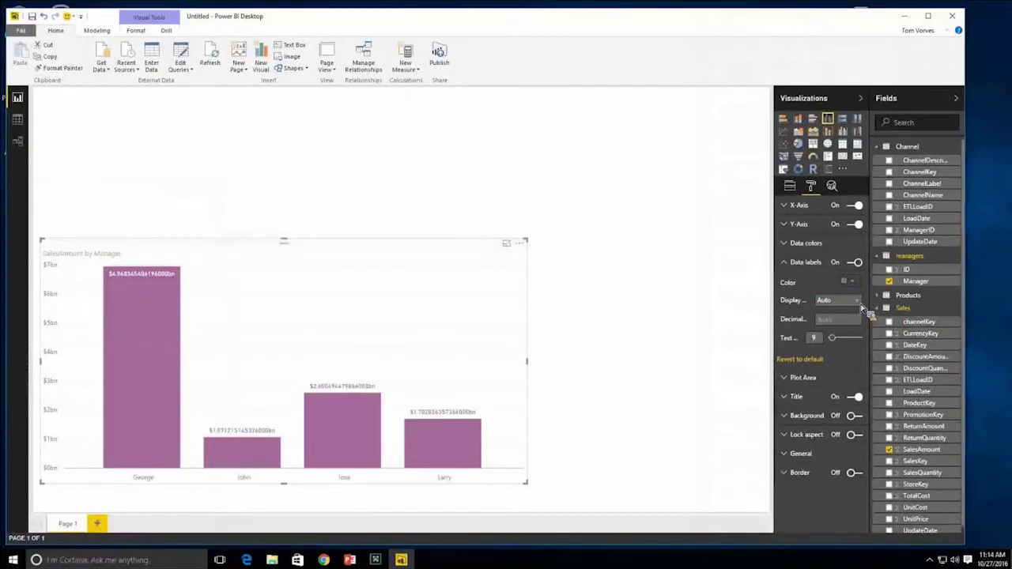
pyautogui.click(858, 305)
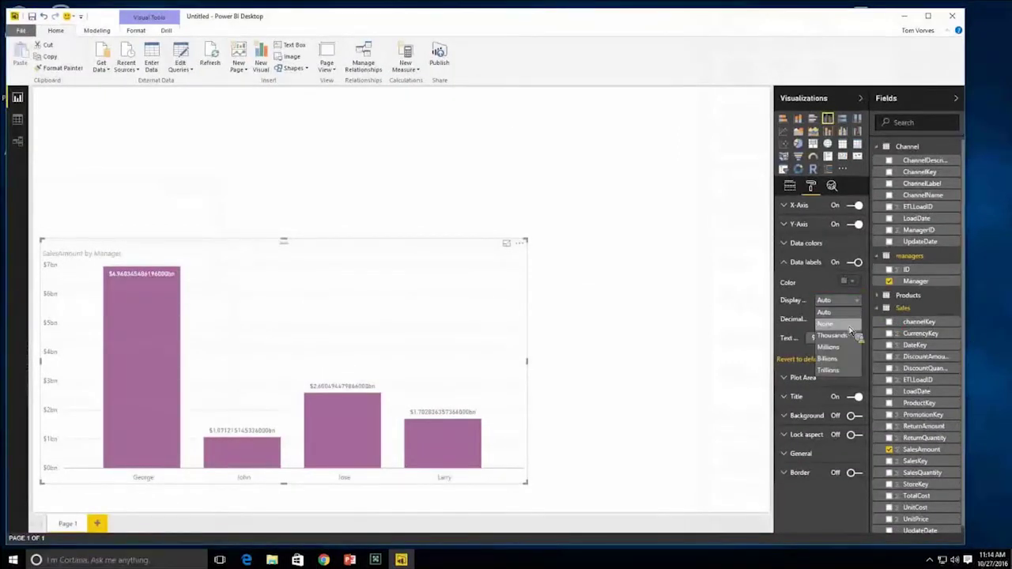
pyautogui.click(850, 325)
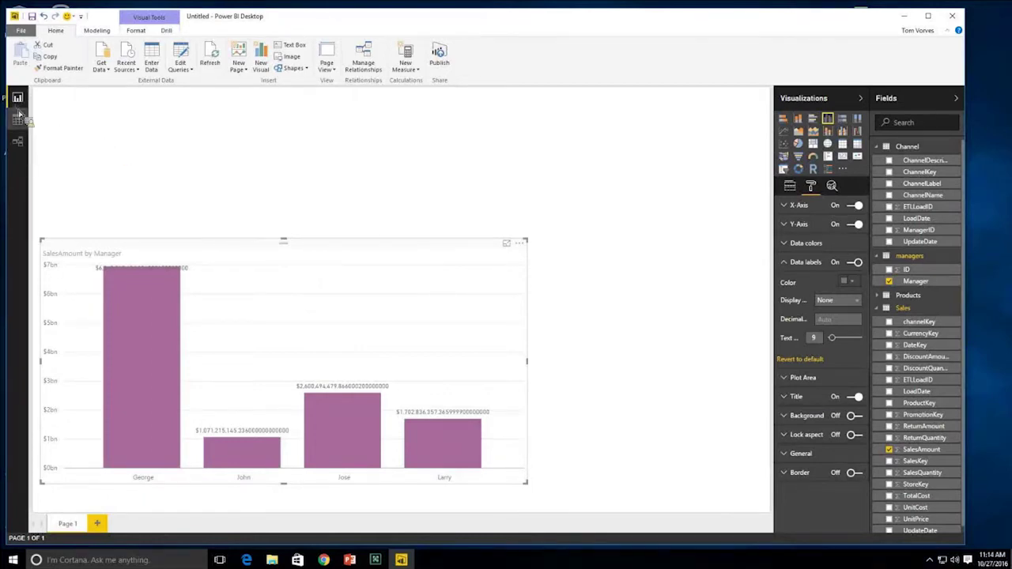
# - Format the Sales table's SalesAmount column as $ English (United States) with 0 decimals
pyautogui.click(19, 116)
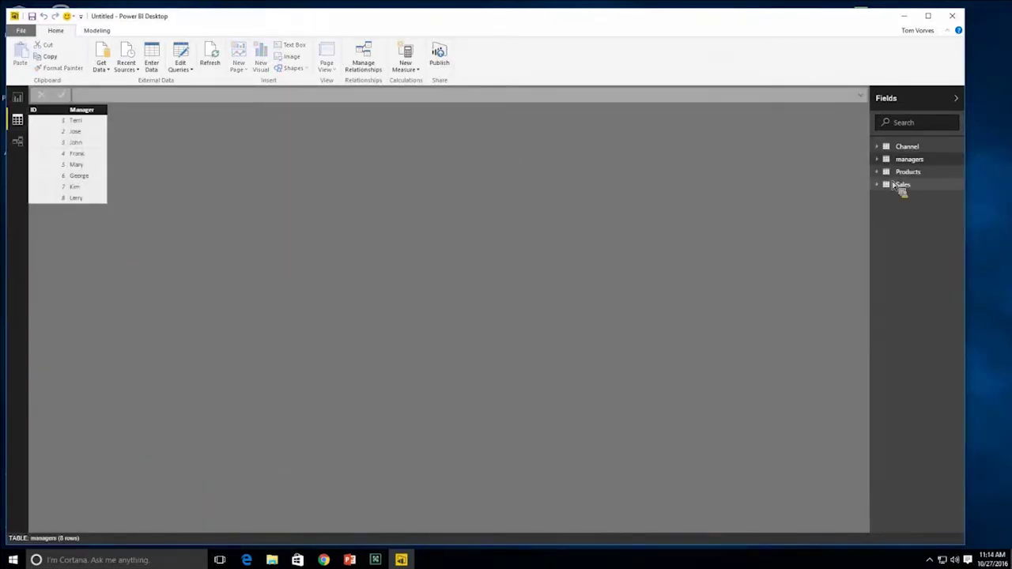
pyautogui.click(903, 185)
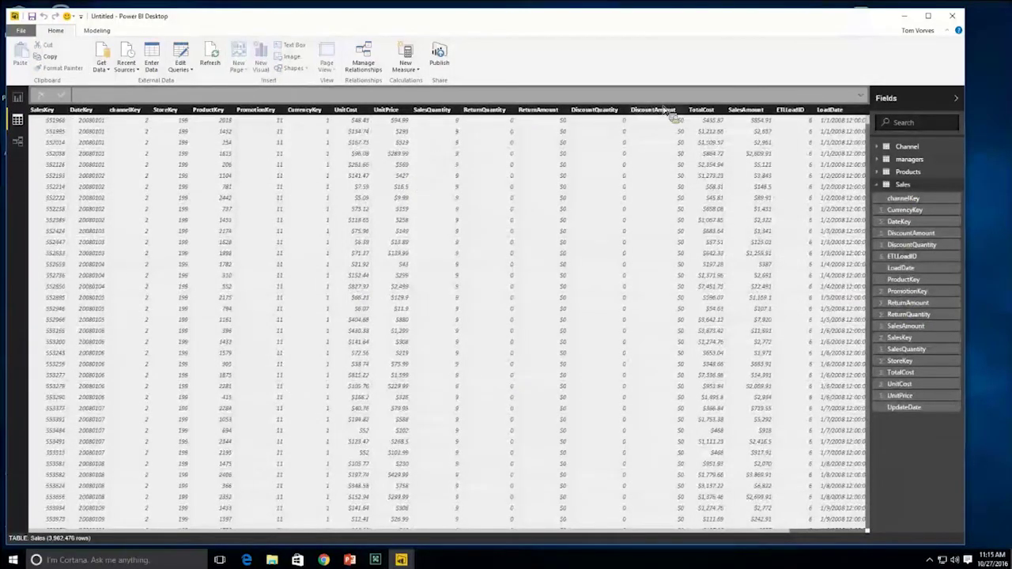
pyautogui.click(747, 109)
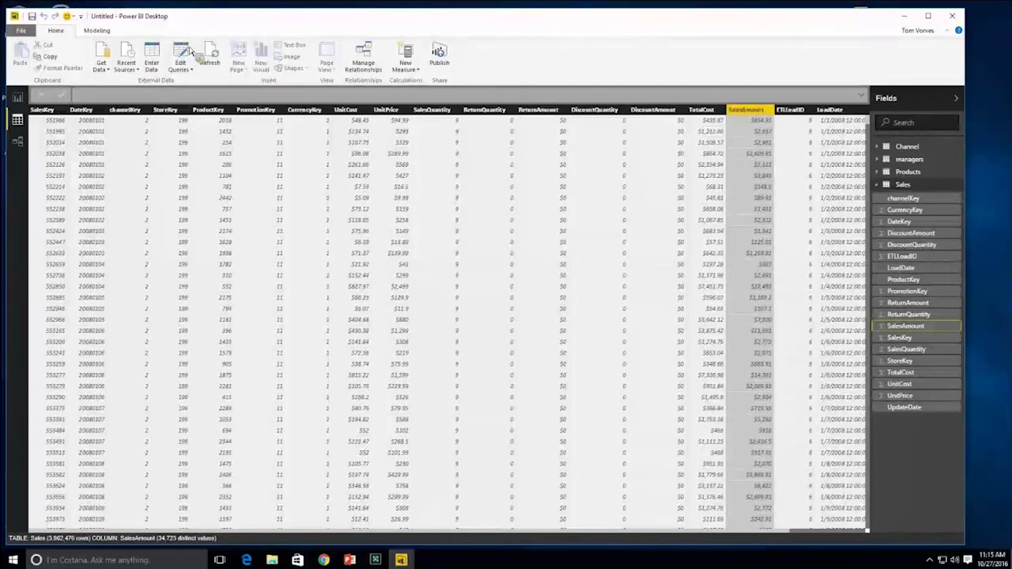
pyautogui.click(98, 31)
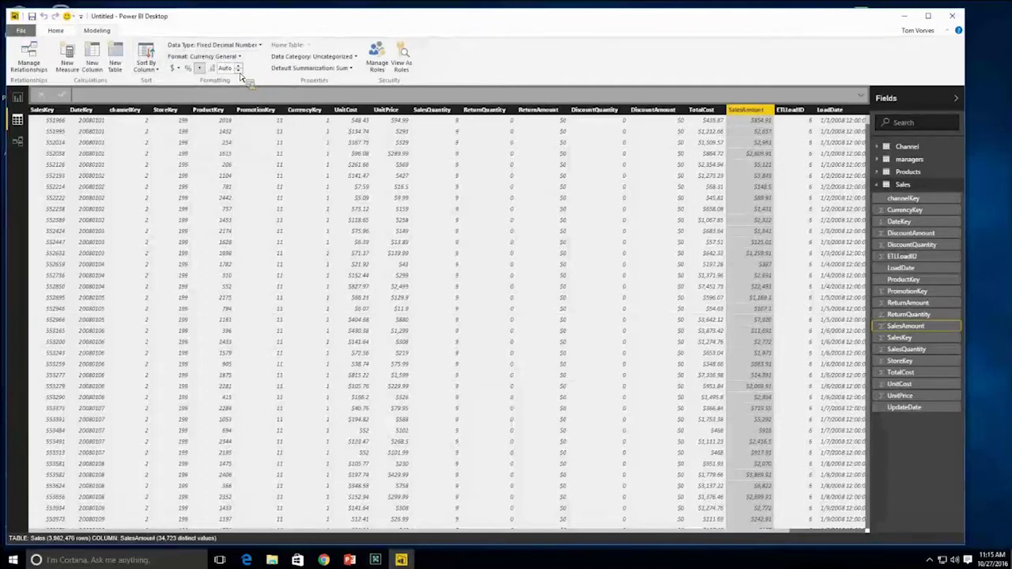
pyautogui.click(239, 70)
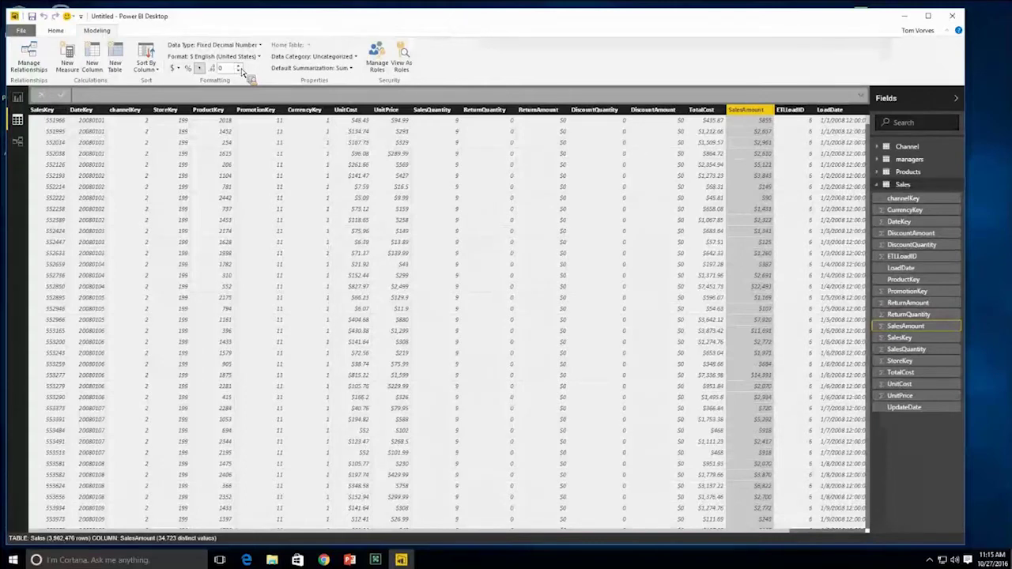
pyautogui.click(17, 98)
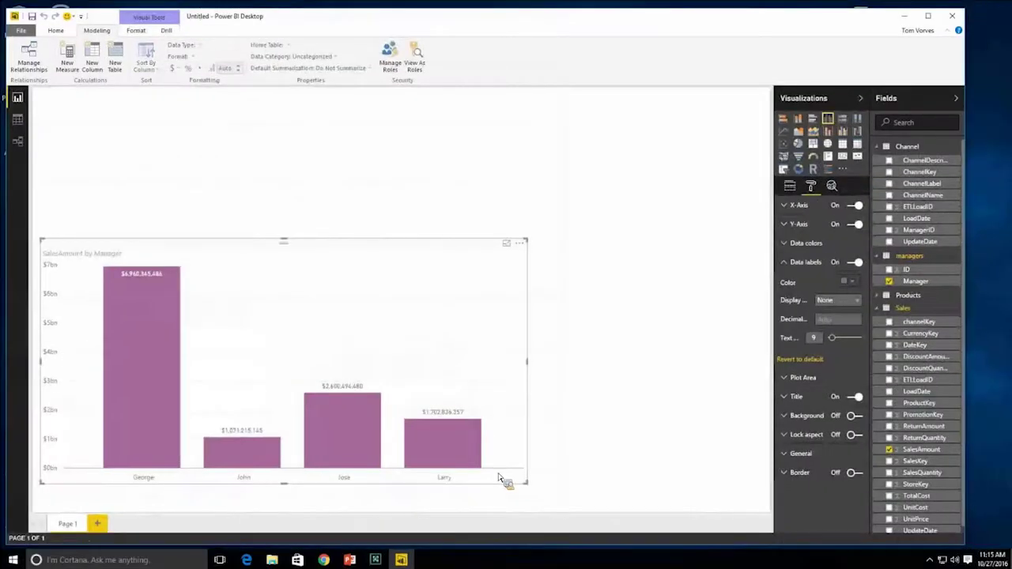
pyautogui.click(622, 450)
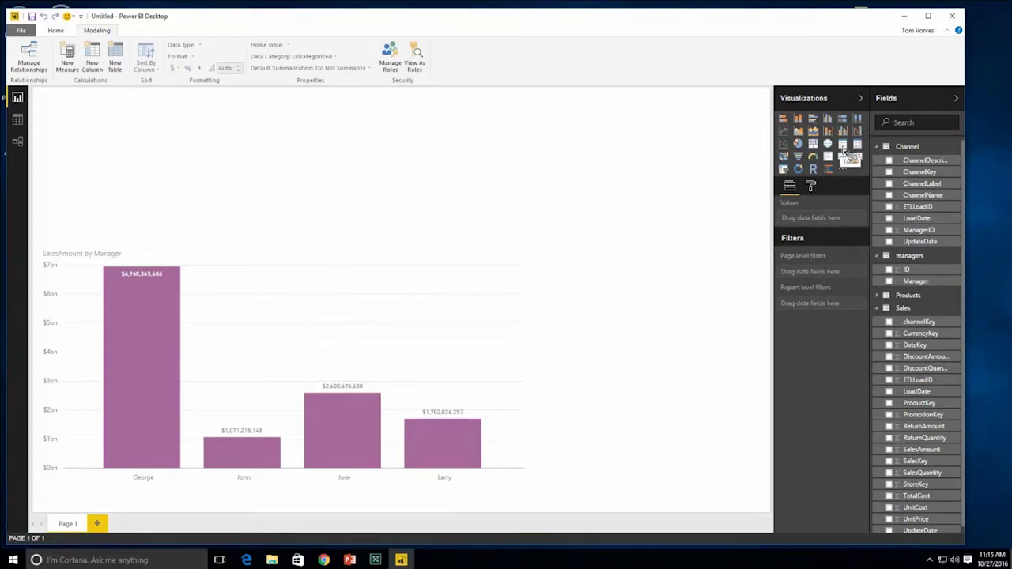
pyautogui.click(843, 147)
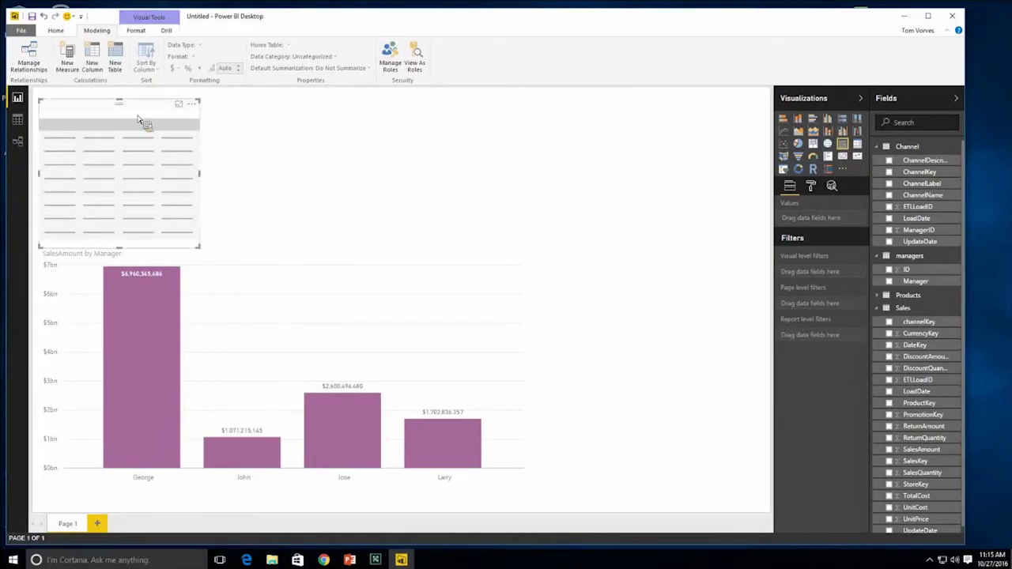
pyautogui.moveTo(159, 109); pyautogui.dragTo(495, 110)
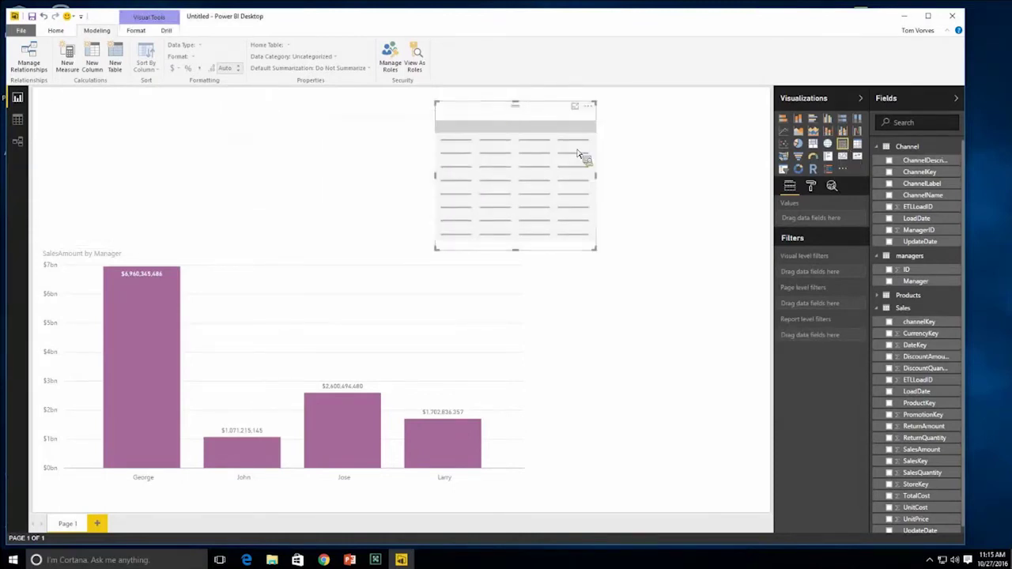
pyautogui.moveTo(601, 181); pyautogui.dragTo(690, 189)
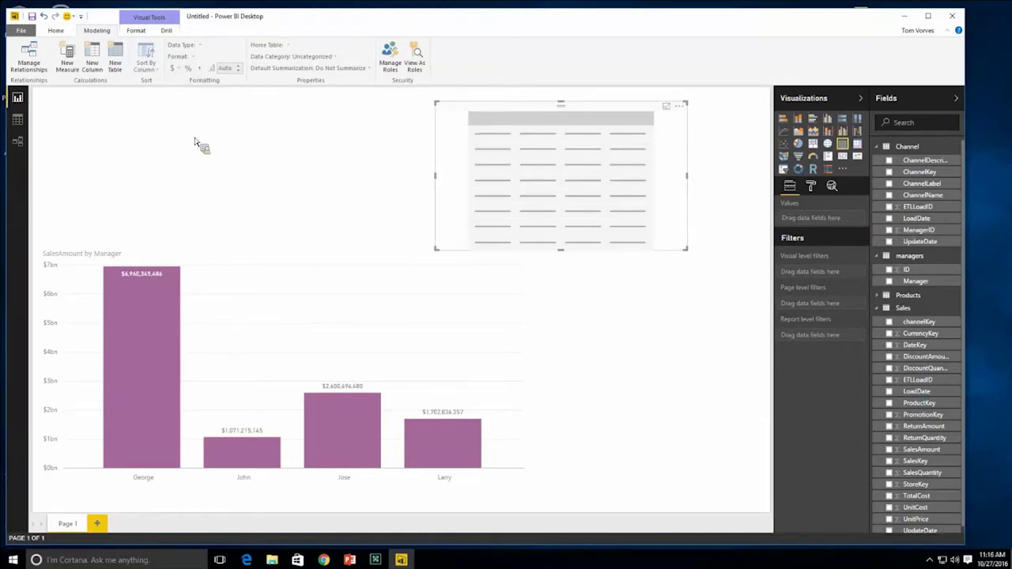
pyautogui.click(18, 121)
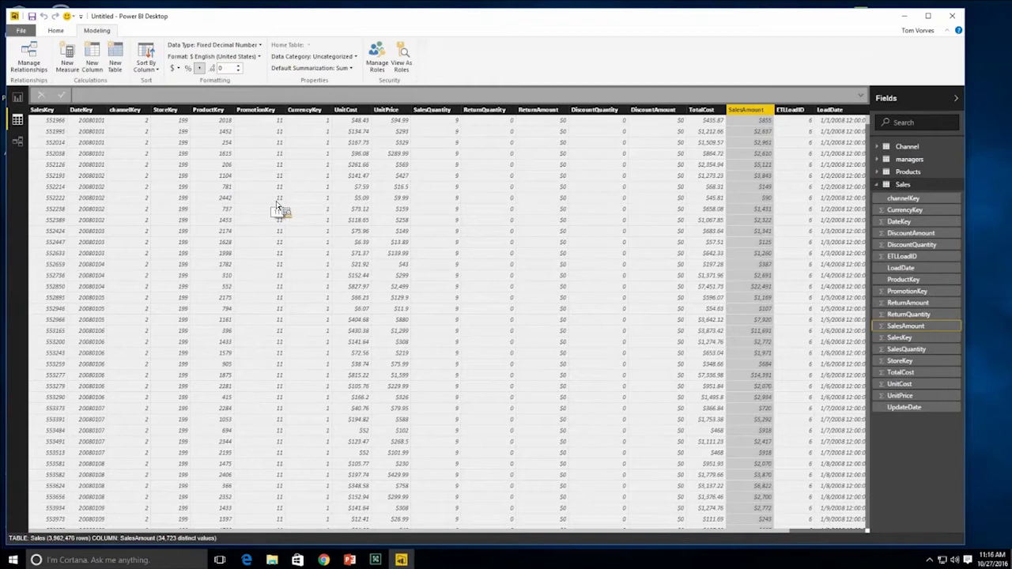
pyautogui.click(18, 97)
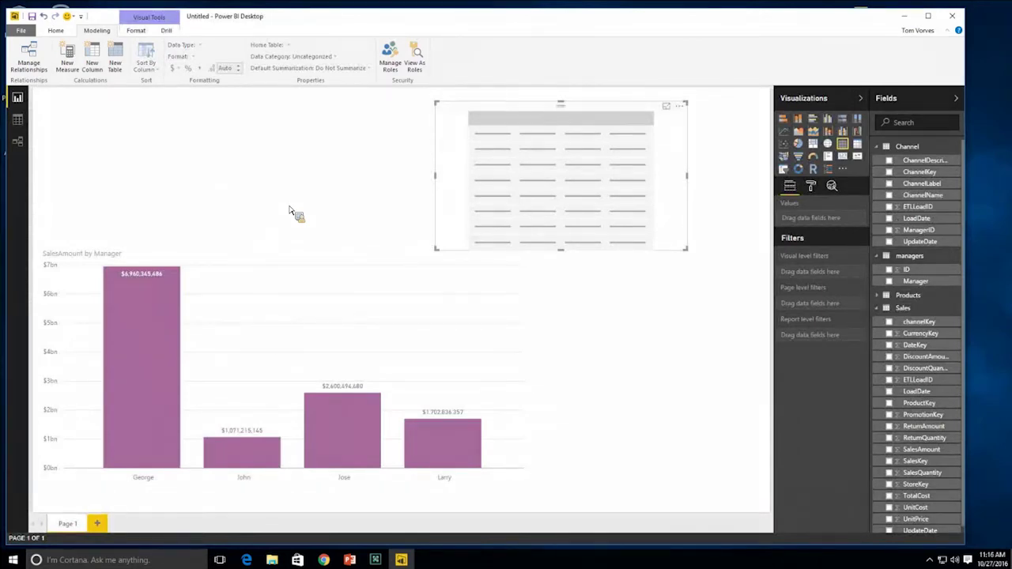
# - Add Manager and SalesAmount to the trial table visual
pyautogui.moveTo(890, 227); pyautogui.dragTo(836, 227)
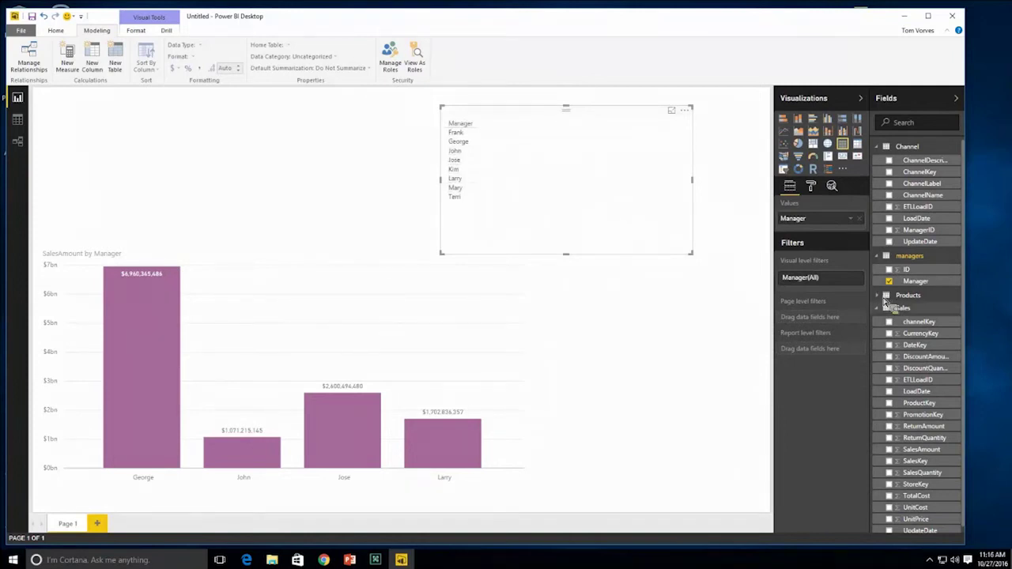
pyautogui.scroll(-1, 897, 339)
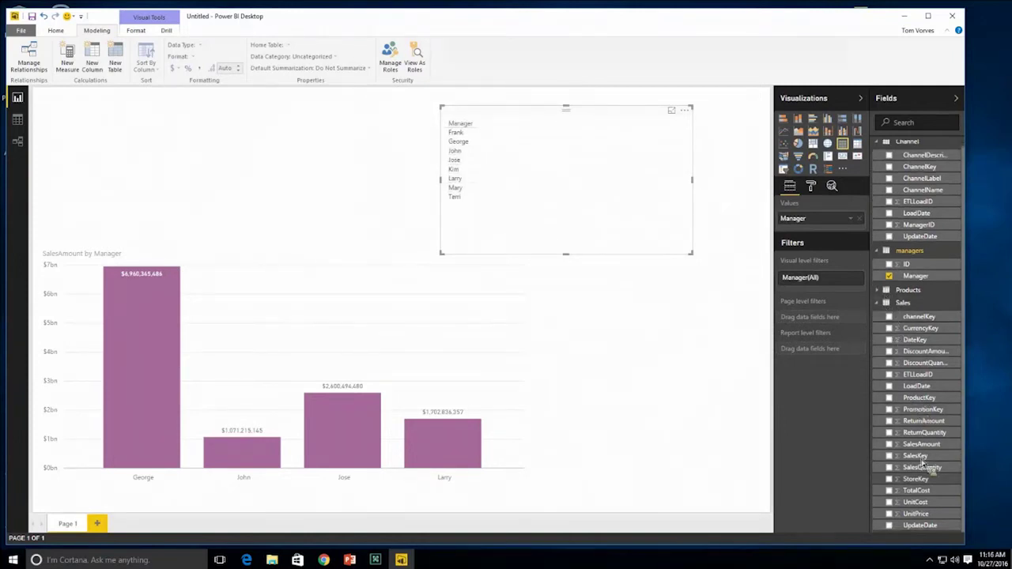
pyautogui.moveTo(922, 444); pyautogui.dragTo(839, 228)
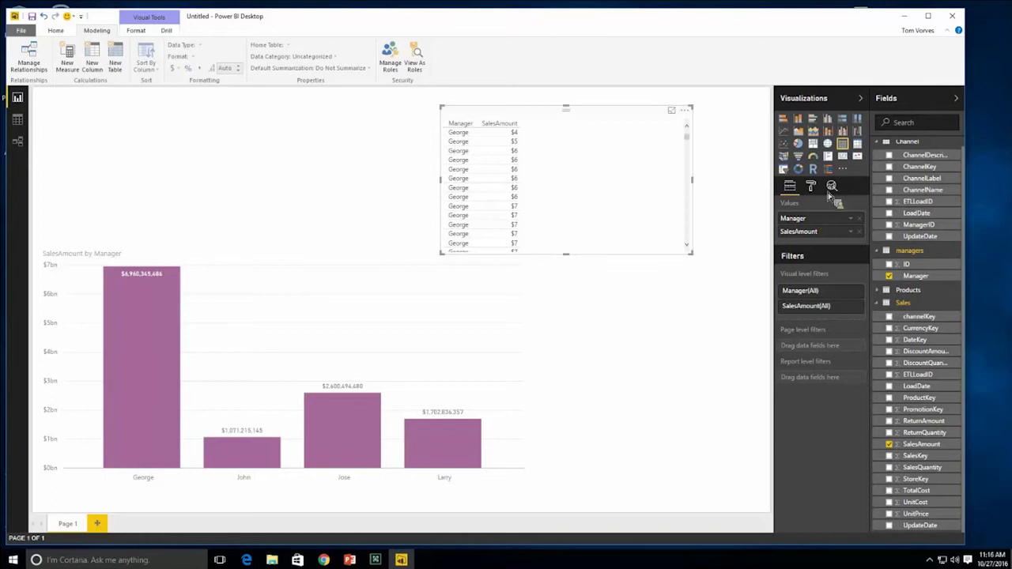
# - Try the trial visual as a Matrix and a Stacked column chart, then delete it
pyautogui.click(859, 146)
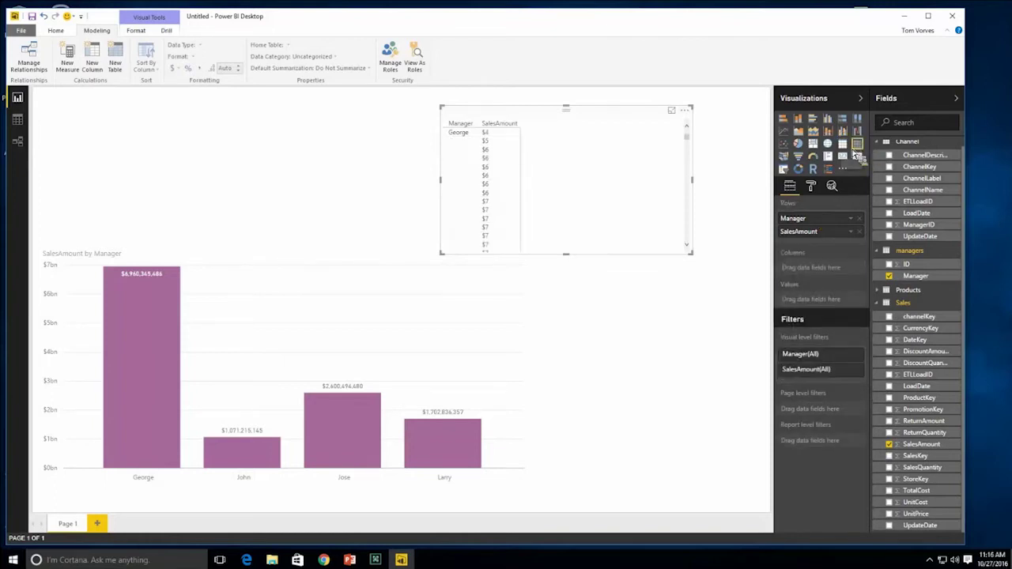
pyautogui.click(843, 145)
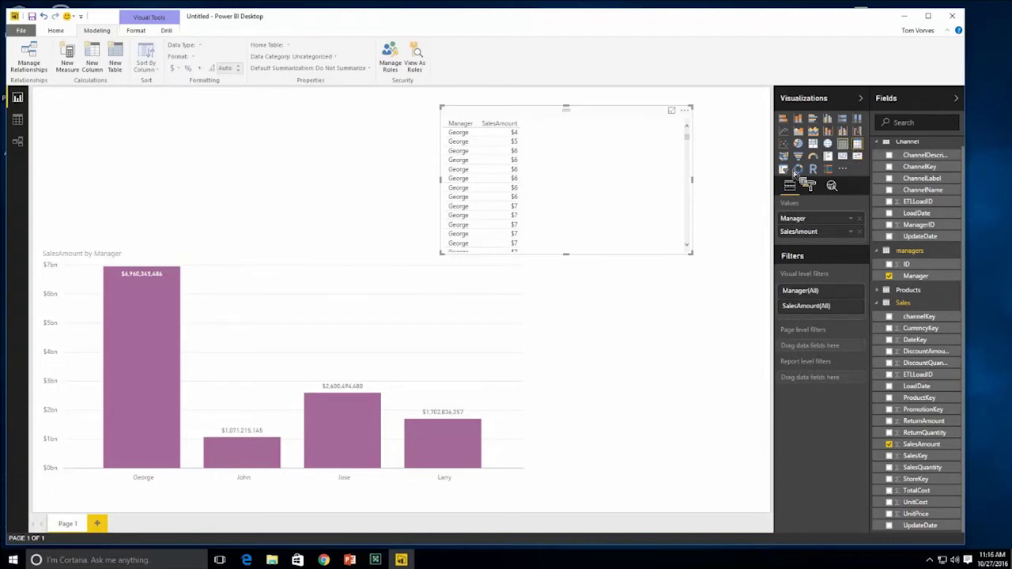
pyautogui.click(798, 118)
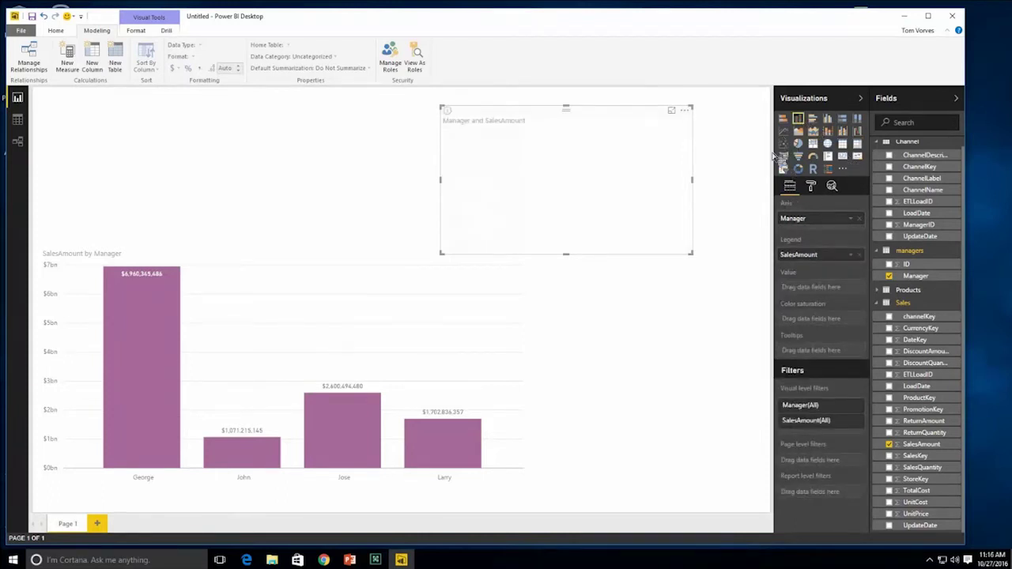
pyautogui.moveTo(818, 255); pyautogui.dragTo(831, 288)
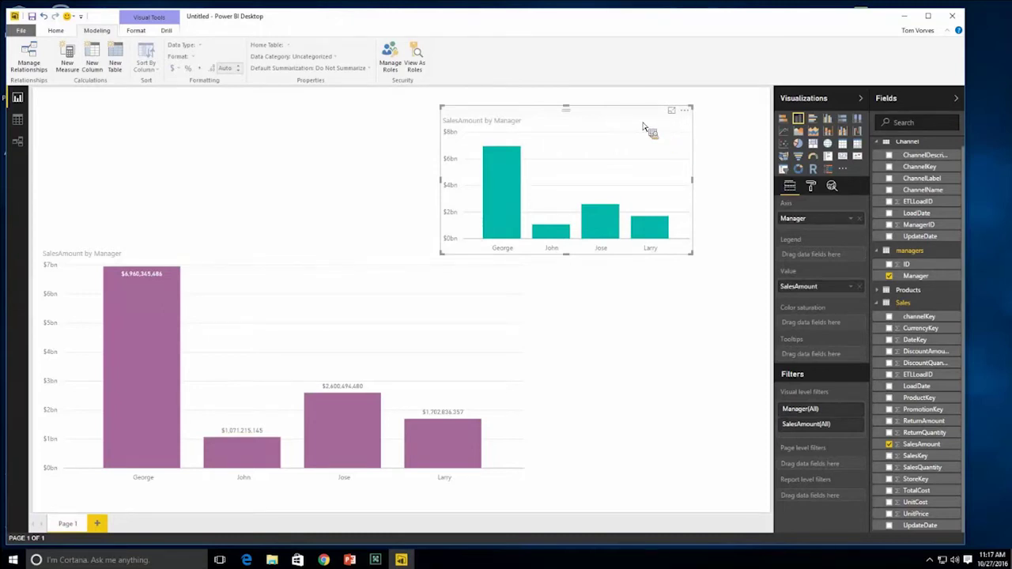
pyautogui.press('Delete')
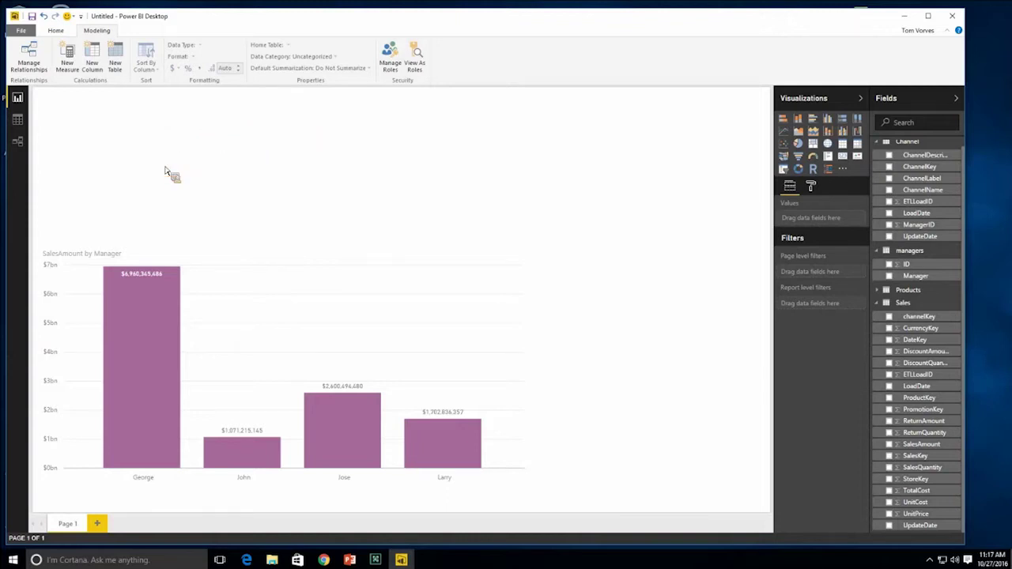
# - Add a card showing SalesAmount, then widen, shorten and nudge it into place
pyautogui.click(844, 159)
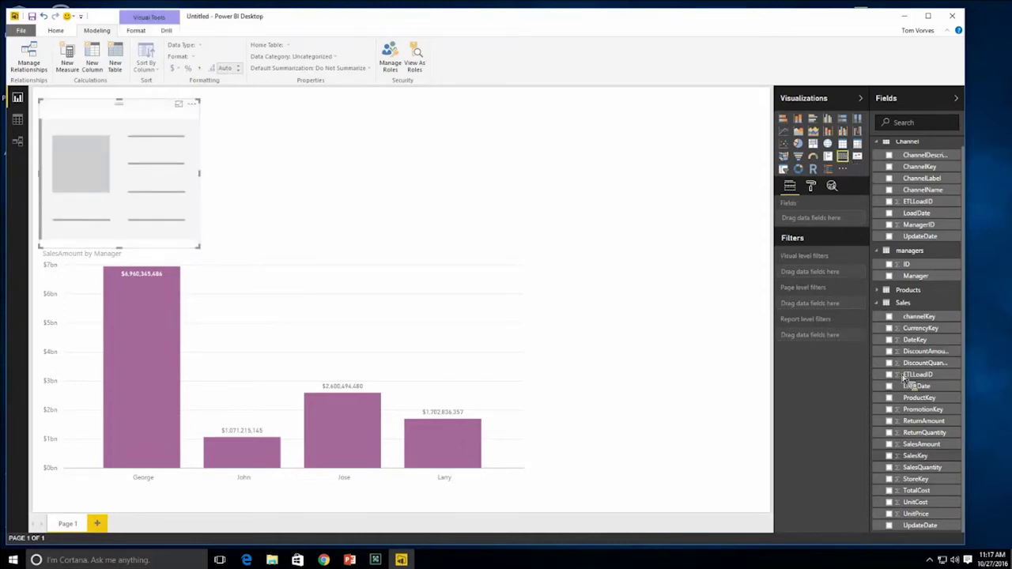
pyautogui.moveTo(892, 447); pyautogui.dragTo(819, 226)
pyautogui.moveTo(200, 247); pyautogui.dragTo(323, 204)
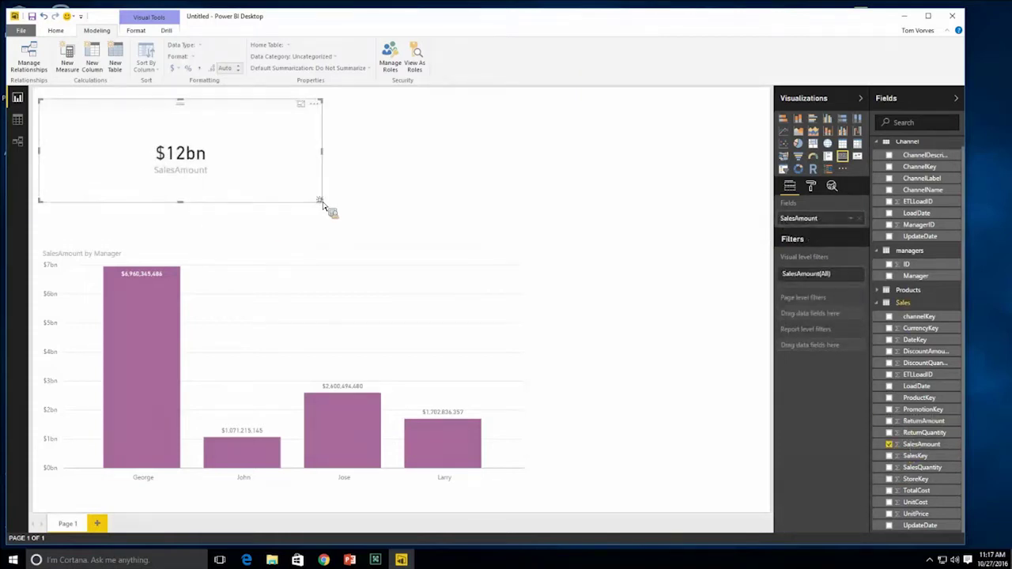
pyautogui.moveTo(243, 104); pyautogui.dragTo(248, 106)
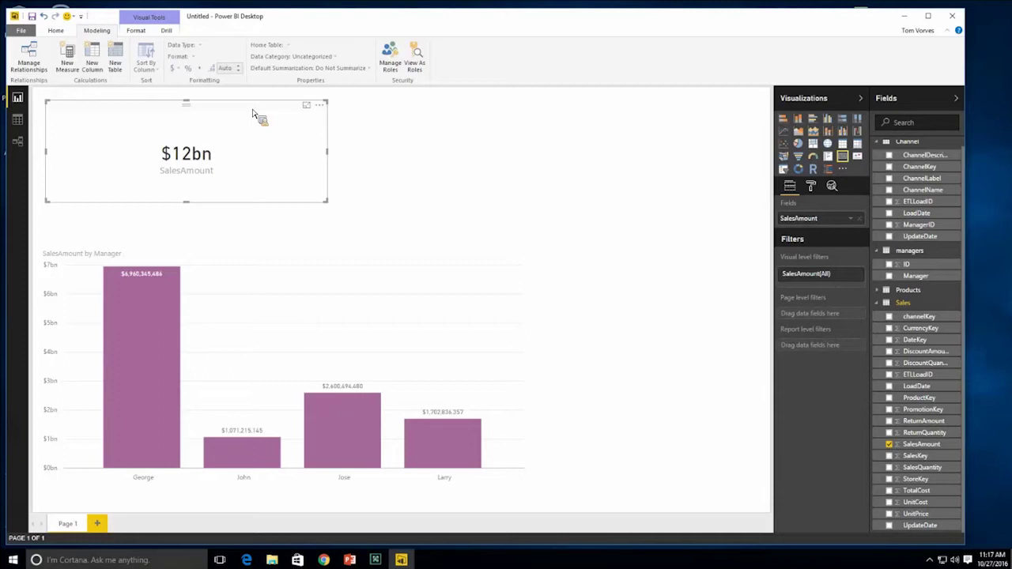
# - Set the card's display units to None to show $12,334,891,469, move it top-left, and view Sales data
pyautogui.click(811, 185)
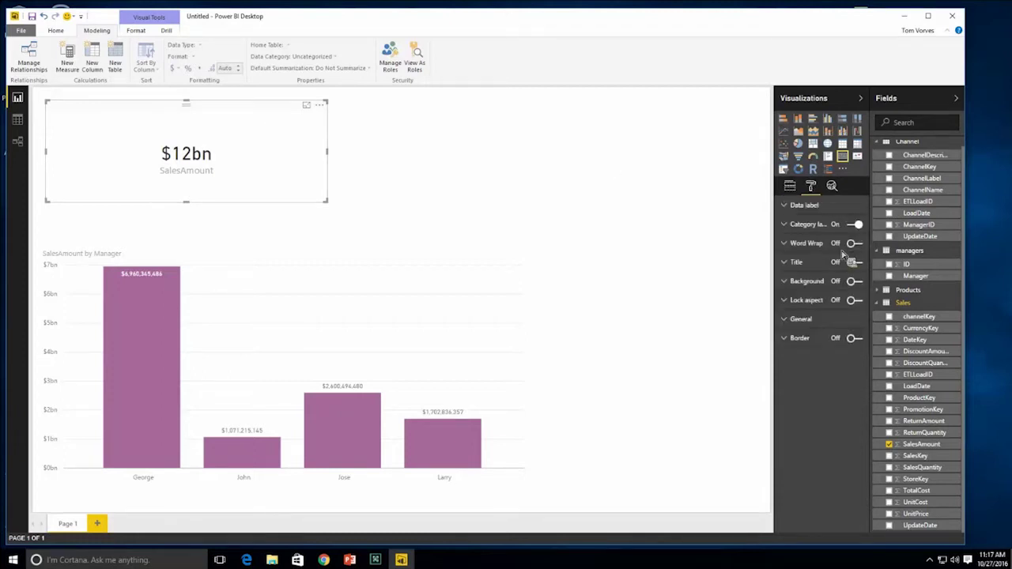
pyautogui.click(796, 205)
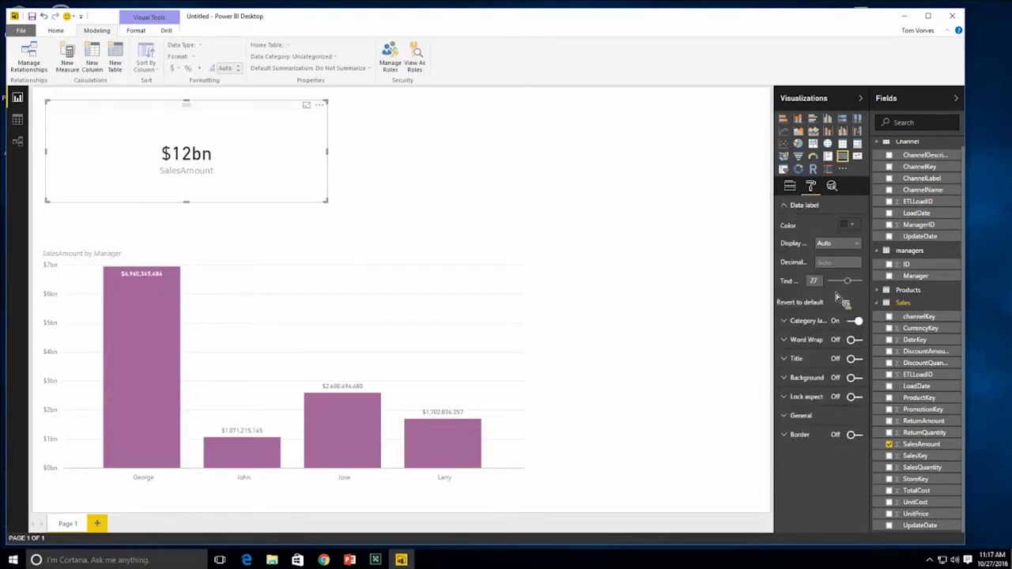
pyautogui.click(857, 246)
pyautogui.click(840, 270)
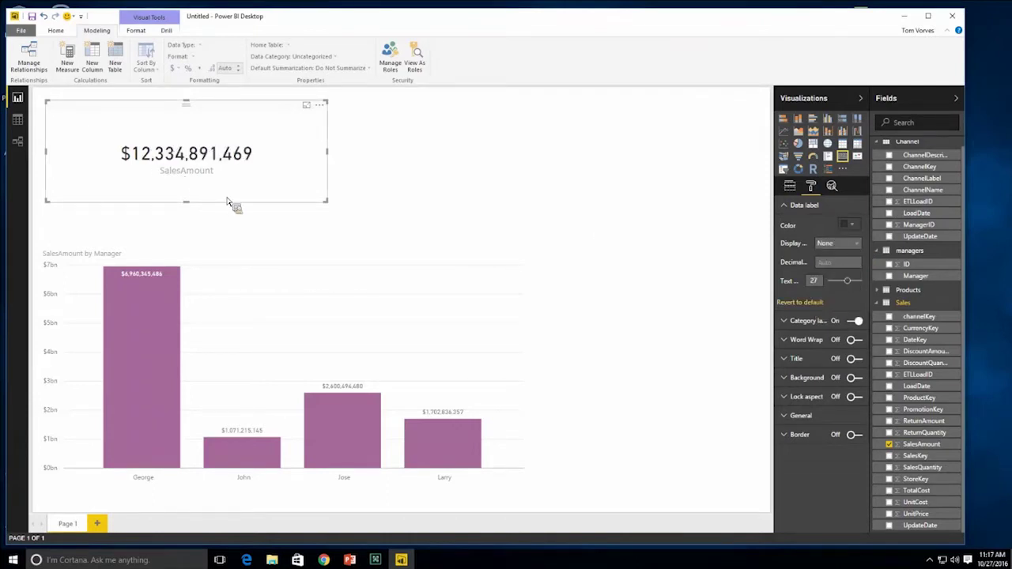
pyautogui.moveTo(327, 201); pyautogui.dragTo(273, 198)
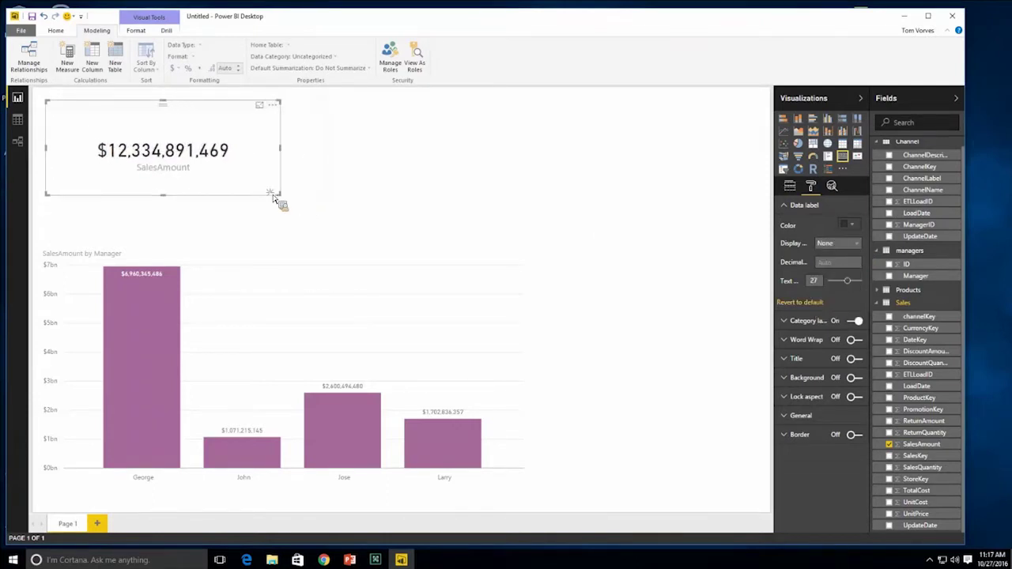
pyautogui.moveTo(167, 108); pyautogui.dragTo(162, 102)
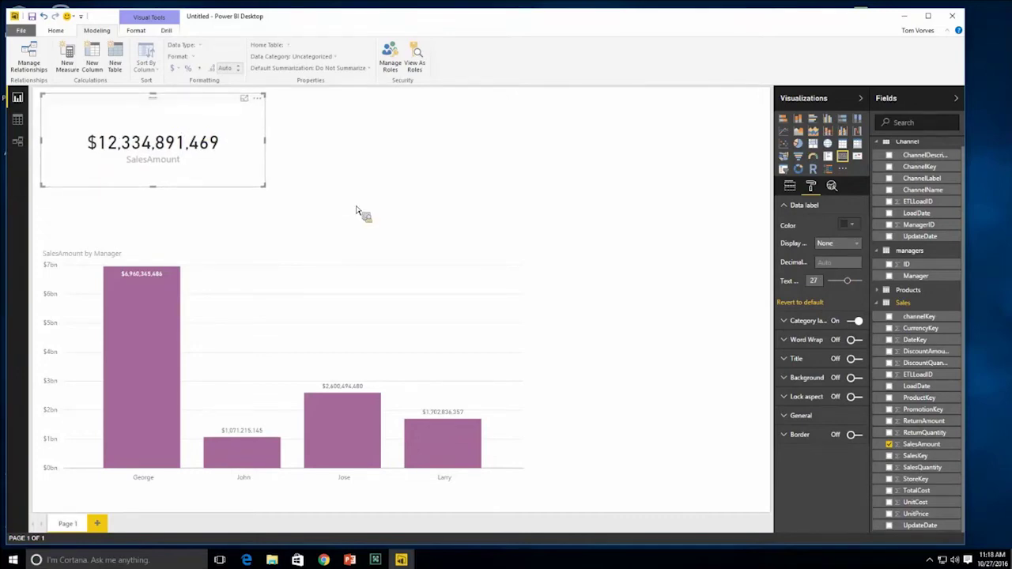
pyautogui.click(17, 120)
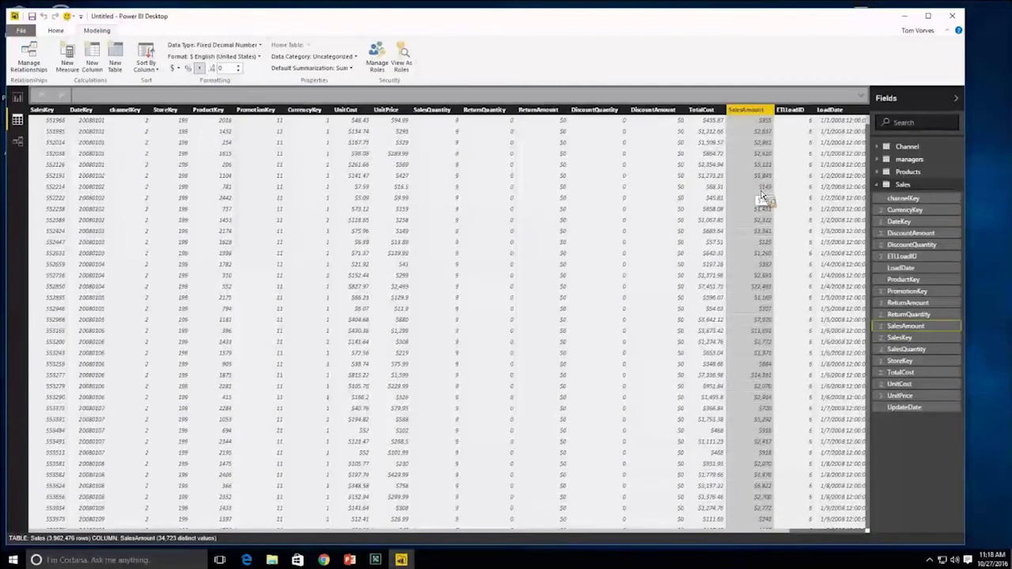
pyautogui.click(672, 163)
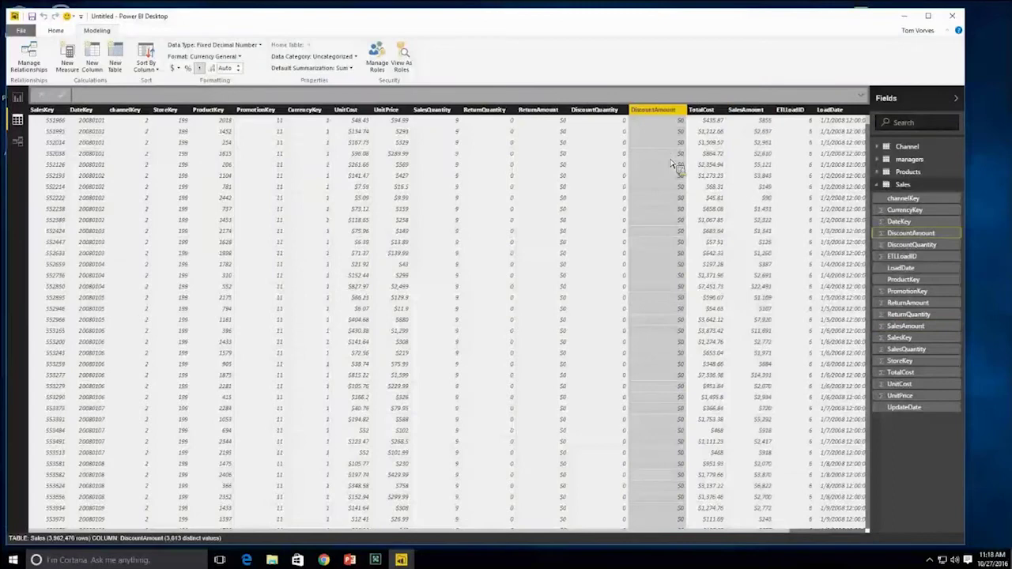
pyautogui.click(530, 169)
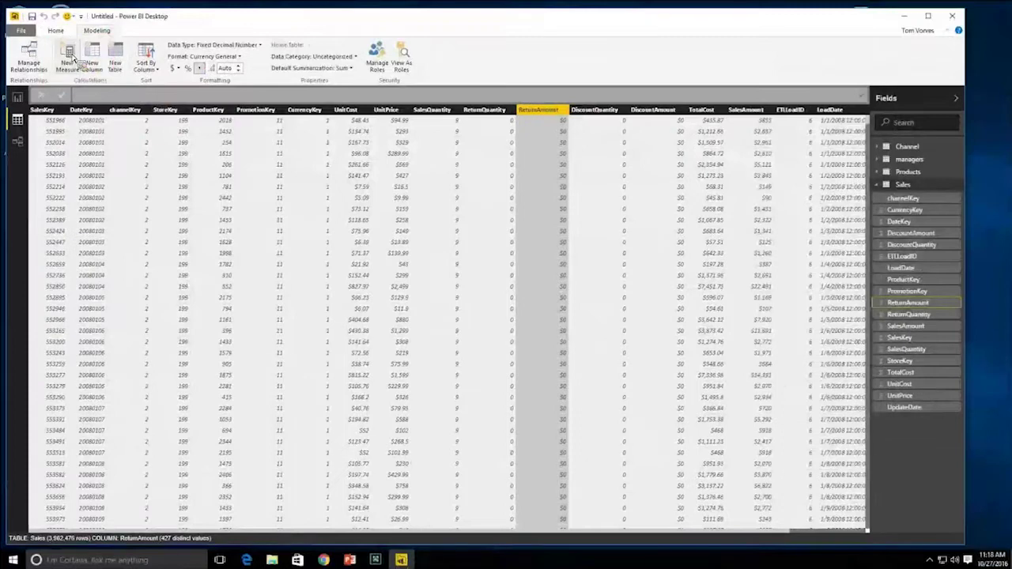
# - Create the measure Net Total Sales = Sum(Sales[SalesAmount]) - Sum(Sales[DiscountAmount]) - Sum(Sales[ReturnAmount])
pyautogui.click(69, 64)
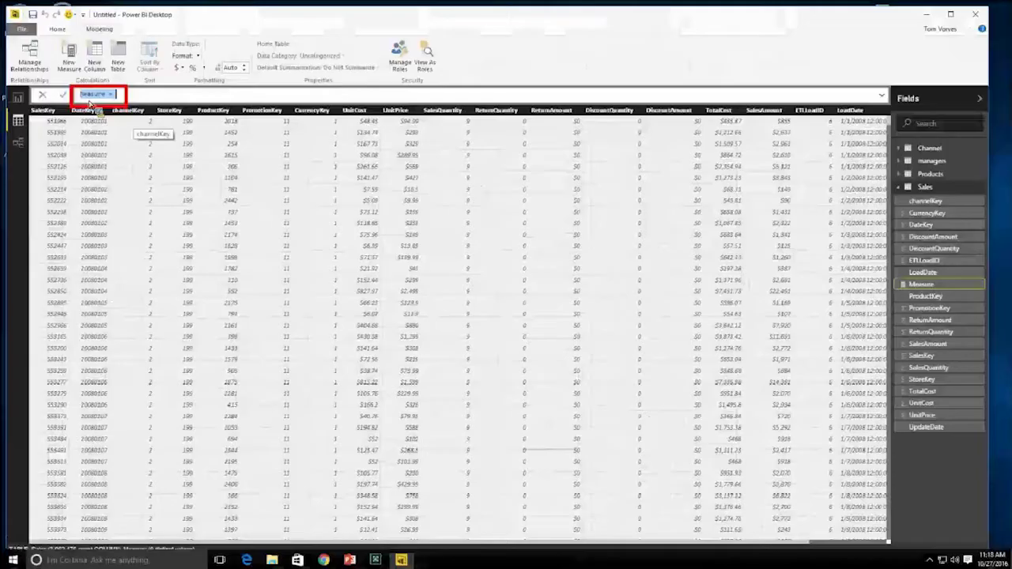
pyautogui.tripleClick(78, 95)
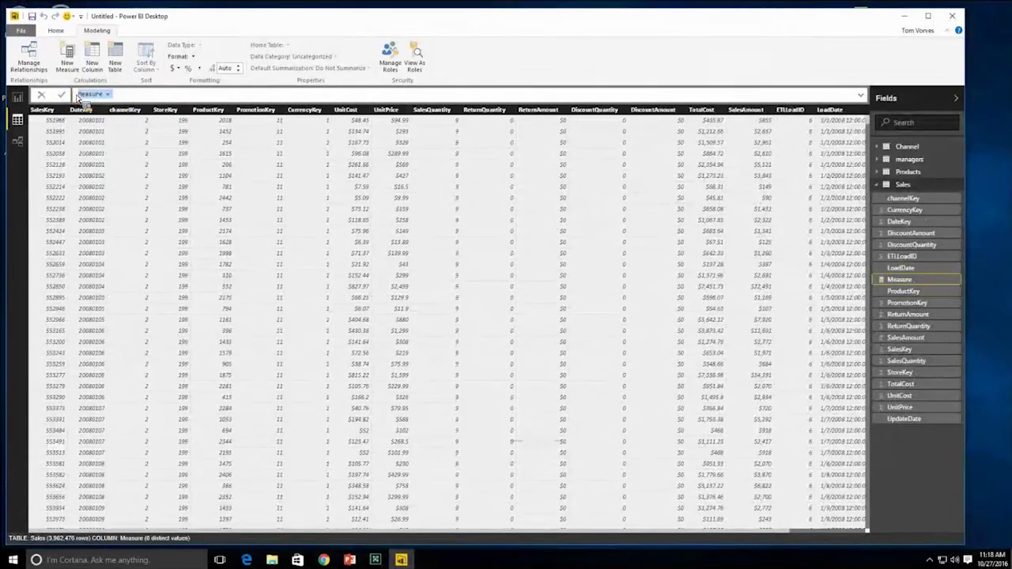
pyautogui.press('BackSpace')
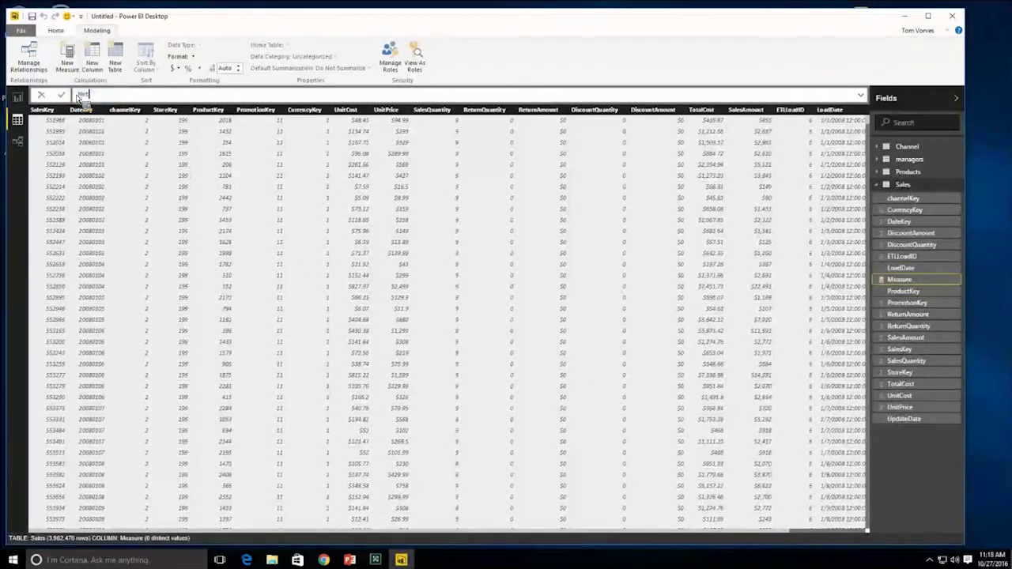
pyautogui.write('Net Total Sales')
pyautogui.write('=')
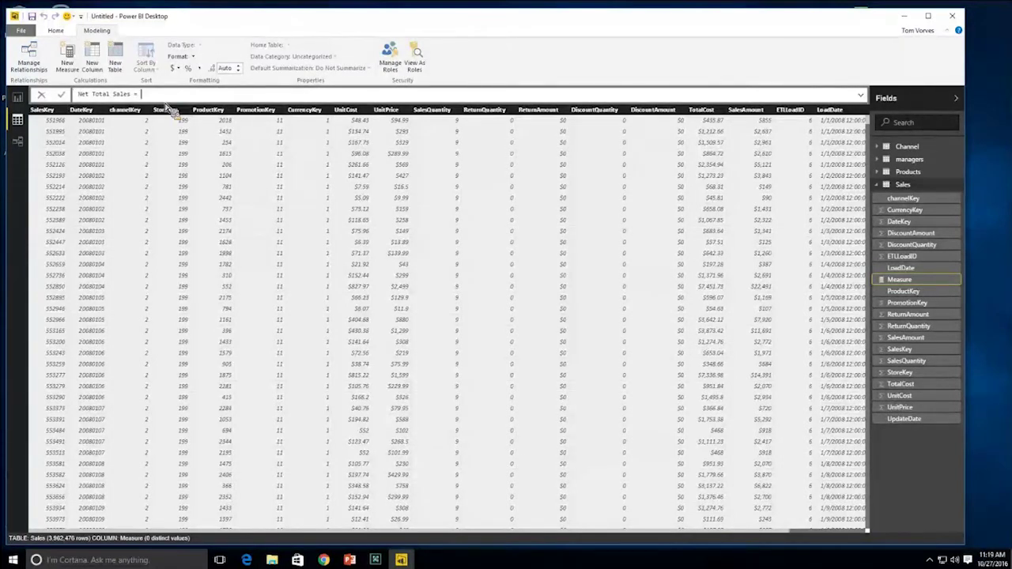
pyautogui.write('Sum')
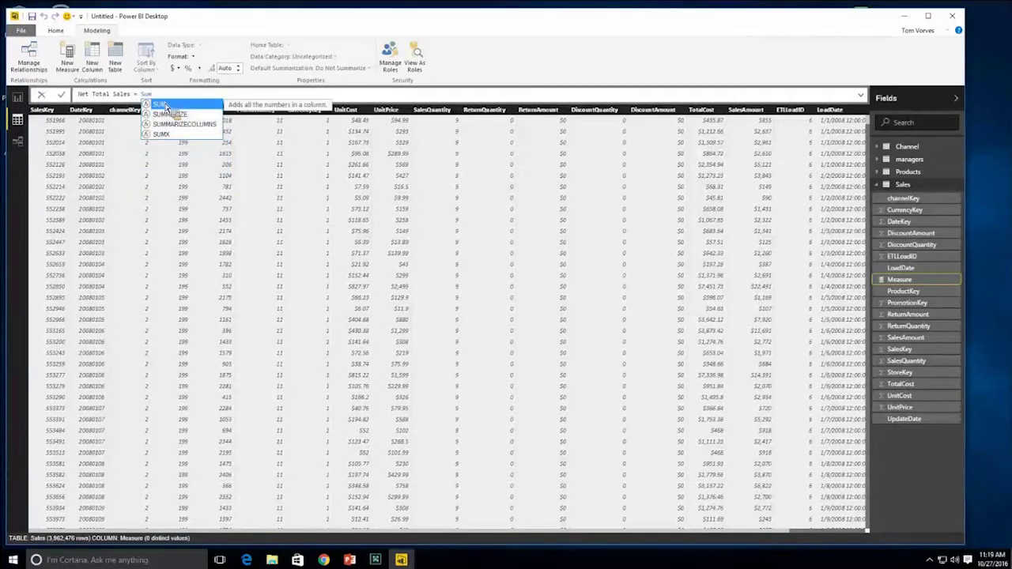
pyautogui.write('(')
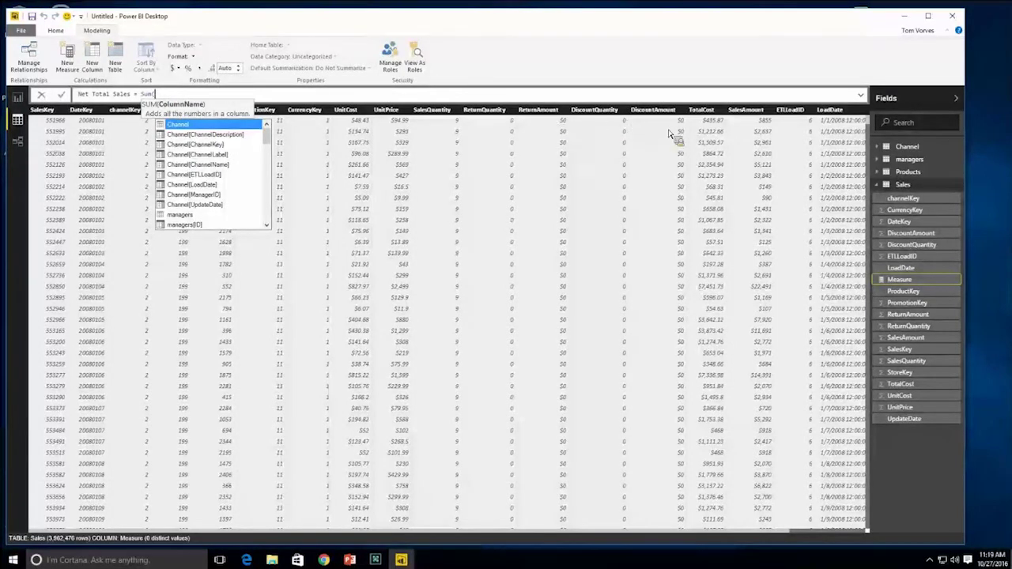
pyautogui.write('Sales[SalesAmount]')
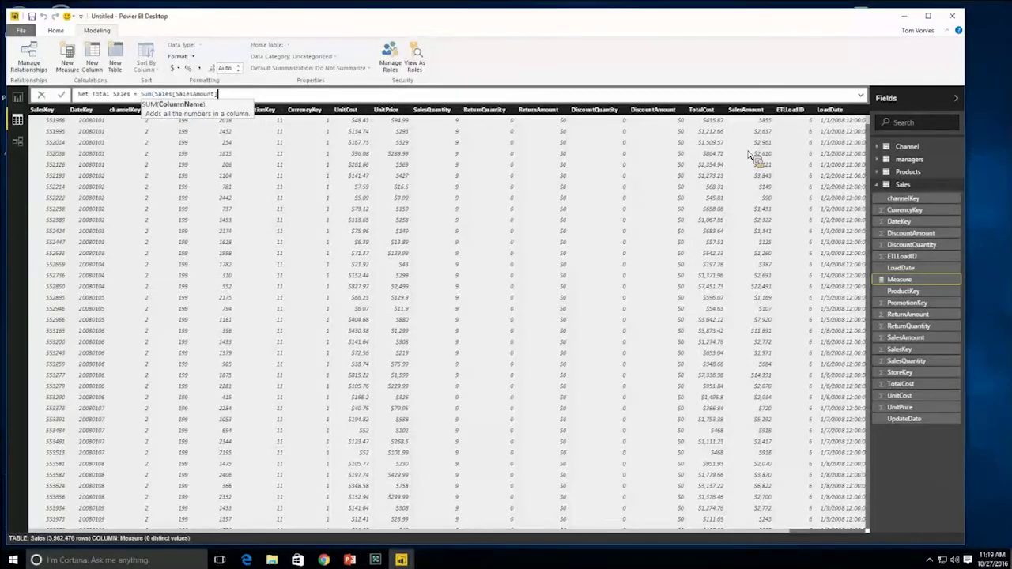
pyautogui.write(')')
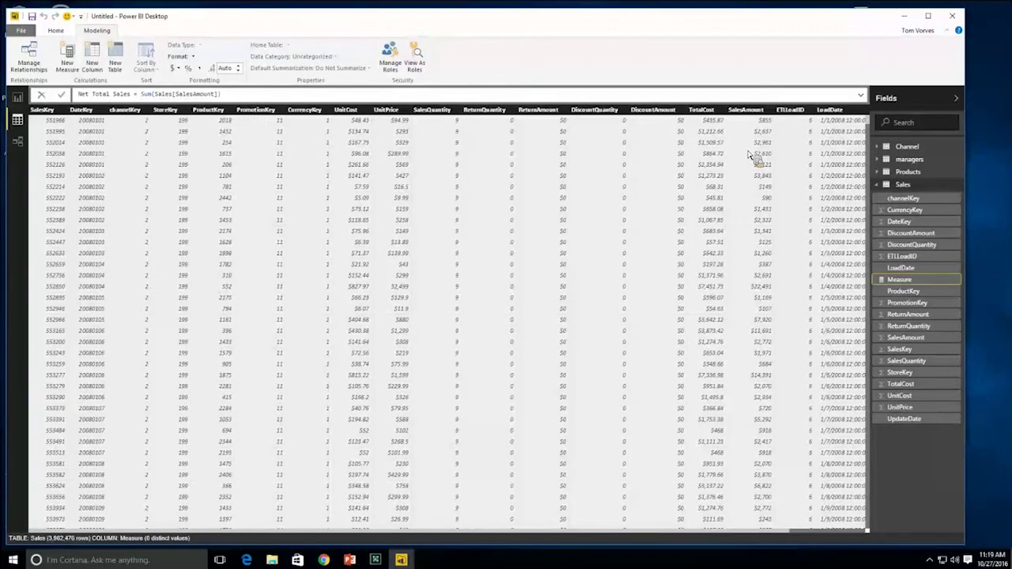
pyautogui.write(' - Sum(')
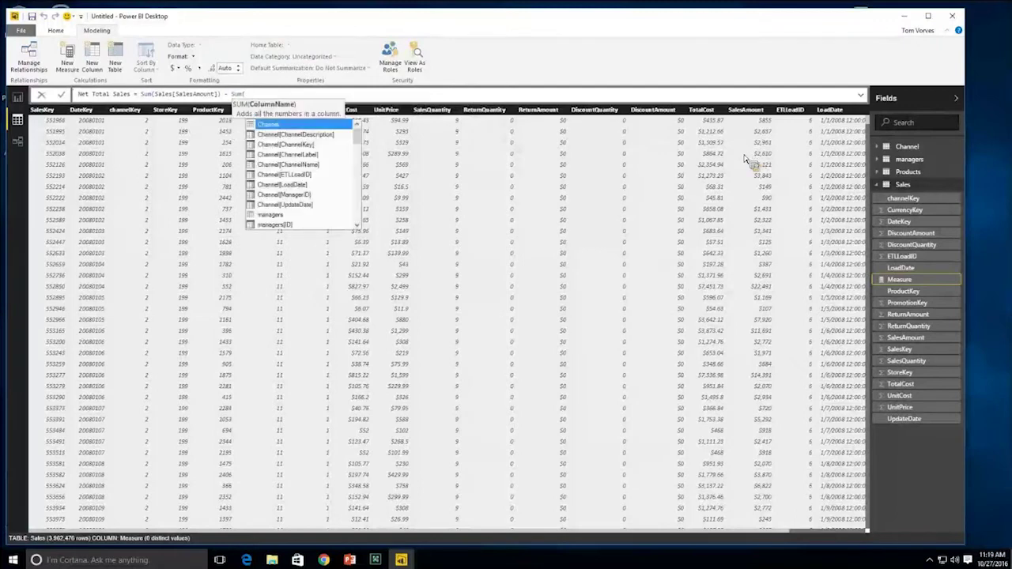
pyautogui.click(656, 165)
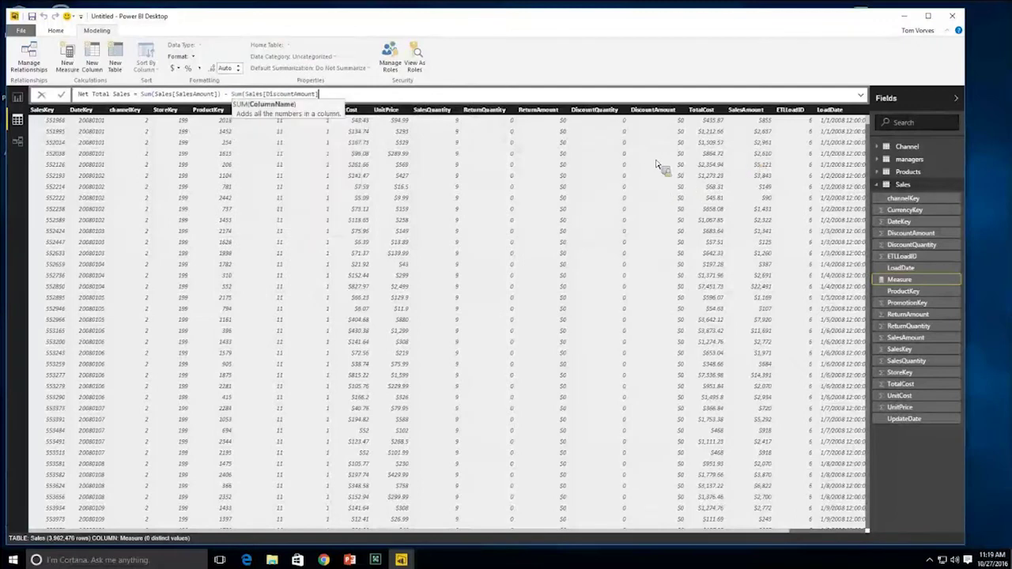
pyautogui.write('- Sum(')
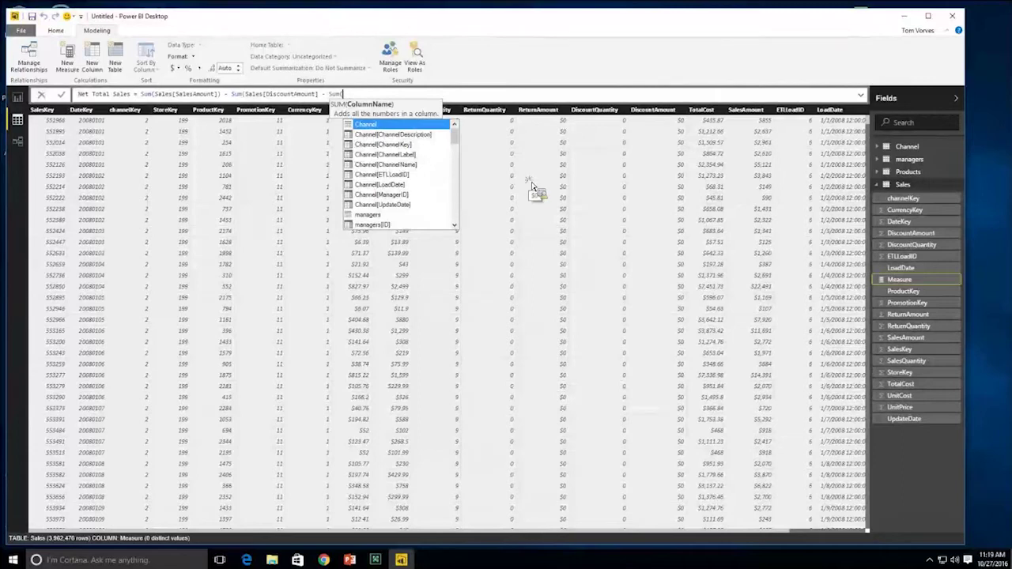
pyautogui.write('Sales[ReturnAmount]')
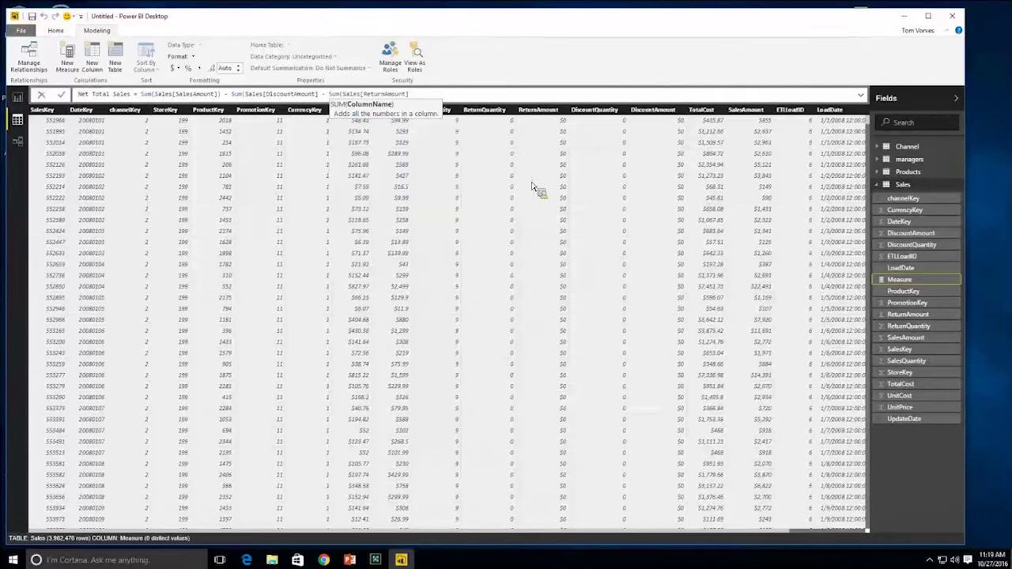
pyautogui.write(')')
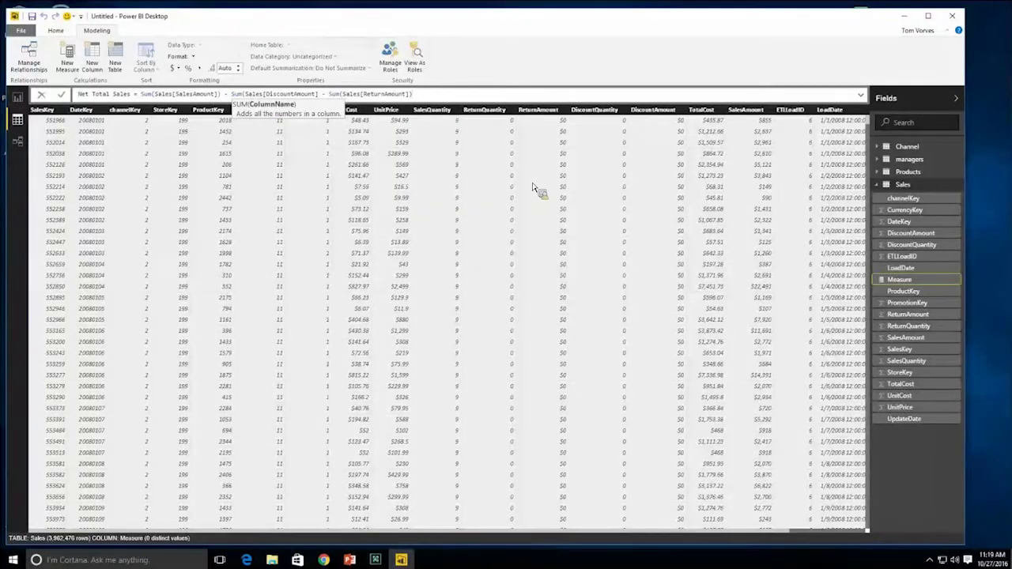
pyautogui.click(320, 95)
pyautogui.write(')')
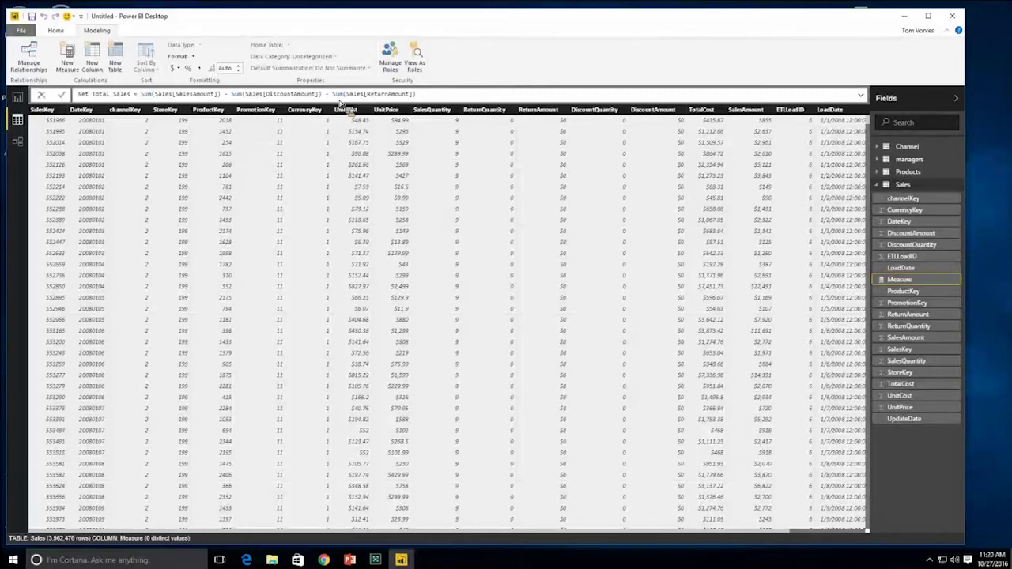
pyautogui.press('Return')
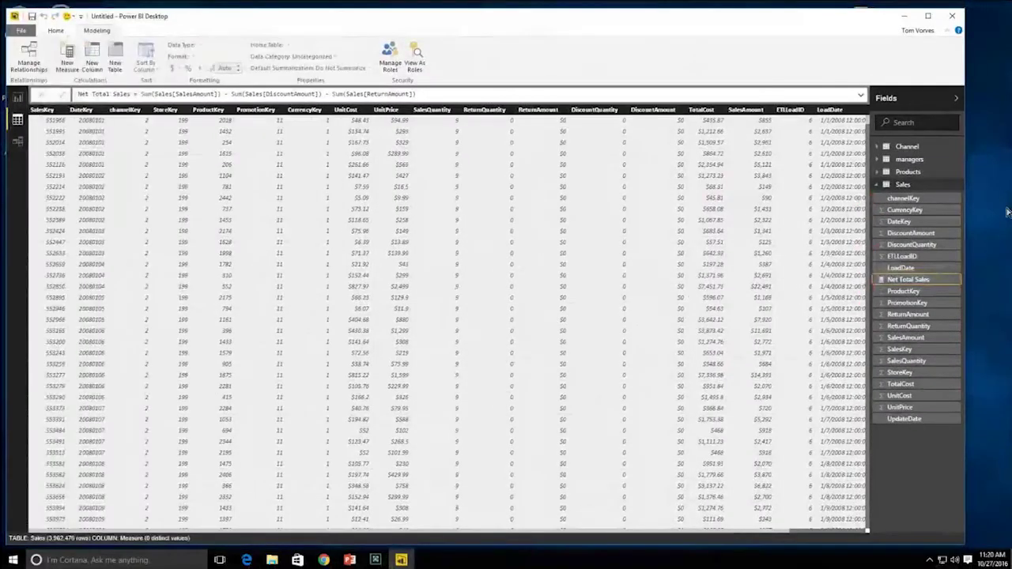
# - Return to Report view, shrink the SalesAmount card and select it
pyautogui.click(17, 99)
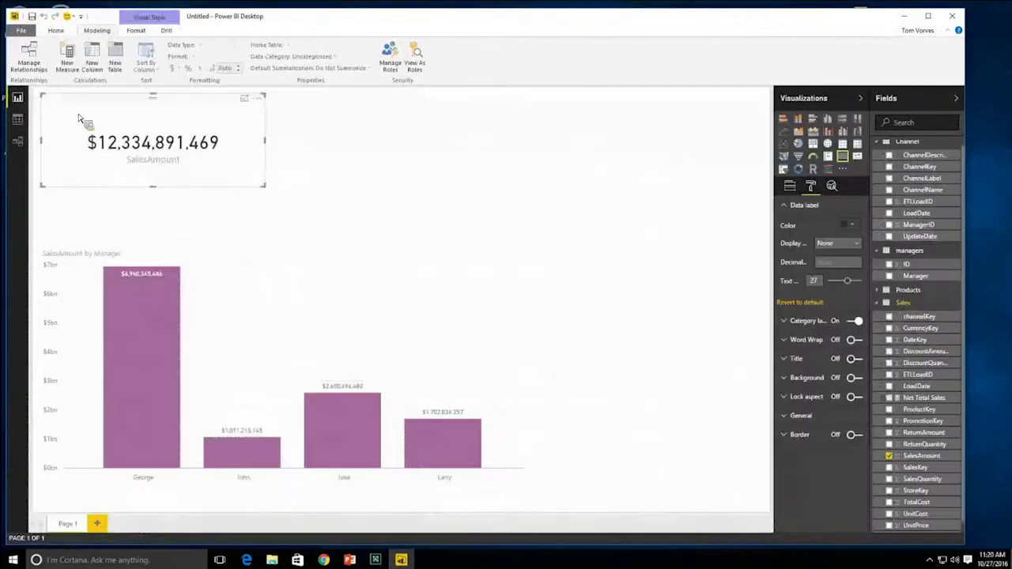
pyautogui.moveTo(268, 191); pyautogui.dragTo(238, 181)
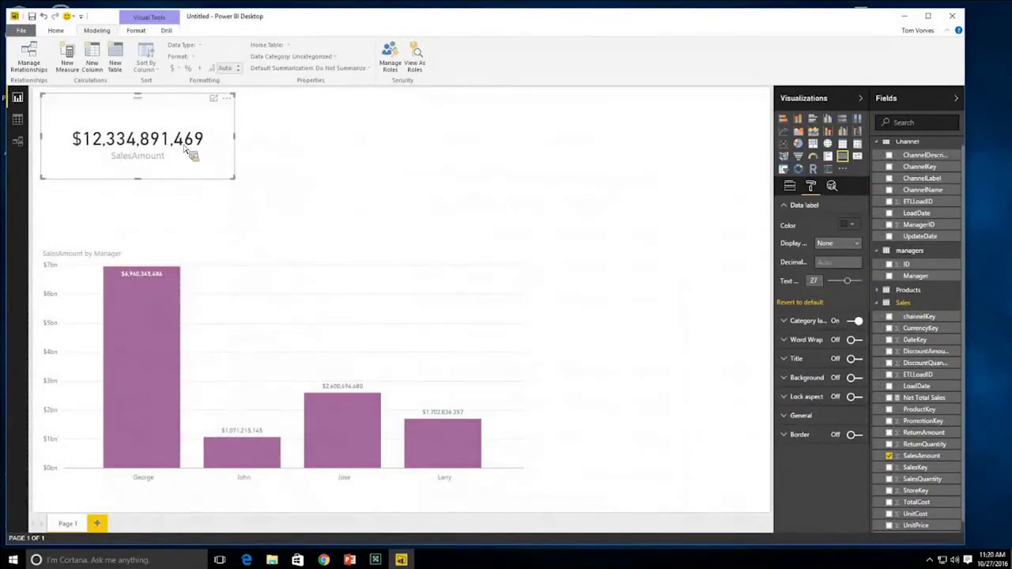
pyautogui.click(290, 153)
pyautogui.click(179, 102)
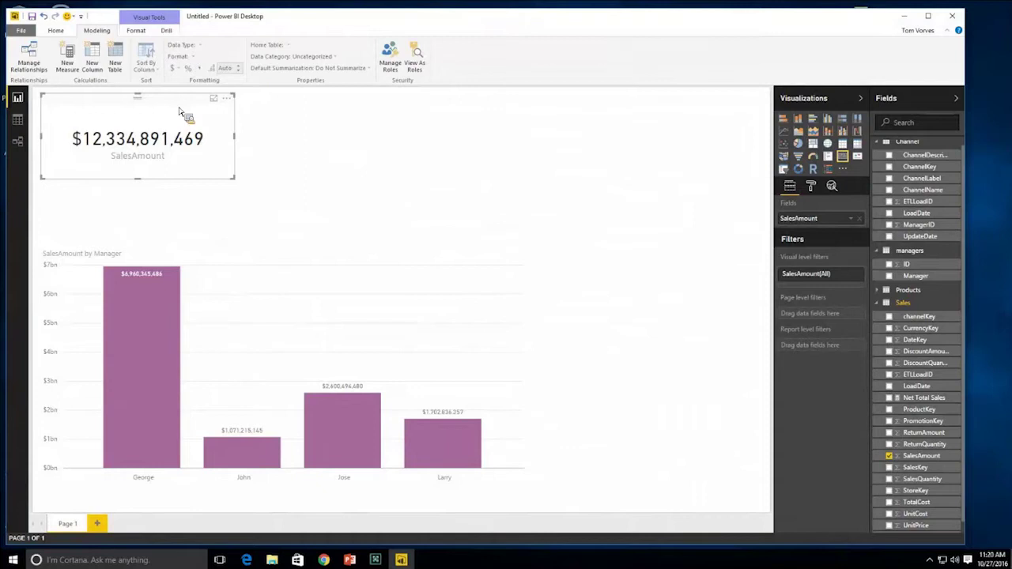
# - Duplicate the SalesAmount card beside it, switch the copy to Net Total Sales, and widen it
pyautogui.hotkey('ctrl', 'c')
pyautogui.hotkey('ctrl', 'v')
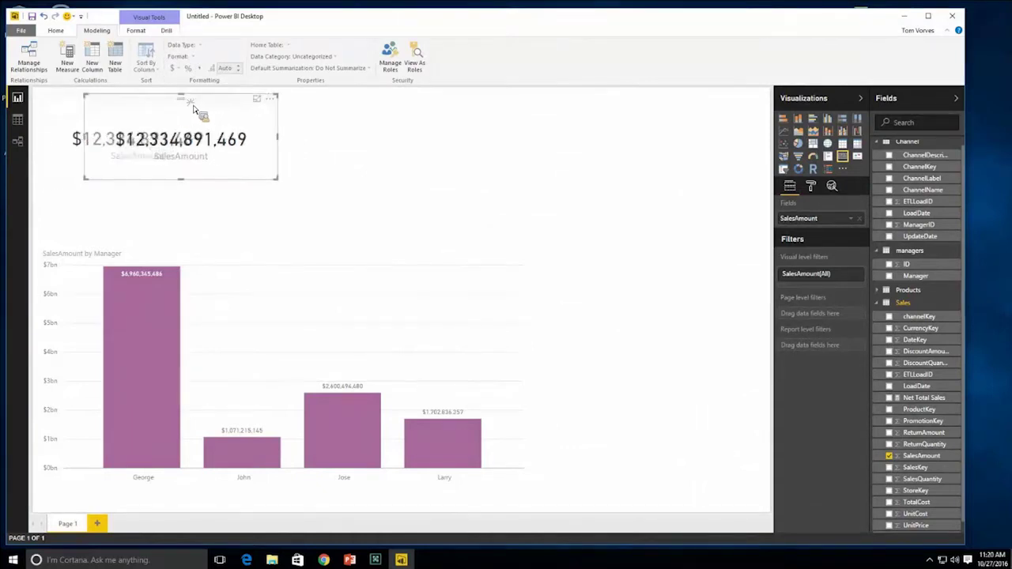
pyautogui.moveTo(283, 96); pyautogui.dragTo(300, 99)
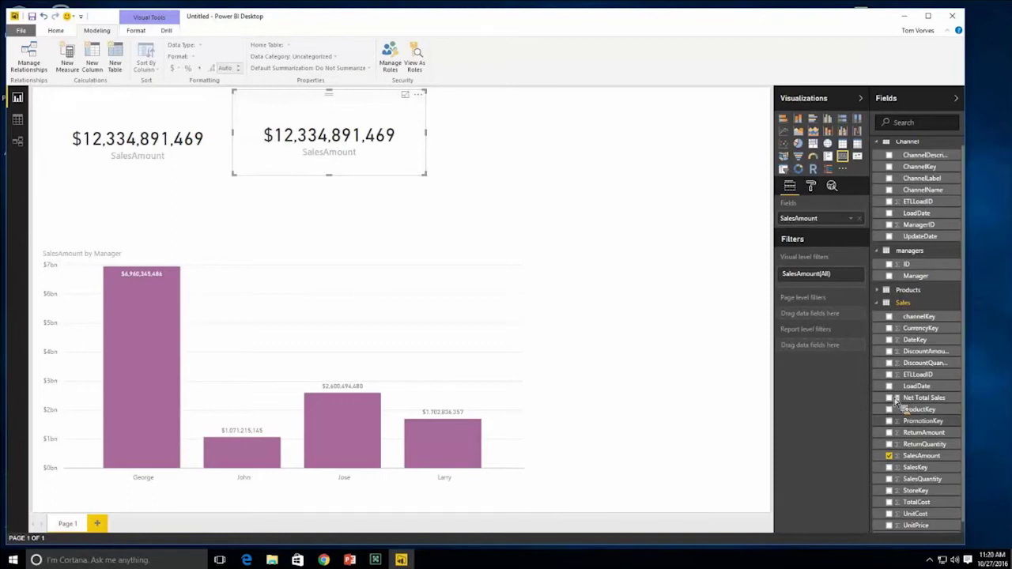
pyautogui.moveTo(922, 398); pyautogui.dragTo(832, 230)
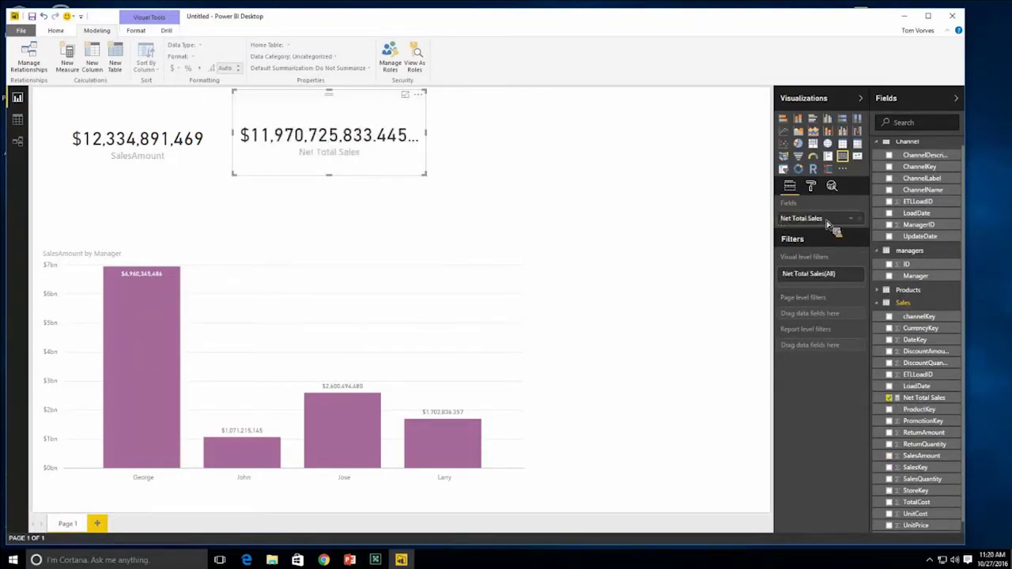
pyautogui.moveTo(426, 174); pyautogui.dragTo(473, 190)
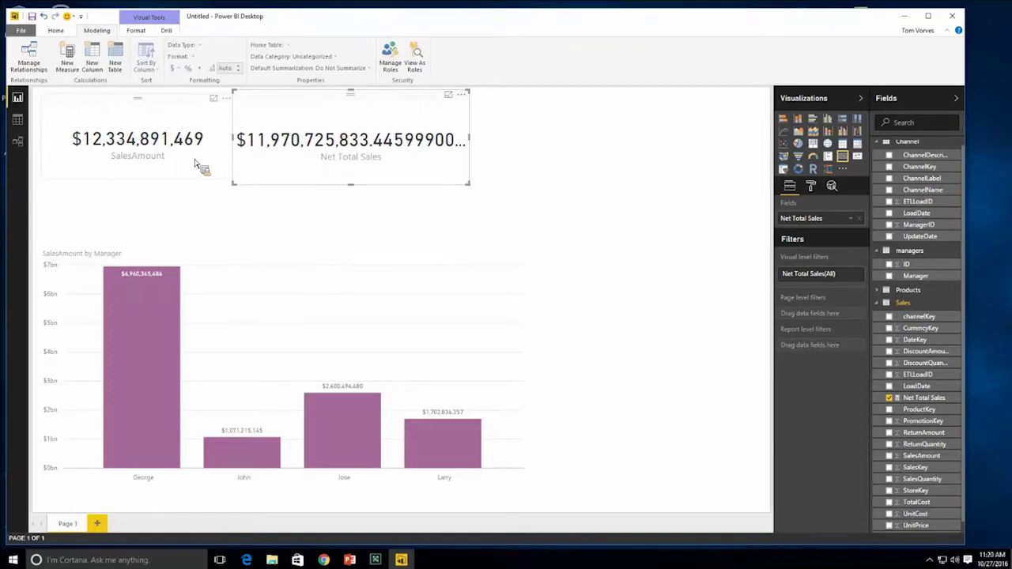
# - Keep the card's data label display units at None and set decimal places to 0
pyautogui.click(811, 186)
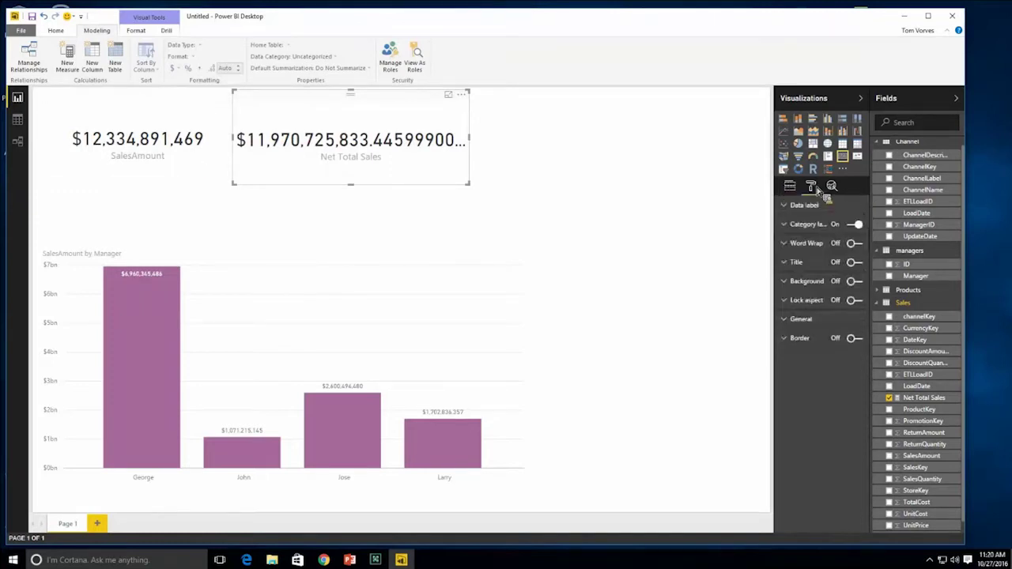
pyautogui.click(805, 207)
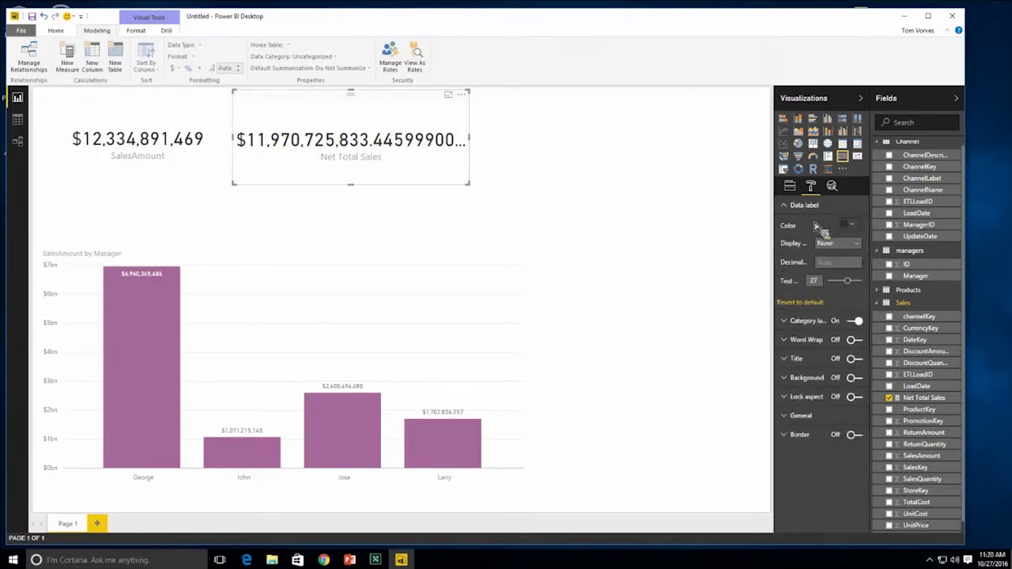
pyautogui.click(852, 245)
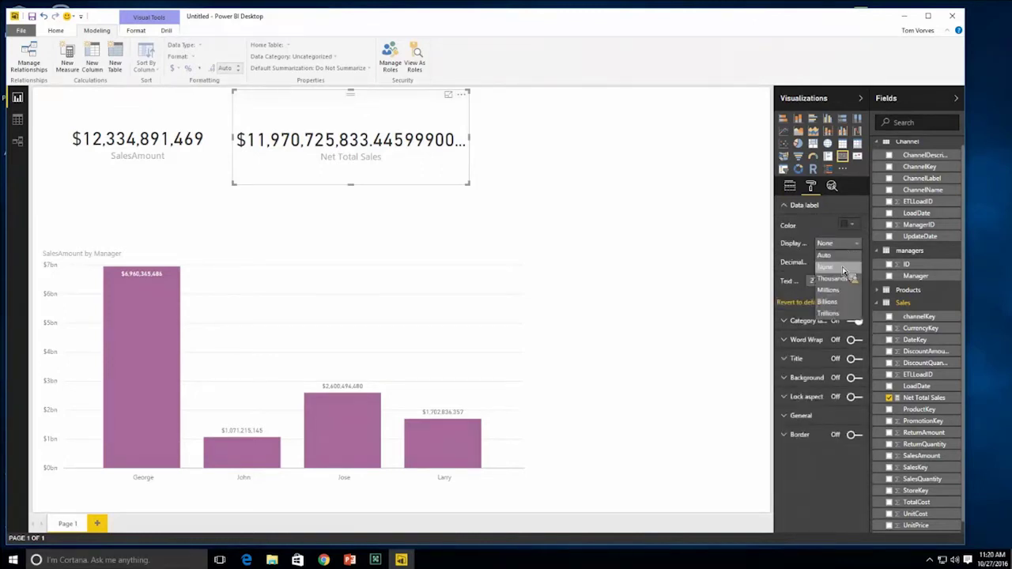
pyautogui.click(842, 268)
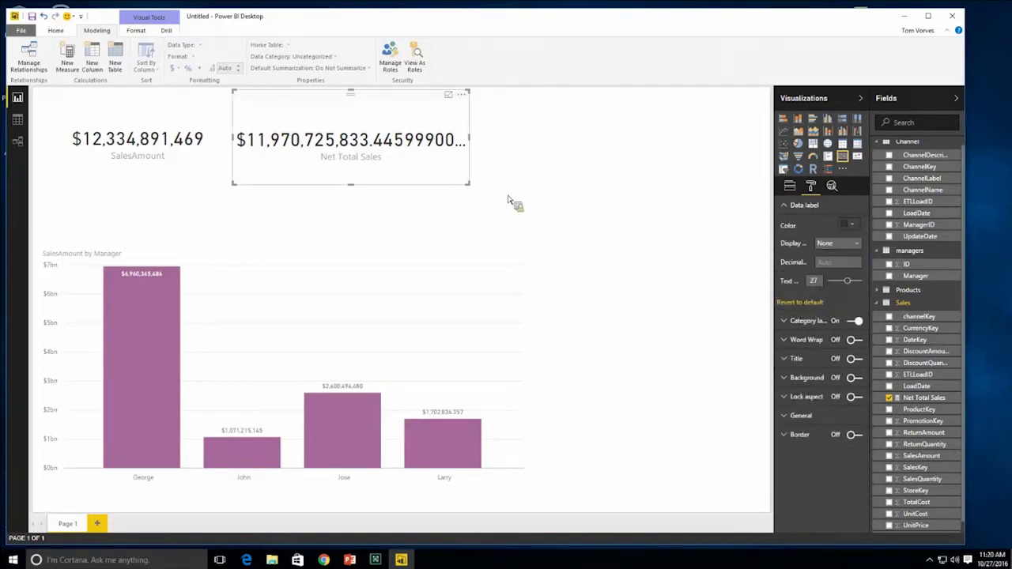
pyautogui.click(840, 263)
pyautogui.write('0')
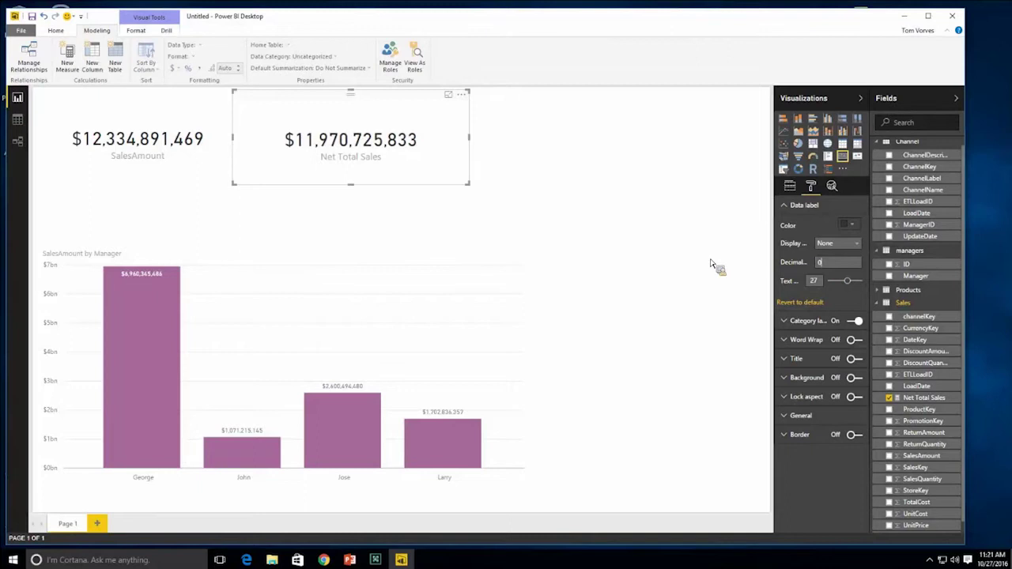
# - Reposition the Net Total Sales card slightly beside the SalesAmount card
pyautogui.click(675, 265)
pyautogui.click(332, 154)
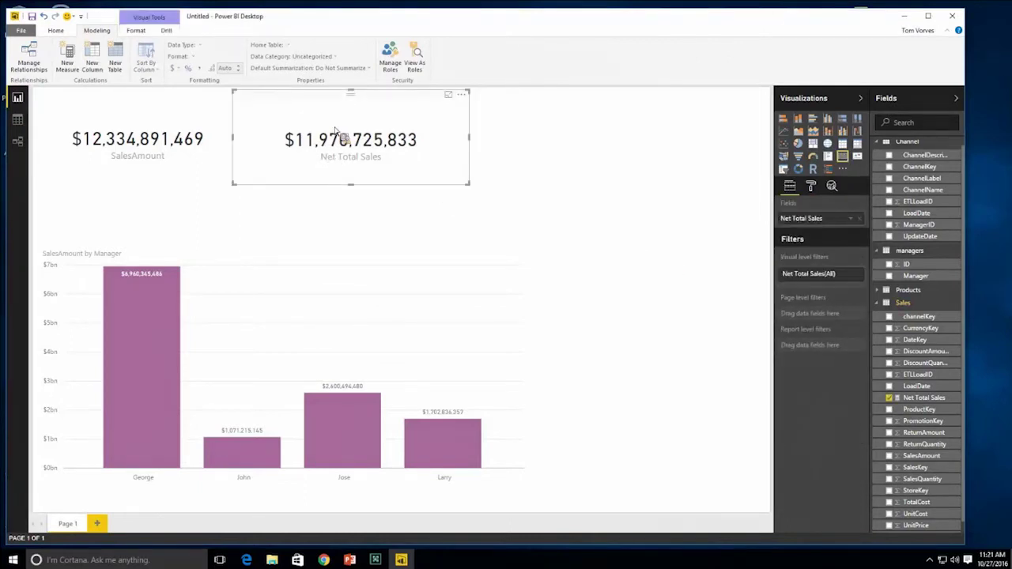
pyautogui.moveTo(354, 100); pyautogui.dragTo(377, 136)
pyautogui.click(452, 203)
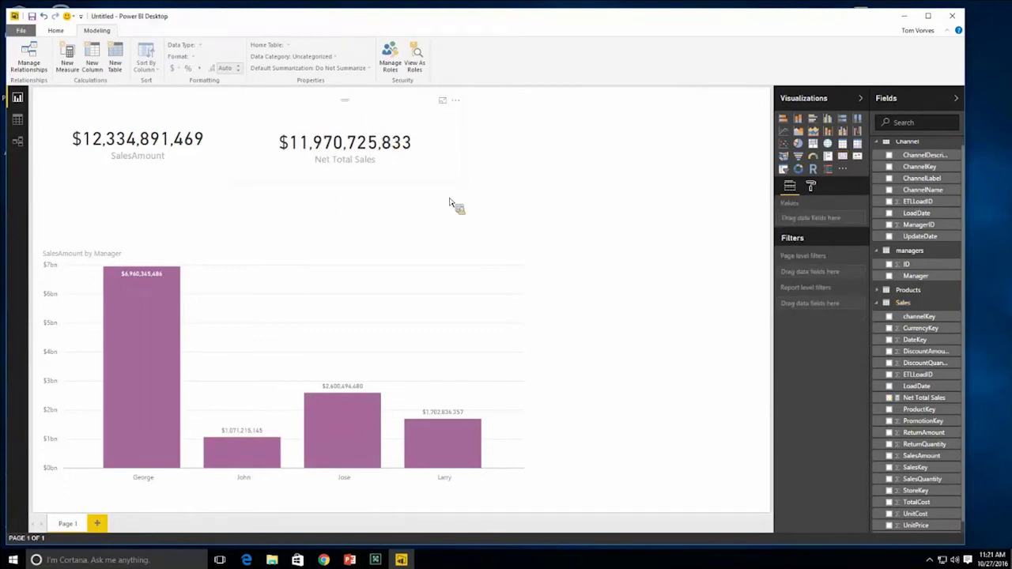
pyautogui.moveTo(350, 104); pyautogui.dragTo(345, 100)
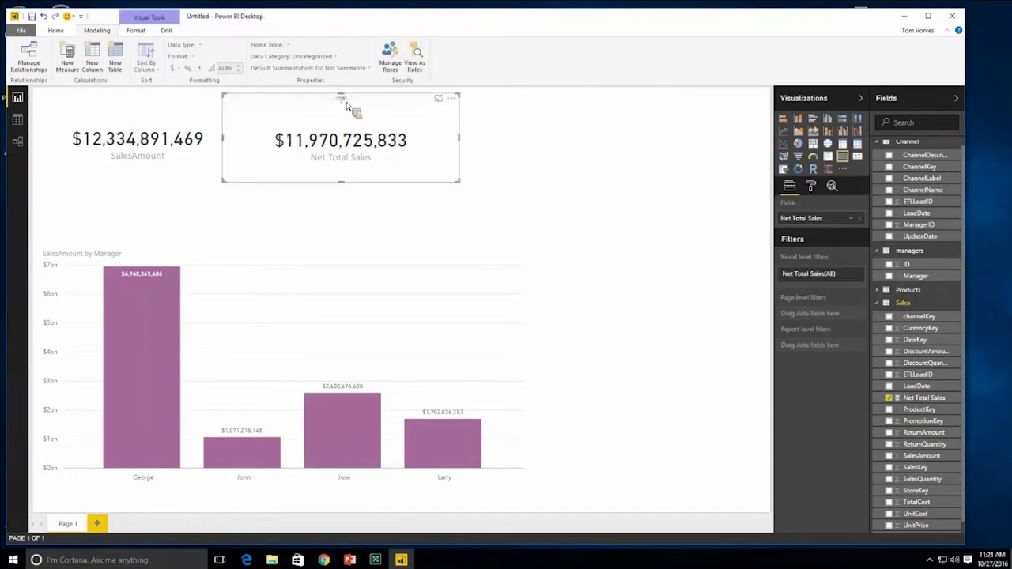
# - Add a top-right slicer filtered by Products > BrandName and make it taller
pyautogui.click(426, 207)
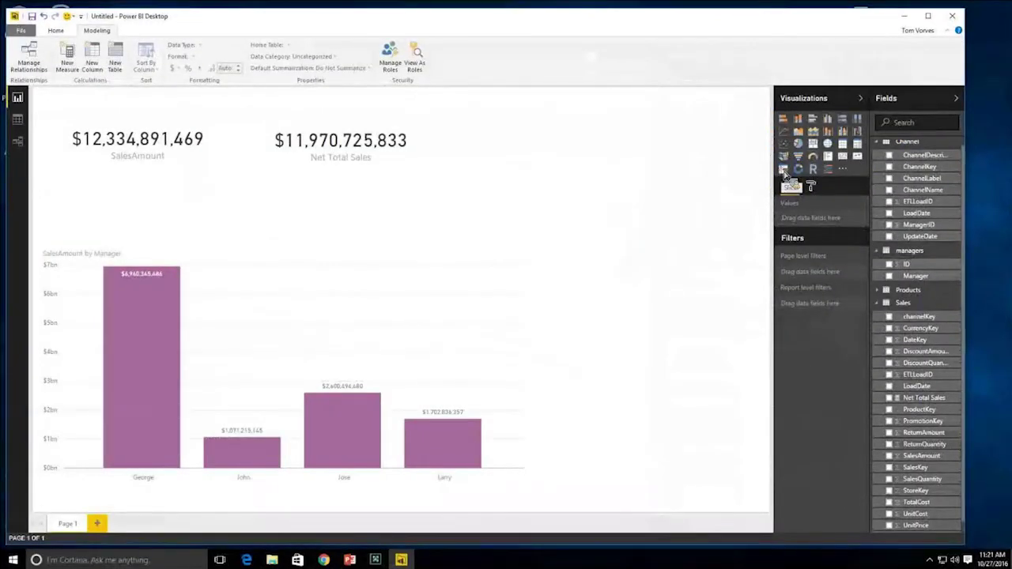
pyautogui.click(783, 170)
pyautogui.moveTo(560, 117); pyautogui.dragTo(639, 102)
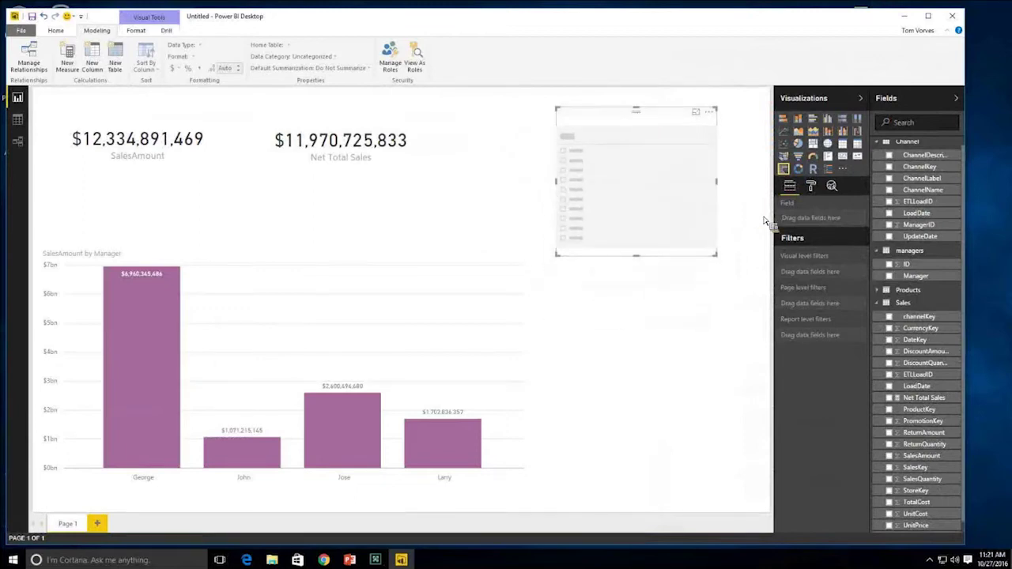
pyautogui.moveTo(783, 219); pyautogui.dragTo(700, 194)
pyautogui.moveTo(917, 284); pyautogui.dragTo(892, 317)
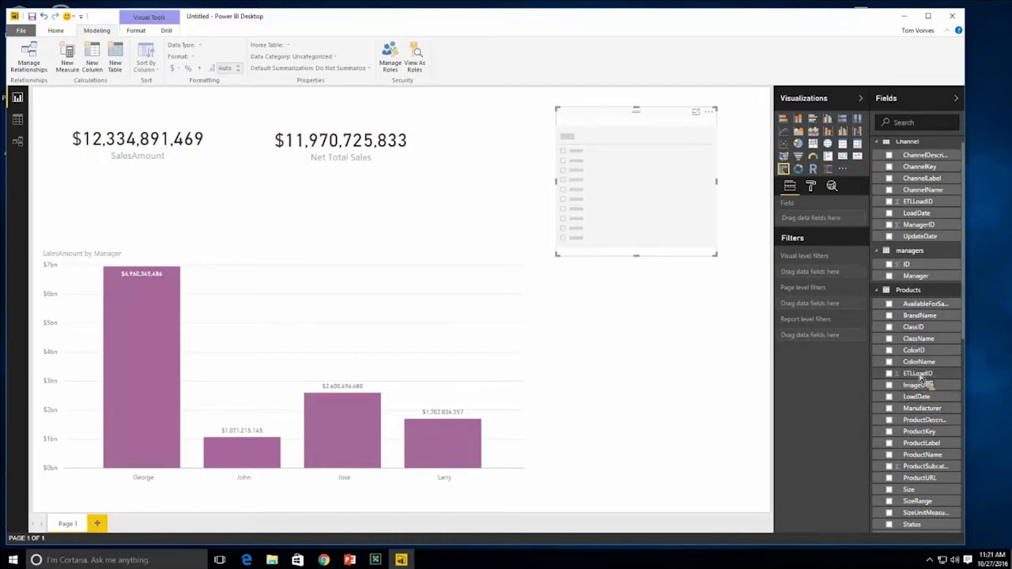
pyautogui.moveTo(936, 318); pyautogui.dragTo(828, 226)
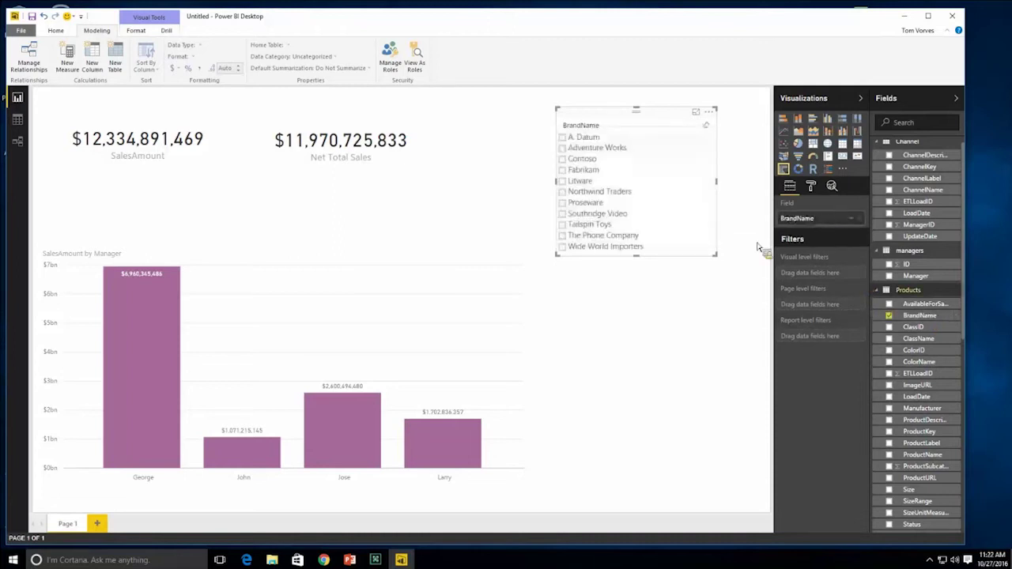
pyautogui.moveTo(640, 255); pyautogui.dragTo(640, 273)
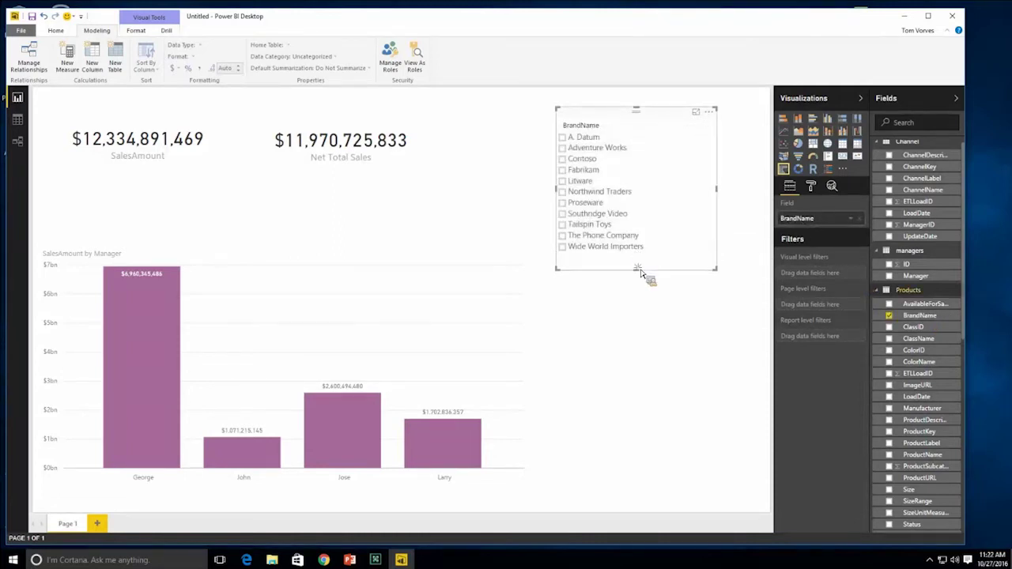
pyautogui.click(644, 304)
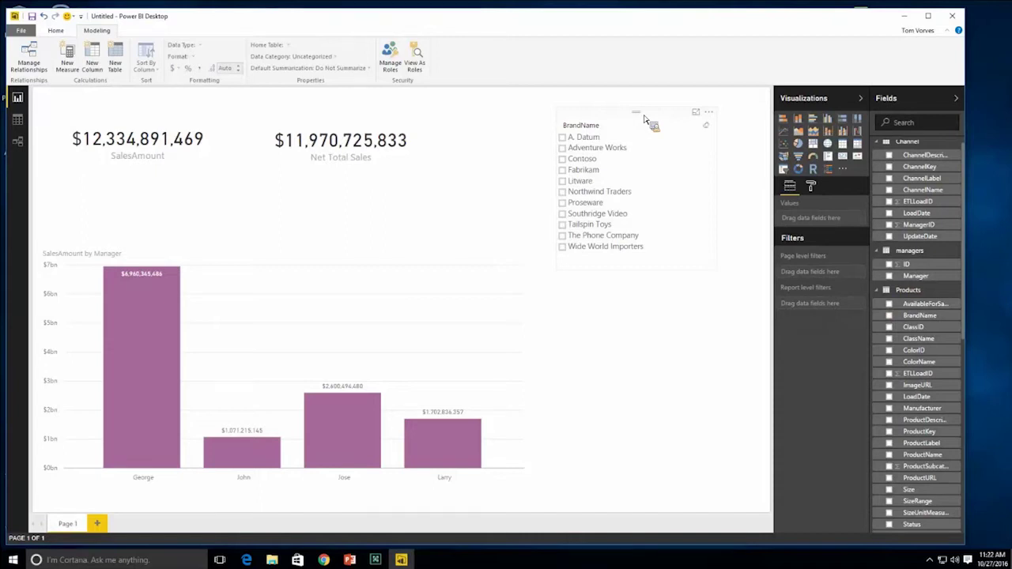
# - Filter the report by Contoso, Northwind Traders, then Adventure Works, and clear the brand selection
pyautogui.click(563, 160)
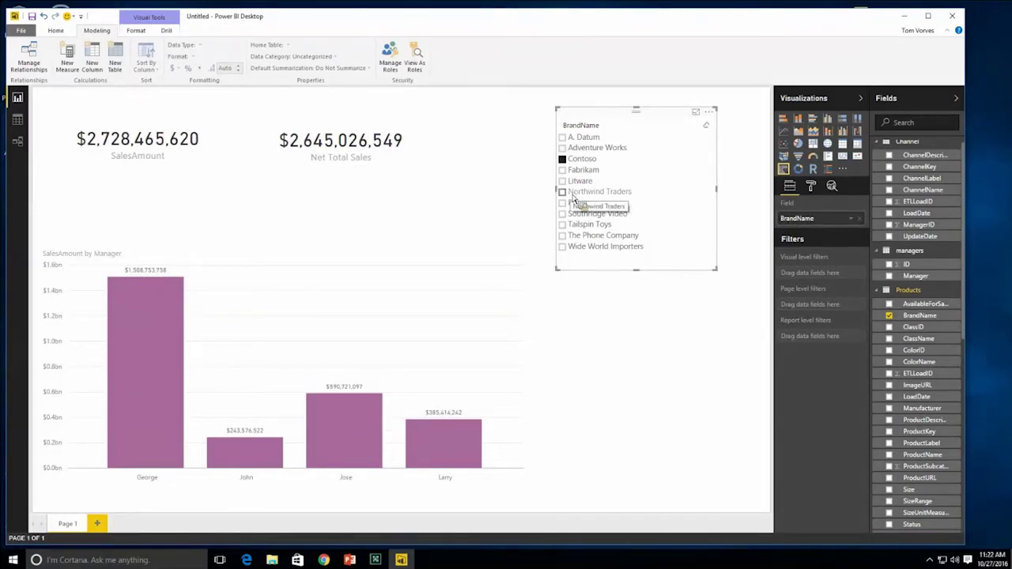
pyautogui.click(567, 193)
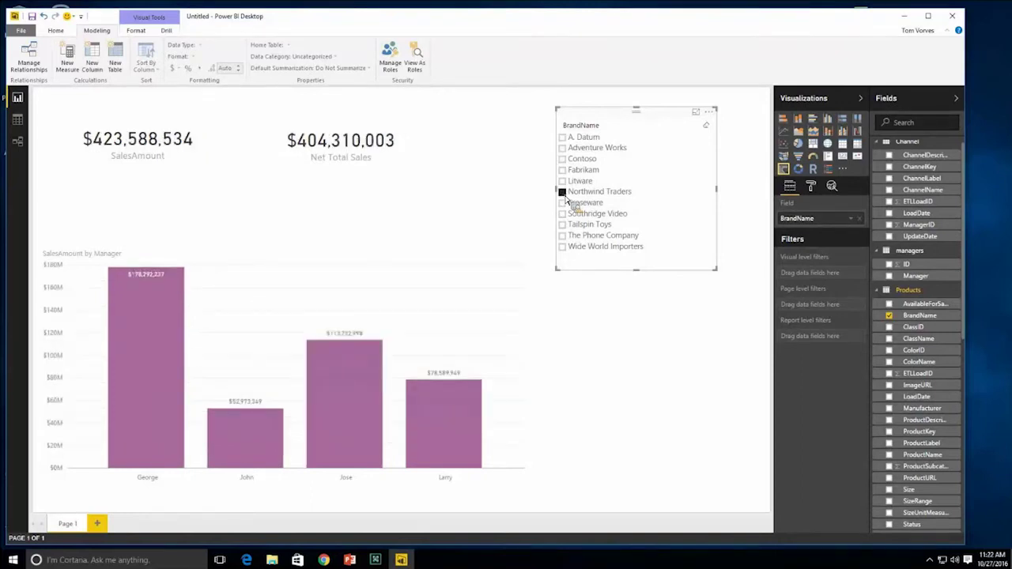
pyautogui.click(563, 148)
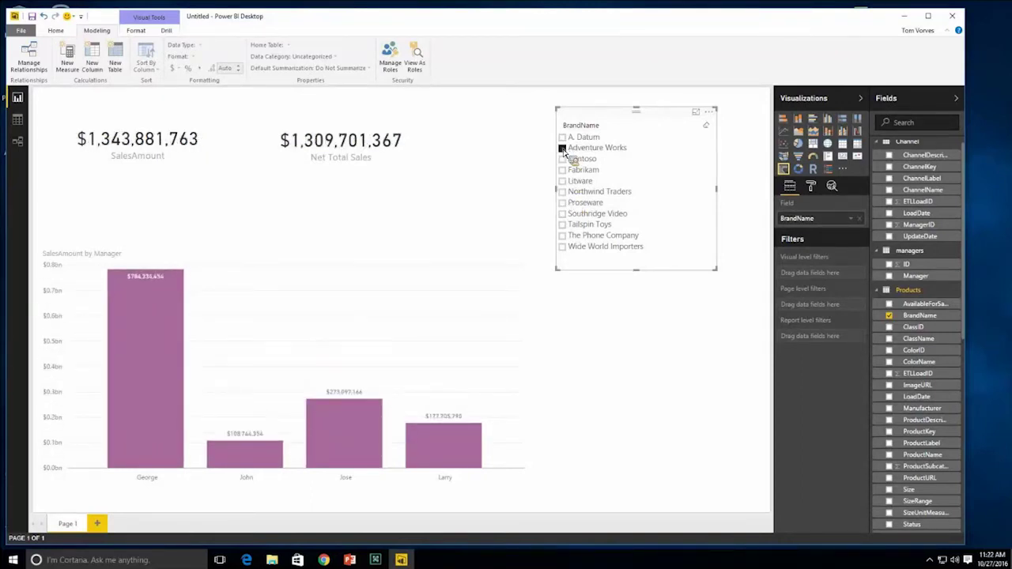
pyautogui.click(562, 148)
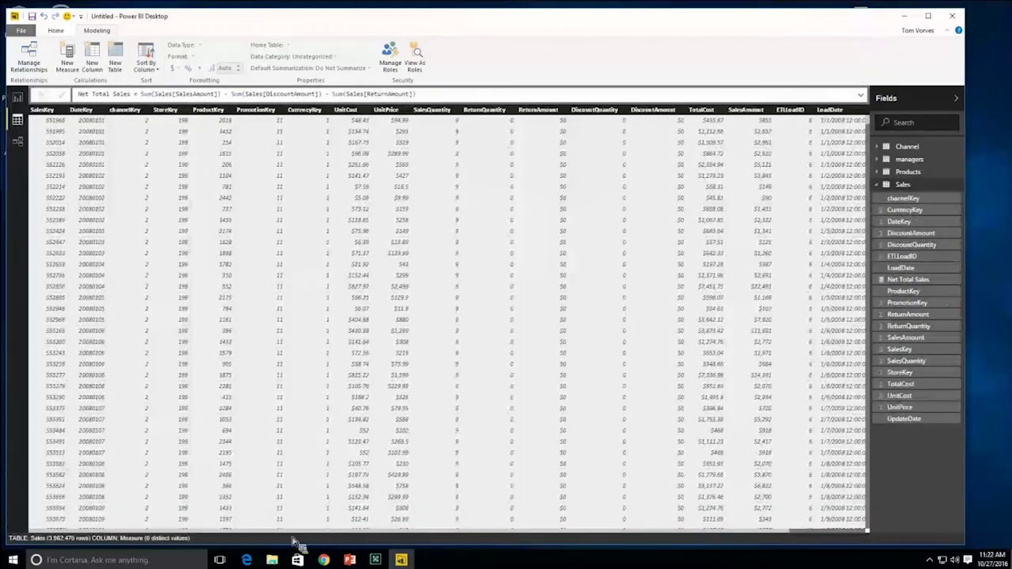
# - Scroll the Sales table to inspect DateKey values stored as plain numbers like 20080101
pyautogui.moveTo(221, 538)
pyautogui.mouseDown()
pyautogui.moveTo(300, 538)
pyautogui.moveTo(222, 536)
pyautogui.mouseUp()
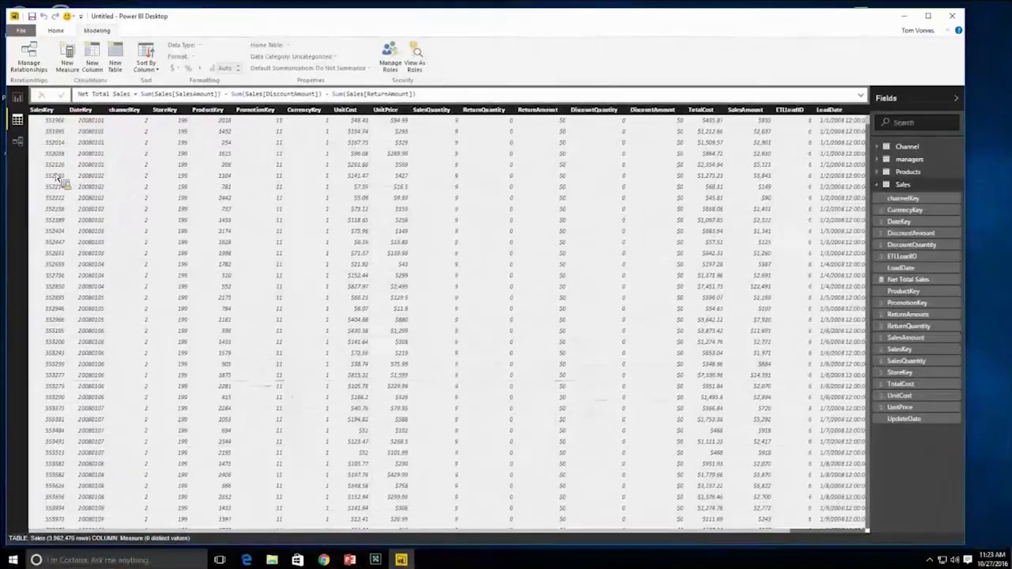
# - Add column Sales Date = DATE(MID(Sales[DateKey],1,4),MID(Sales[DateKey],5,2),MID(Sales[DateKey],7,2))
pyautogui.click(101, 63)
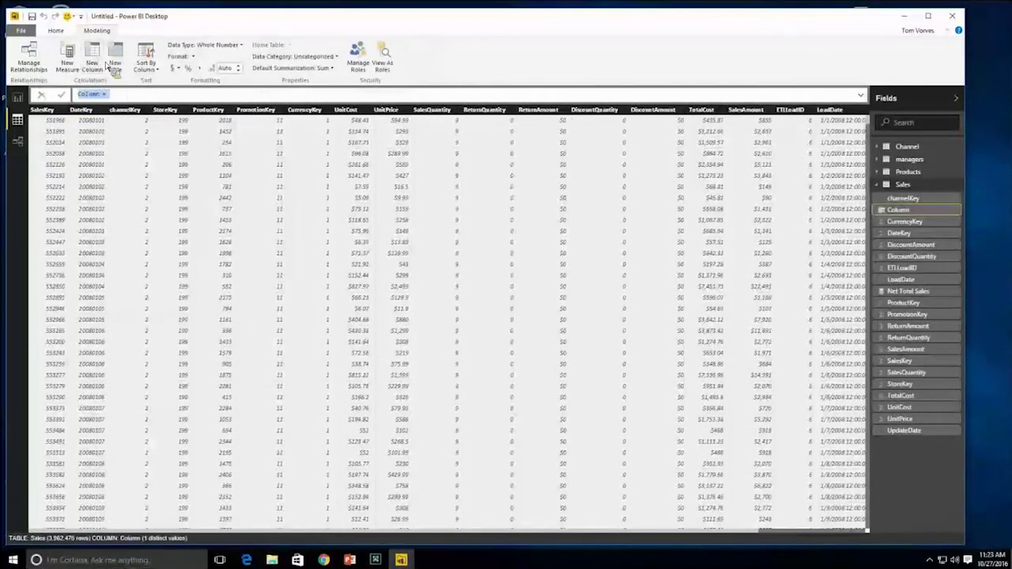
pyautogui.write('Sales')
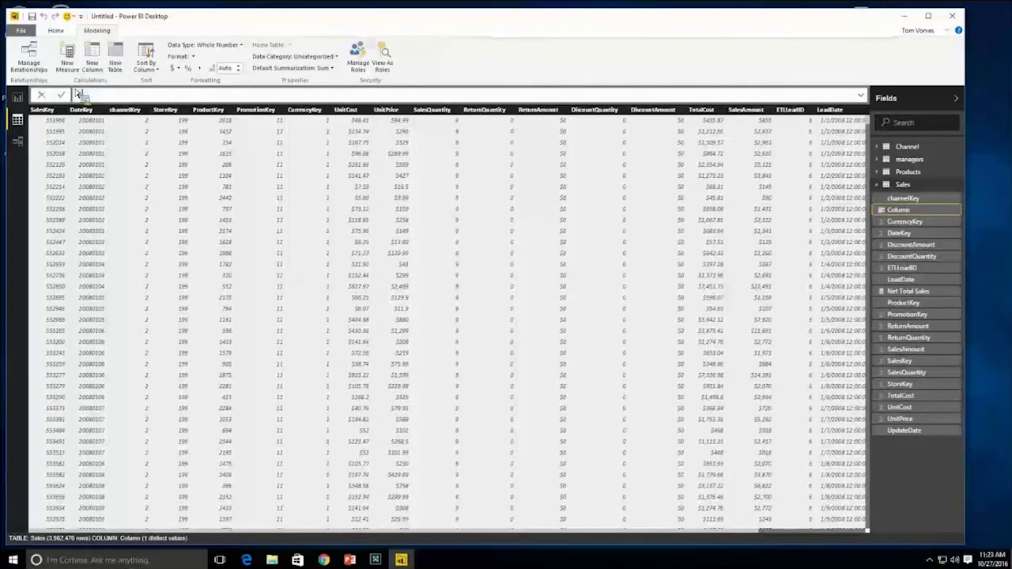
pyautogui.write(' Date =')
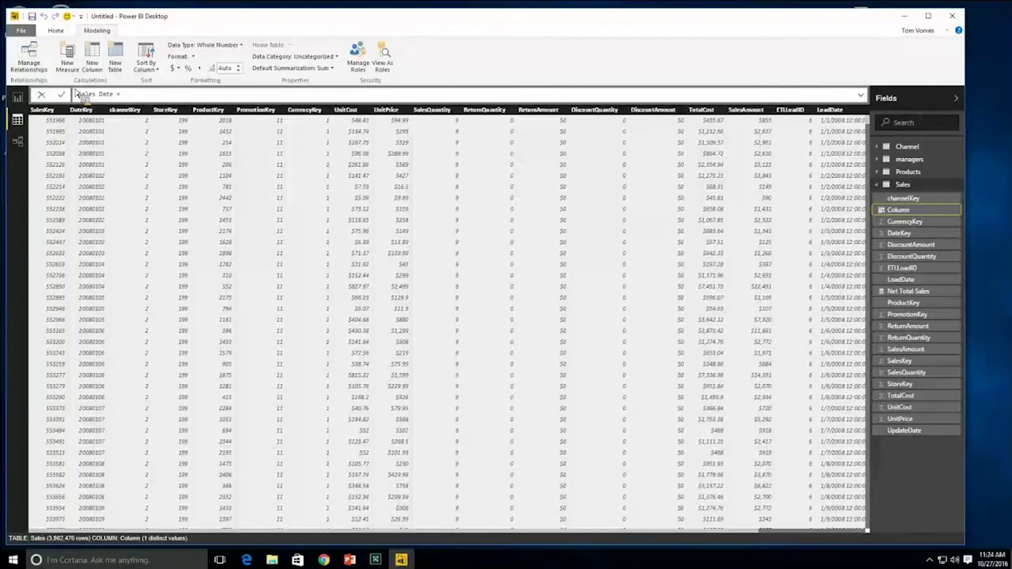
pyautogui.write('M')
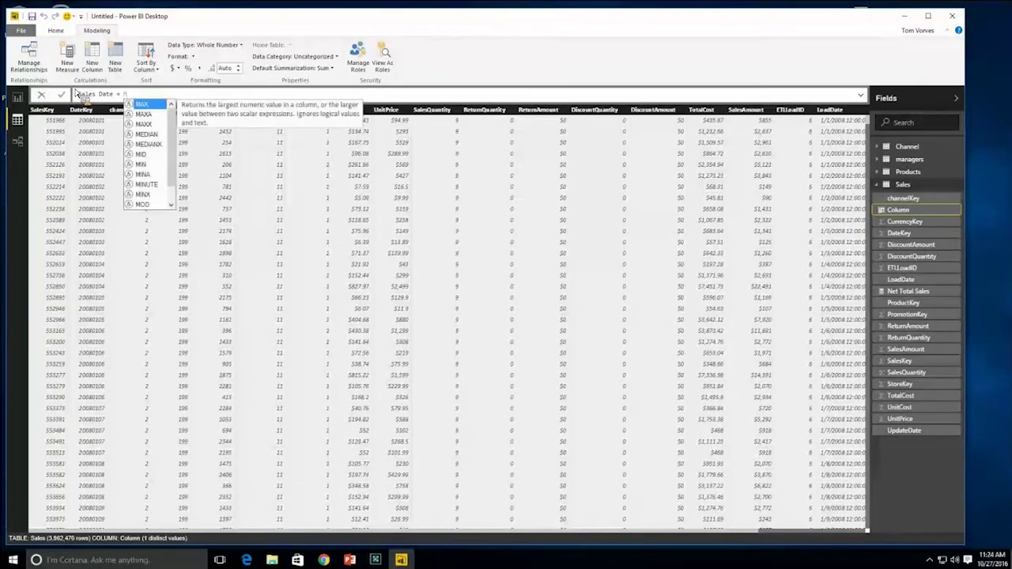
pyautogui.press('BackSpace')
pyautogui.write('Date(')
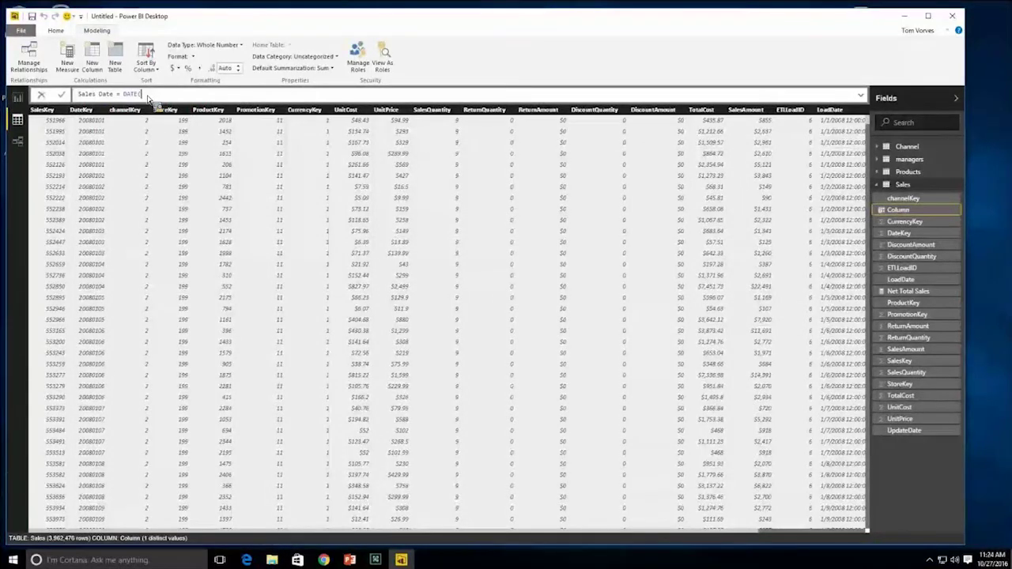
pyautogui.write('M')
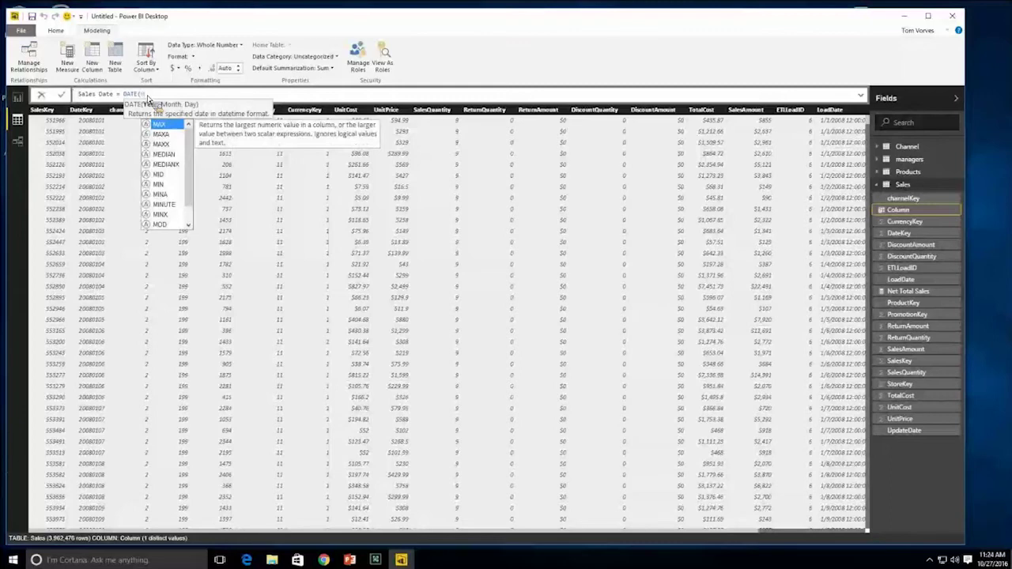
pyautogui.write('ID')
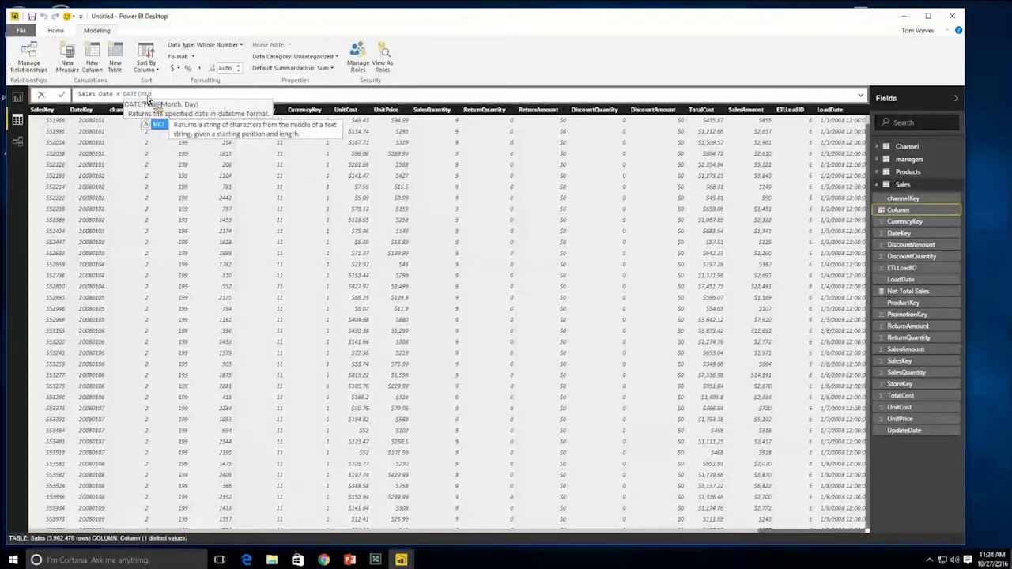
pyautogui.write('(')
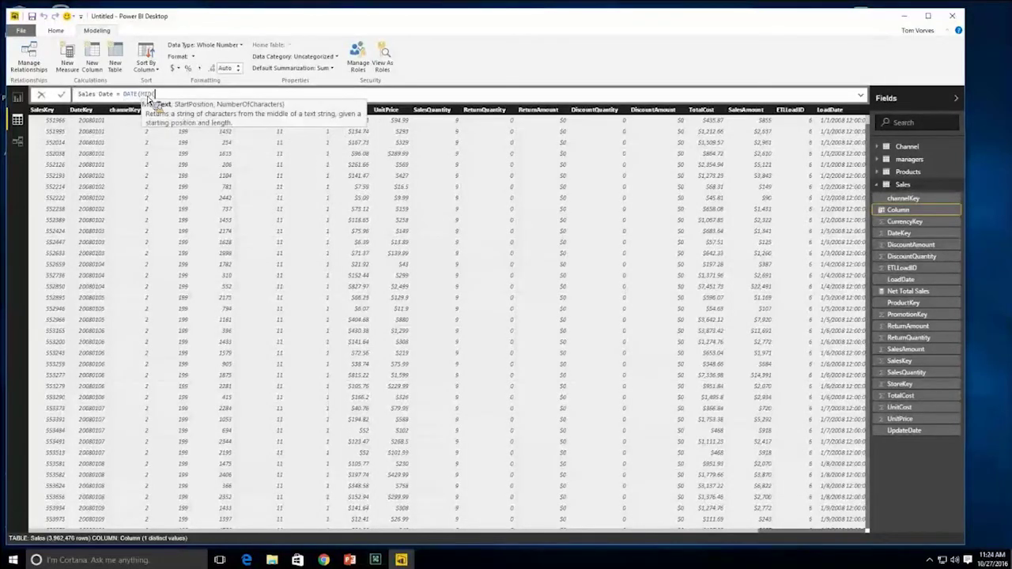
pyautogui.write('Sales[DateKey],1,')
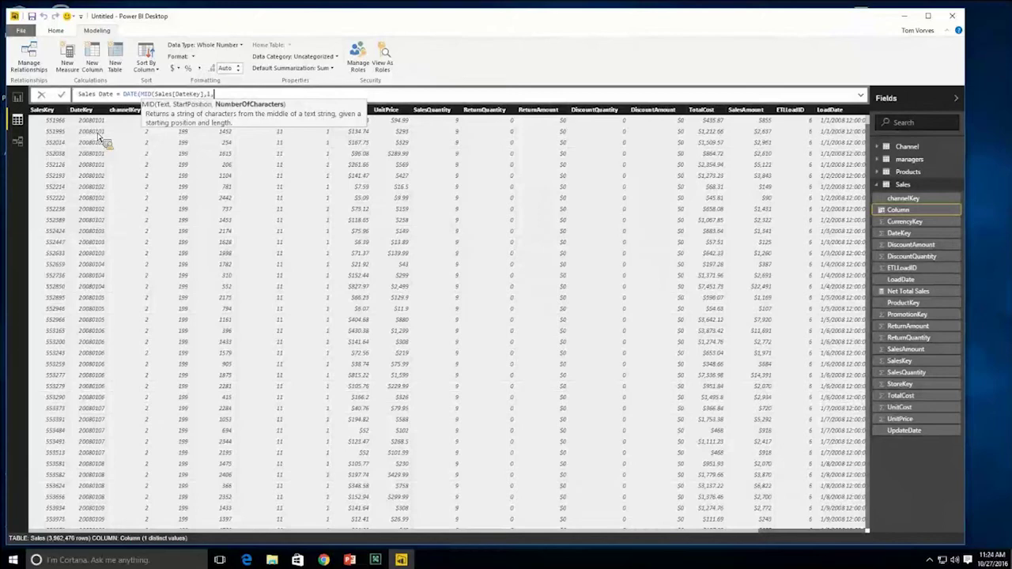
pyautogui.write('4)')
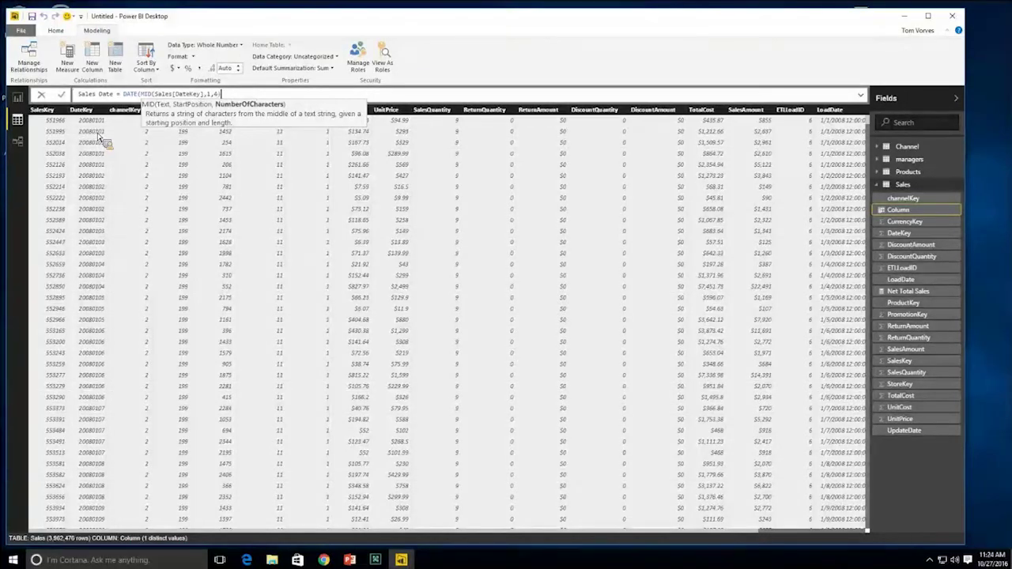
pyautogui.write(',')
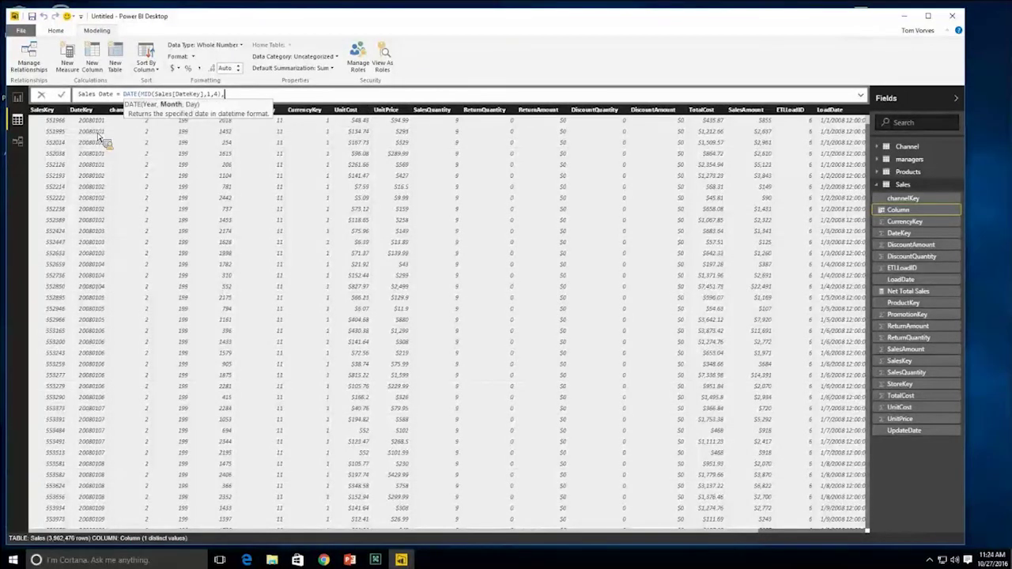
pyautogui.write('MID(')
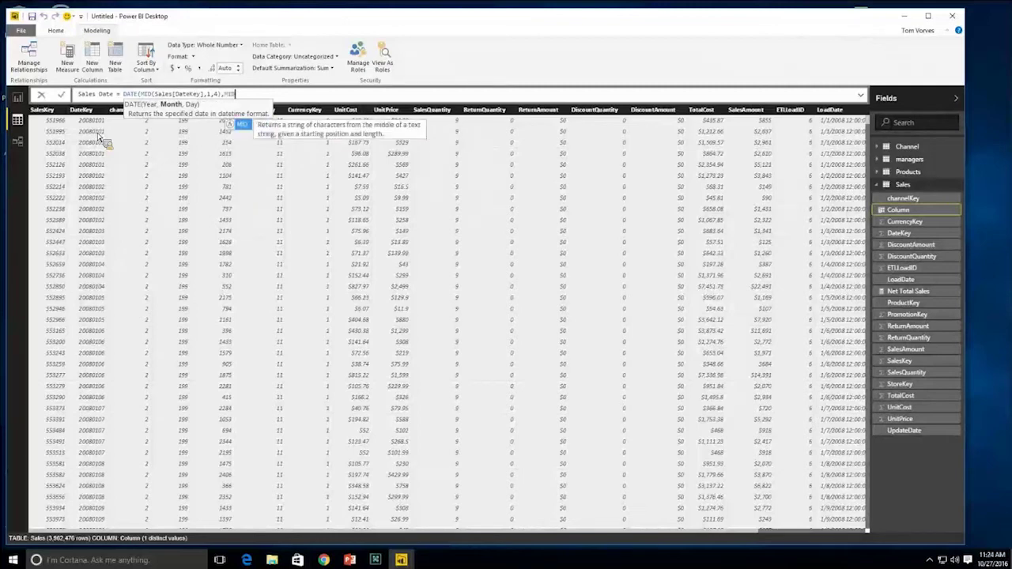
pyautogui.write('Sales[DateKey]')
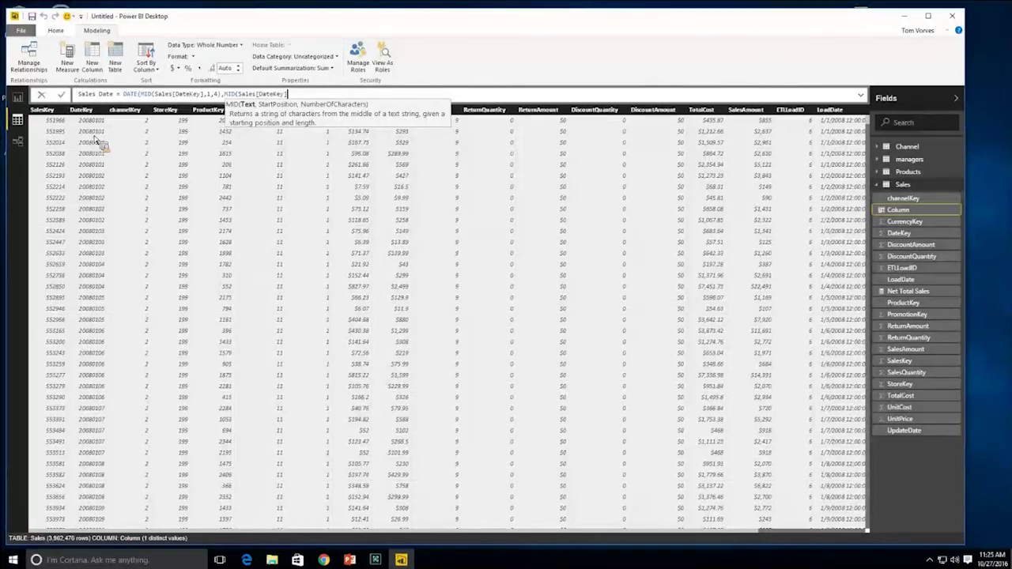
pyautogui.write(',')
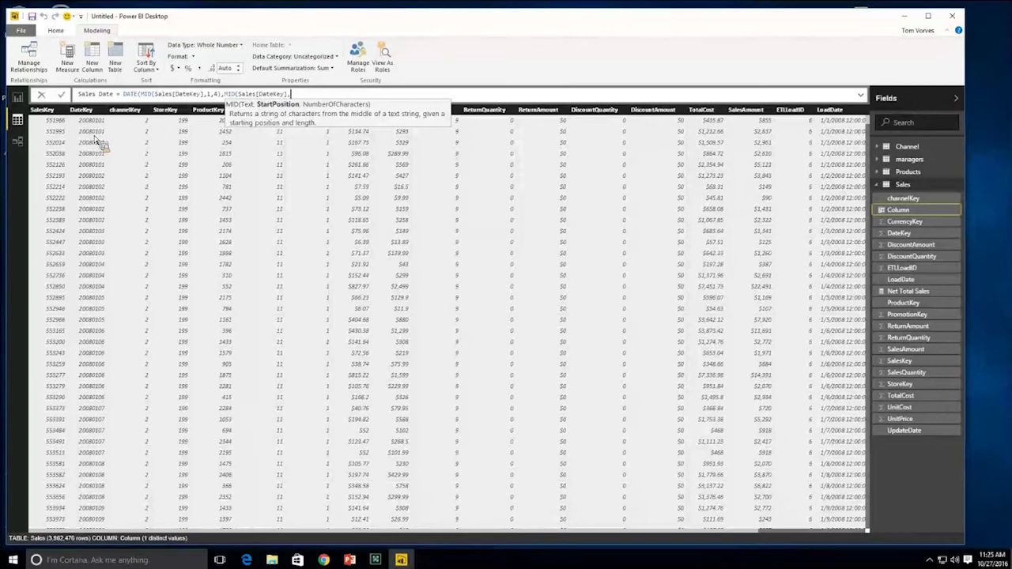
pyautogui.write('5,2')
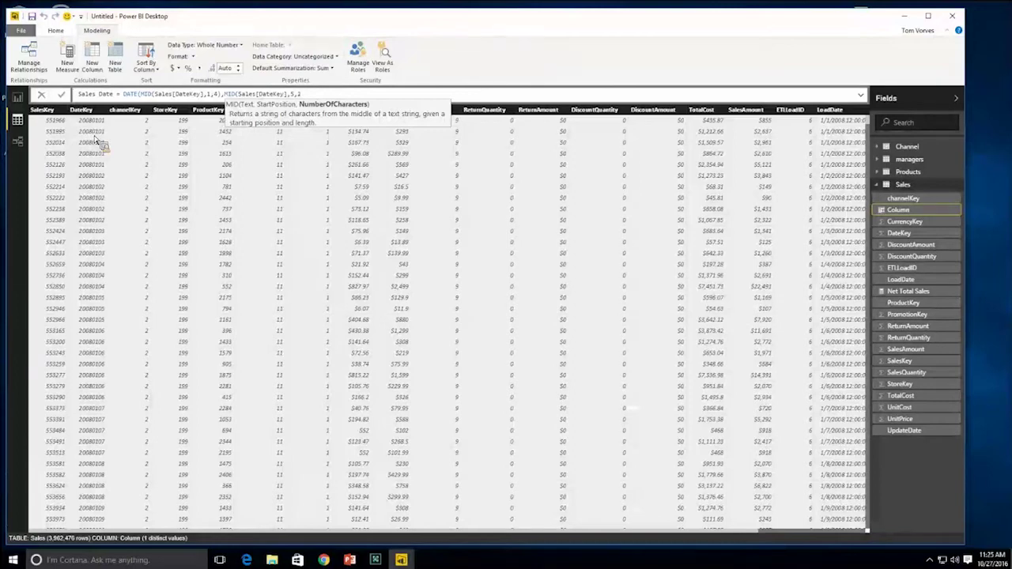
pyautogui.write('),')
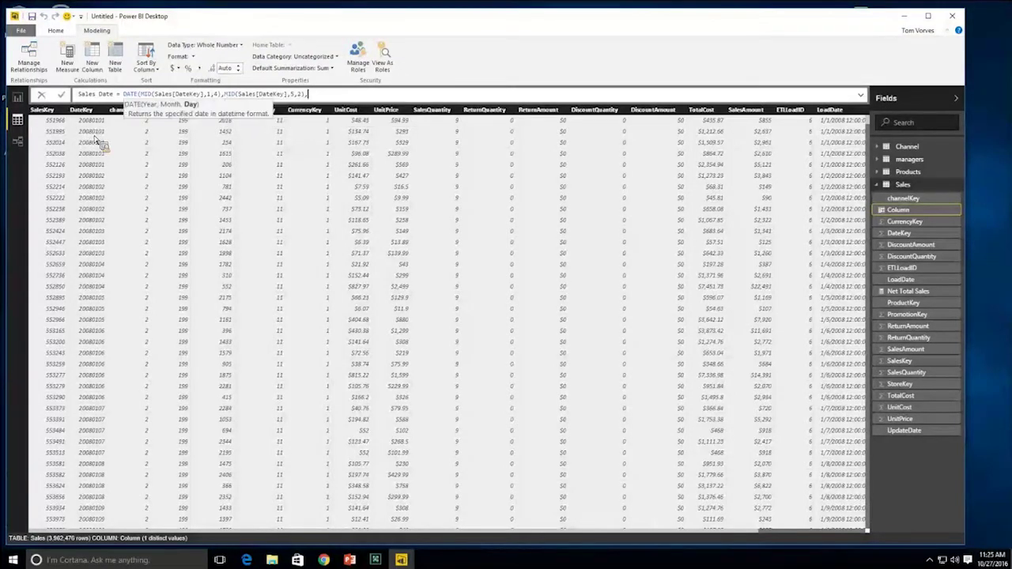
pyautogui.write('MID(')
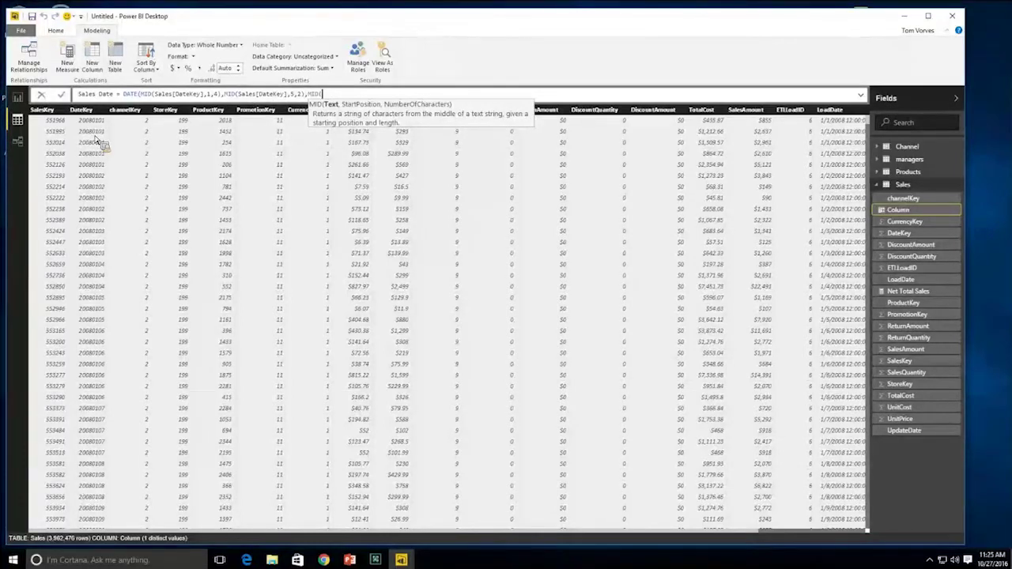
pyautogui.write('Sales[DateKey],')
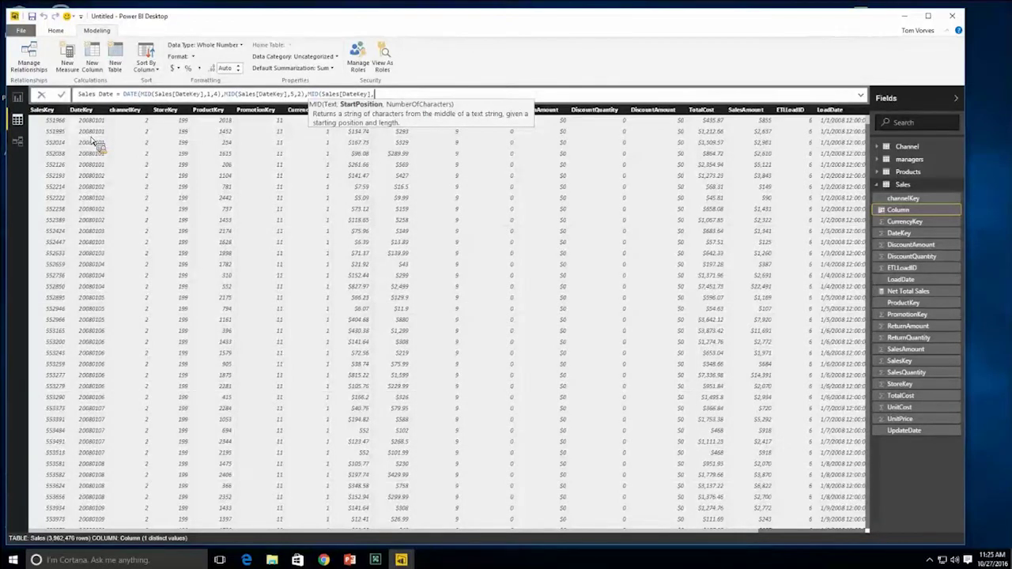
pyautogui.write('7,2)')
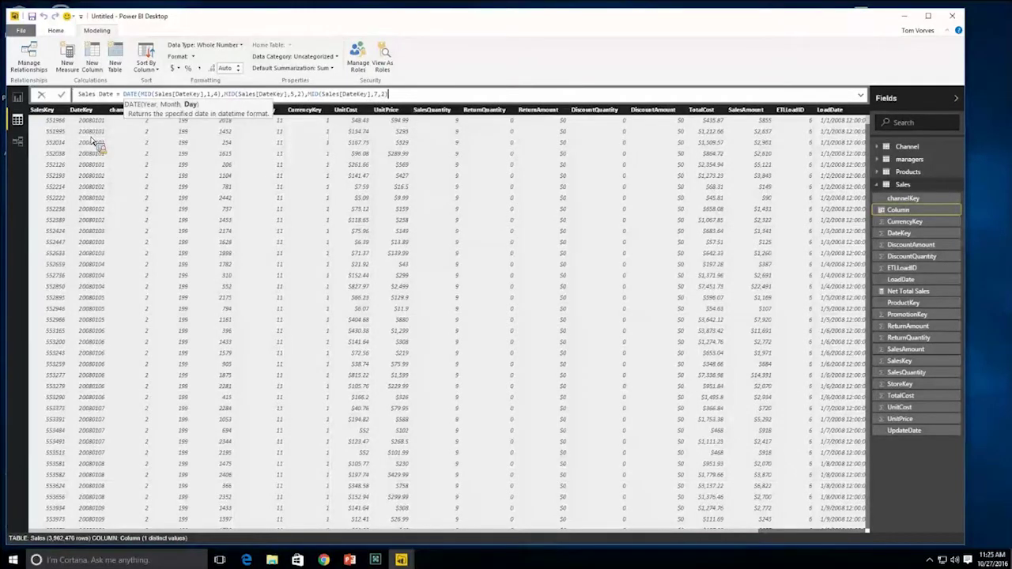
pyautogui.write(')')
pyautogui.press('Return')
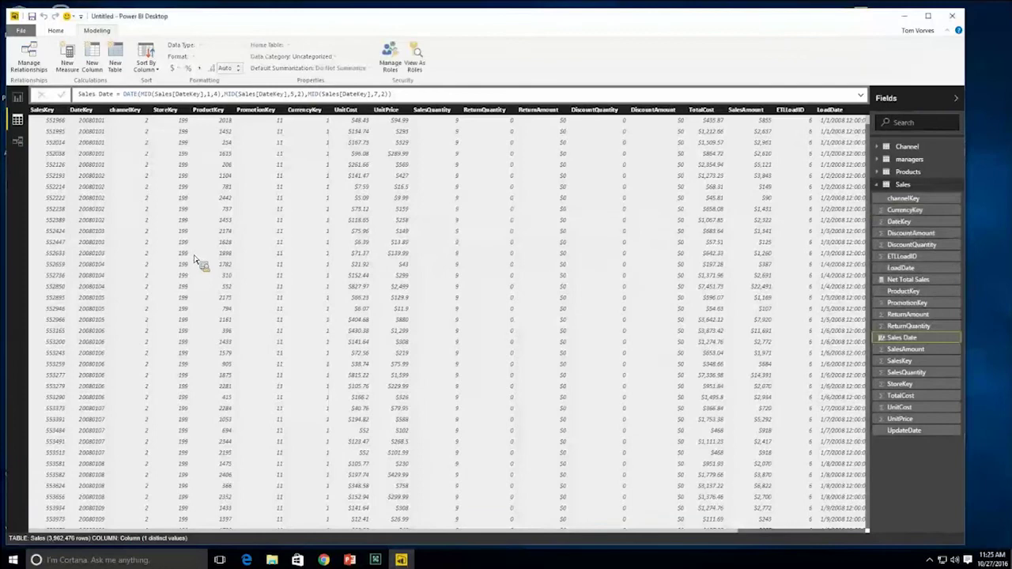
# - Format the Sales Date column as M/d/yyyy short dates (3/14/2001 style)
pyautogui.moveTo(282, 535); pyautogui.dragTo(468, 536)
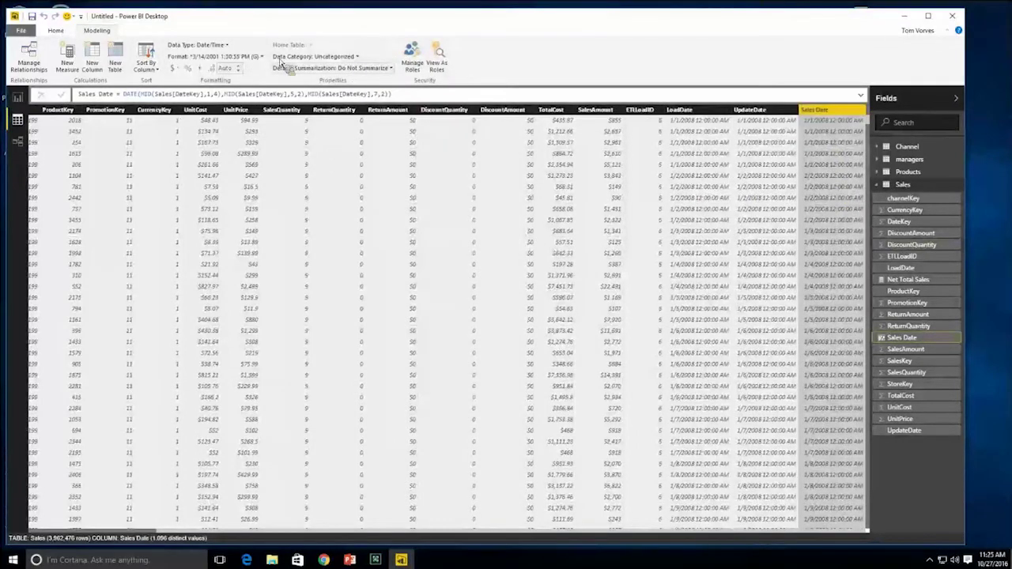
pyautogui.click(261, 56)
pyautogui.moveTo(243, 97)
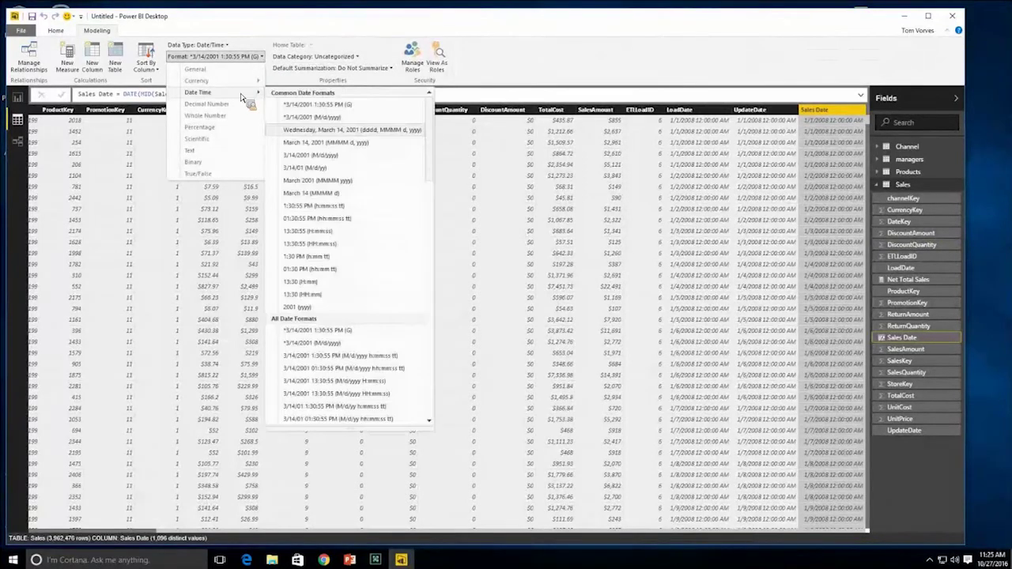
pyautogui.click(344, 345)
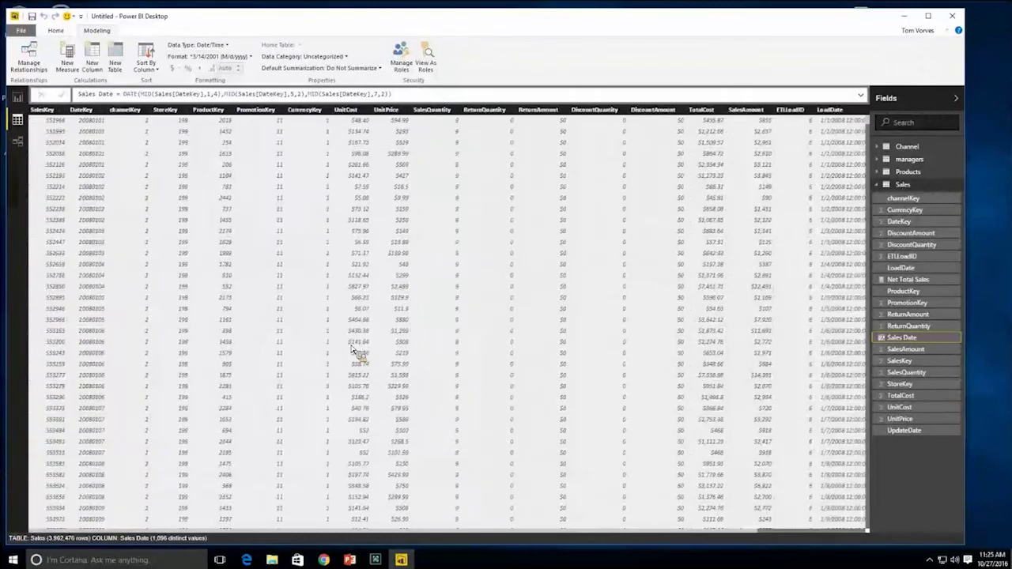
pyautogui.moveTo(764, 536); pyautogui.dragTo(870, 540)
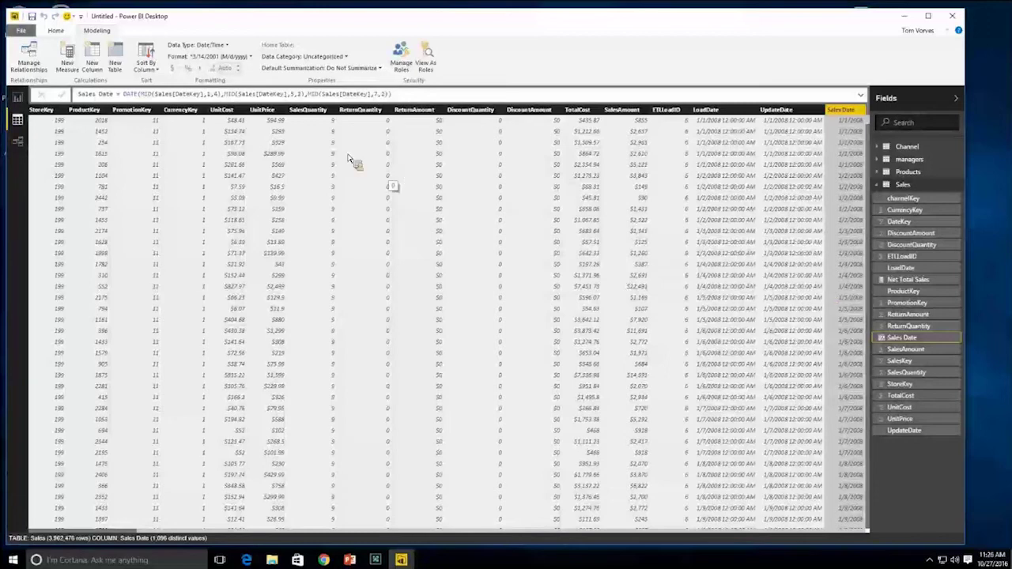
# - Add the column Sales Year = Sales[Sales Date].[Year], showing 2008 for each row
pyautogui.click(93, 63)
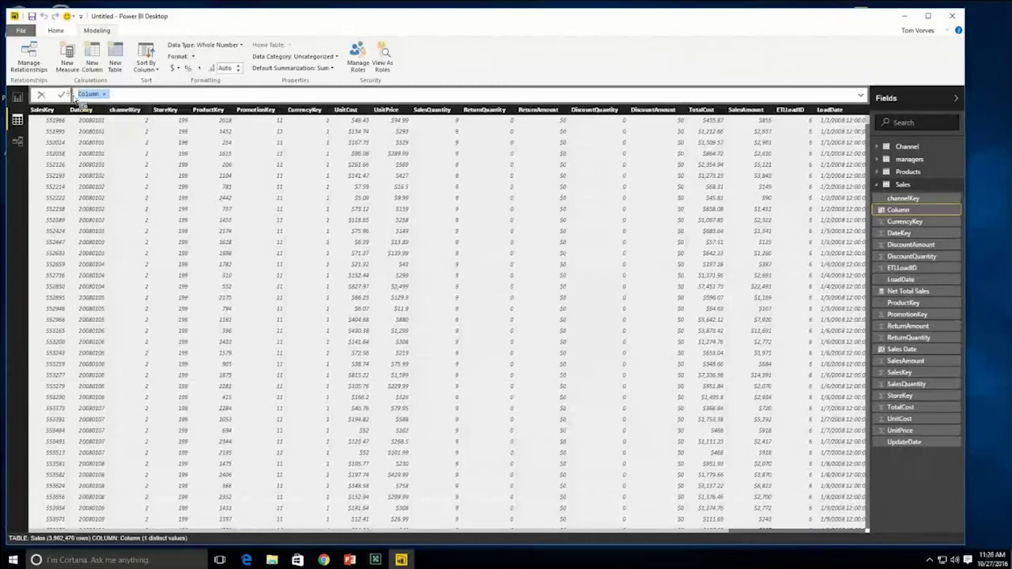
pyautogui.write('Ye')
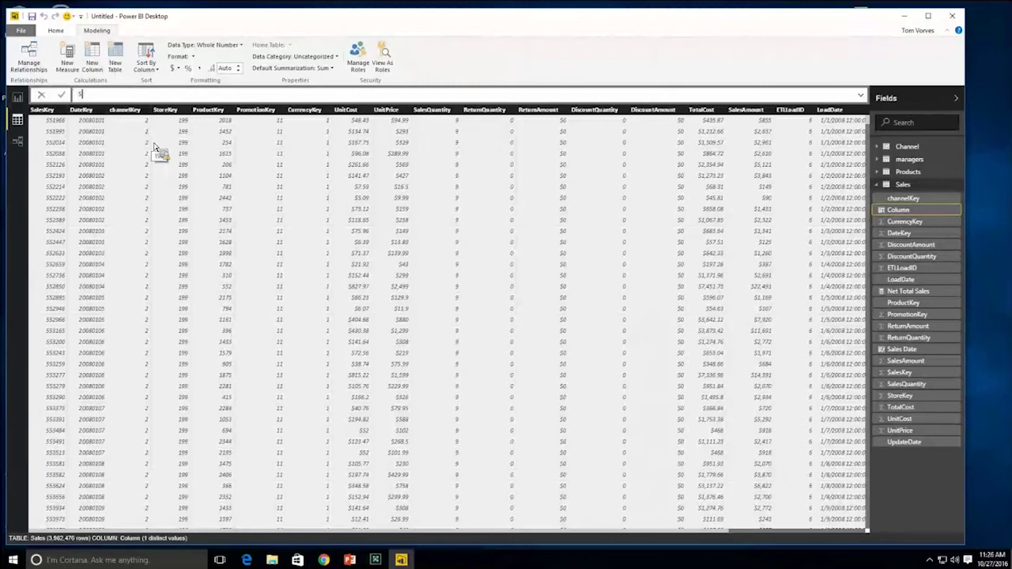
pyautogui.write('ar =')
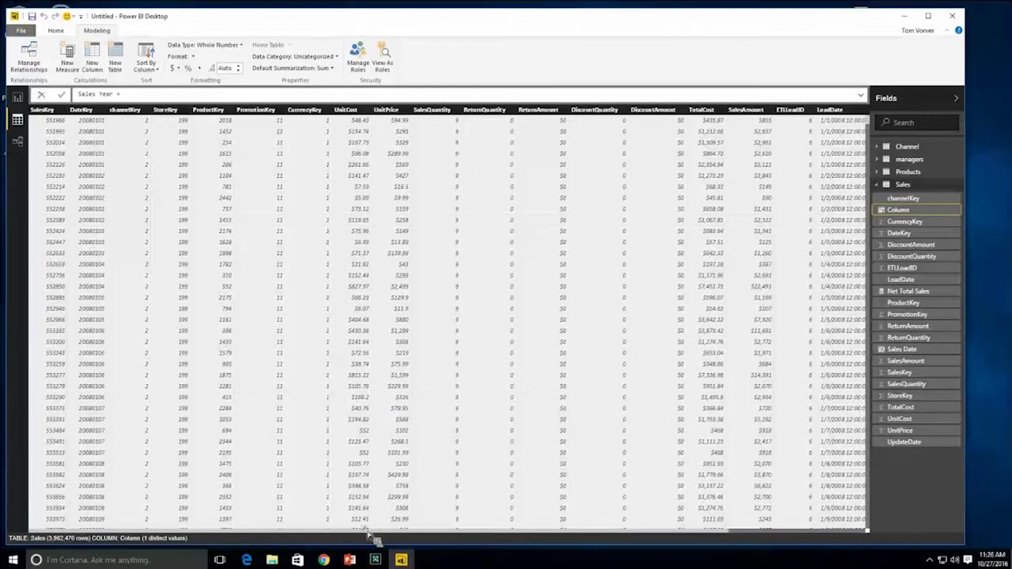
pyautogui.moveTo(371, 528); pyautogui.dragTo(510, 545)
pyautogui.click(821, 280)
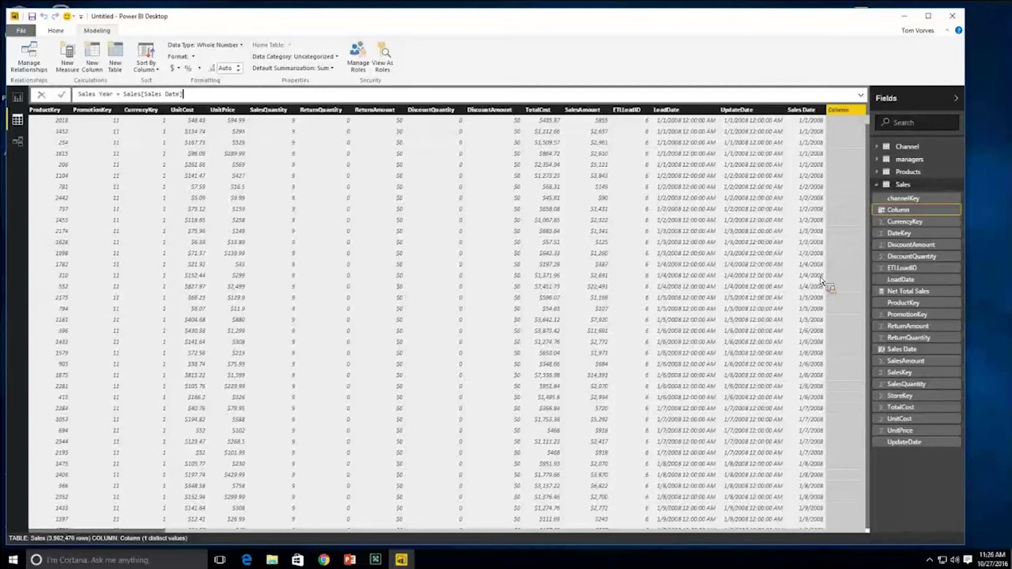
pyautogui.write('.')
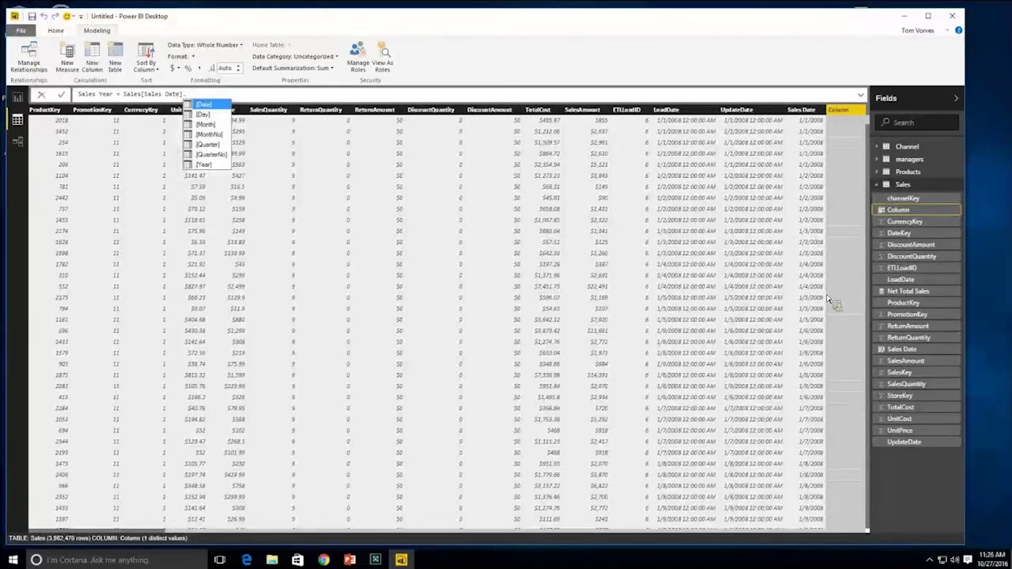
pyautogui.doubleClick(210, 165)
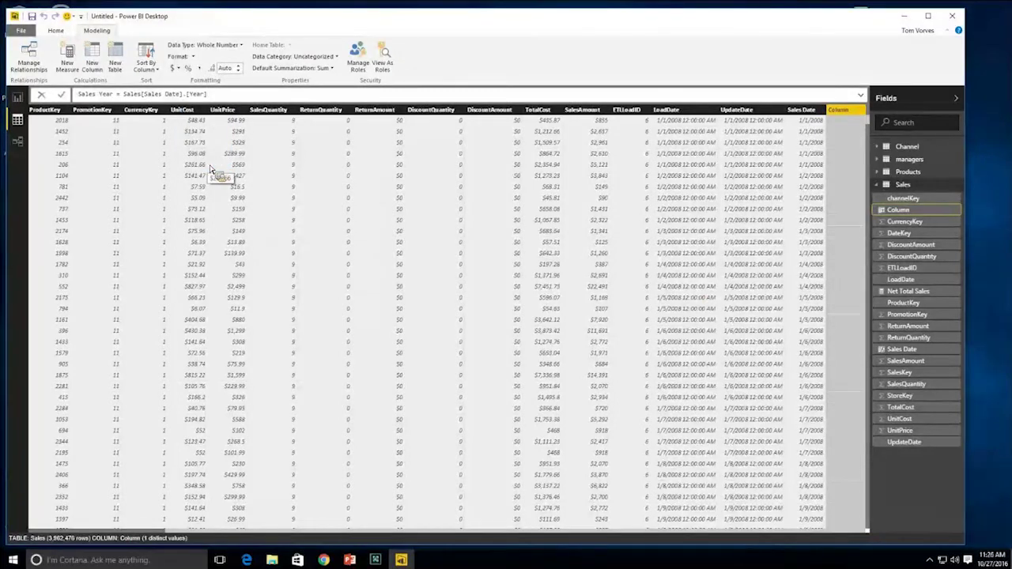
pyautogui.press('Return')
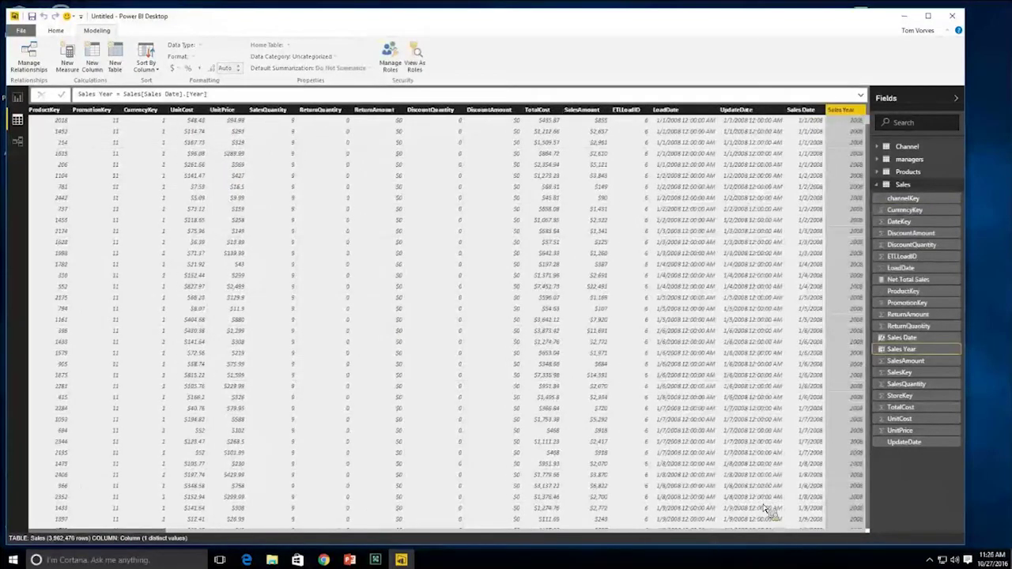
pyautogui.moveTo(806, 115); pyautogui.dragTo(827, 58)
pyautogui.moveTo(860, 110)
pyautogui.mouseDown()
pyautogui.moveTo(845, 133)
pyautogui.moveTo(880, 150)
pyautogui.mouseUp()
pyautogui.moveTo(633, 166)
pyautogui.mouseDown()
pyautogui.moveTo(635, 189)
pyautogui.moveTo(668, 188)
pyautogui.moveTo(658, 237)
pyautogui.moveTo(707, 232)
pyautogui.mouseUp()
pyautogui.click(637, 230)
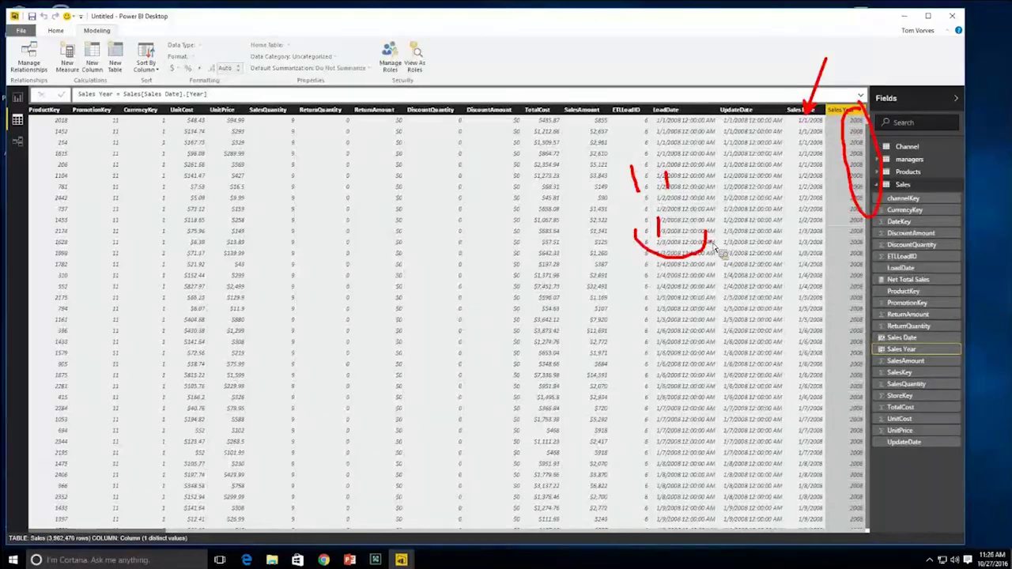
pyautogui.press('Escape')
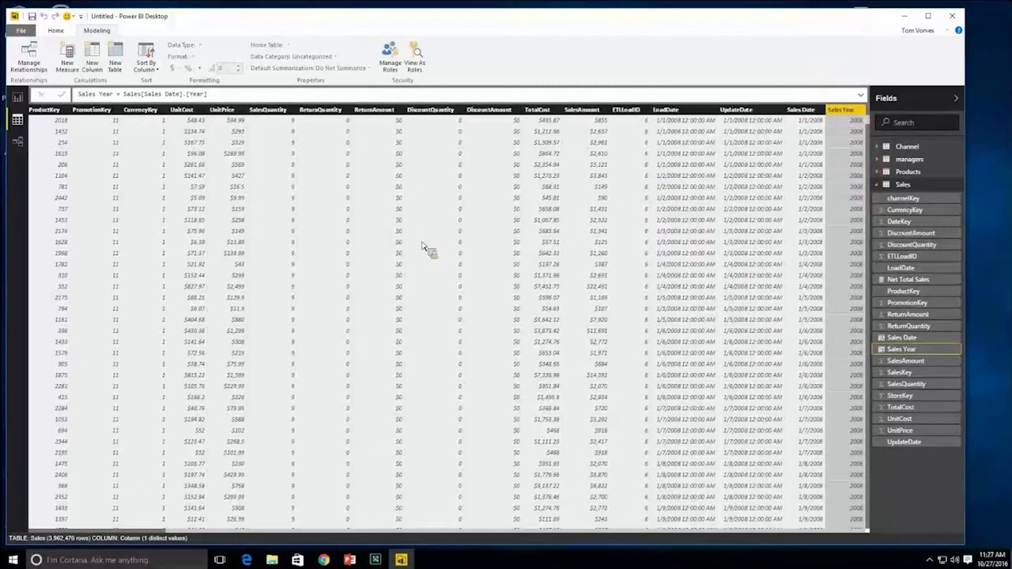
# - Create the calculated column Sales QTR = Sales[Sales Date].[Quarter] on the Sales table
pyautogui.click(94, 64)
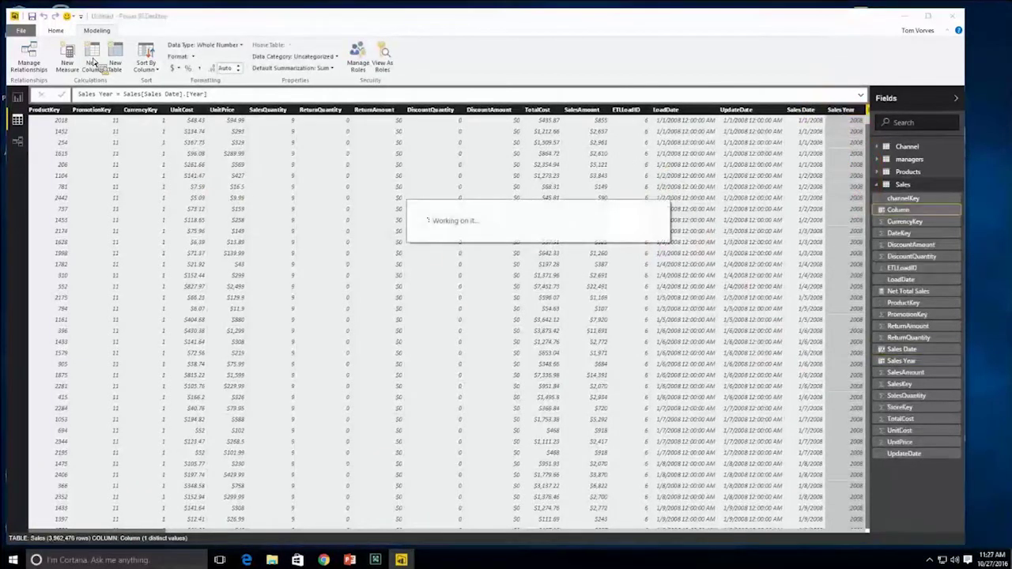
pyautogui.moveTo(112, 95); pyautogui.dragTo(62, 96)
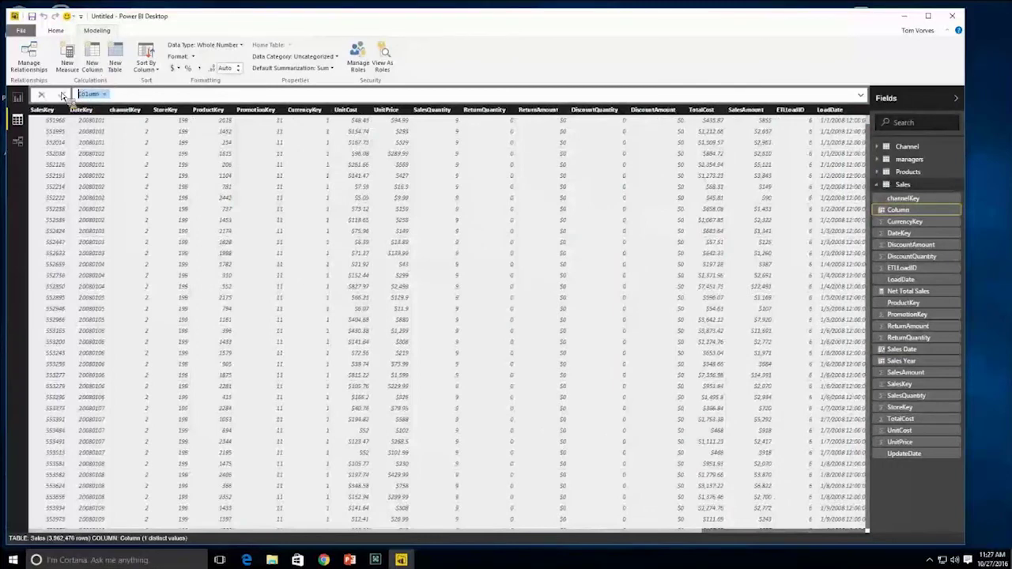
pyautogui.write('Sales QTR')
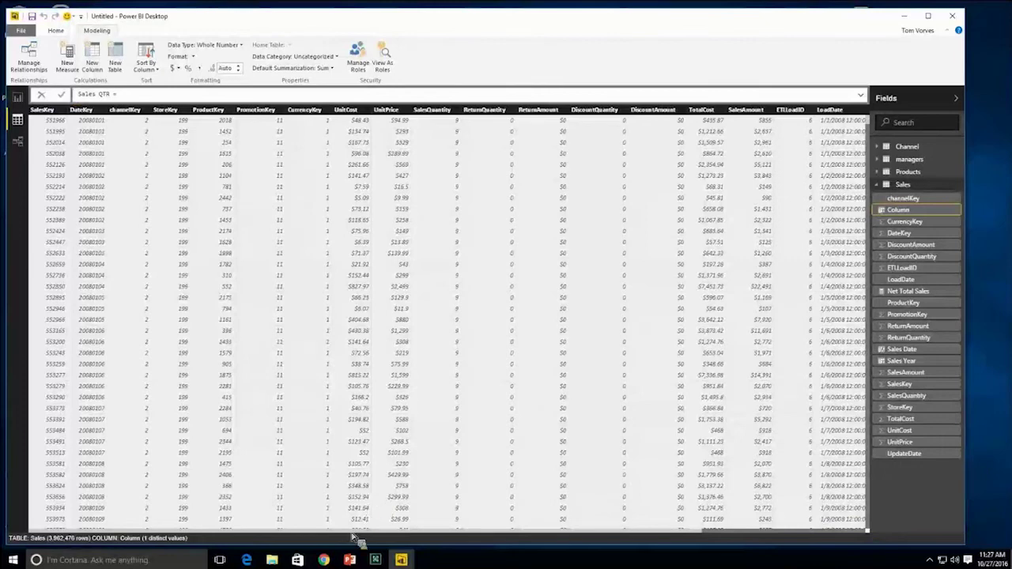
pyautogui.moveTo(358, 531); pyautogui.dragTo(538, 536)
pyautogui.write('Sales[Sales Date]')
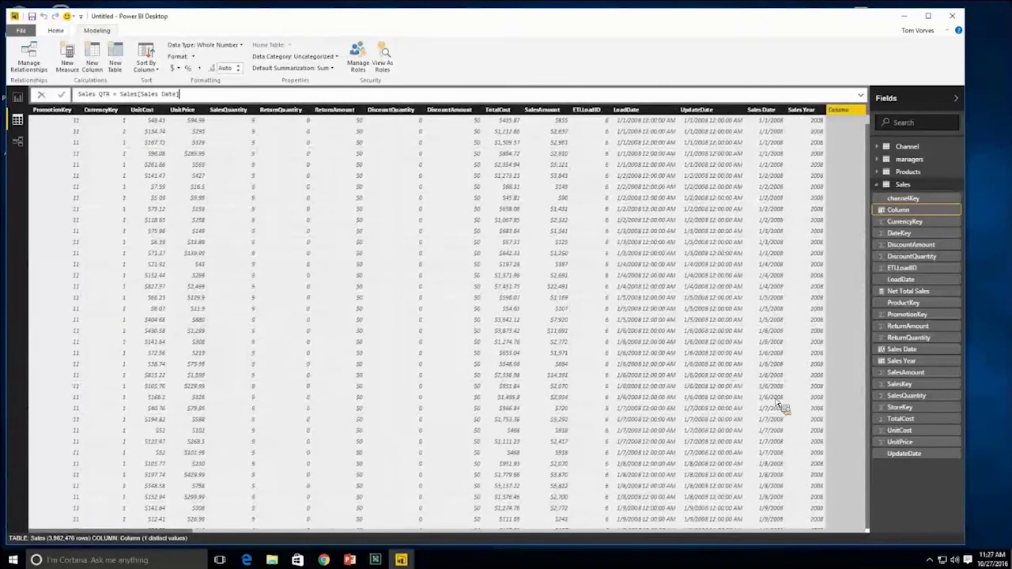
pyautogui.write('.')
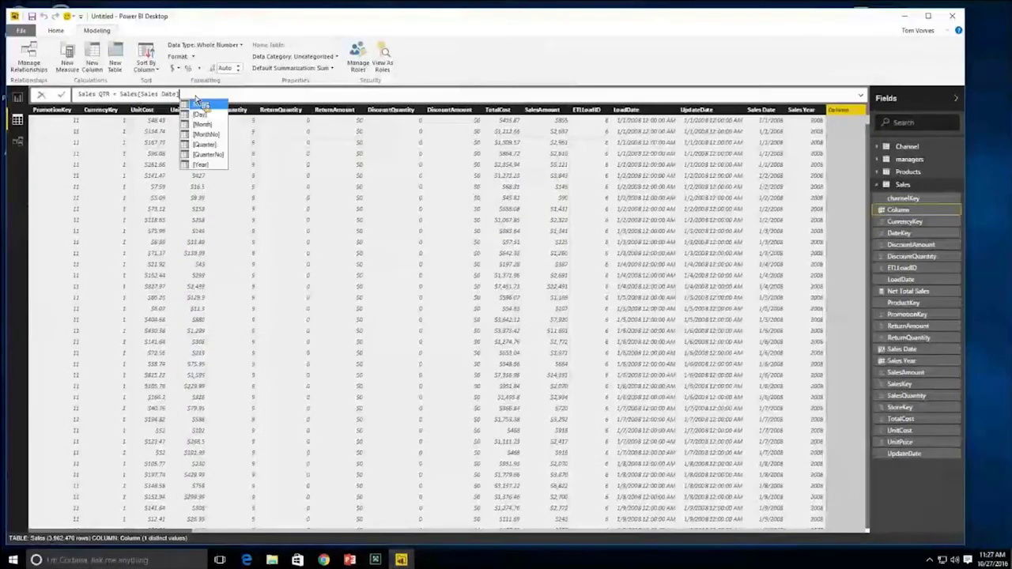
pyautogui.doubleClick(207, 144)
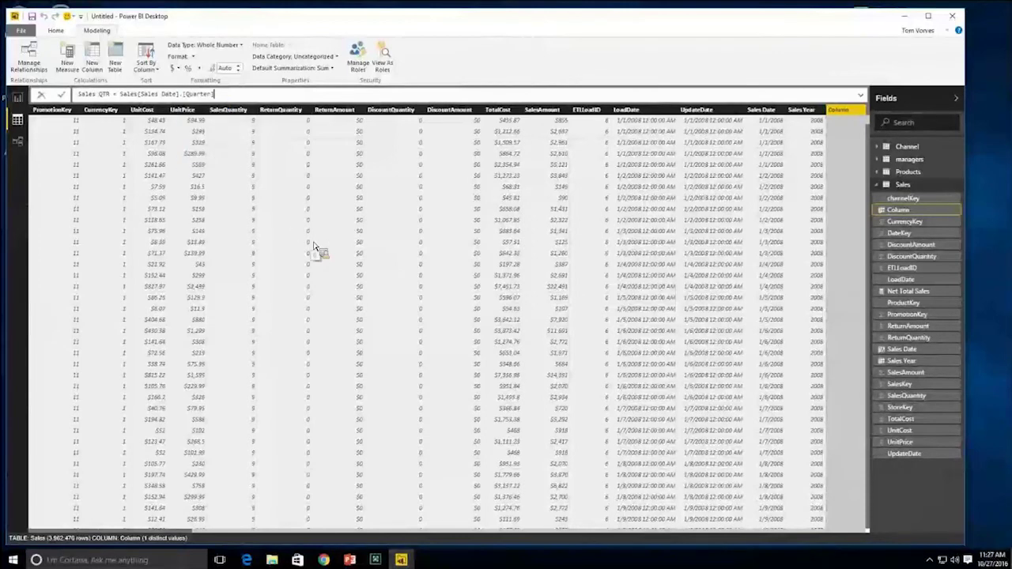
pyautogui.press('Return')
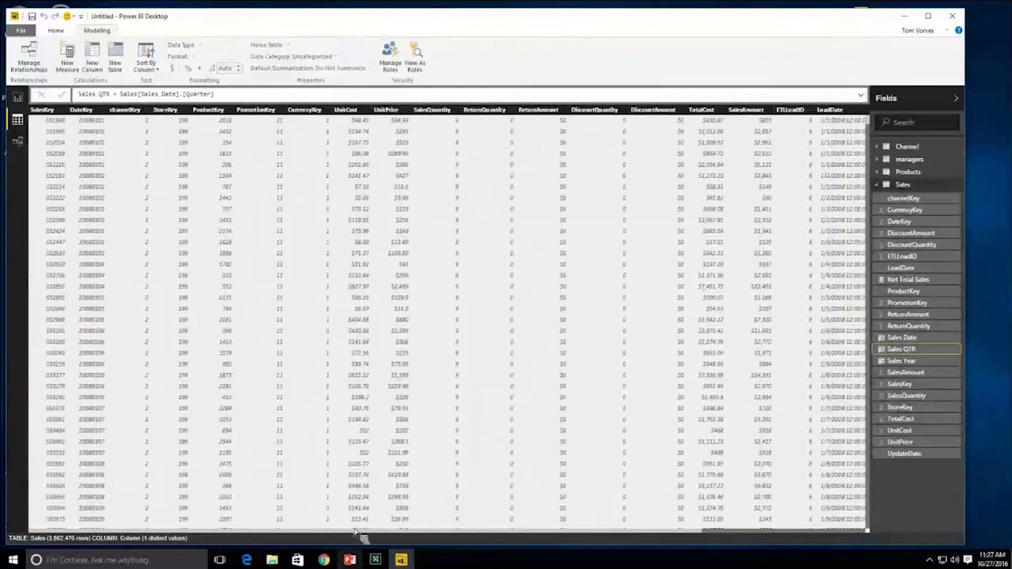
pyautogui.moveTo(441, 532); pyautogui.dragTo(585, 526)
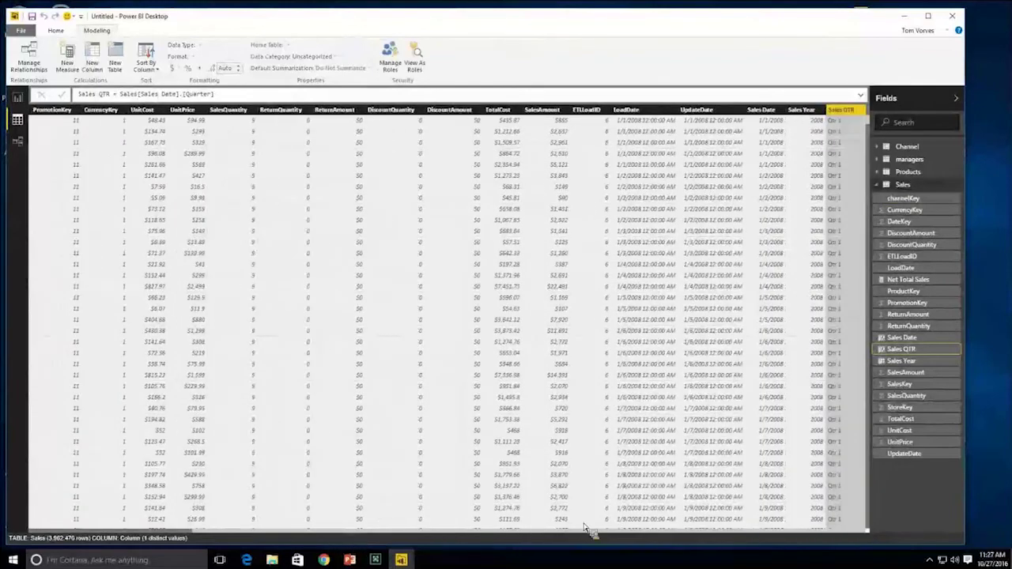
pyautogui.hotkey('ctrl', '1')
pyautogui.click(954, 170)
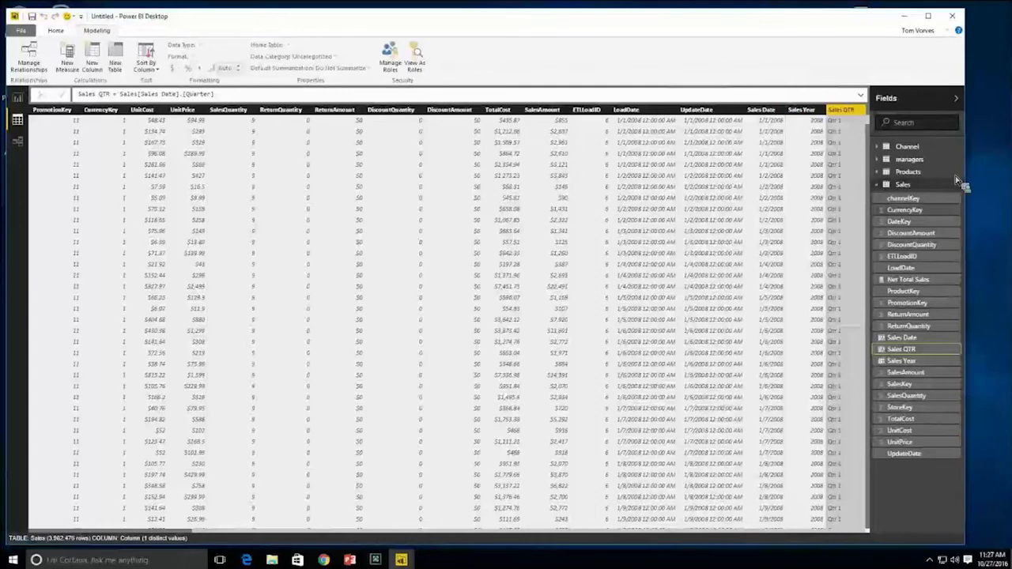
# - Return to the report page and nudge the BrandName slicer slightly
pyautogui.click(18, 98)
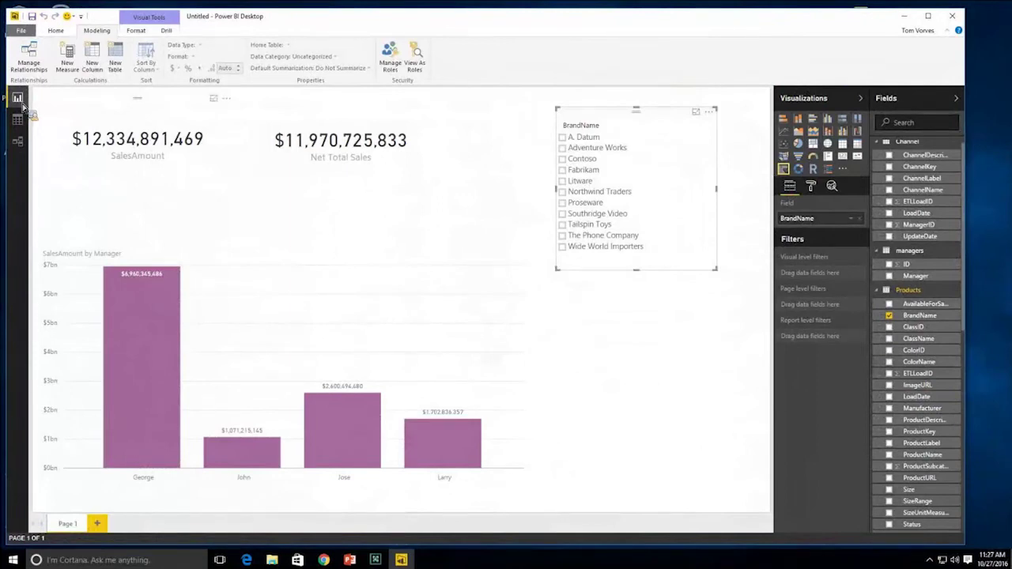
pyautogui.moveTo(641, 120)
pyautogui.mouseDown()
pyautogui.moveTo(651, 128)
pyautogui.moveTo(639, 122)
pyautogui.mouseUp()
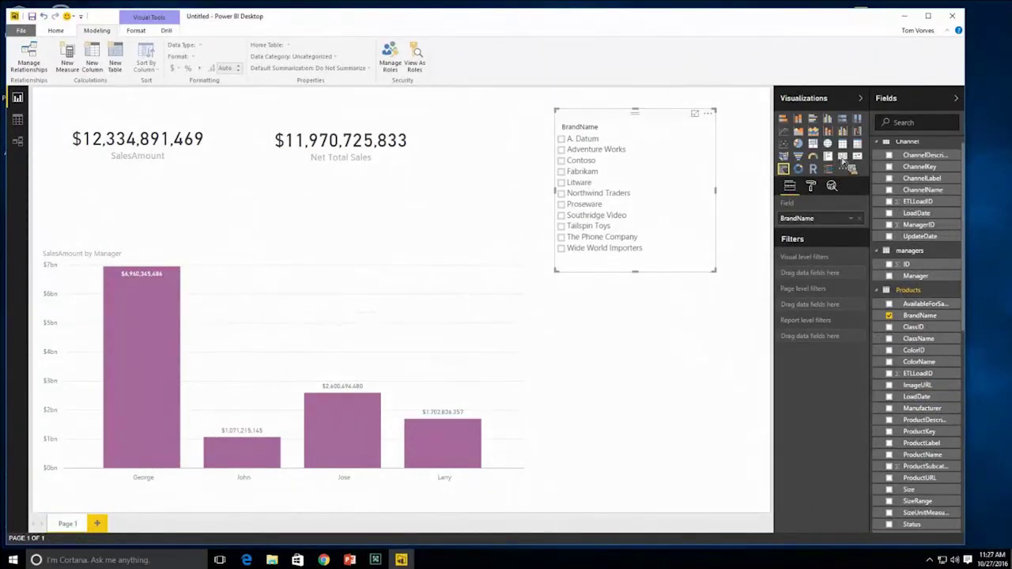
pyautogui.click(735, 312)
# - Add a new slicer showing Sales Year and shrink it to a small size
pyautogui.click(784, 169)
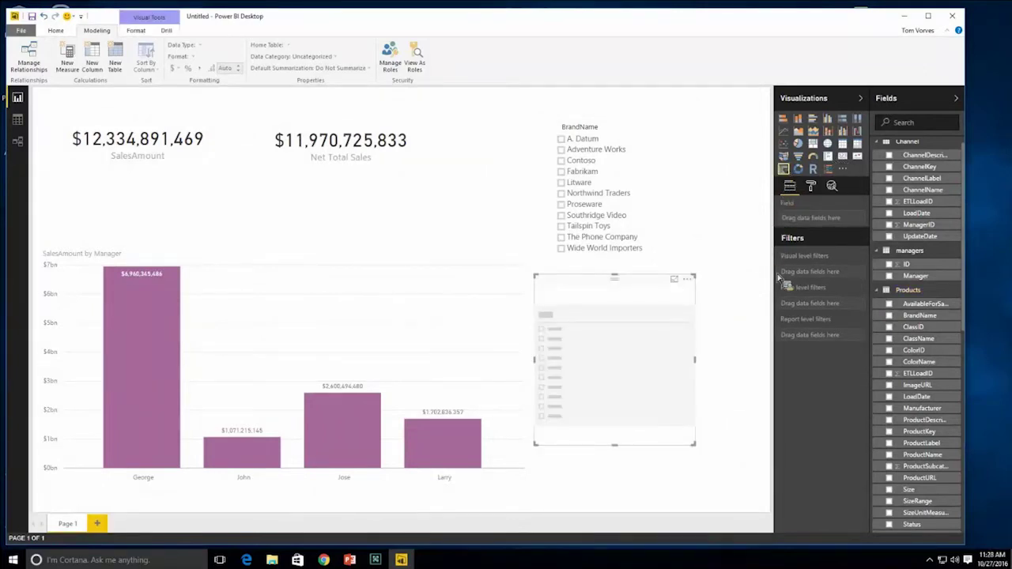
pyautogui.scroll(-1, 926, 371)
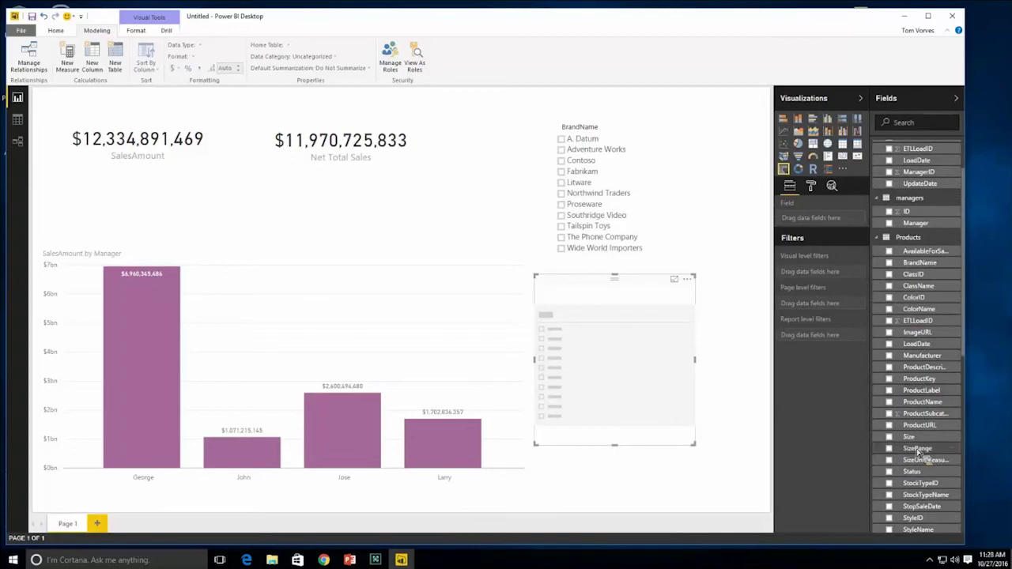
pyautogui.scroll(-2, 933, 459)
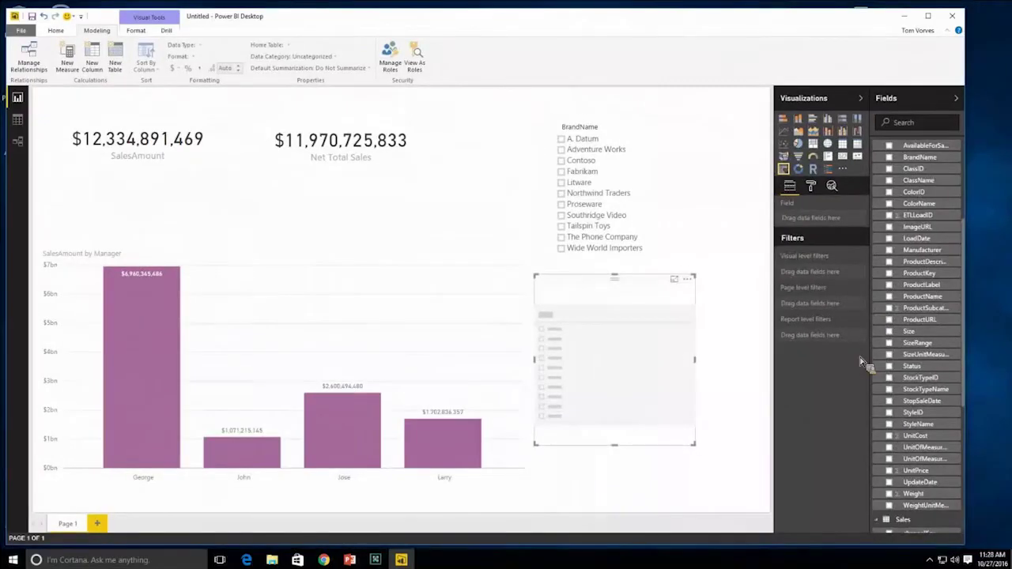
pyautogui.scroll(-3, 842, 453)
pyautogui.scroll(-3, 902, 467)
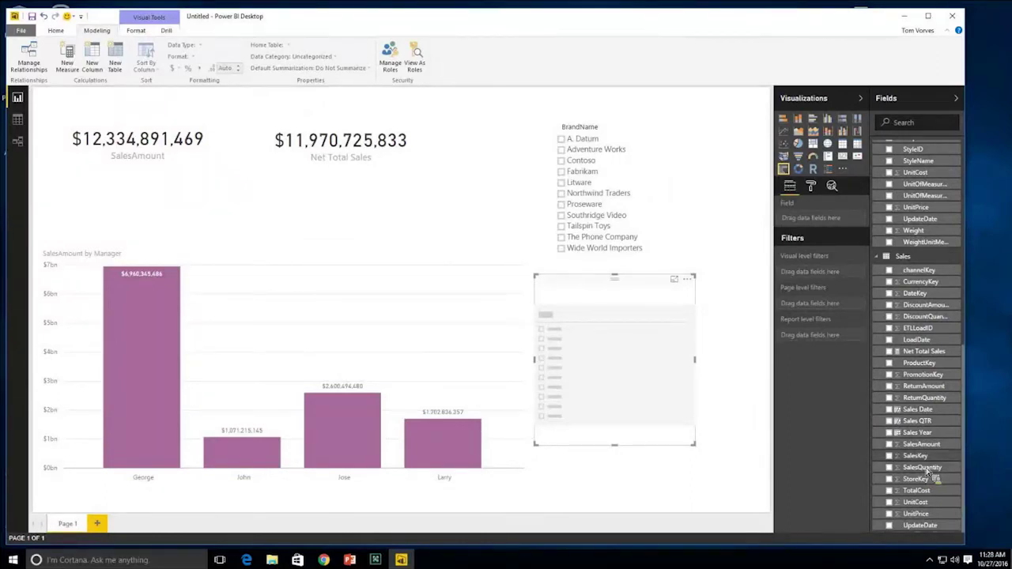
pyautogui.click(889, 433)
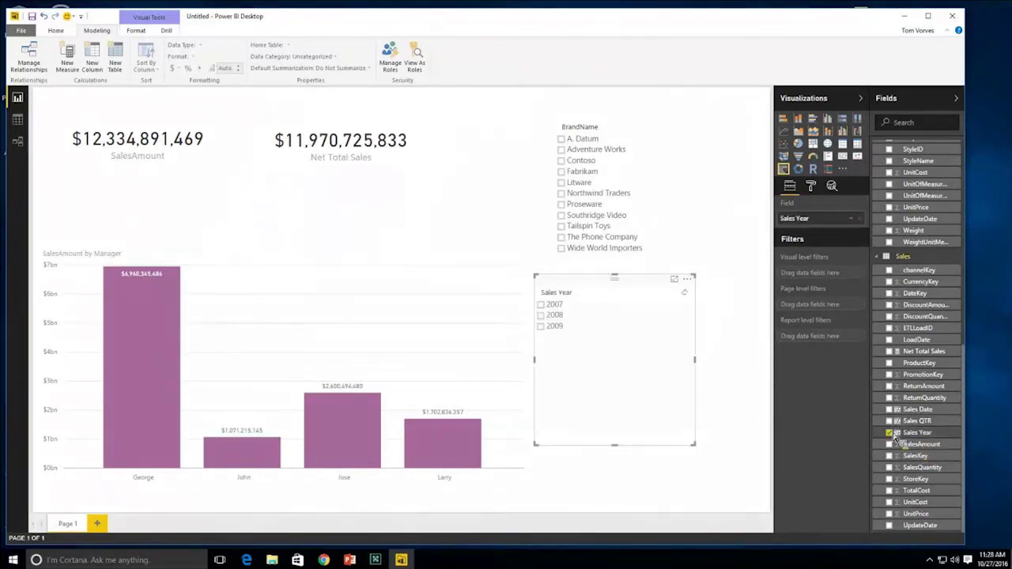
pyautogui.moveTo(701, 450); pyautogui.dragTo(611, 353)
# - Add a slicer with Sales QTR, shrink it, and move it up near BrandName
pyautogui.click(569, 321)
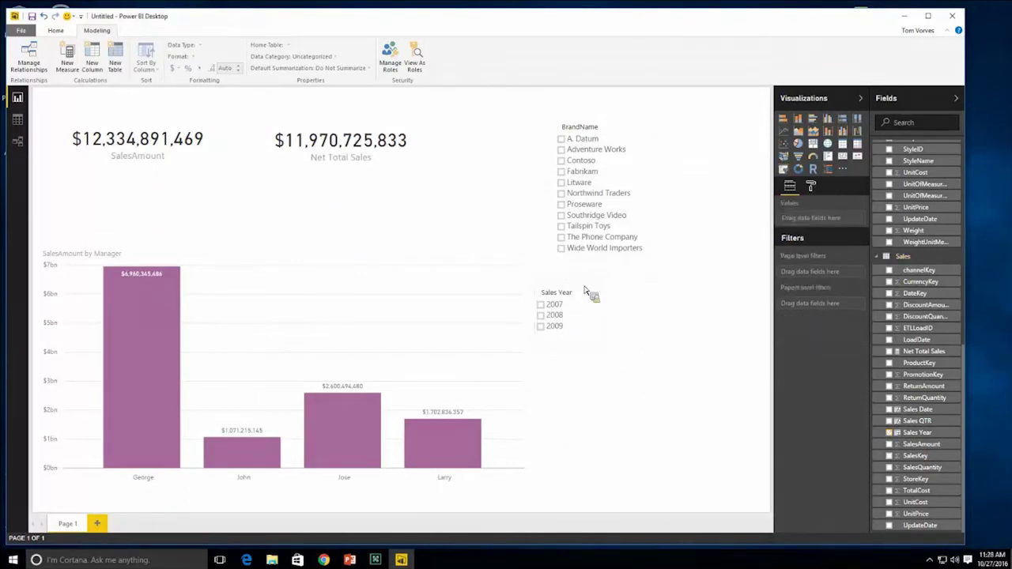
pyautogui.click(783, 171)
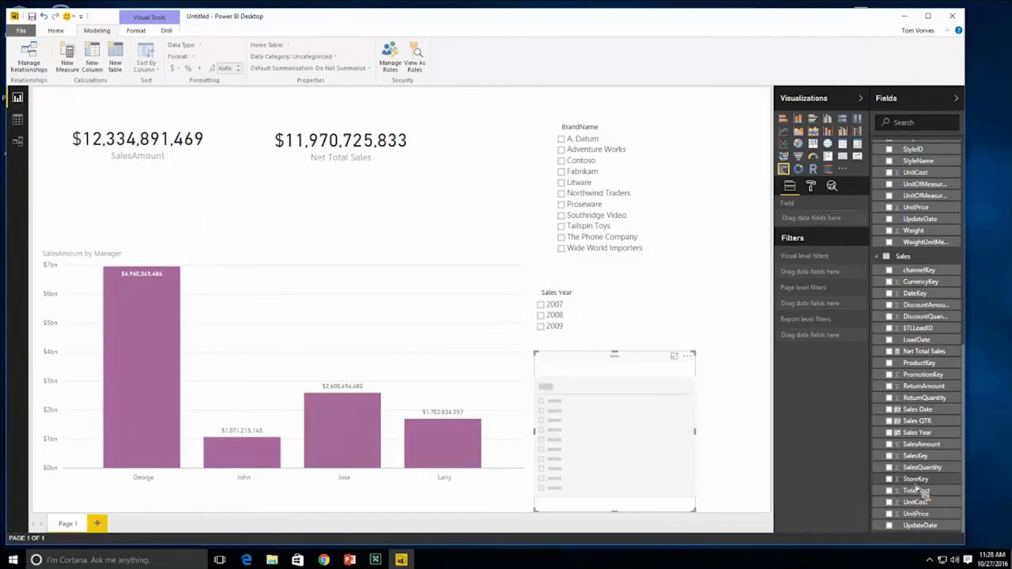
pyautogui.moveTo(900, 425); pyautogui.dragTo(805, 223)
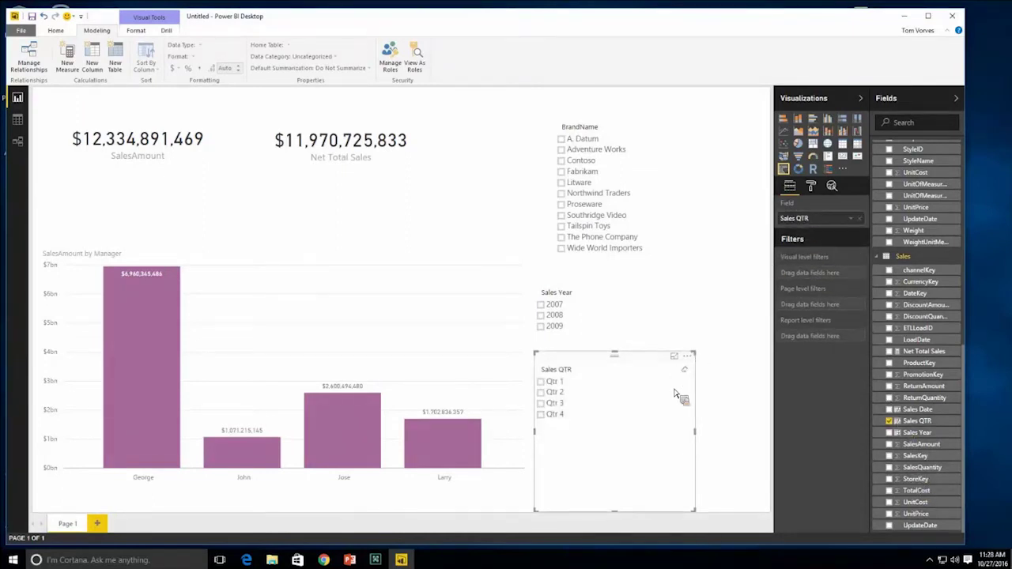
pyautogui.moveTo(695, 511); pyautogui.dragTo(641, 441)
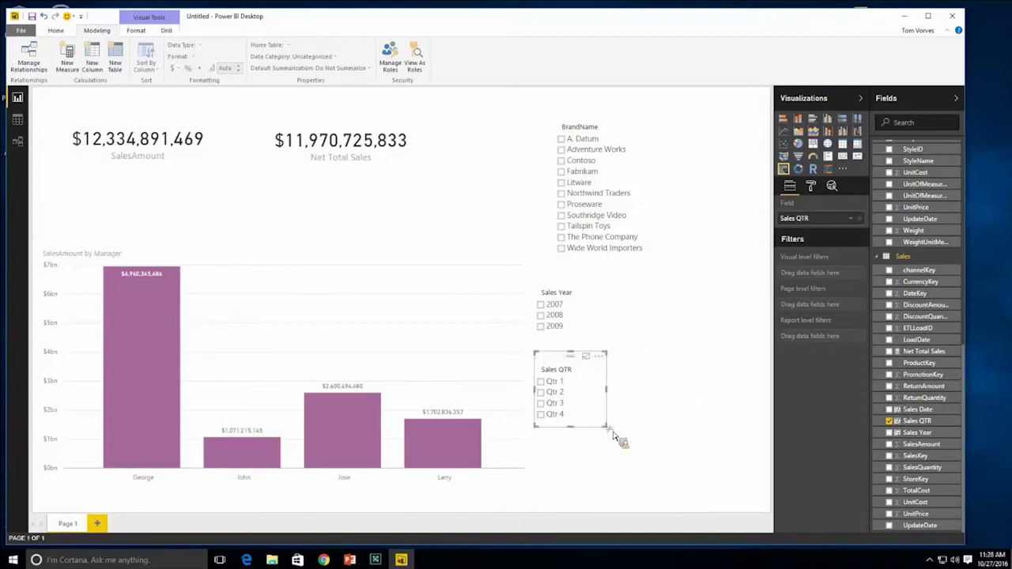
pyautogui.moveTo(569, 364); pyautogui.dragTo(705, 128)
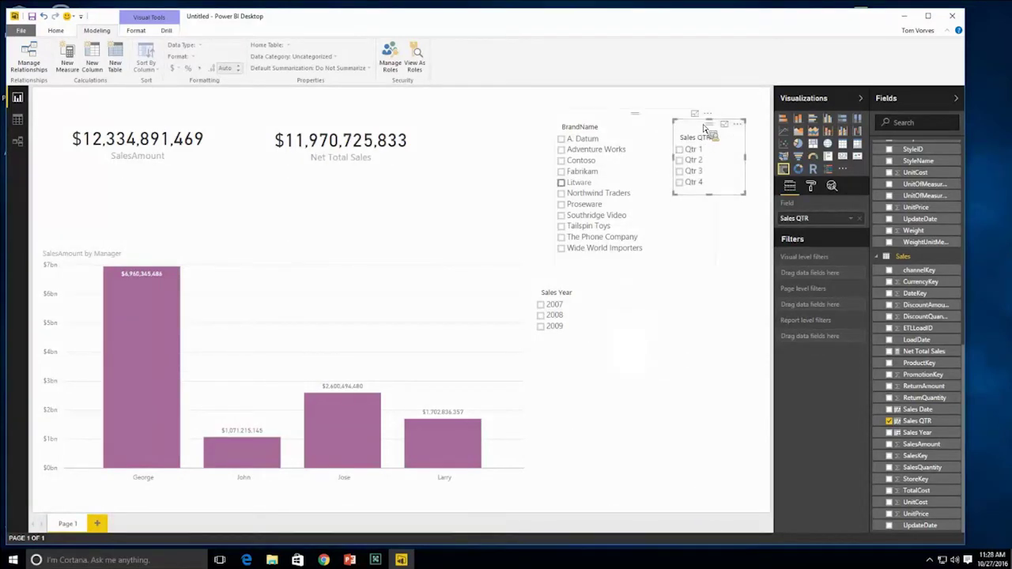
# - Filter to Litware and align the BrandName and Sales QTR slicers along the top
pyautogui.click(633, 183)
pyautogui.moveTo(674, 193); pyautogui.dragTo(660, 198)
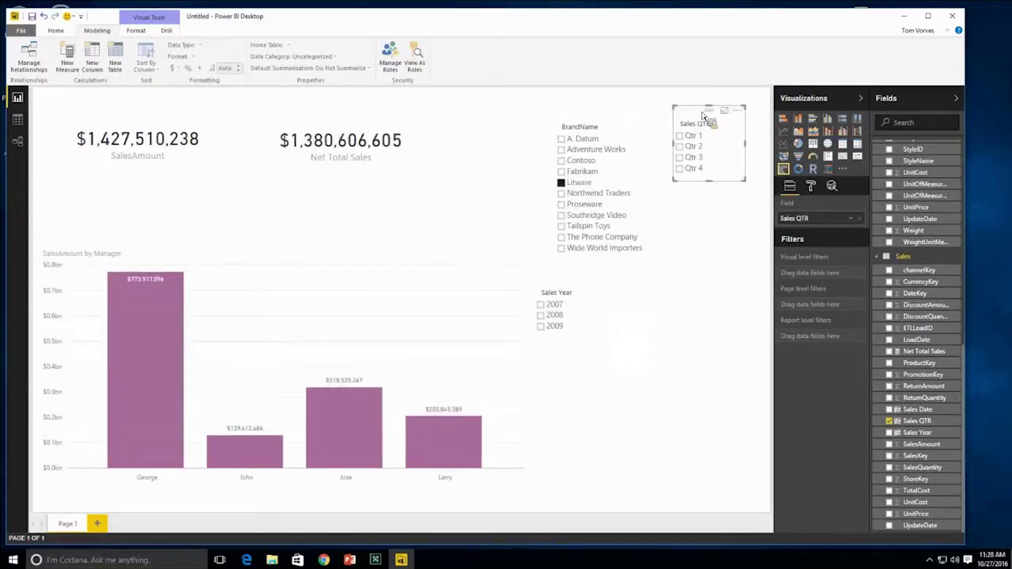
pyautogui.moveTo(704, 116); pyautogui.dragTo(704, 121)
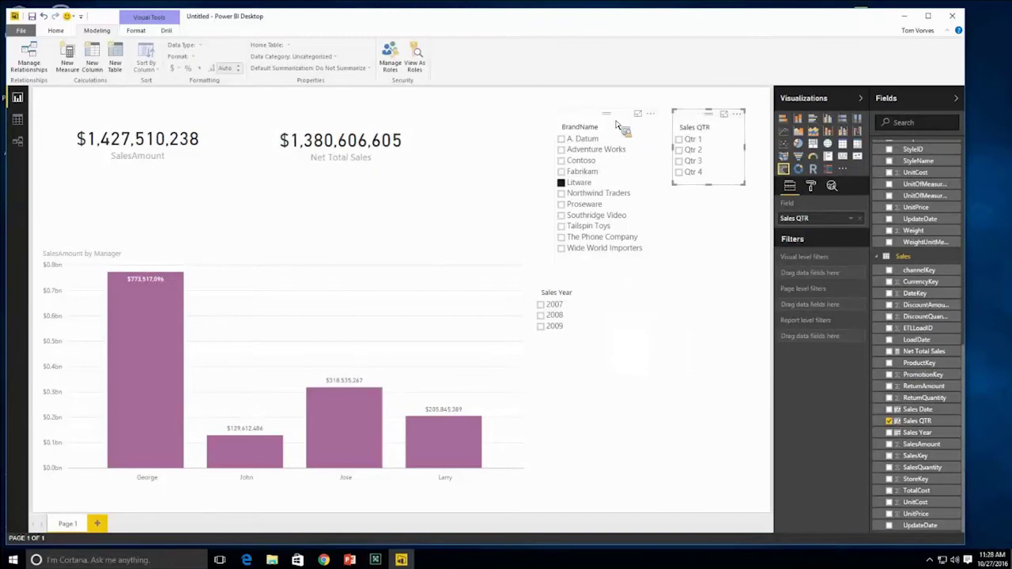
pyautogui.moveTo(632, 133); pyautogui.dragTo(604, 132)
pyautogui.moveTo(715, 124)
pyautogui.mouseDown()
pyautogui.moveTo(680, 121)
pyautogui.moveTo(730, 122)
pyautogui.mouseUp()
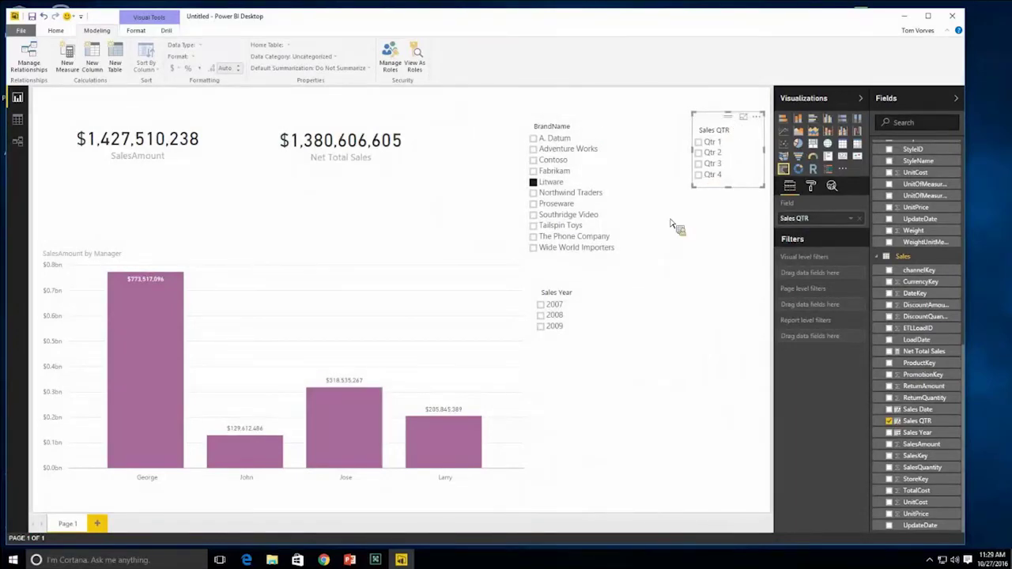
# - Narrow the Sales Year slicer and move it up beside BrandName
pyautogui.click(597, 301)
pyautogui.moveTo(607, 312); pyautogui.dragTo(592, 314)
pyautogui.moveTo(571, 281); pyautogui.dragTo(663, 118)
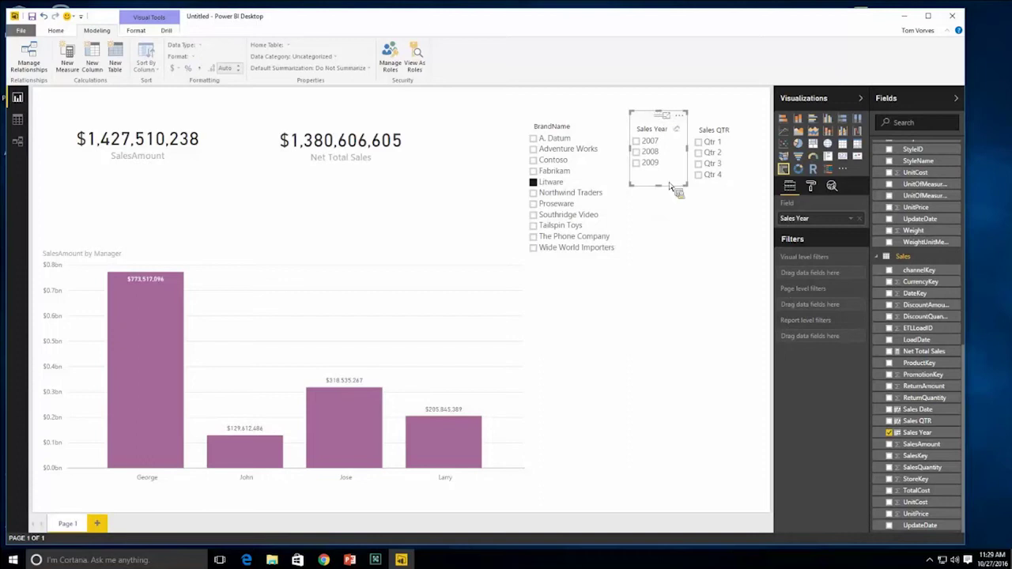
pyautogui.click(632, 278)
# - Clear Litware, then test the 2008 year filter and the Qtr 2 and Qtr 4 quarter filters
pyautogui.click(543, 185)
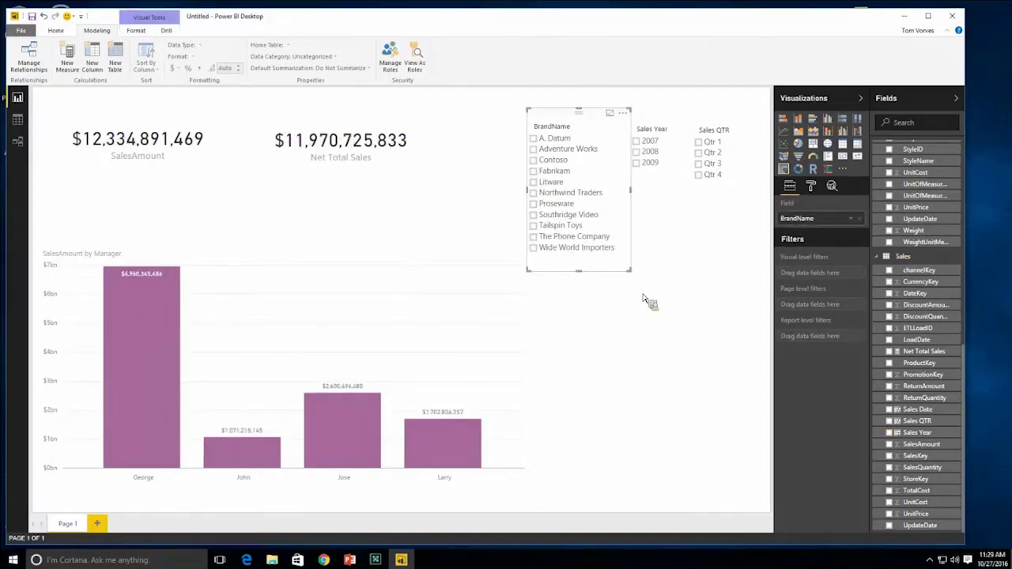
pyautogui.click(637, 152)
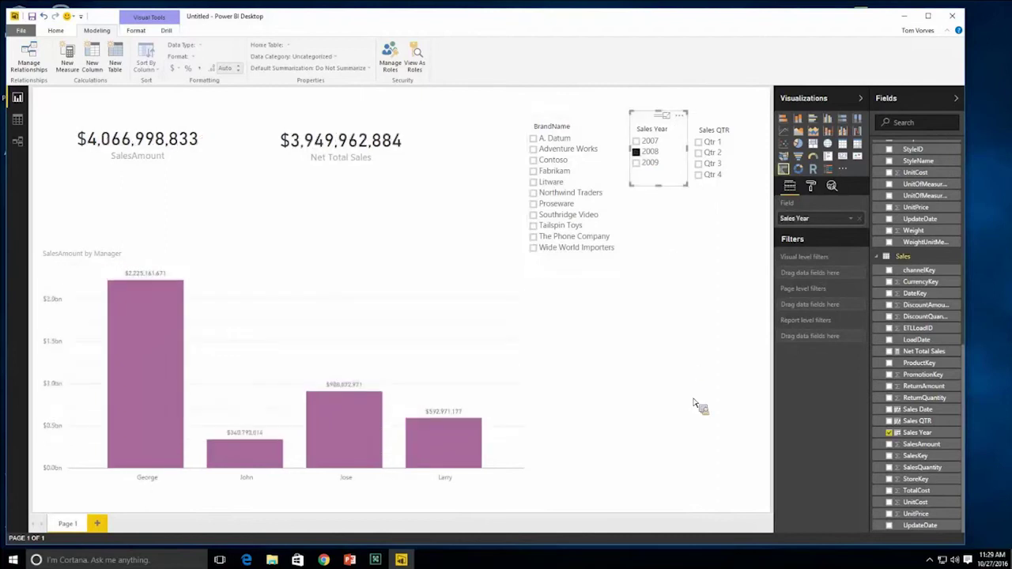
pyautogui.click(637, 152)
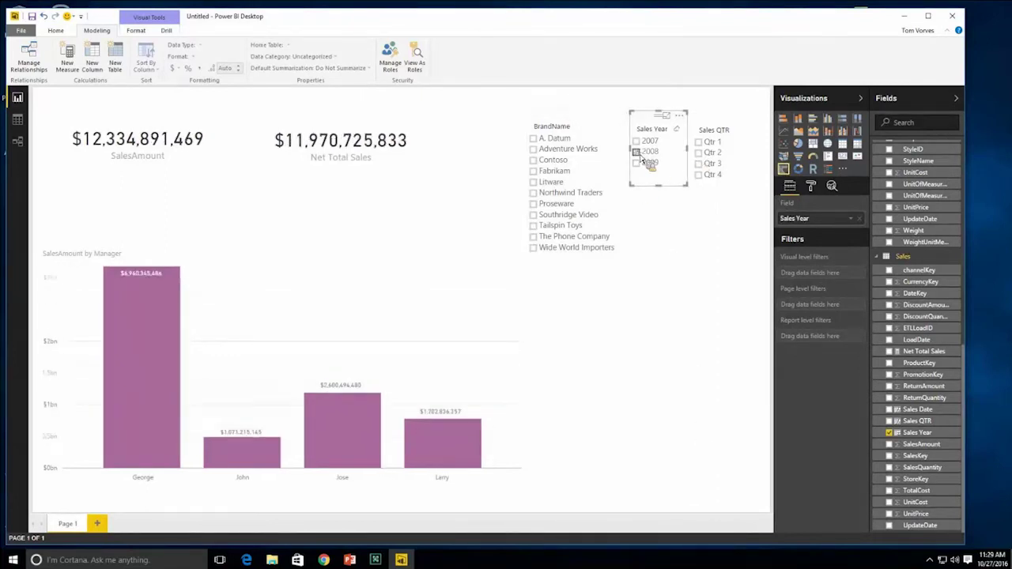
pyautogui.click(699, 153)
pyautogui.click(700, 175)
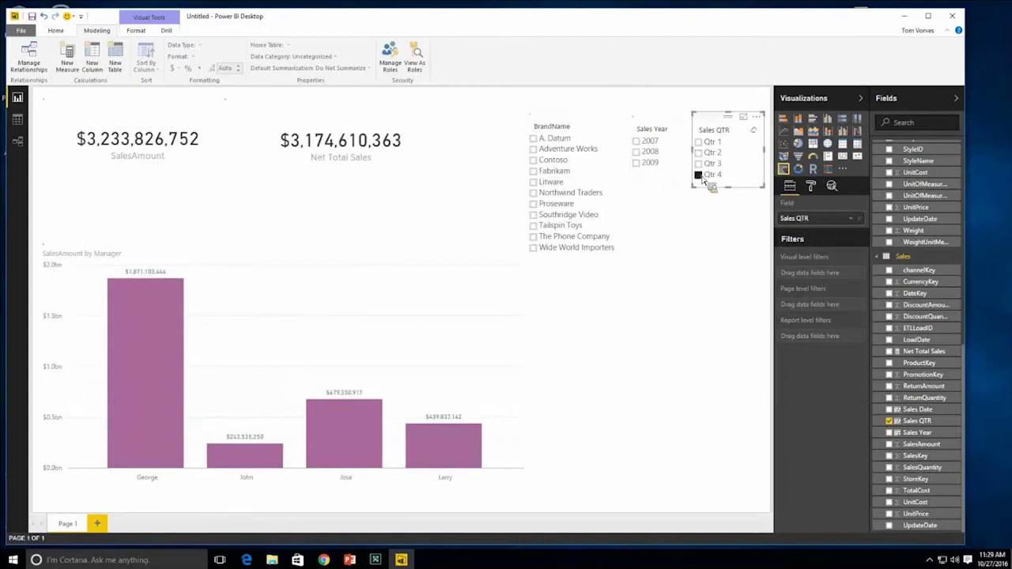
pyautogui.click(700, 175)
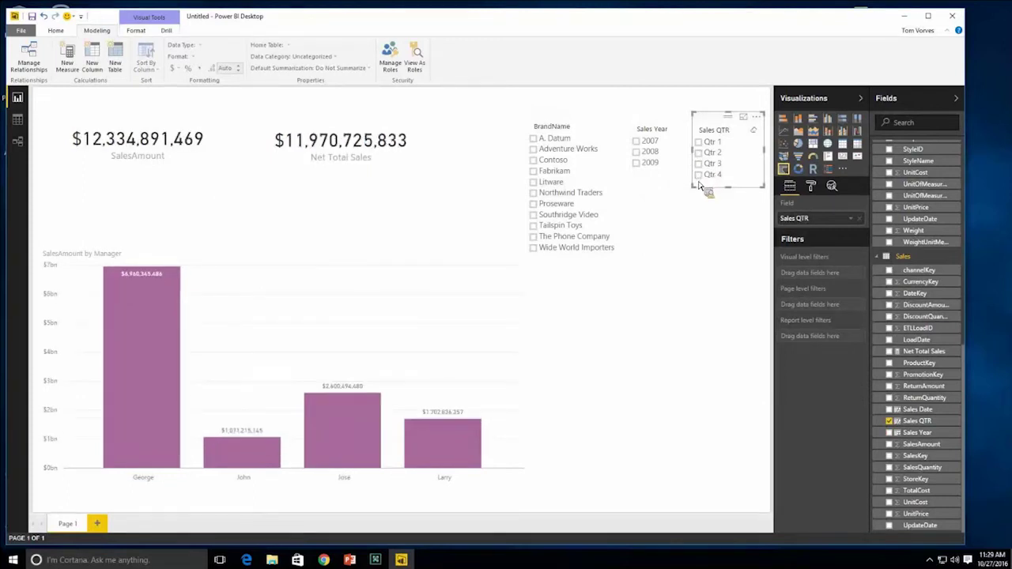
# - Combine the 2009, Fabrikam and Qtr 2 filters, then clear all three
pyautogui.click(640, 163)
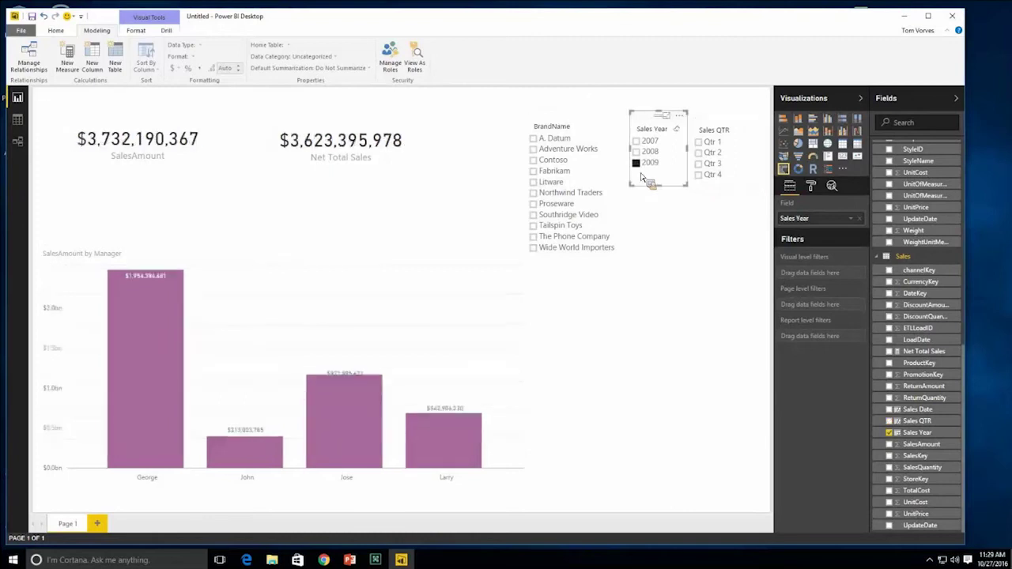
pyautogui.click(534, 171)
pyautogui.click(699, 153)
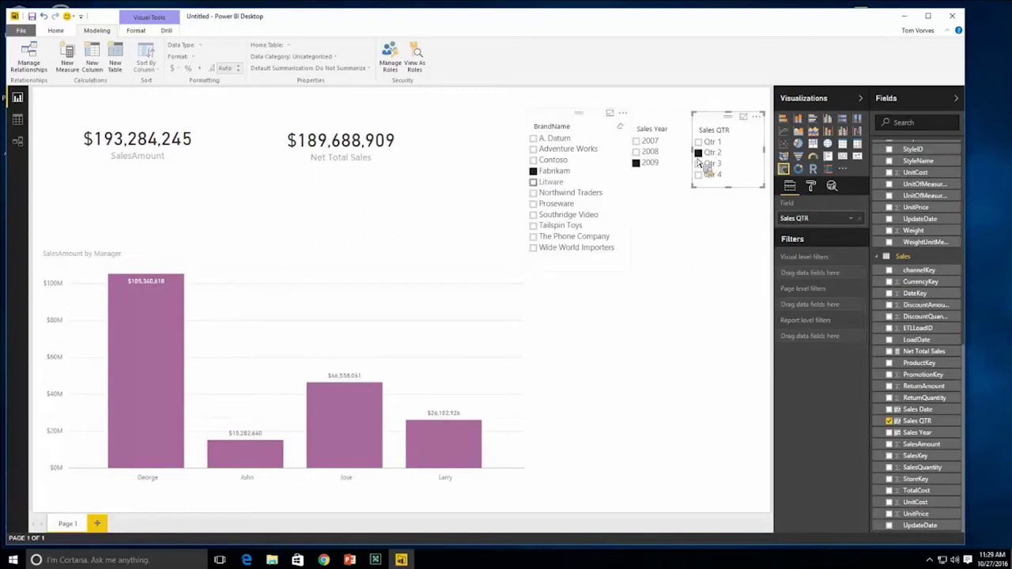
pyautogui.click(538, 171)
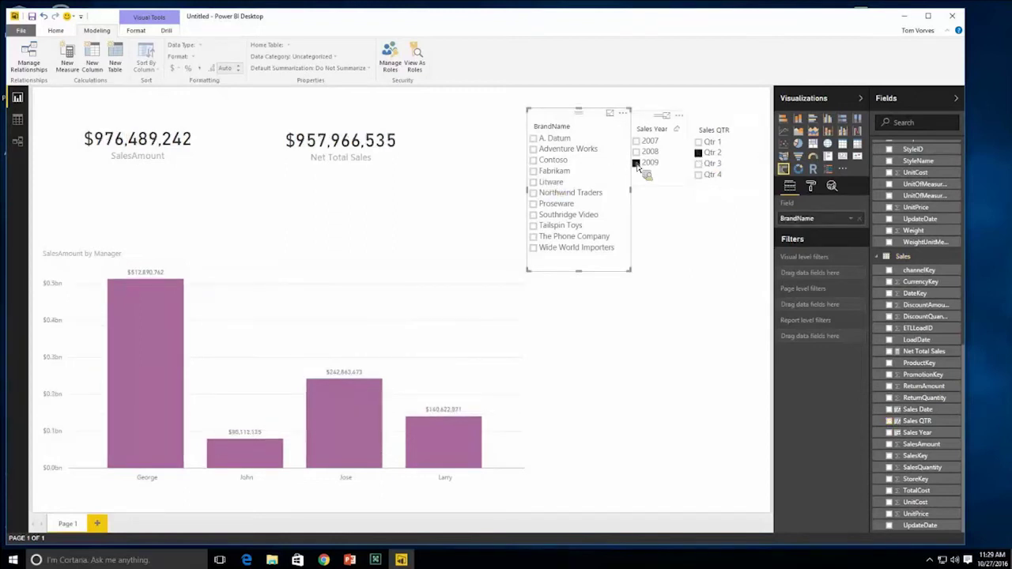
pyautogui.click(636, 163)
pyautogui.click(699, 153)
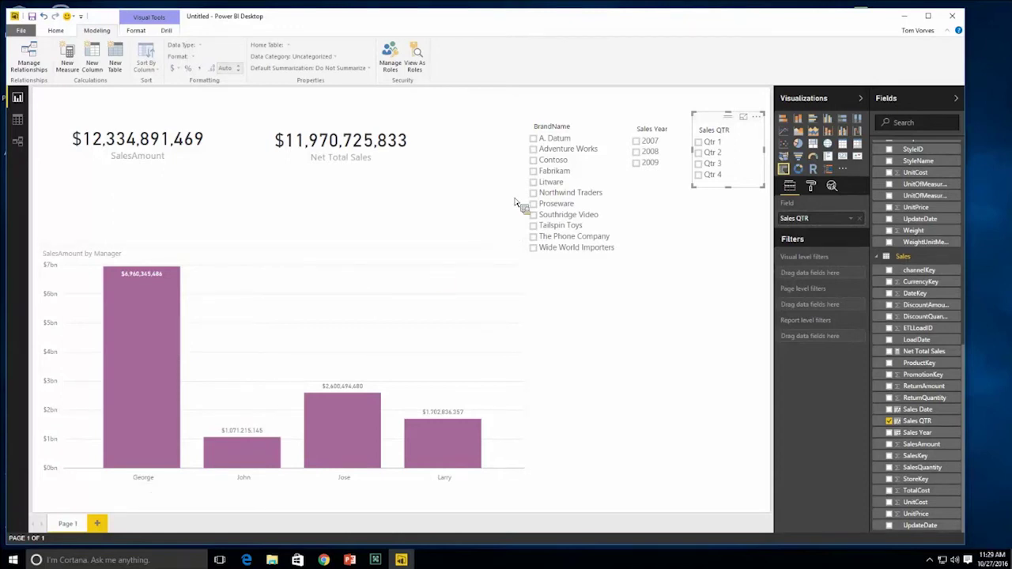
# - Toggle the Litware brand and 2008 year filters on and off, leaving the report unfiltered
pyautogui.click(534, 183)
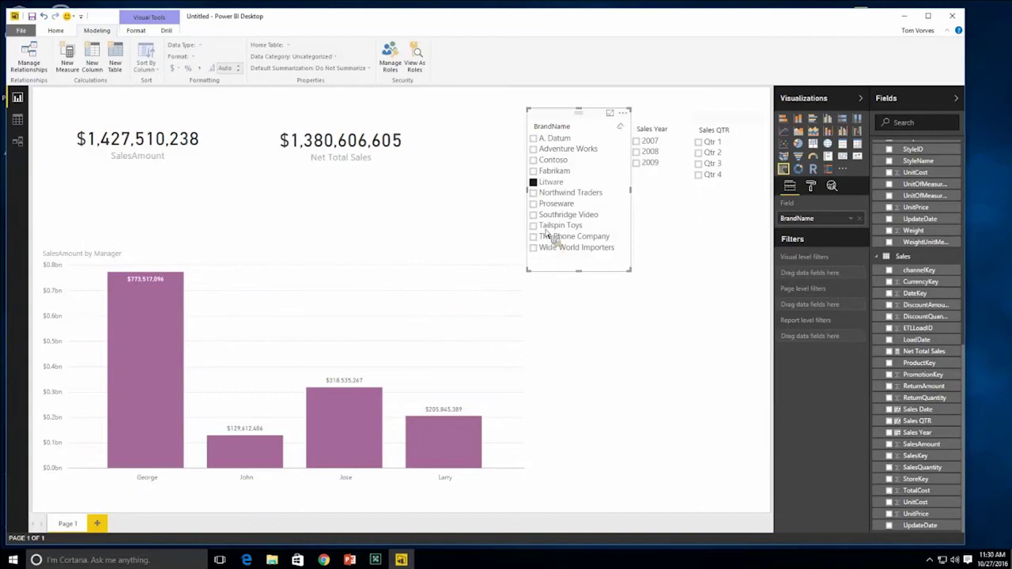
pyautogui.click(544, 187)
pyautogui.click(639, 152)
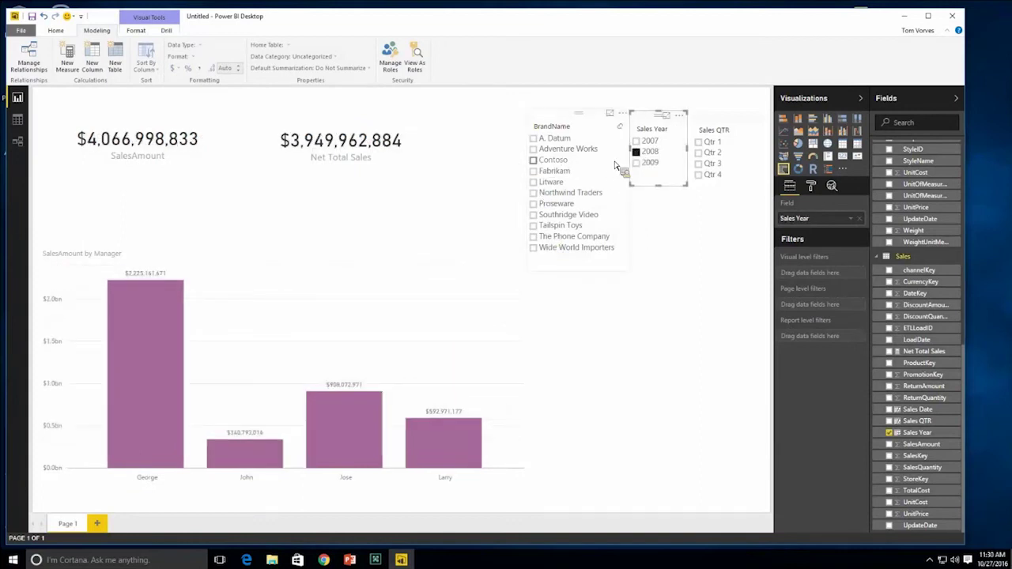
pyautogui.click(637, 152)
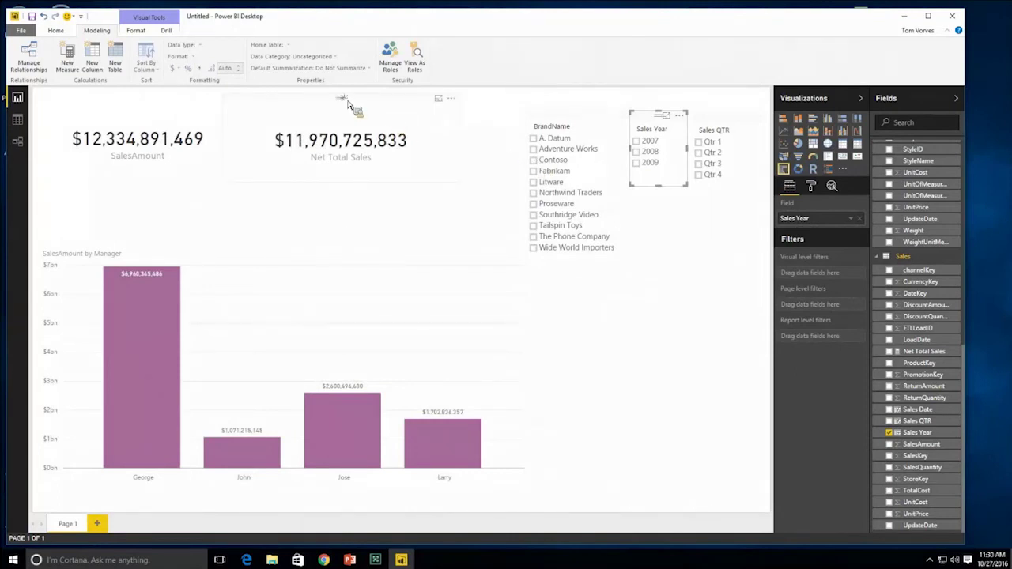
# - Copy the Net Total Sales card to the lower right, narrow it, and move it down
pyautogui.moveTo(350, 100); pyautogui.dragTo(531, 222)
pyautogui.moveTo(509, 304); pyautogui.dragTo(565, 303)
pyautogui.moveTo(655, 271); pyautogui.dragTo(663, 324)
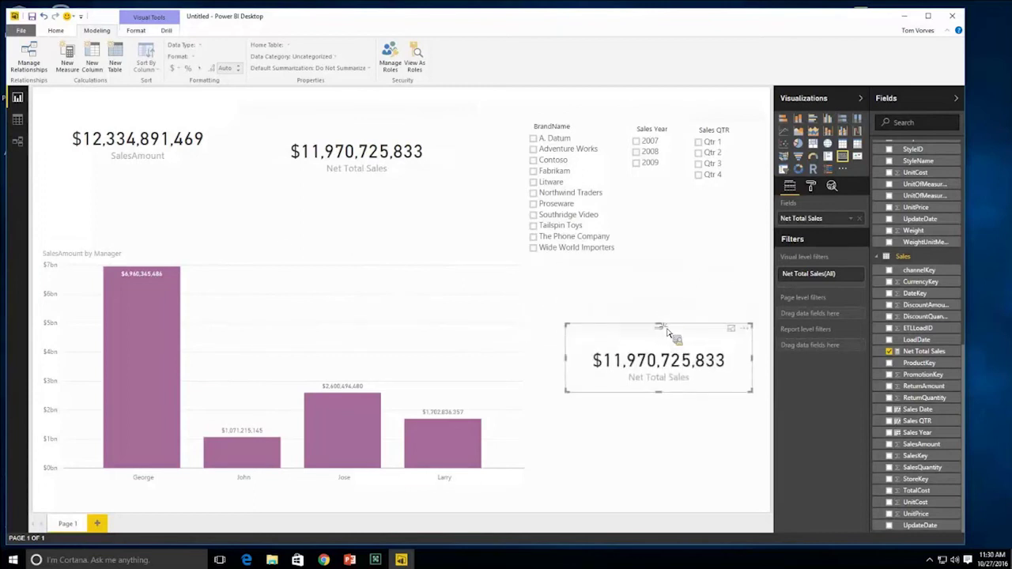
# - Copy the SalesAmount card above it, realign the top Net Total Sales card, then view the Sales table data
pyautogui.click(168, 121)
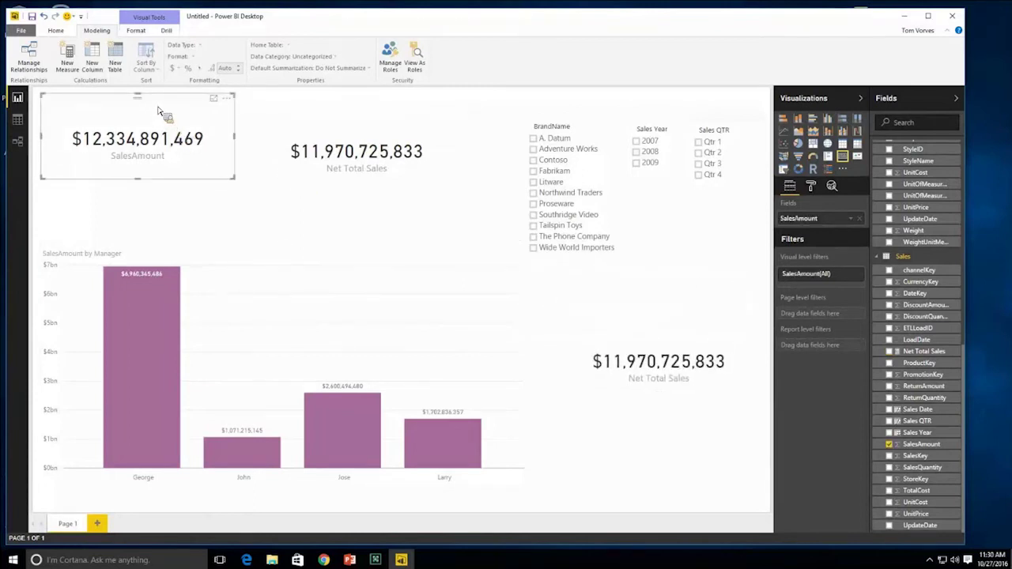
pyautogui.moveTo(163, 102); pyautogui.dragTo(669, 270)
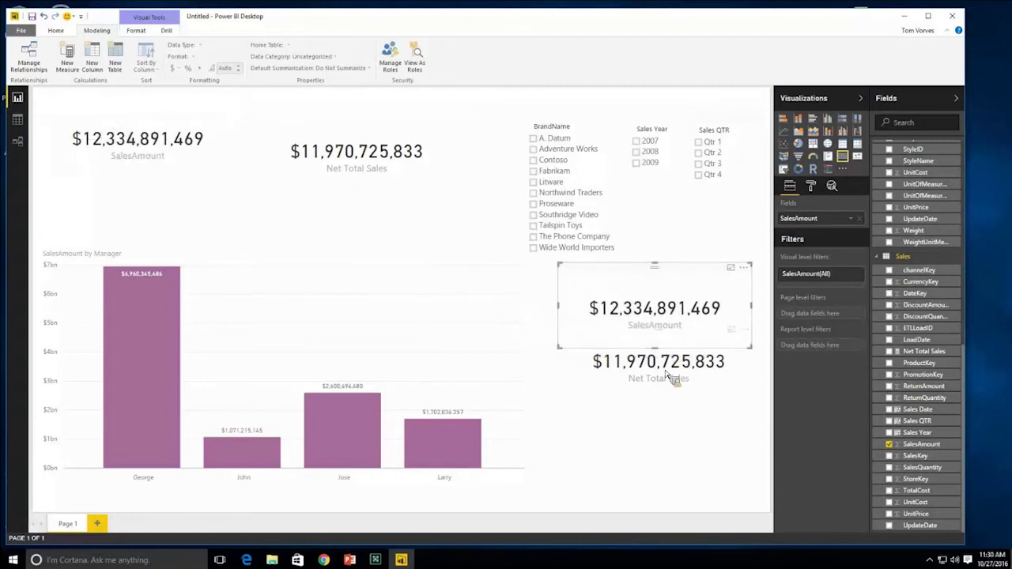
pyautogui.click(665, 409)
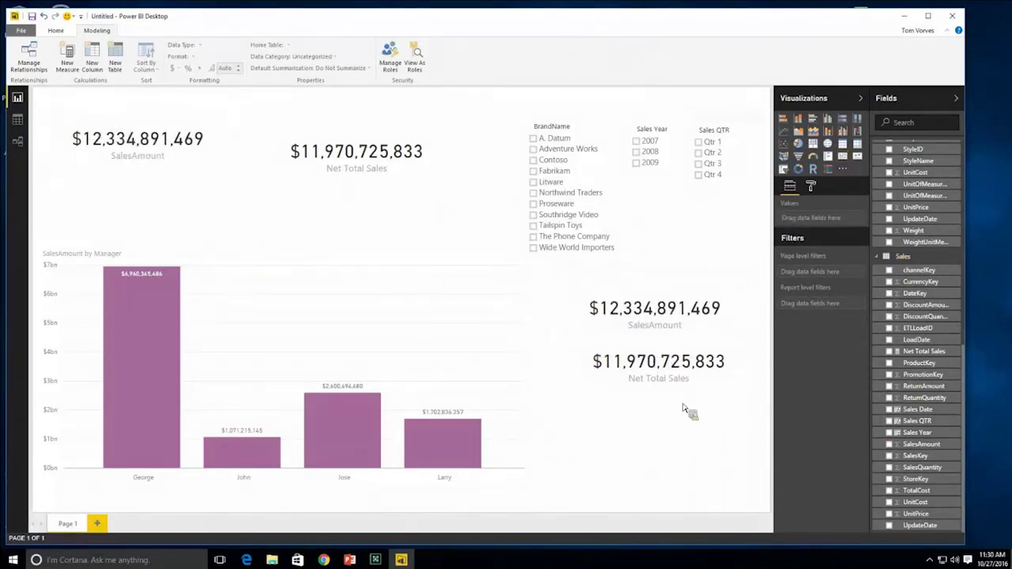
pyautogui.moveTo(358, 118)
pyautogui.mouseDown()
pyautogui.moveTo(352, 104)
pyautogui.moveTo(356, 129)
pyautogui.mouseUp()
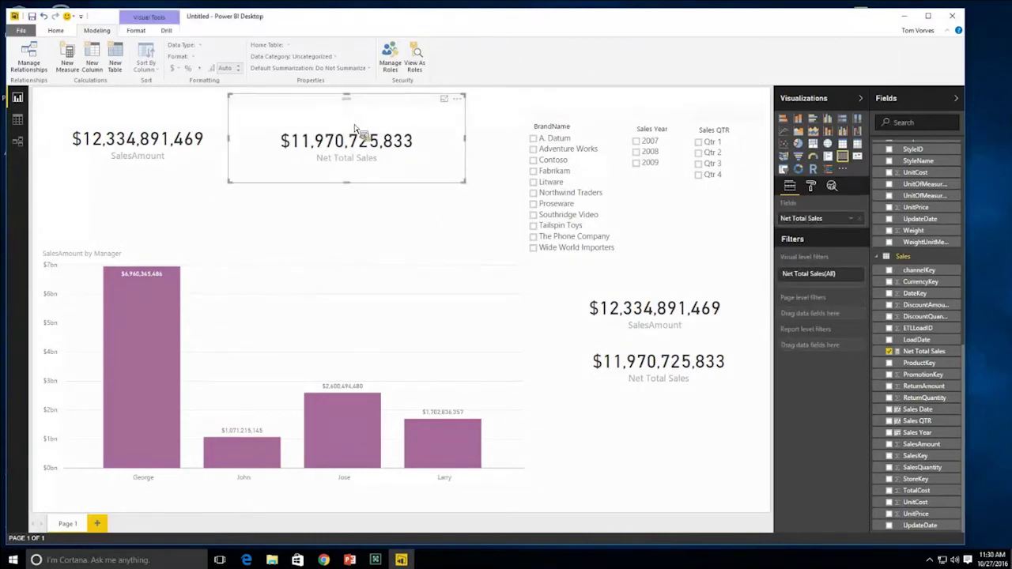
pyautogui.click(345, 238)
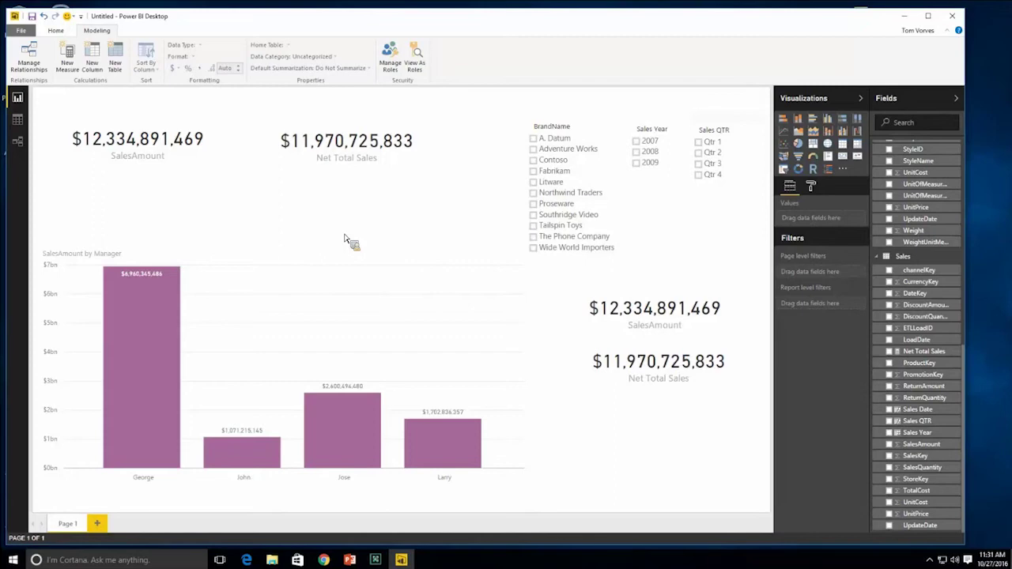
pyautogui.click(18, 121)
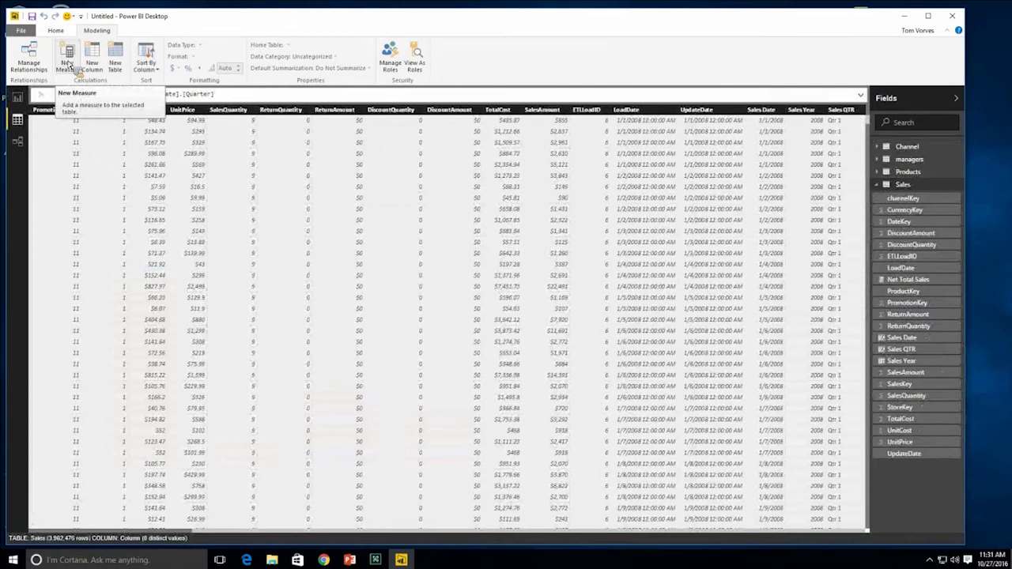
# - Create a new measure and enter Total Gross Sales = CALCULATE(SUM(Sales[SalesAmount]), so far
pyautogui.click(67, 61)
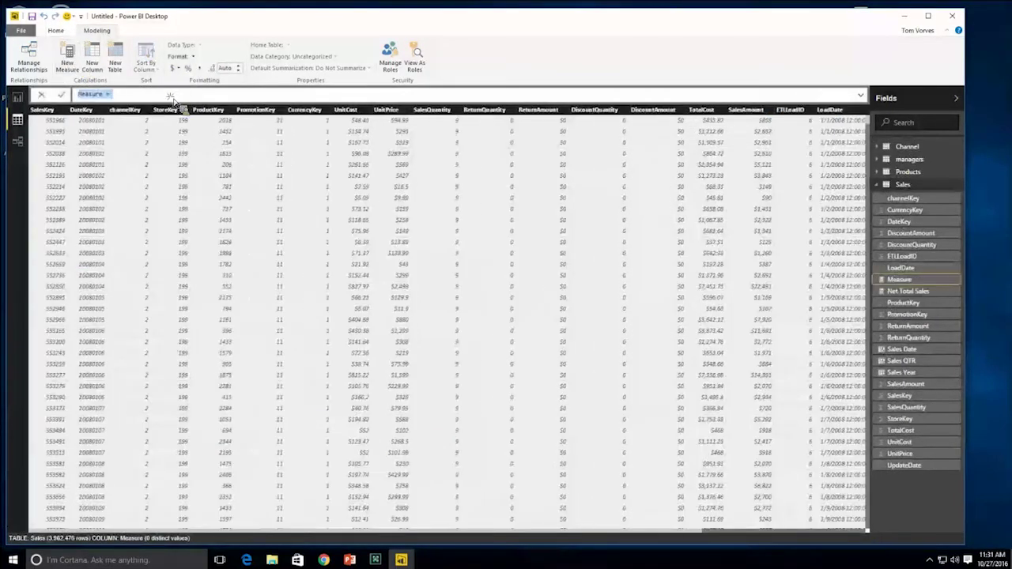
pyautogui.write('Total ')
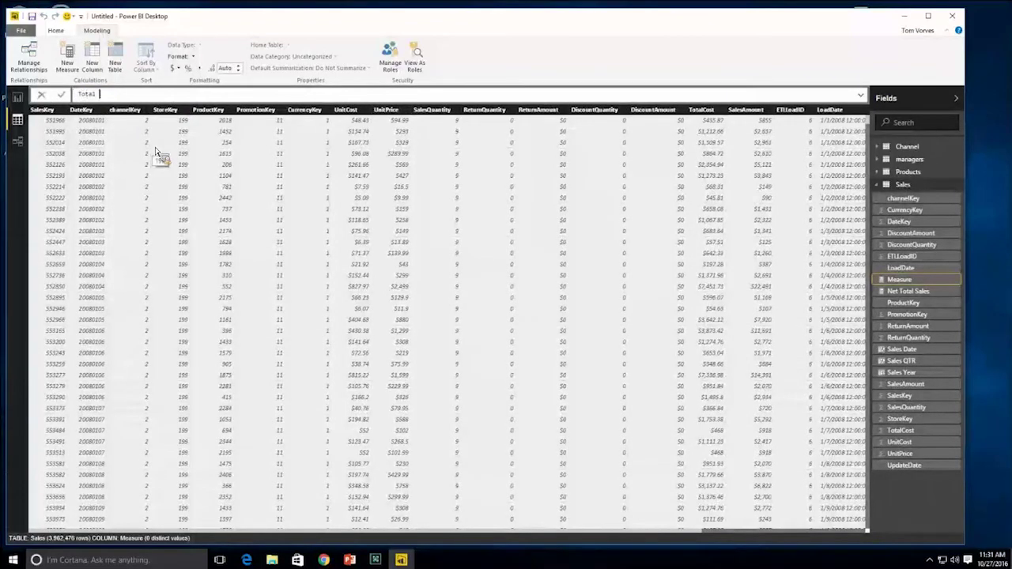
pyautogui.write('Gross Sales = ')
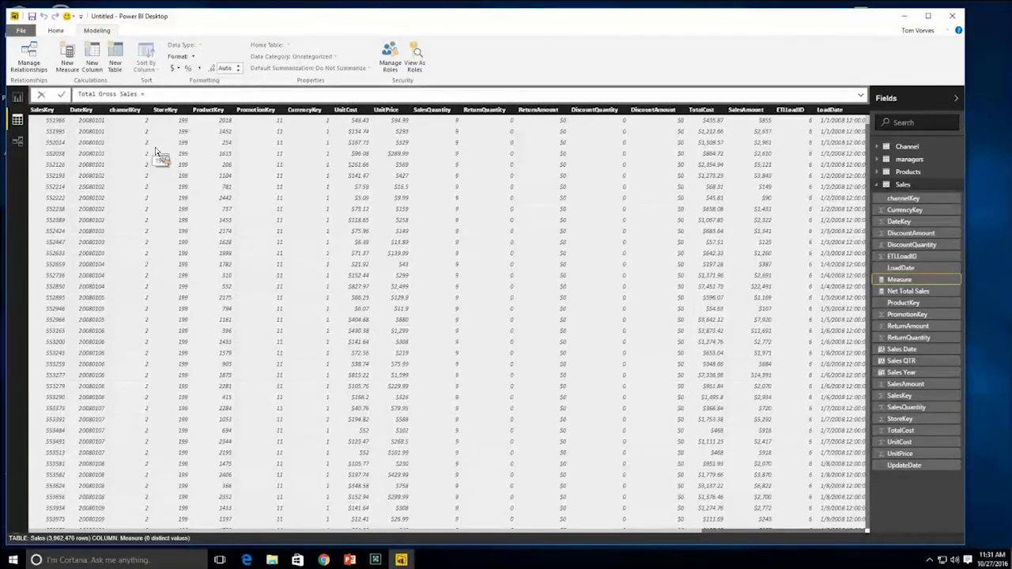
pyautogui.write('CA')
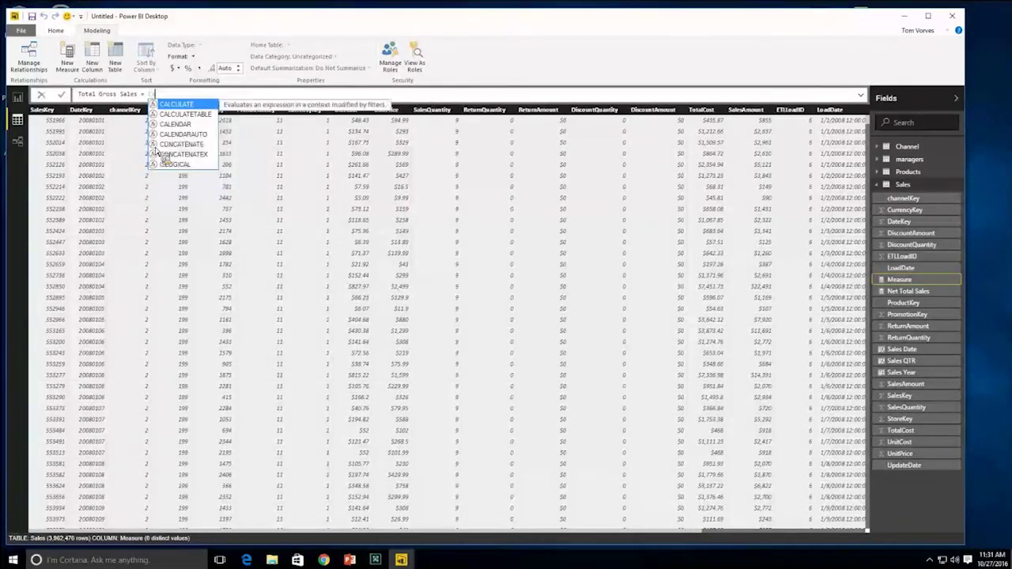
pyautogui.press('Tab')
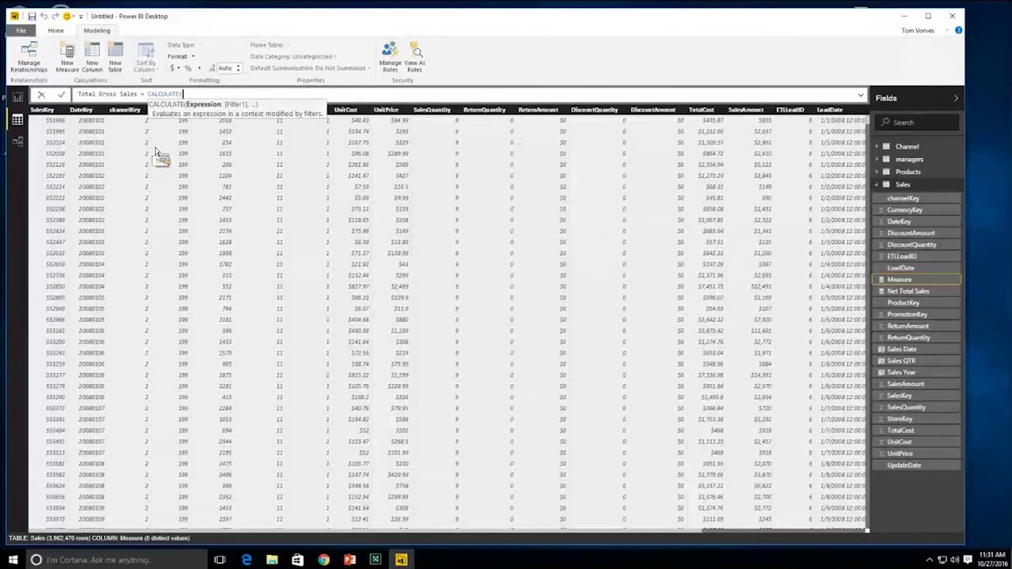
pyautogui.write('SUM')
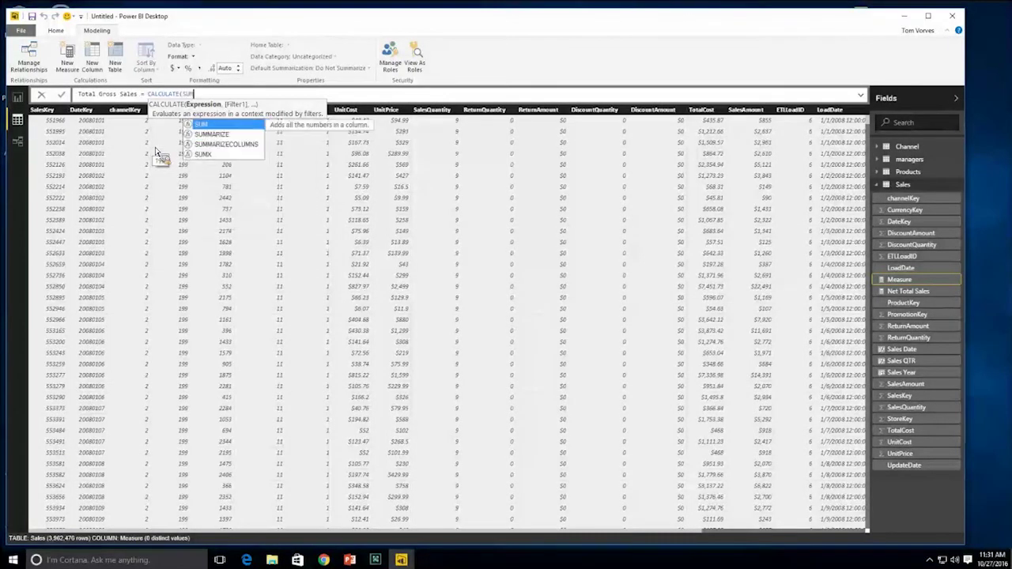
pyautogui.write('(')
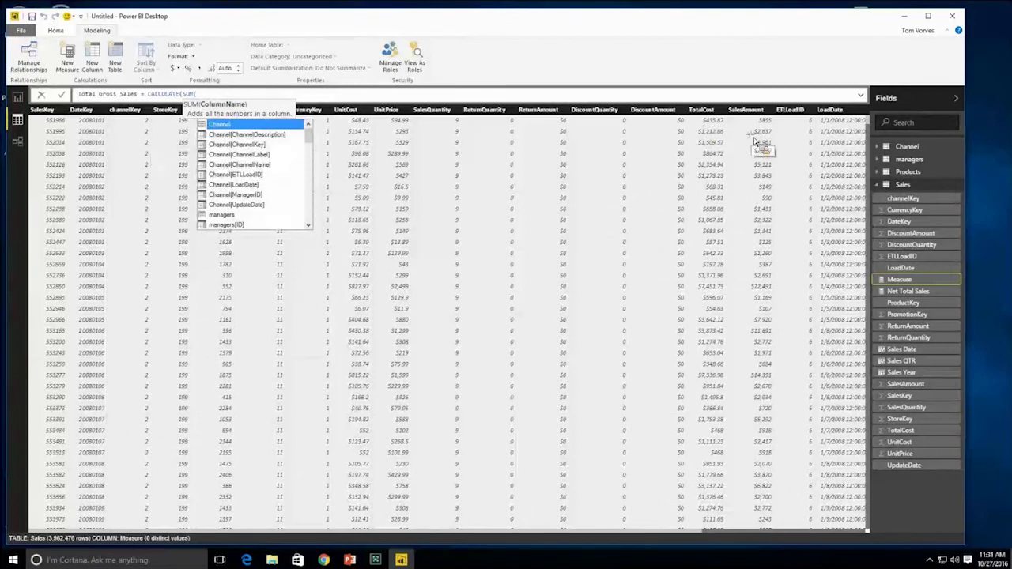
pyautogui.click(755, 142)
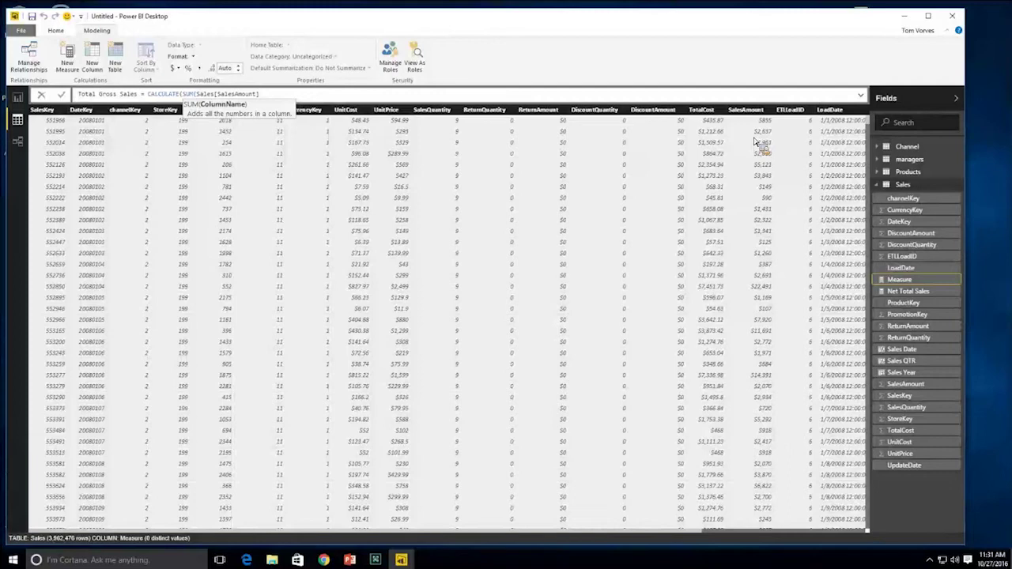
pyautogui.write('),')
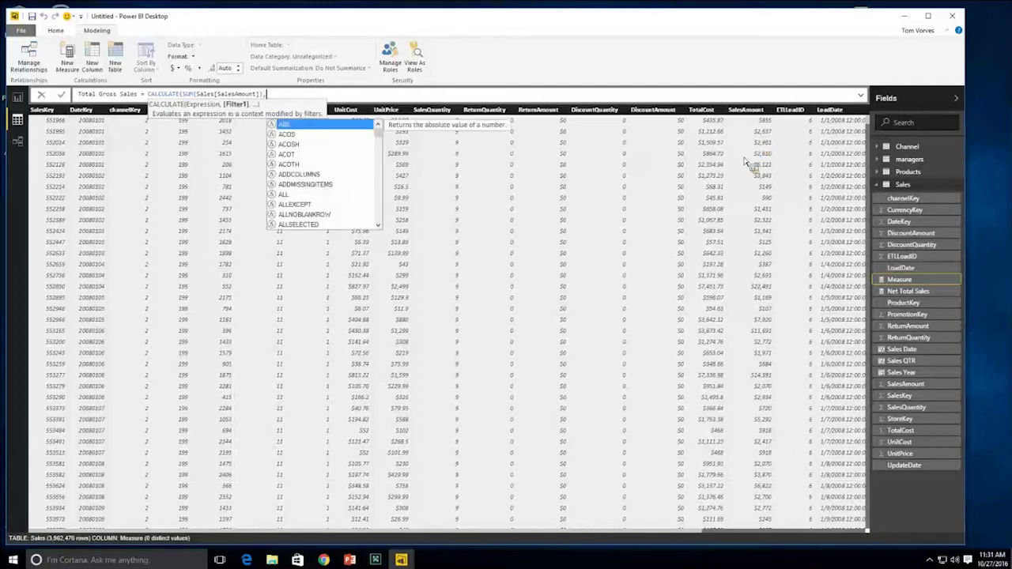
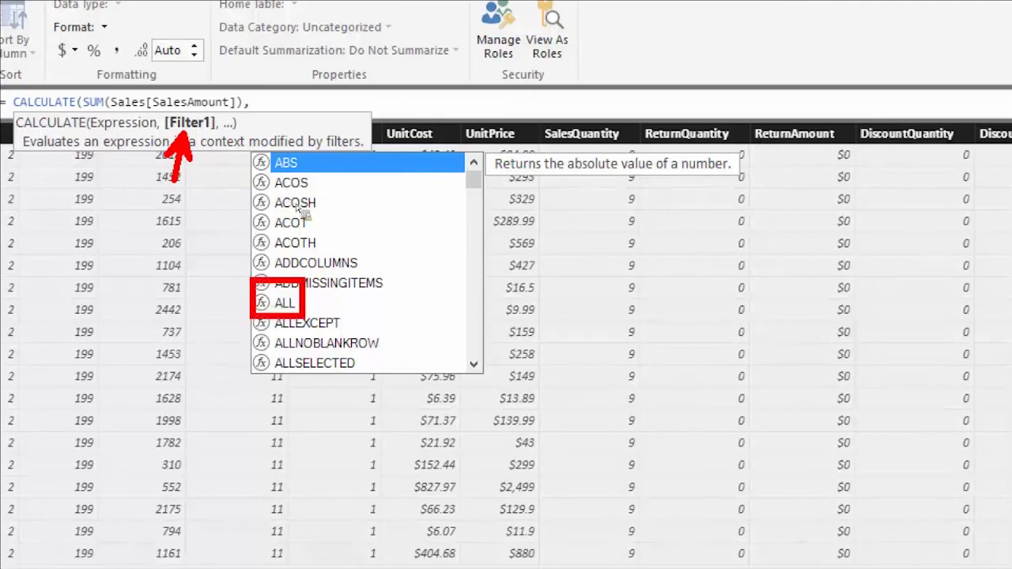
# - Add ALL(Sales[Sales Year]) and ALL(Sales[Sales QTR]) as filter arguments to the CALCULATE formula
pyautogui.click(287, 100)
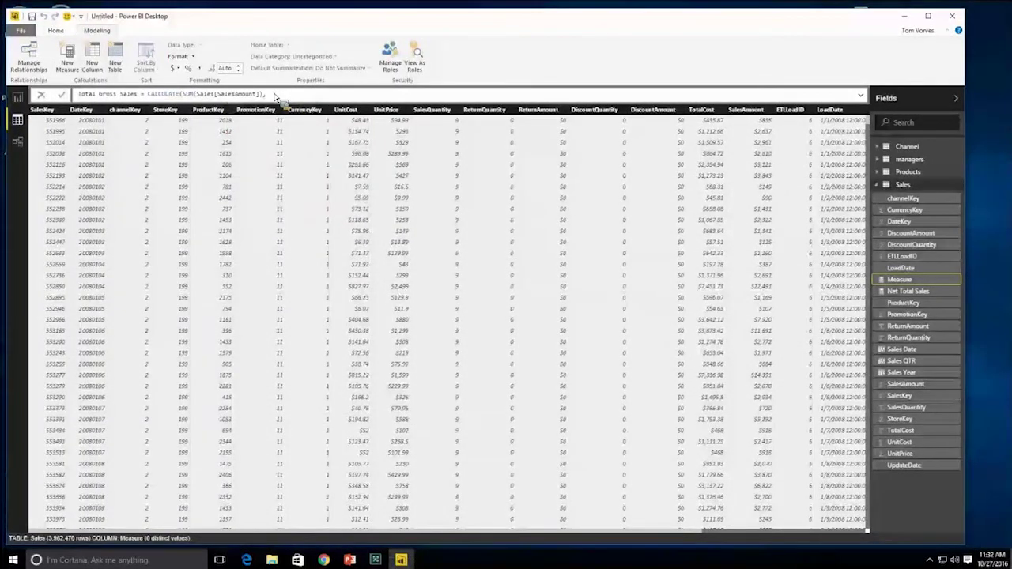
pyautogui.click(275, 96)
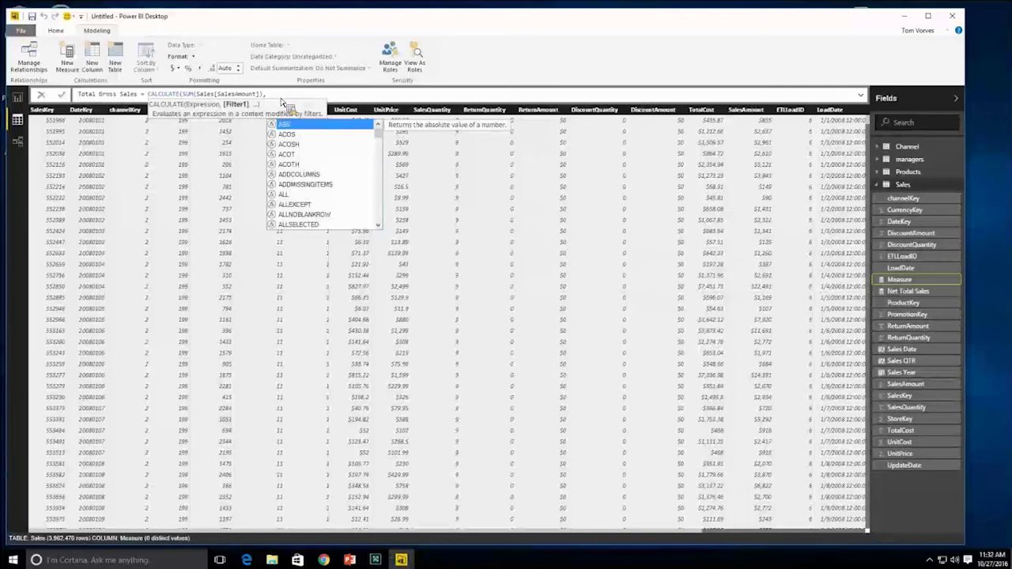
pyautogui.doubleClick(290, 198)
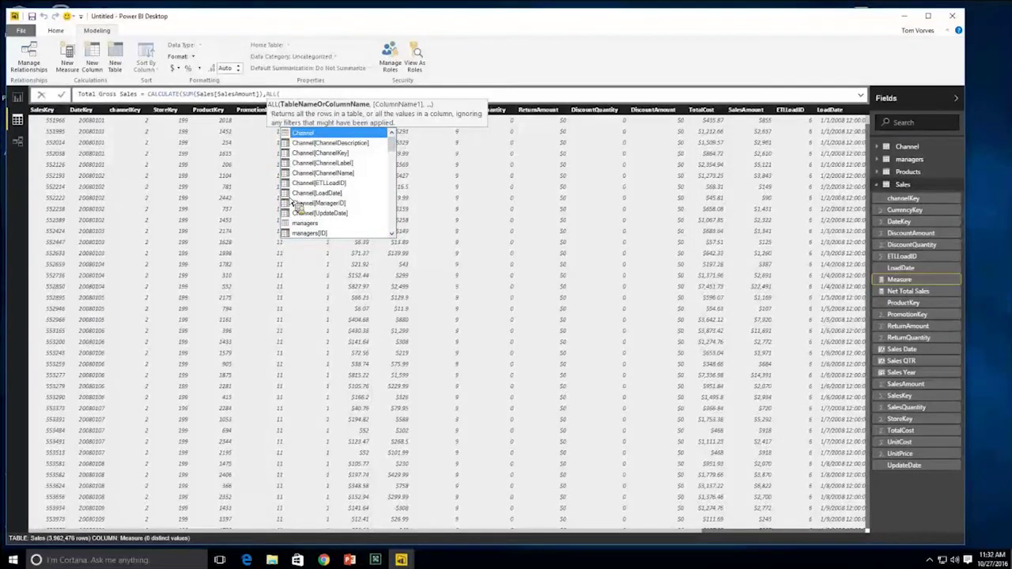
pyautogui.write('Sales')
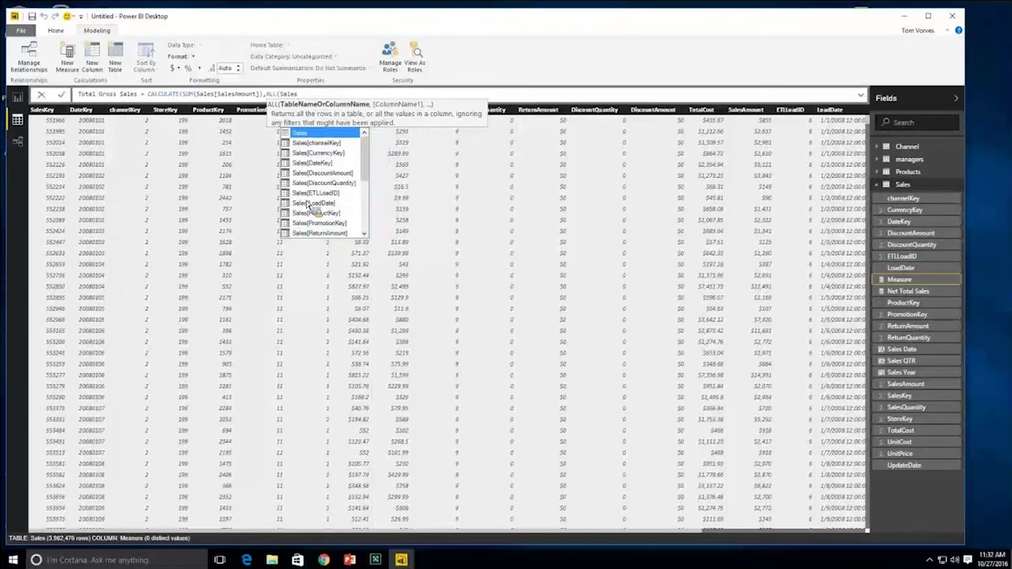
pyautogui.moveTo(365, 175); pyautogui.dragTo(370, 212)
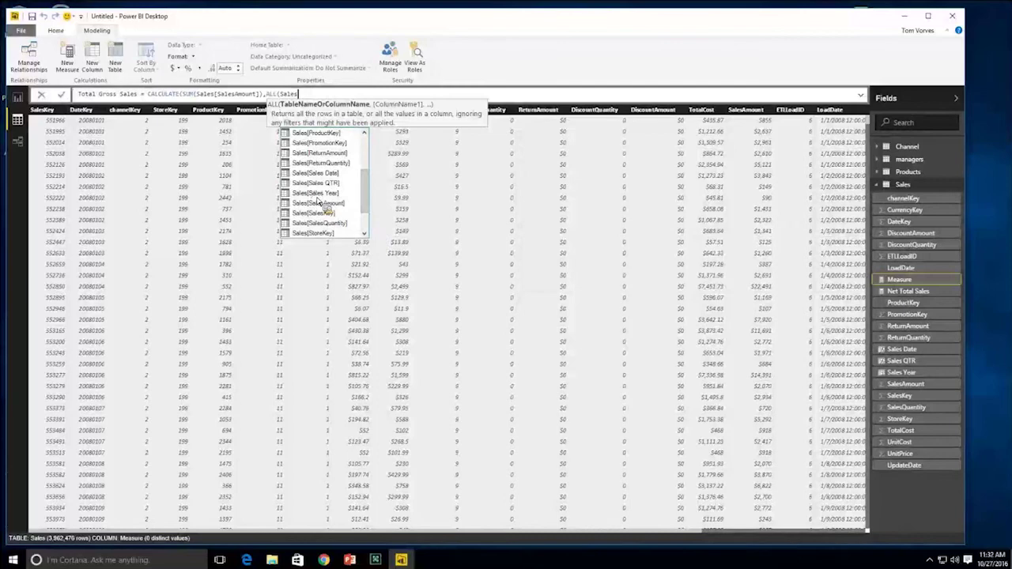
pyautogui.doubleClick(317, 196)
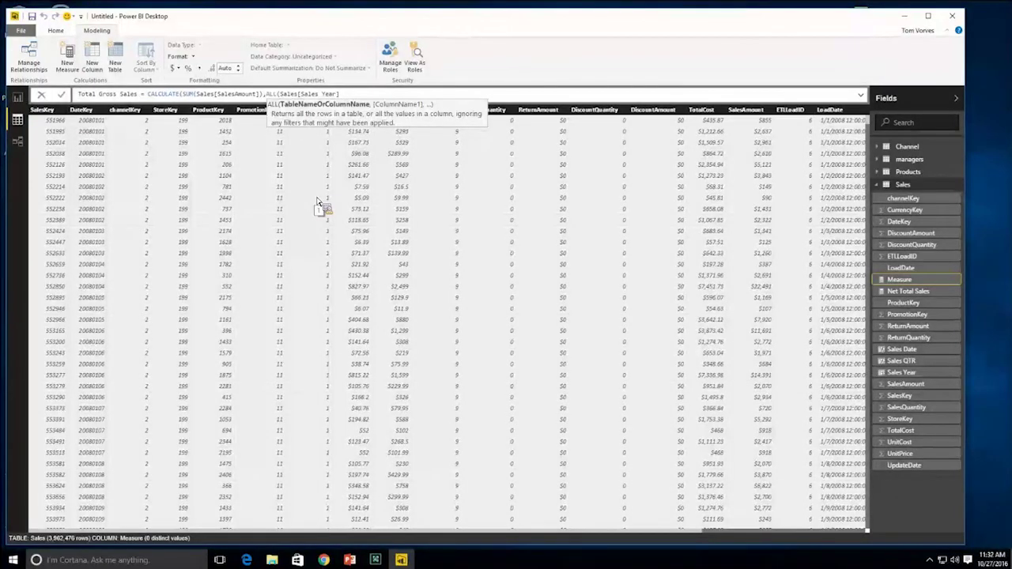
pyautogui.write(')')
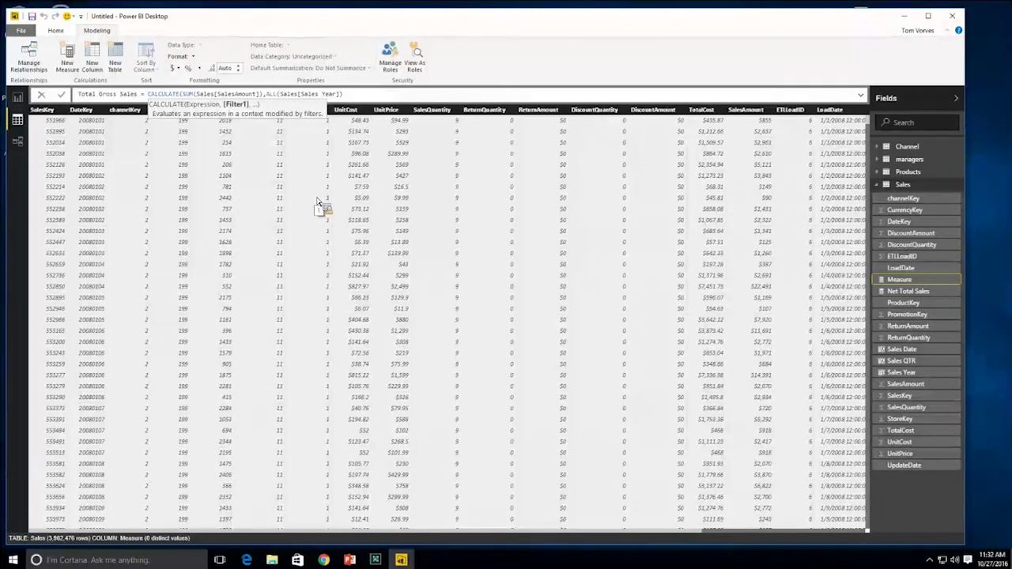
pyautogui.write(',')
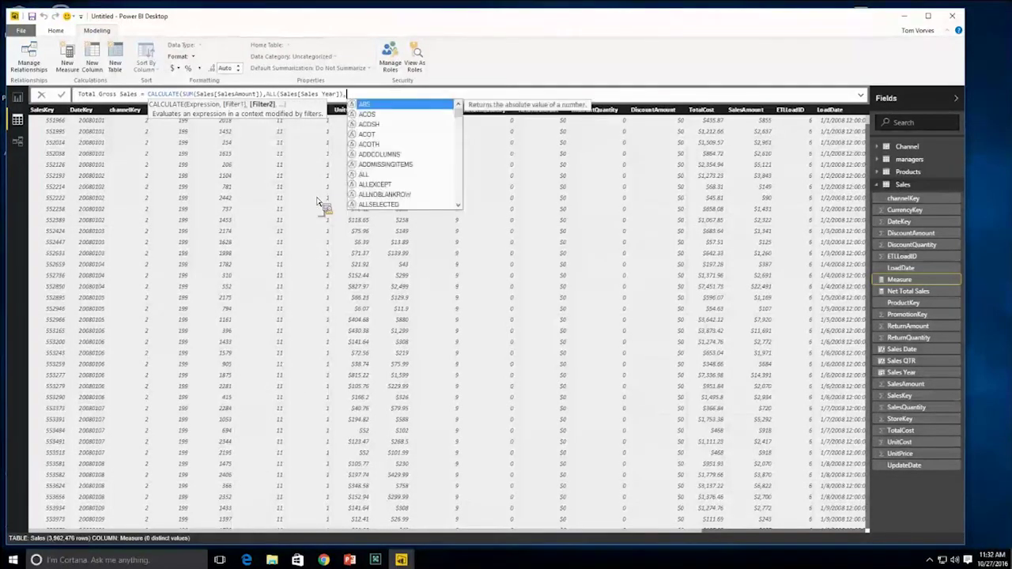
pyautogui.write('ALL(')
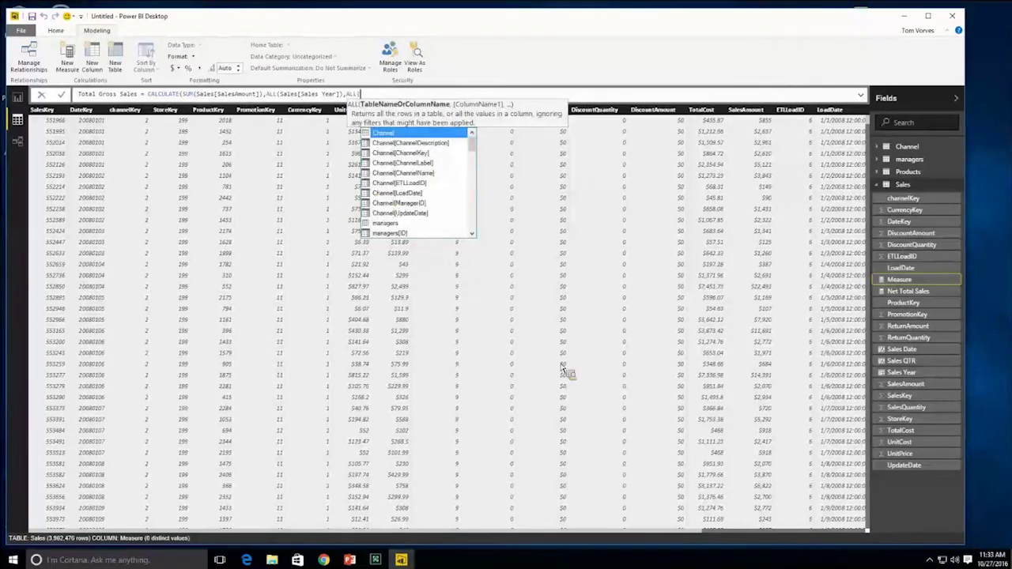
pyautogui.write('Sales')
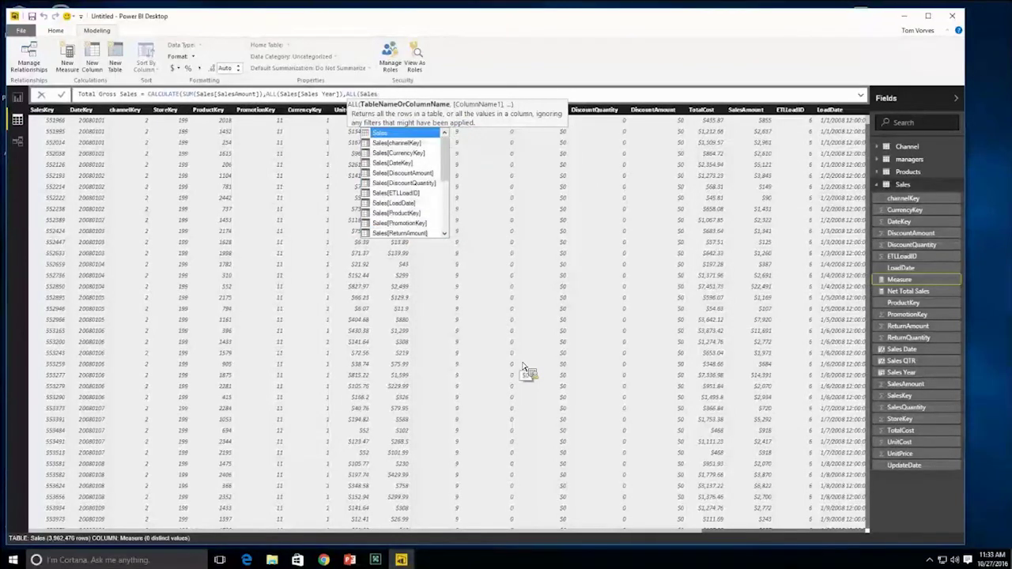
pyautogui.write('(')
pyautogui.press('BackSpace')
pyautogui.write('[Sa')
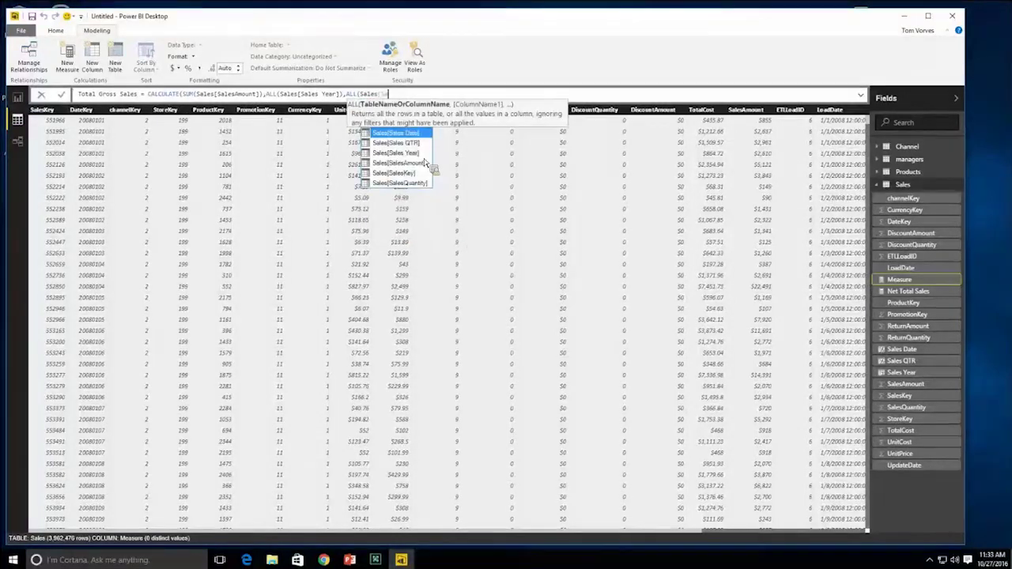
pyautogui.doubleClick(419, 145)
pyautogui.write('),')
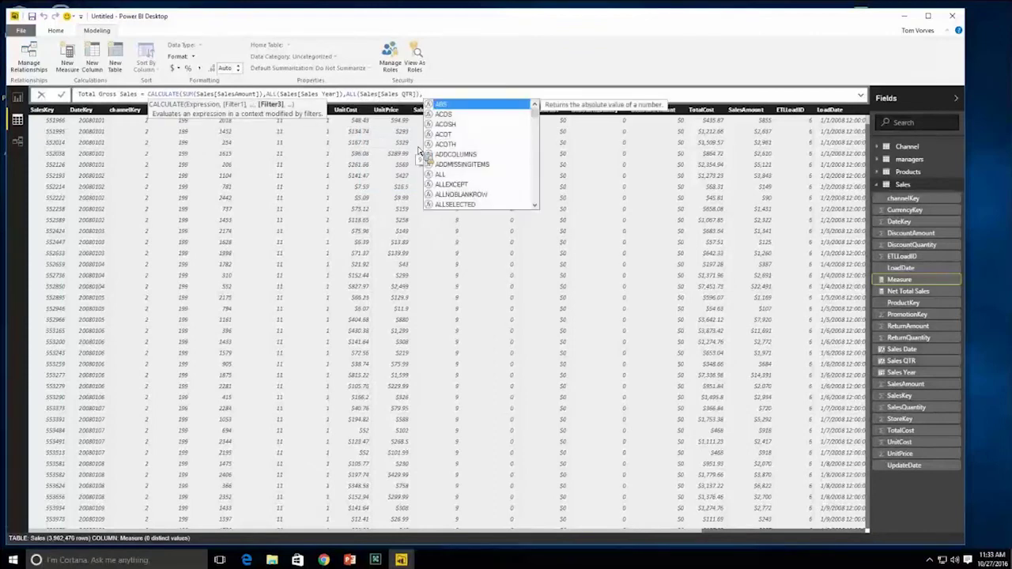
# - Add ALL(Products[BrandName]) as the final filter, close the parentheses and commit the measure
pyautogui.doubleClick(440, 174)
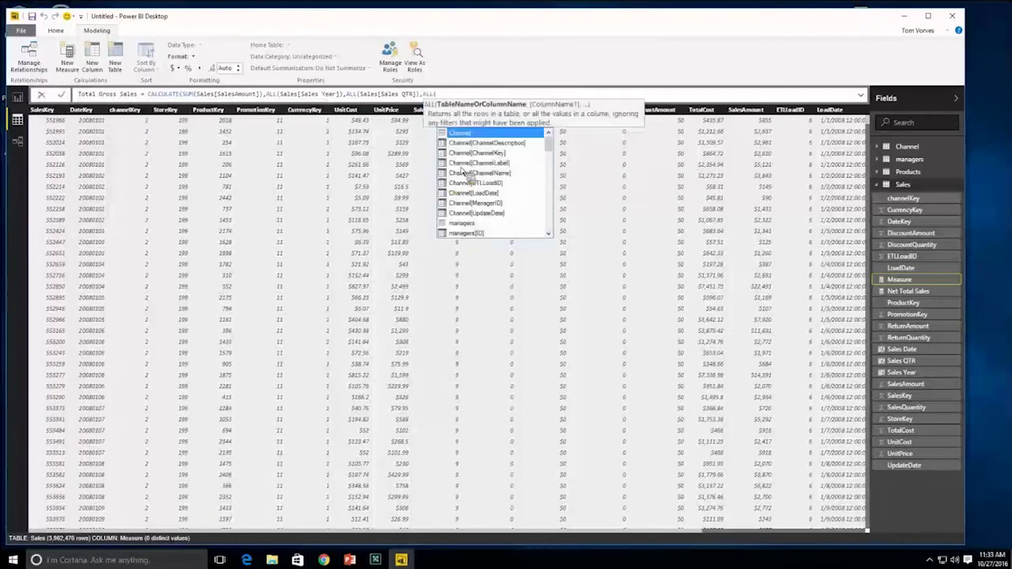
pyautogui.write('Sales')
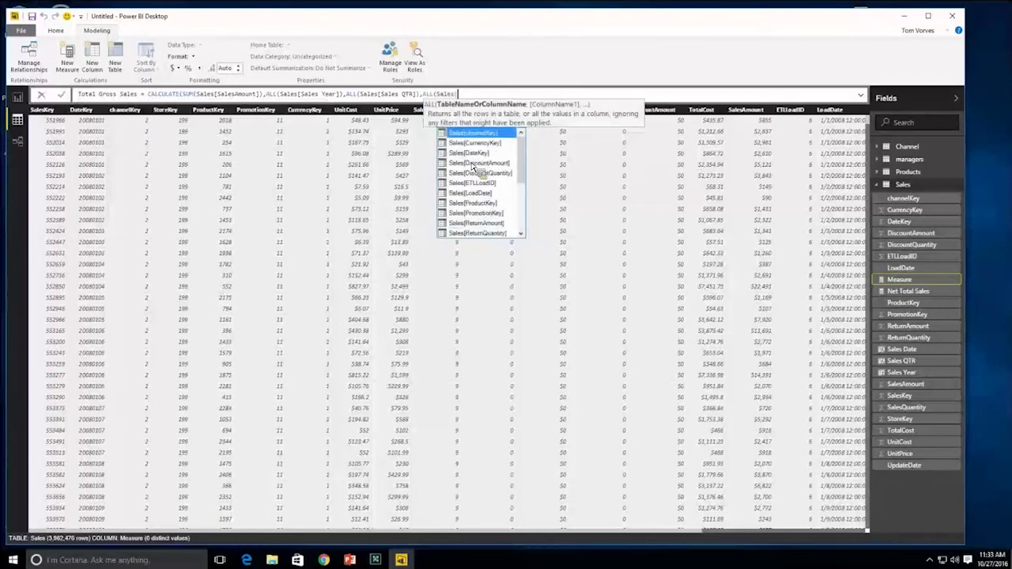
pyautogui.write('[S')
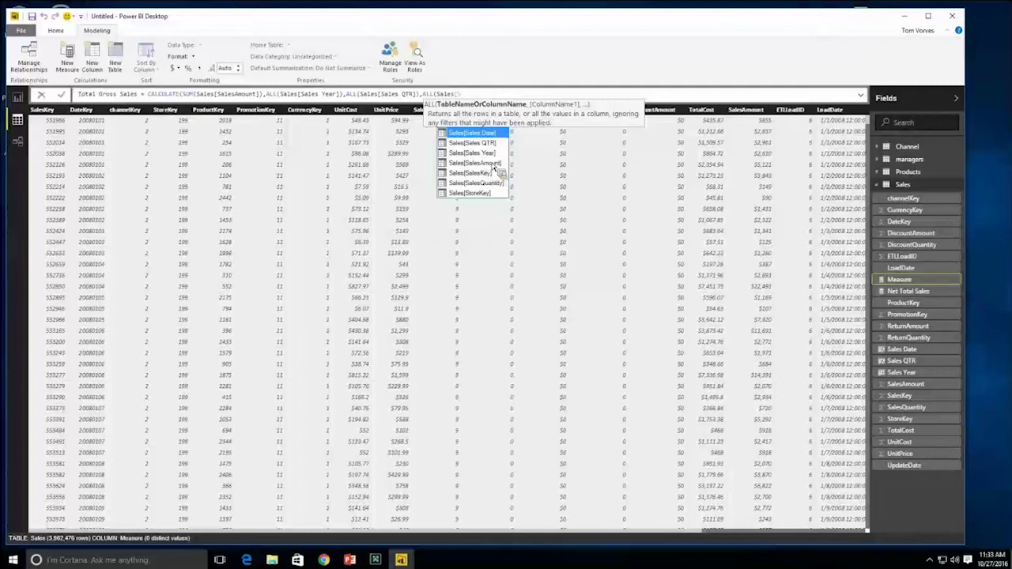
pyautogui.doubleClick(488, 152)
pyautogui.press('BackSpace')
pyautogui.press('BackSpace')
pyautogui.press('BackSpace')
pyautogui.press('BackSpace')
pyautogui.press('BackSpace')
pyautogui.press('BackSpace')
pyautogui.press('BackSpace')
pyautogui.press('BackSpace')
pyautogui.press('BackSpace')
pyautogui.press('BackSpace')
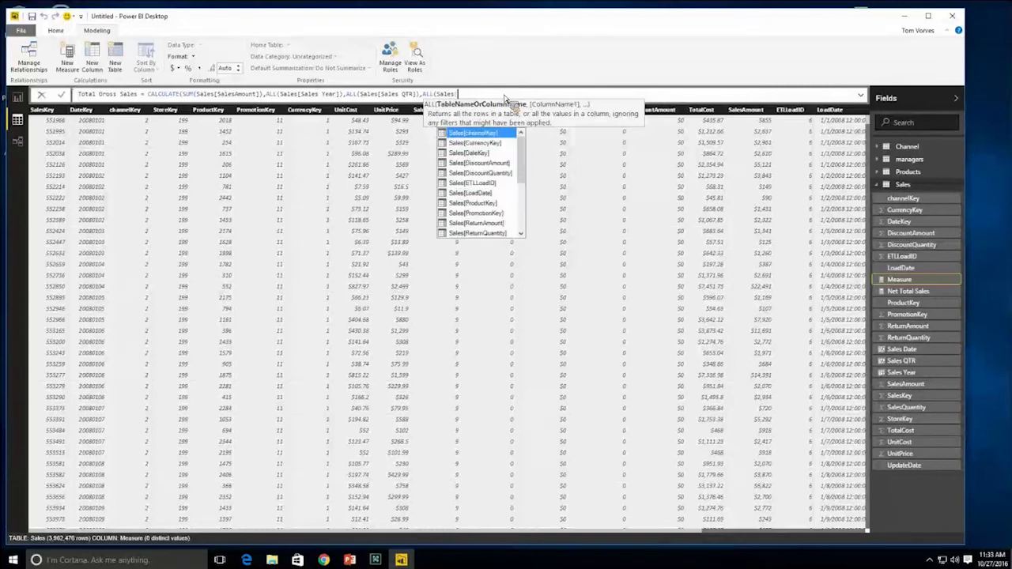
pyautogui.press('BackSpace')
pyautogui.press('BackSpace')
pyautogui.press('BackSpace')
pyautogui.press('BackSpace')
pyautogui.press('BackSpace')
pyautogui.press('BackSpace')
pyautogui.write('Pro')
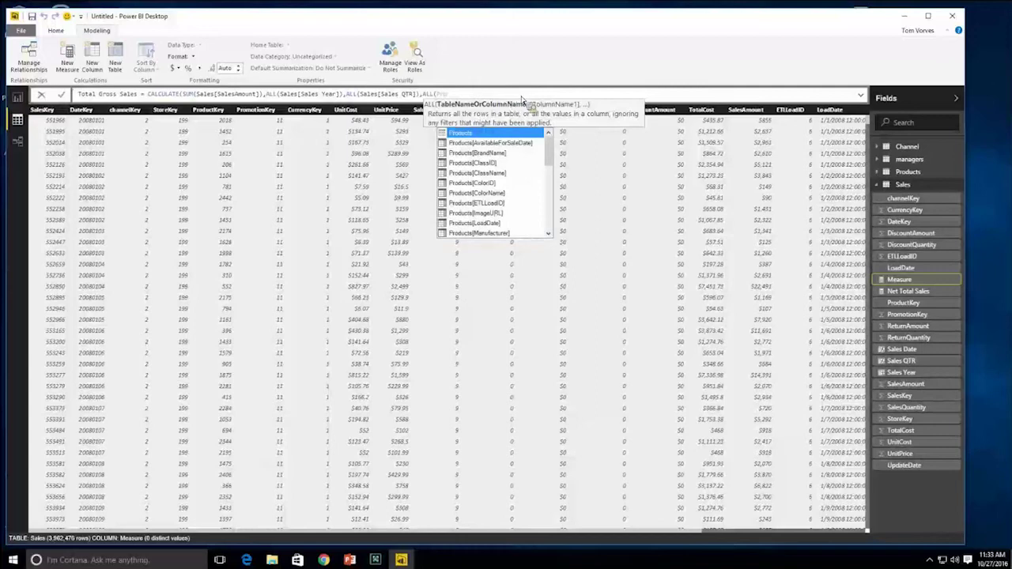
pyautogui.click(510, 155)
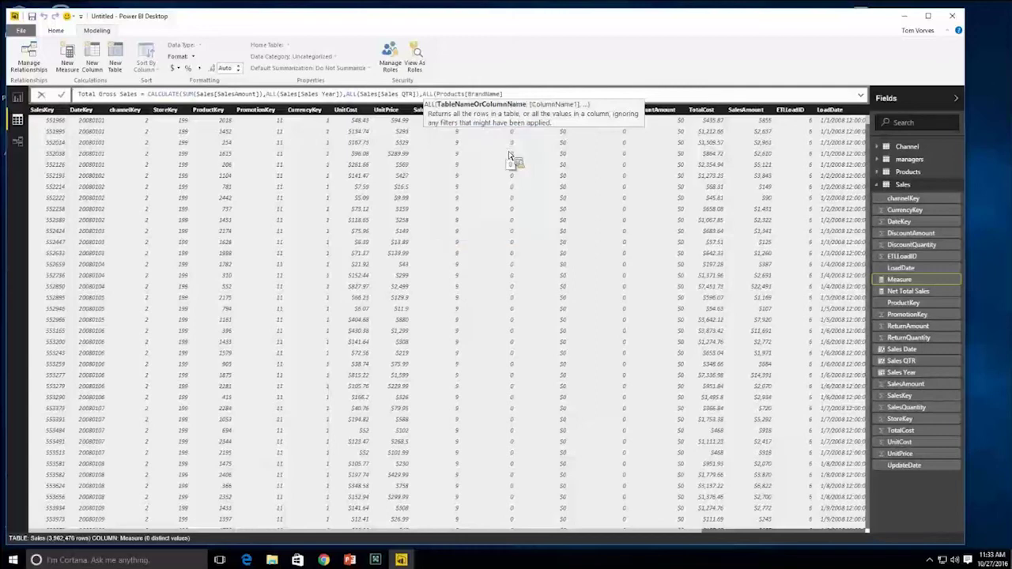
pyautogui.write(')')
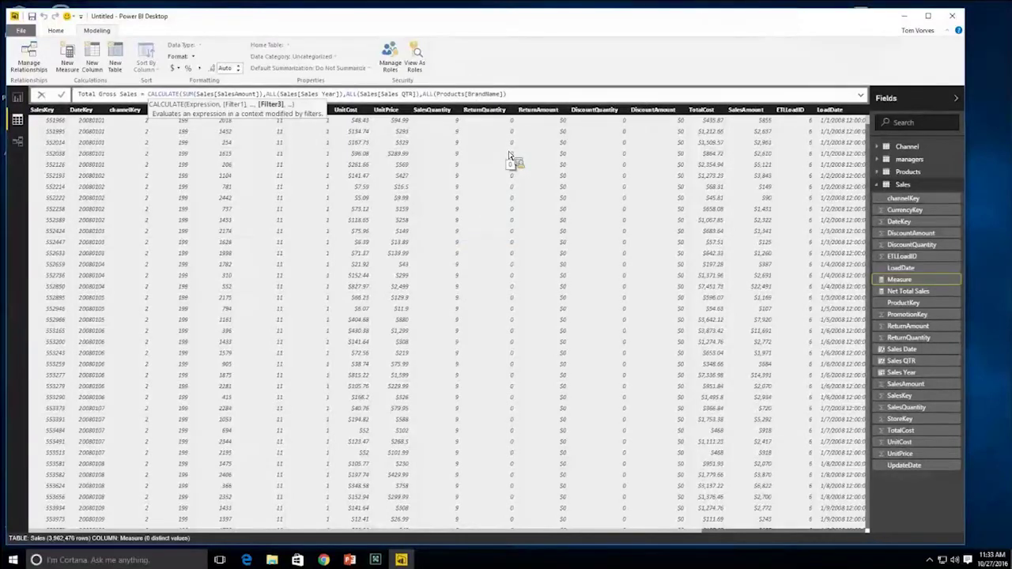
pyautogui.write(')')
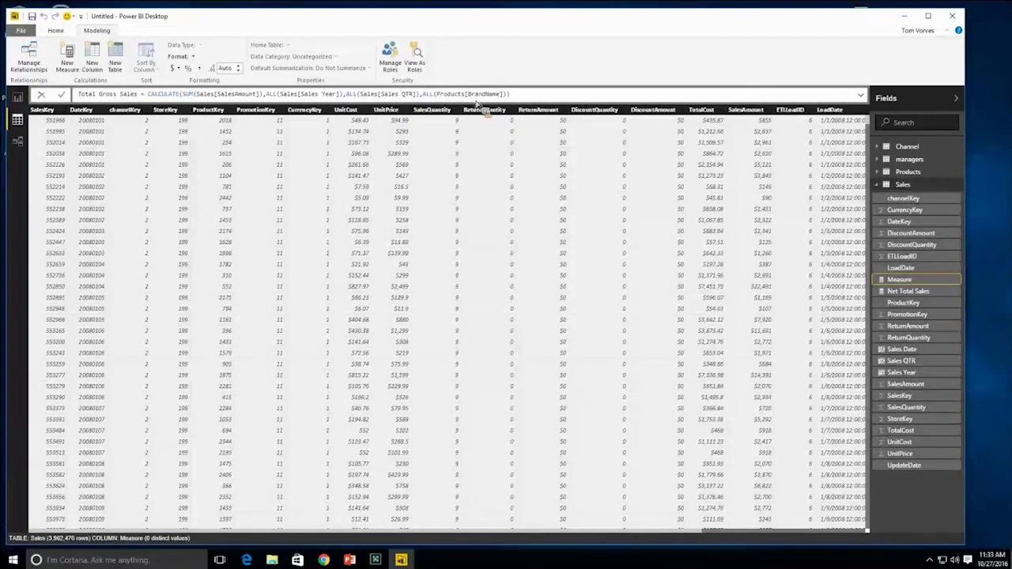
pyautogui.press('Return')
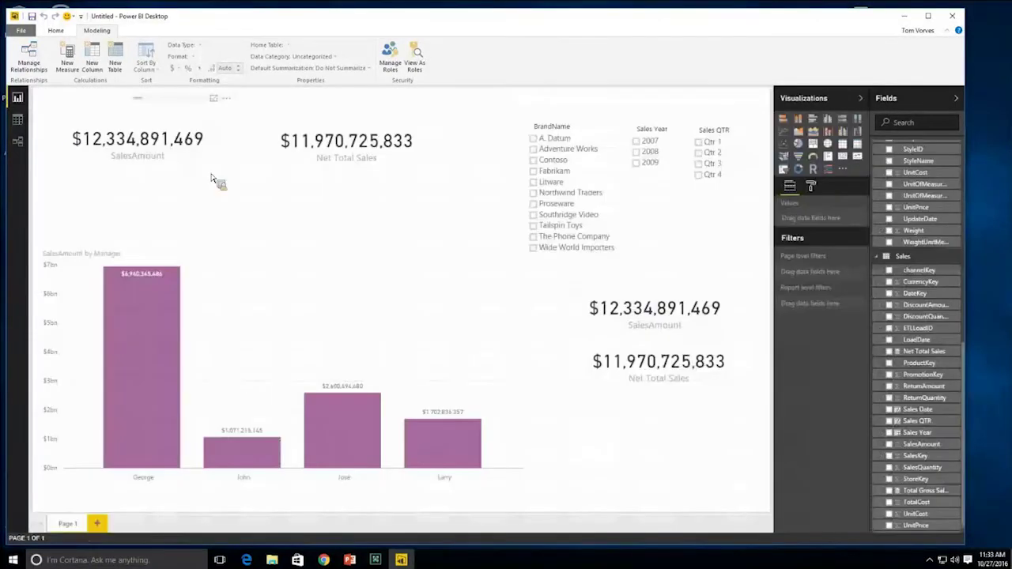
pyautogui.click(182, 175)
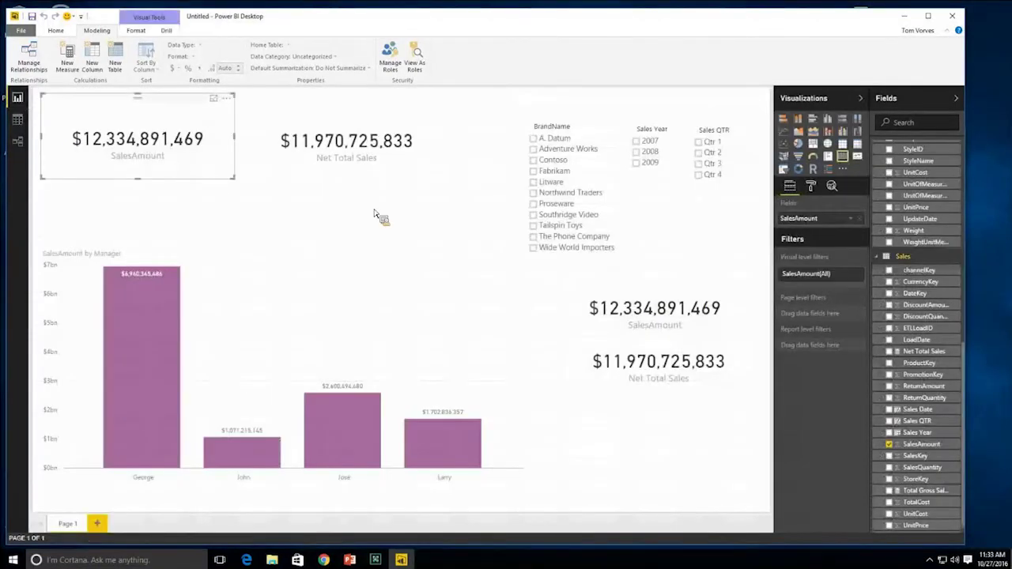
pyautogui.click(535, 183)
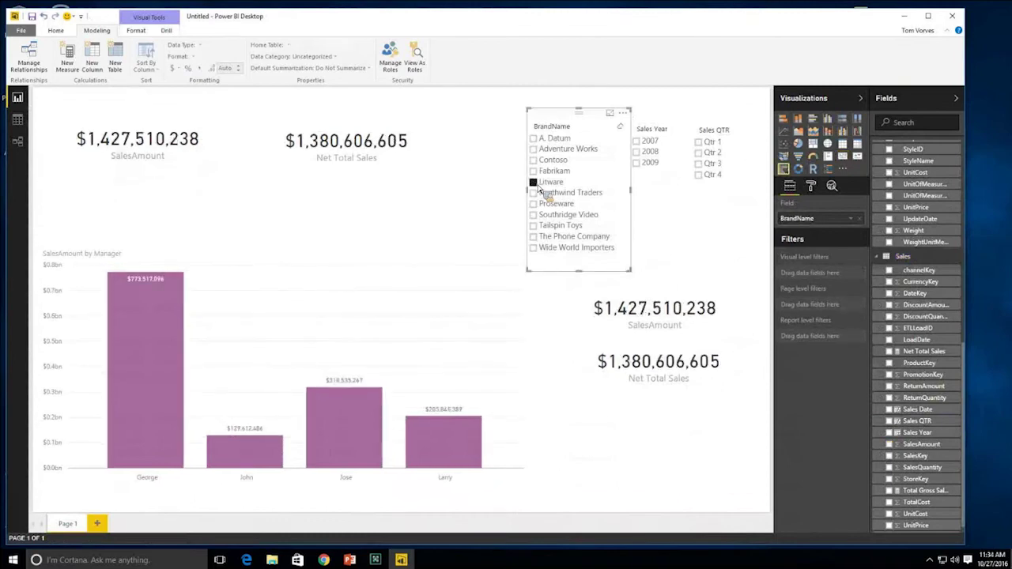
pyautogui.moveTo(68, 124); pyautogui.dragTo(207, 176)
pyautogui.moveTo(576, 286)
pyautogui.mouseDown()
pyautogui.moveTo(599, 308)
pyautogui.moveTo(715, 341)
pyautogui.mouseUp()
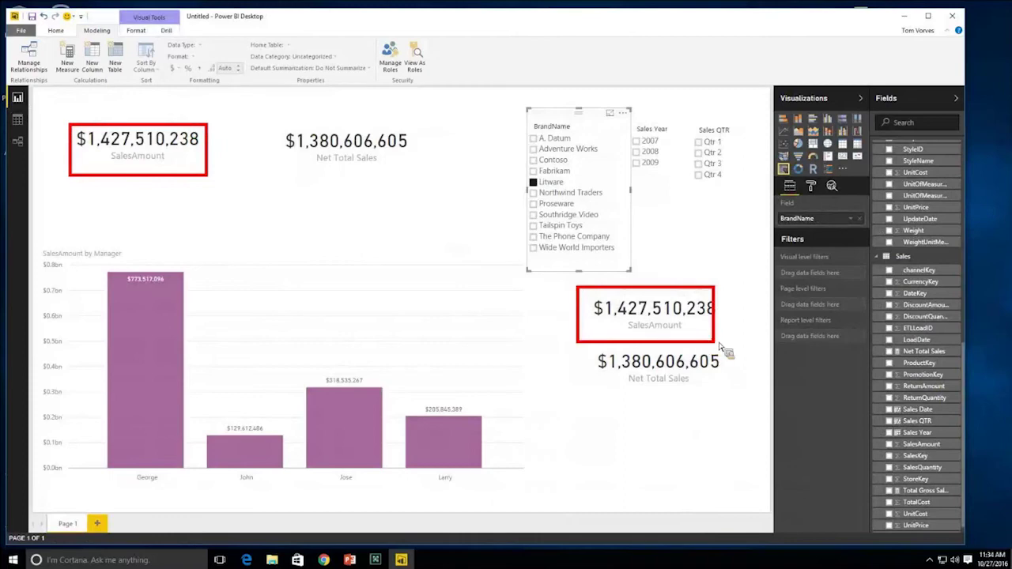
pyautogui.press('Escape')
pyautogui.click(534, 183)
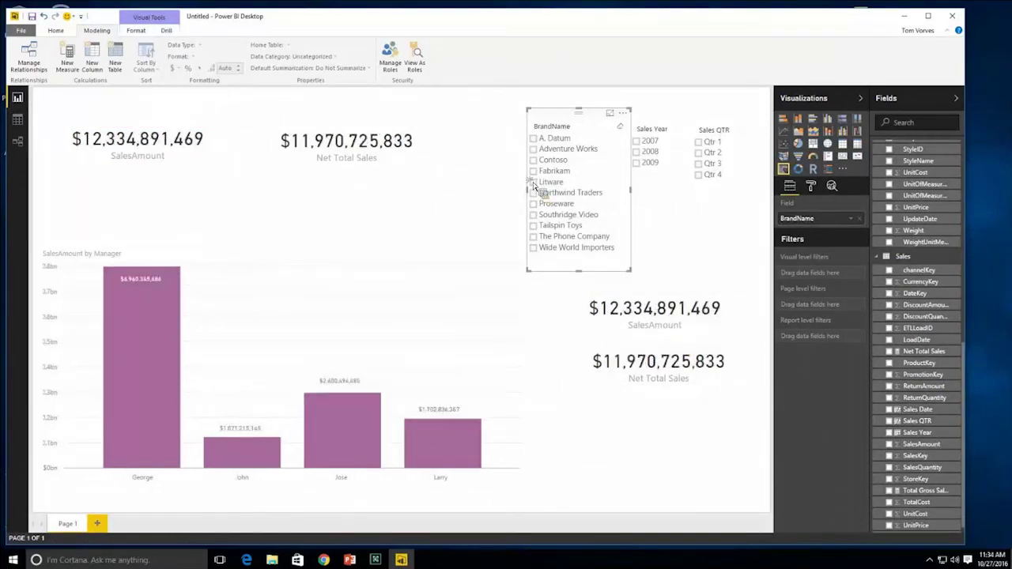
pyautogui.click(210, 160)
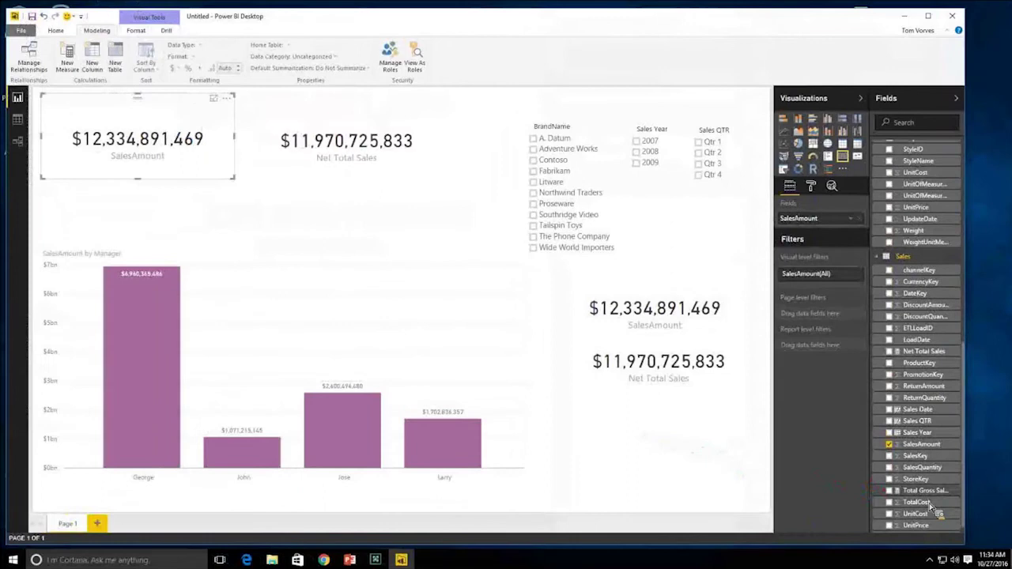
# - Show the Total Gross Sales measure in the top-left card
pyautogui.moveTo(862, 473); pyautogui.dragTo(878, 482)
pyautogui.moveTo(856, 374); pyautogui.dragTo(815, 218)
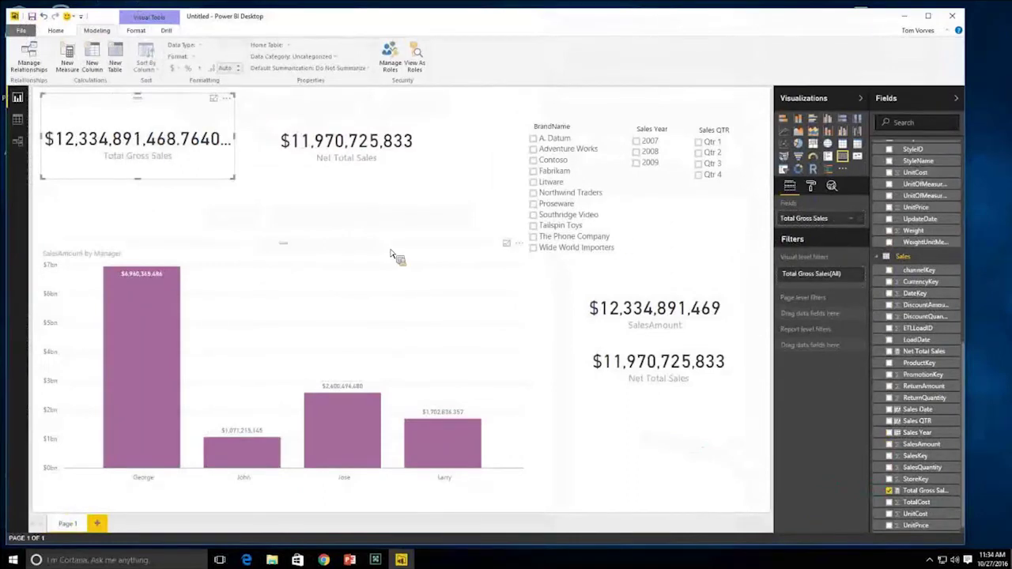
pyautogui.click(360, 236)
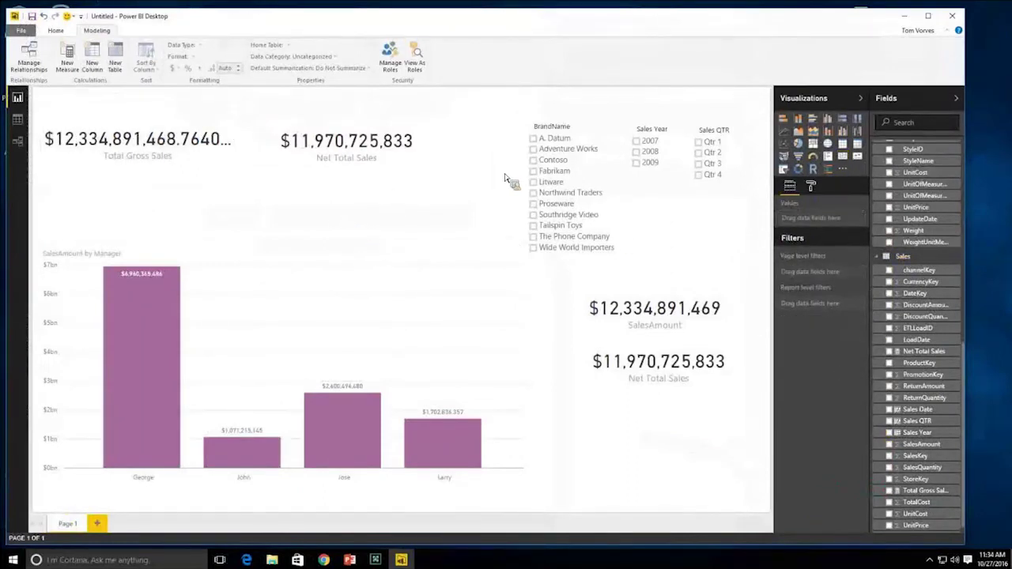
# - Filter by Litware, 2008 and Qtr 3, clear them all, then select the Total Gross Sales card
pyautogui.click(535, 183)
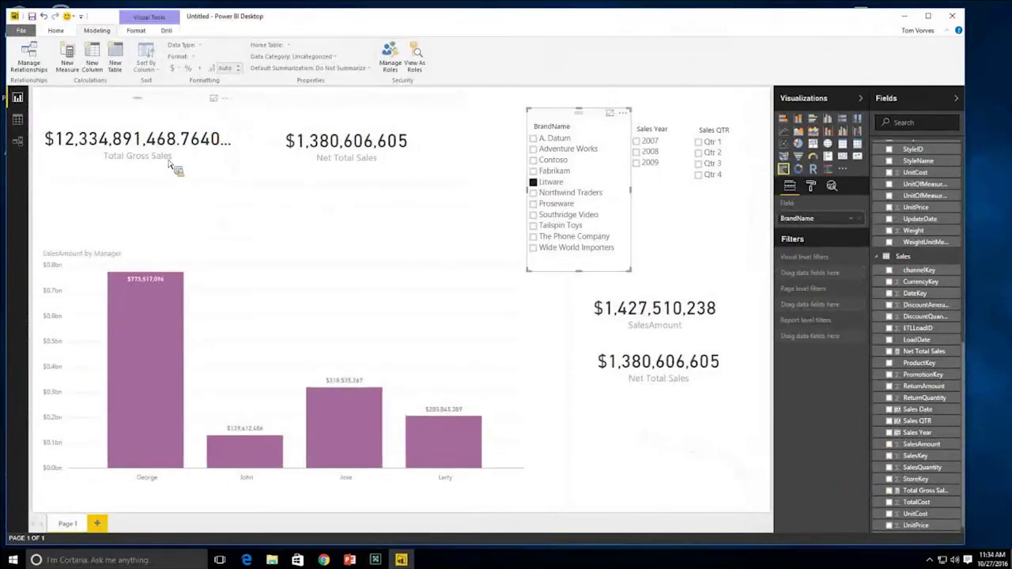
pyautogui.click(637, 152)
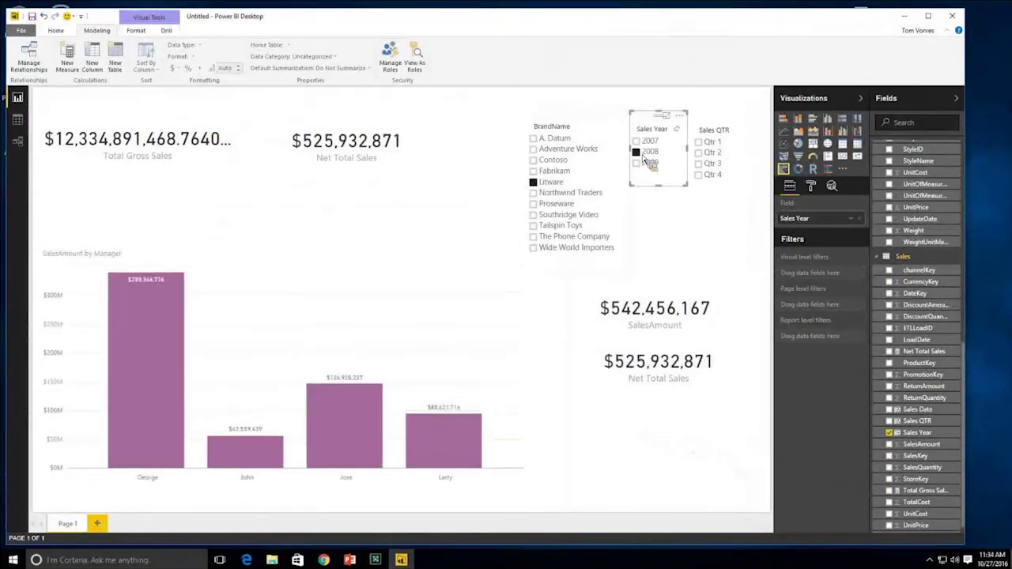
pyautogui.click(698, 163)
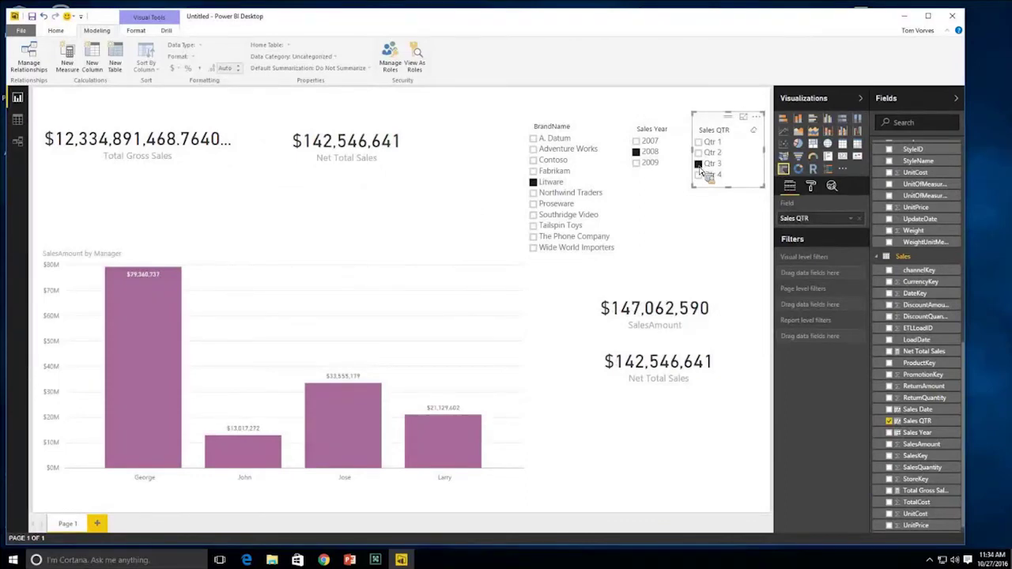
pyautogui.click(698, 165)
pyautogui.click(637, 152)
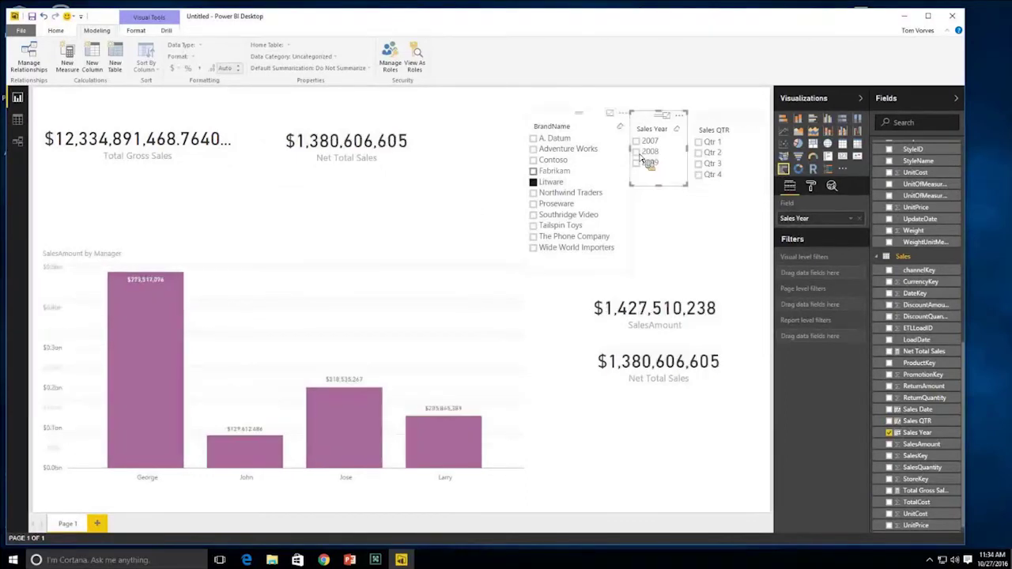
pyautogui.click(538, 185)
pyautogui.click(487, 198)
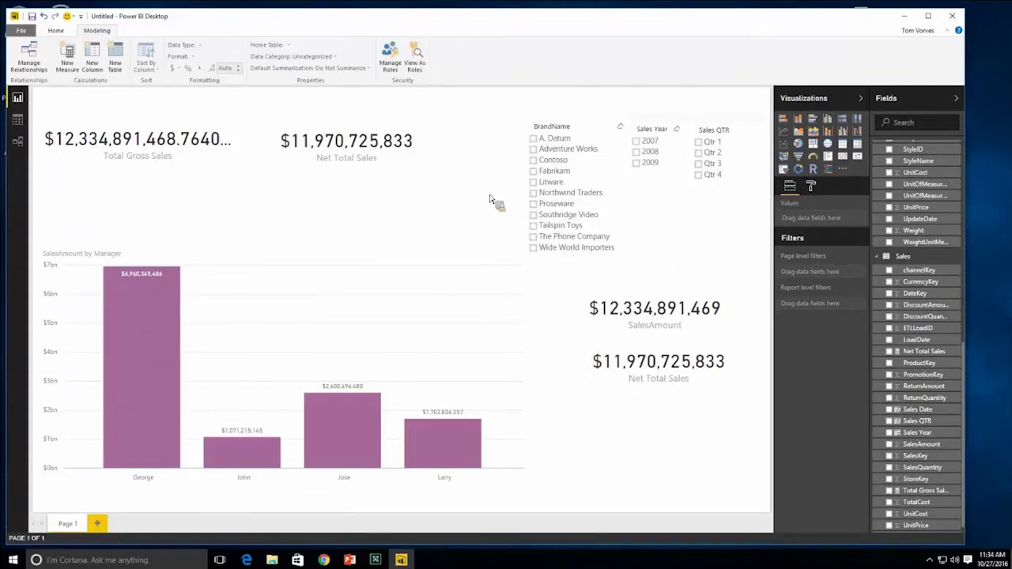
pyautogui.click(198, 171)
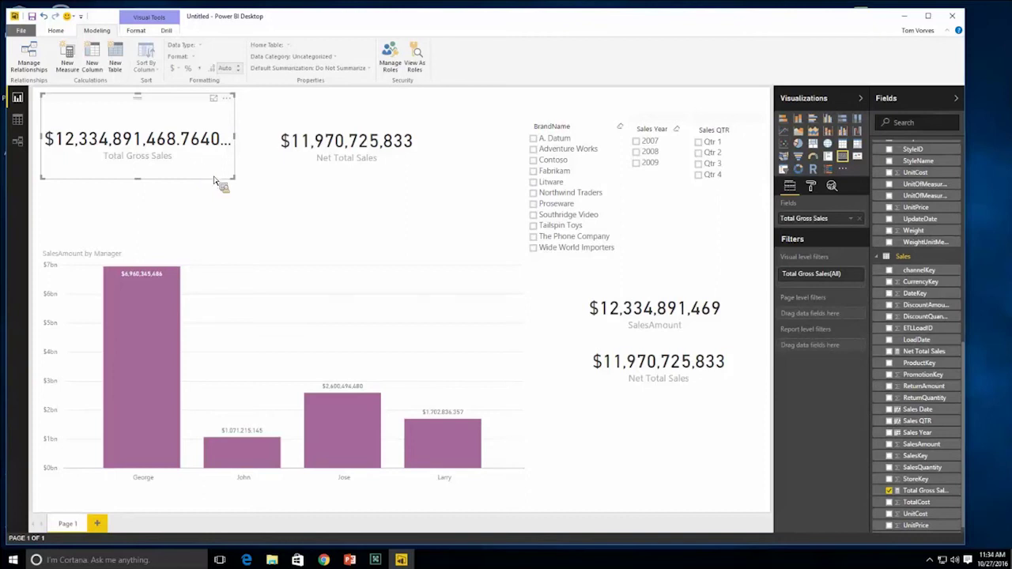
# - Set the card's data label to Display units None and 0 decimal places, then open Save As
pyautogui.click(811, 185)
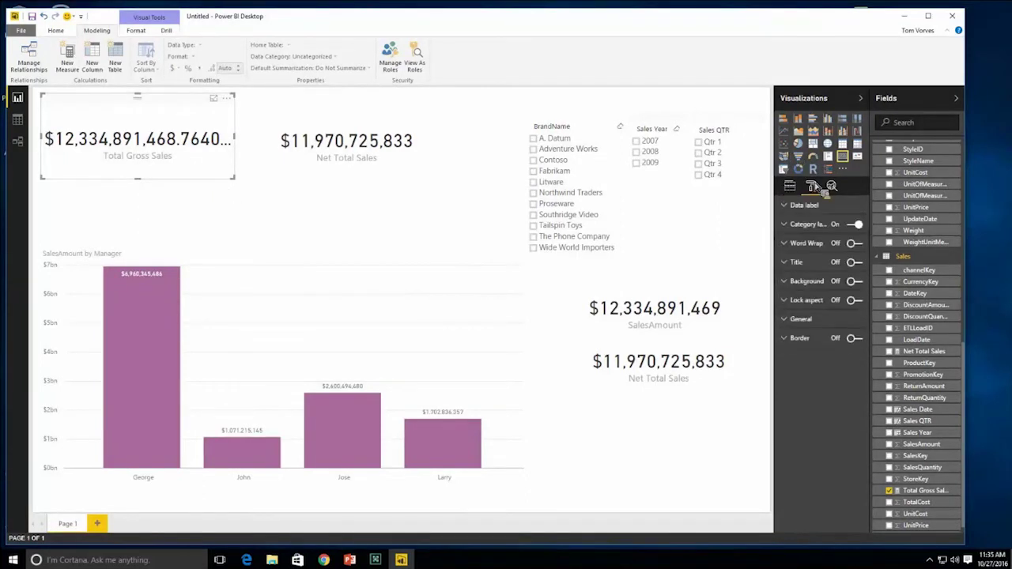
pyautogui.click(801, 206)
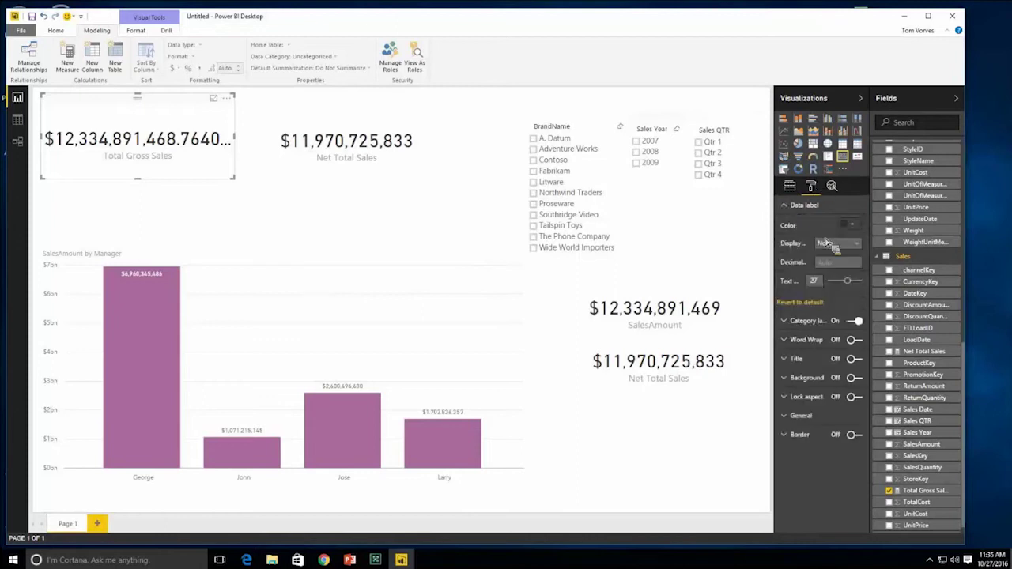
pyautogui.click(834, 243)
pyautogui.click(838, 266)
pyautogui.write('0')
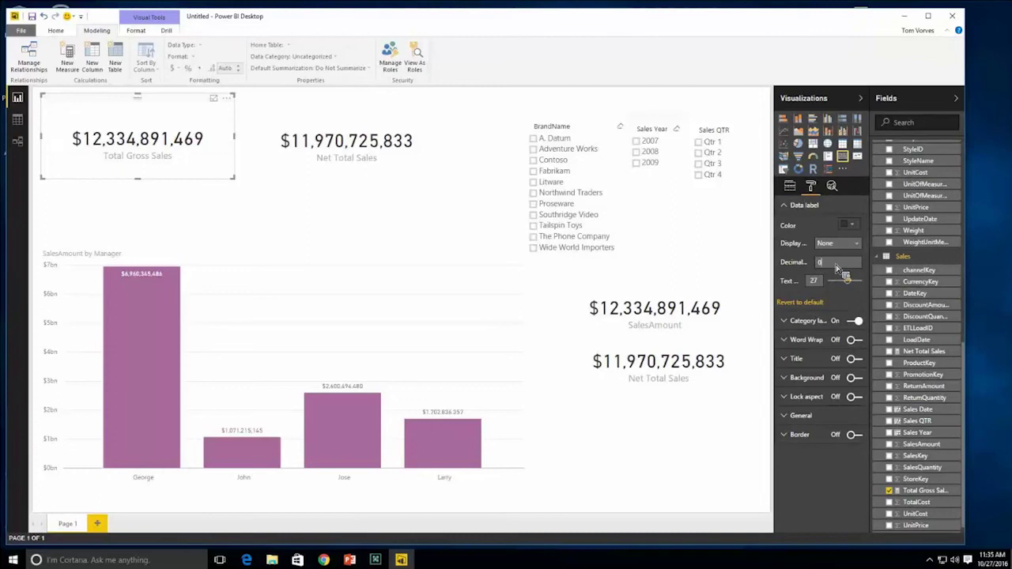
pyautogui.click(759, 281)
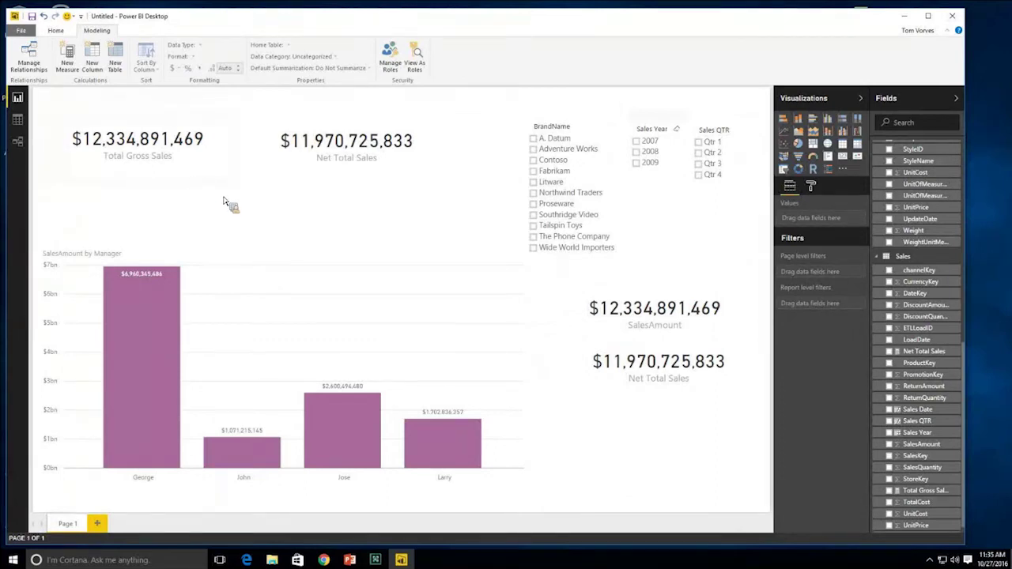
pyautogui.click(32, 16)
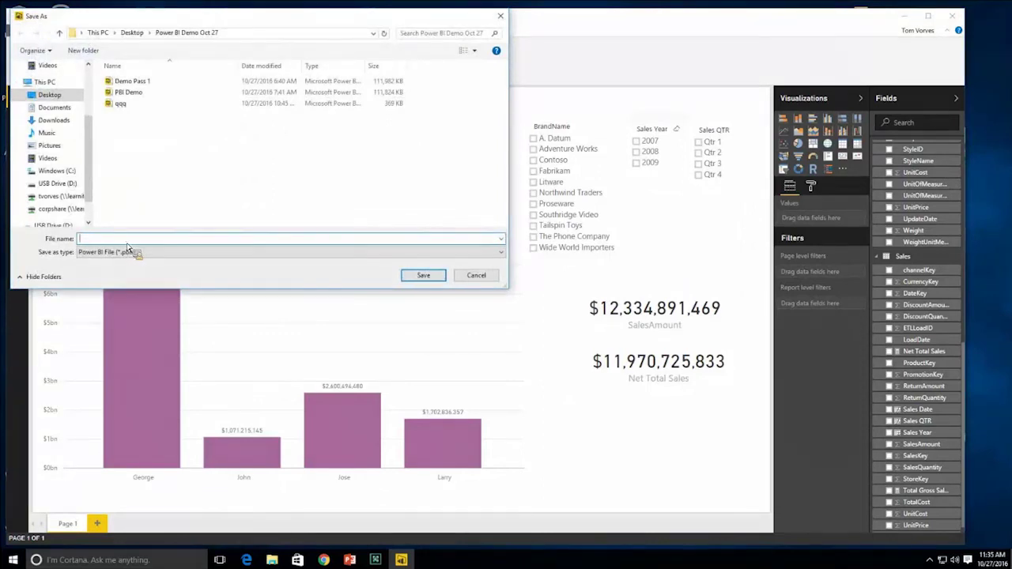
# - Save the report as 'PBI Demo For My Friends'
pyautogui.write('PBI Demo For My Friends')
pyautogui.press('Return')
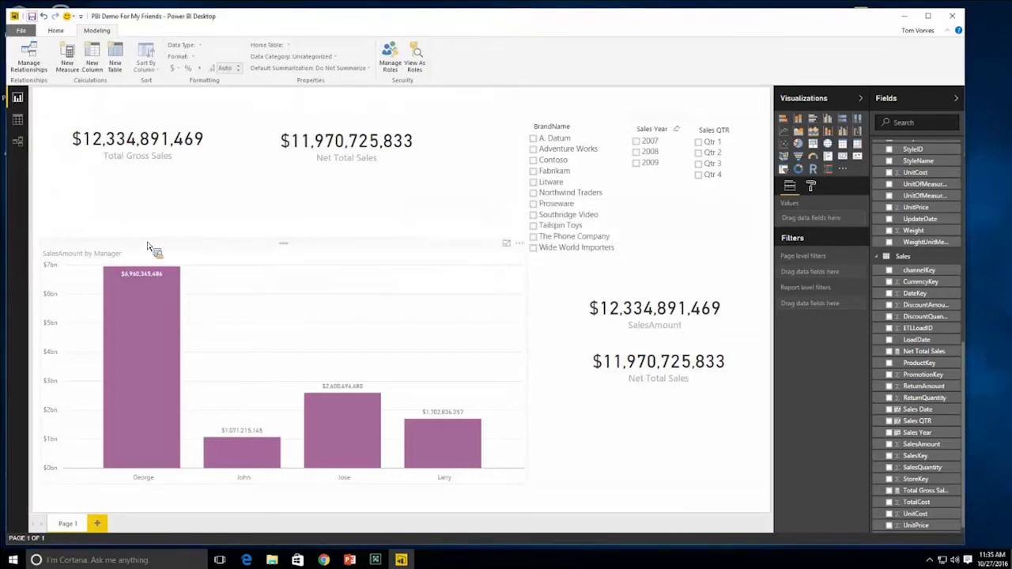
pyautogui.click(56, 30)
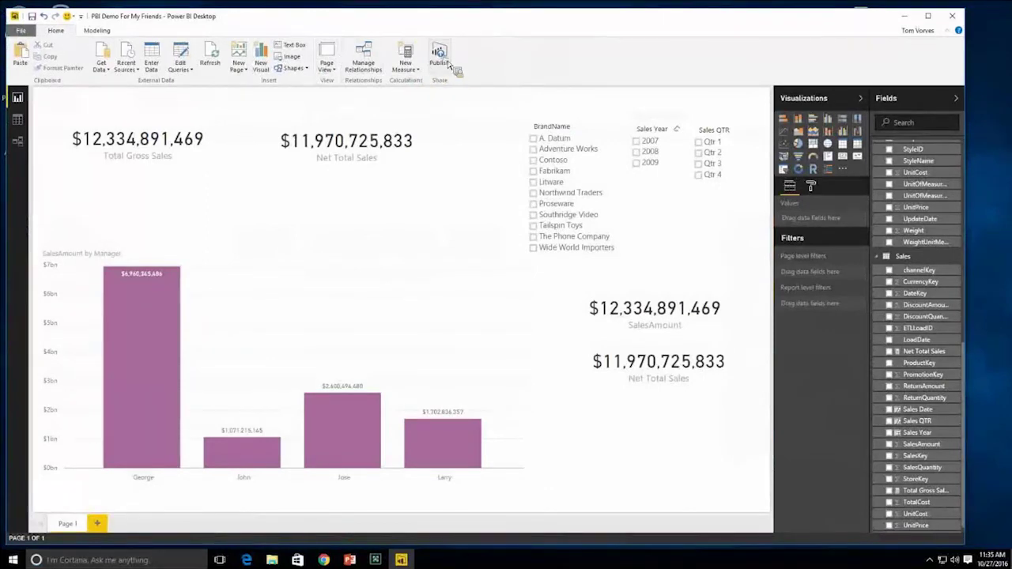
# - Publish the report to the Power BI Demo workspace
pyautogui.click(448, 65)
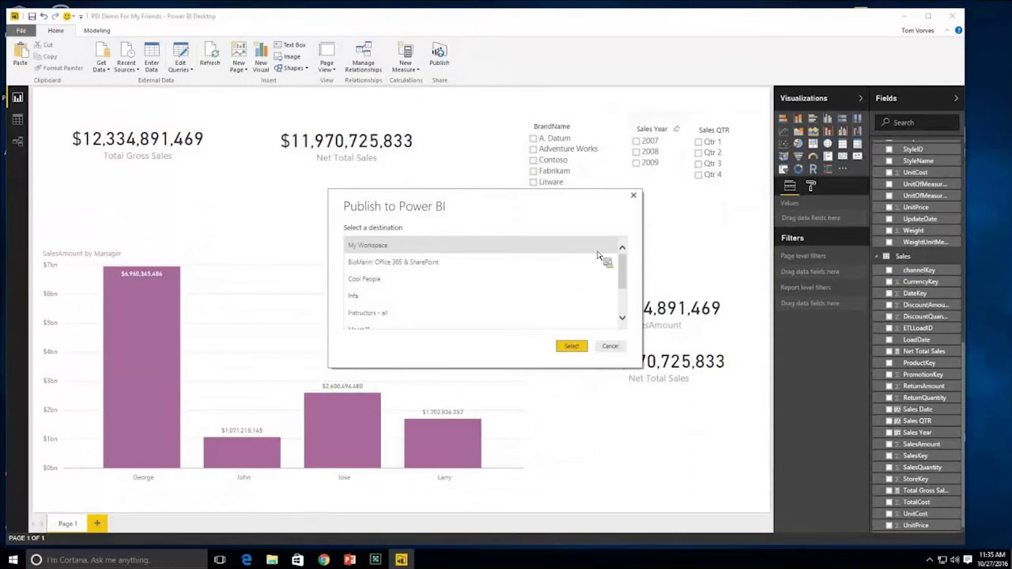
pyautogui.moveTo(624, 289); pyautogui.dragTo(626, 304)
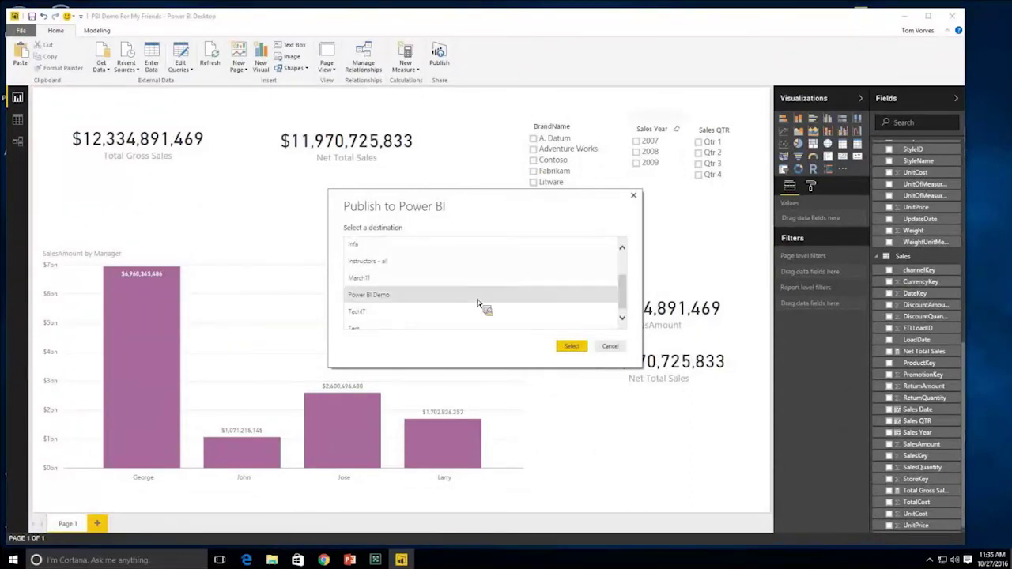
pyautogui.click(406, 304)
pyautogui.moveTo(898, 21)
pyautogui.mouseDown()
pyautogui.moveTo(946, 46)
pyautogui.moveTo(884, 63)
pyautogui.mouseUp()
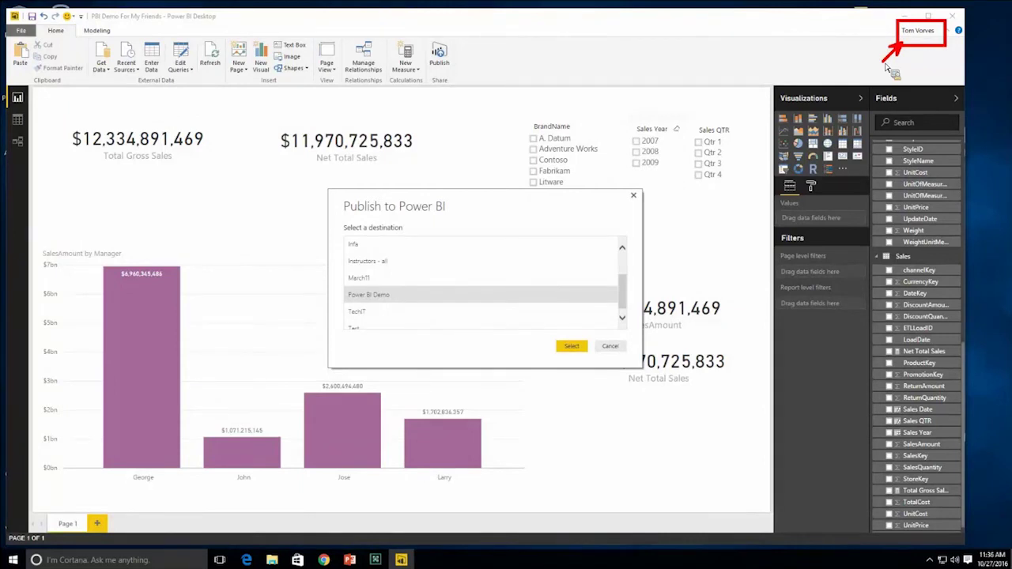
pyautogui.press('Escape')
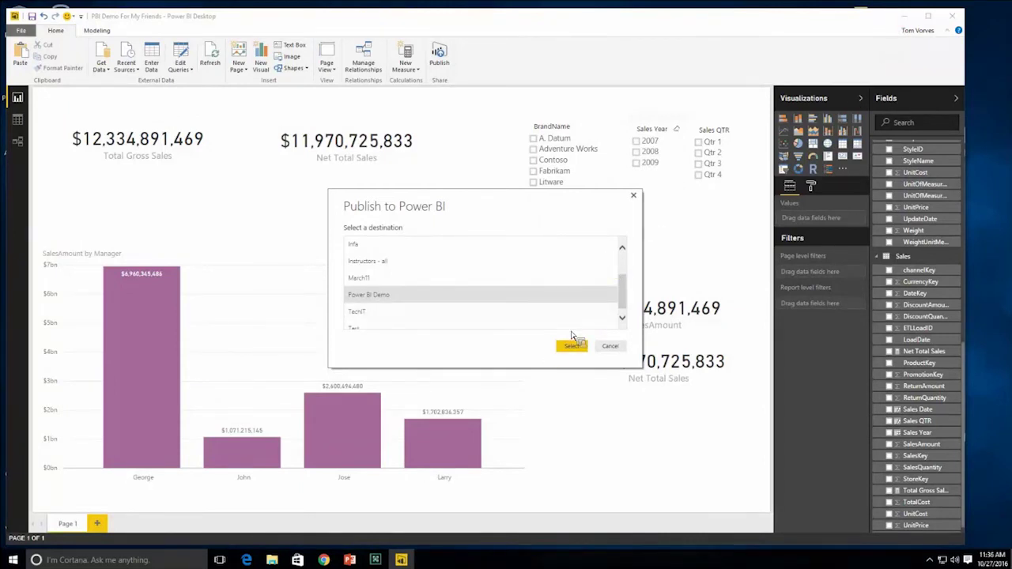
pyautogui.click(570, 347)
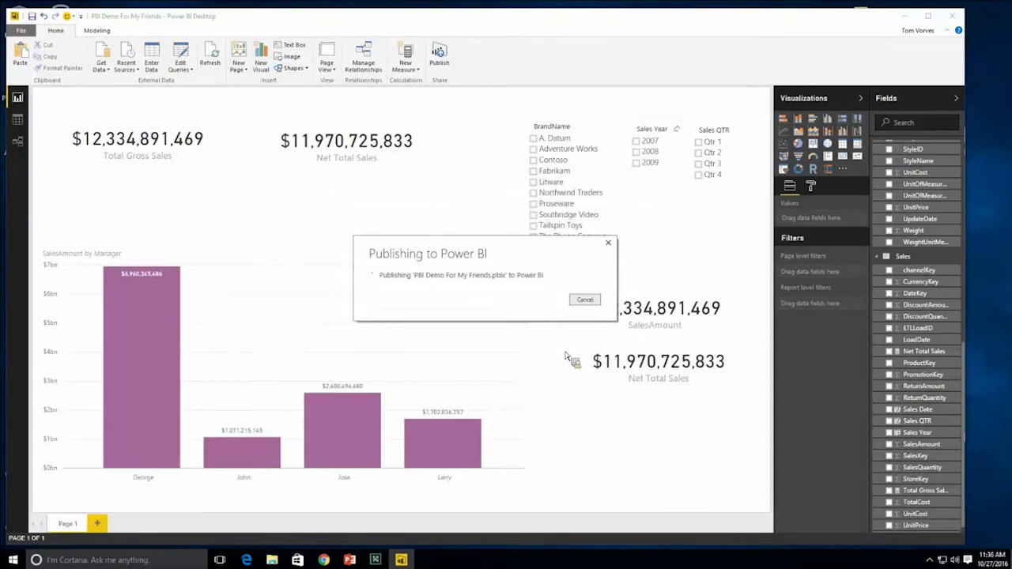
pyautogui.click(323, 560)
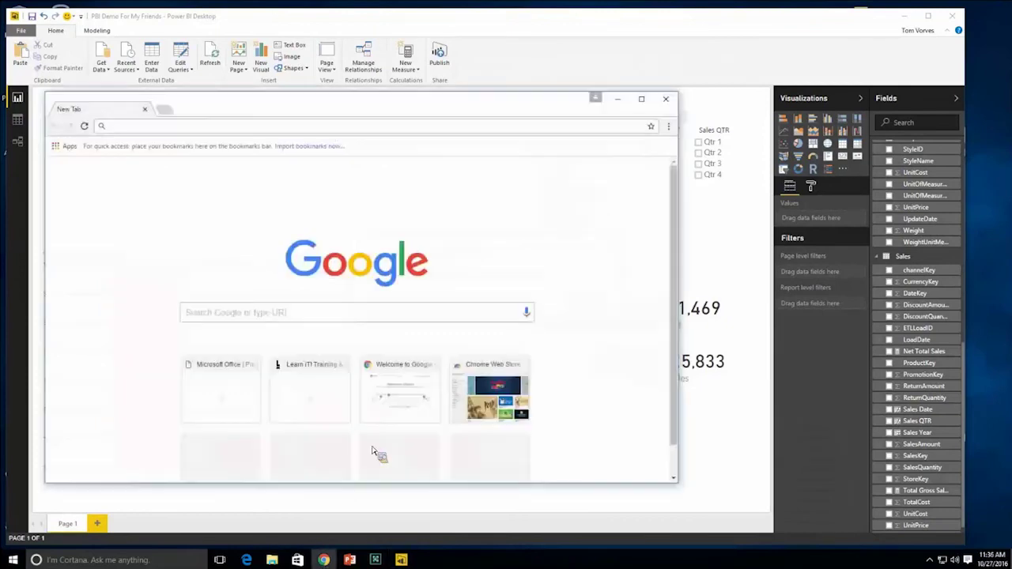
pyautogui.write('www.learnmi')
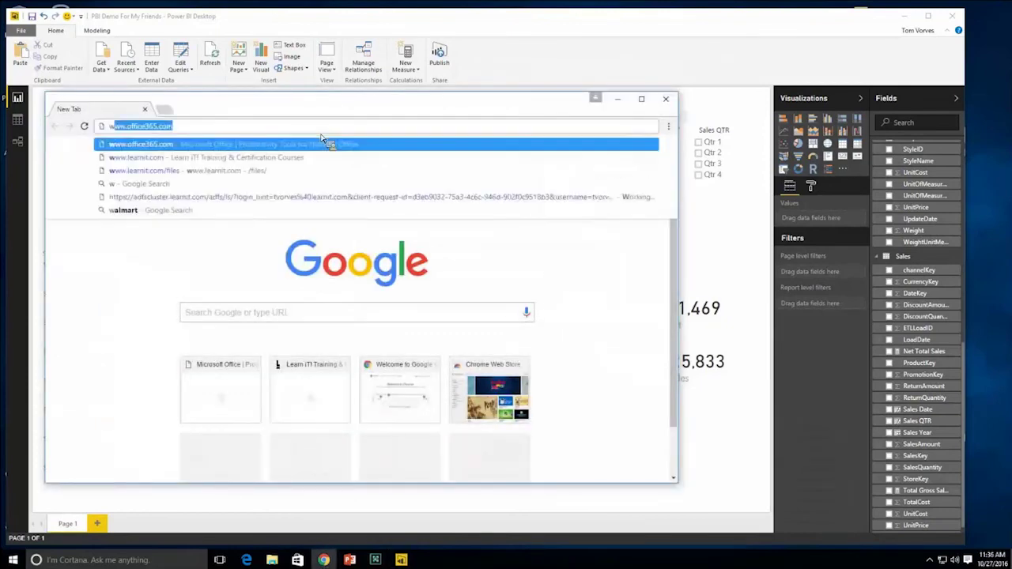
pyautogui.press('BackSpace')
pyautogui.press('BackSpace')
pyautogui.press('BackSpace')
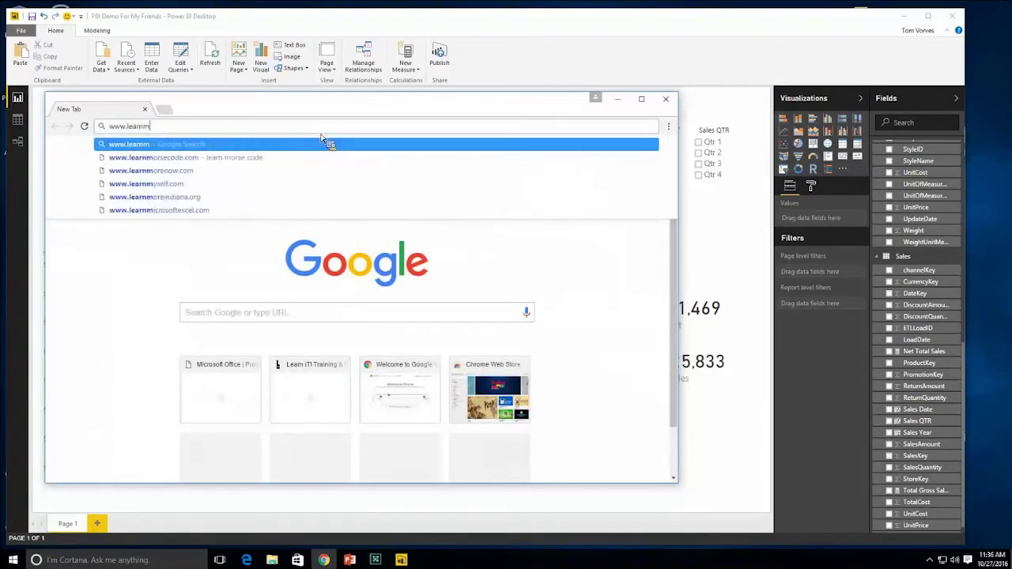
pyautogui.write('nit.co')
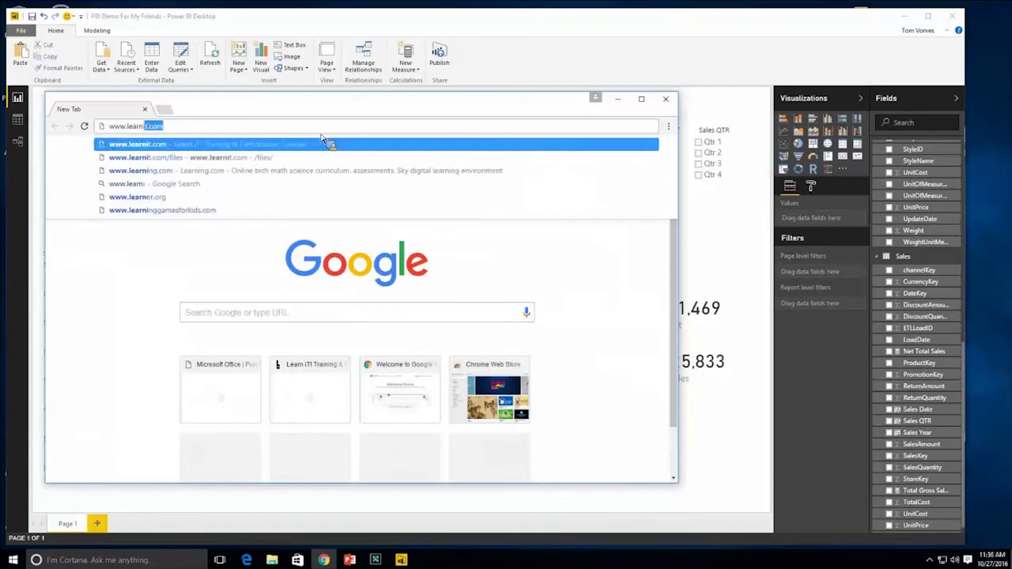
pyautogui.write('m')
pyautogui.press('Return')
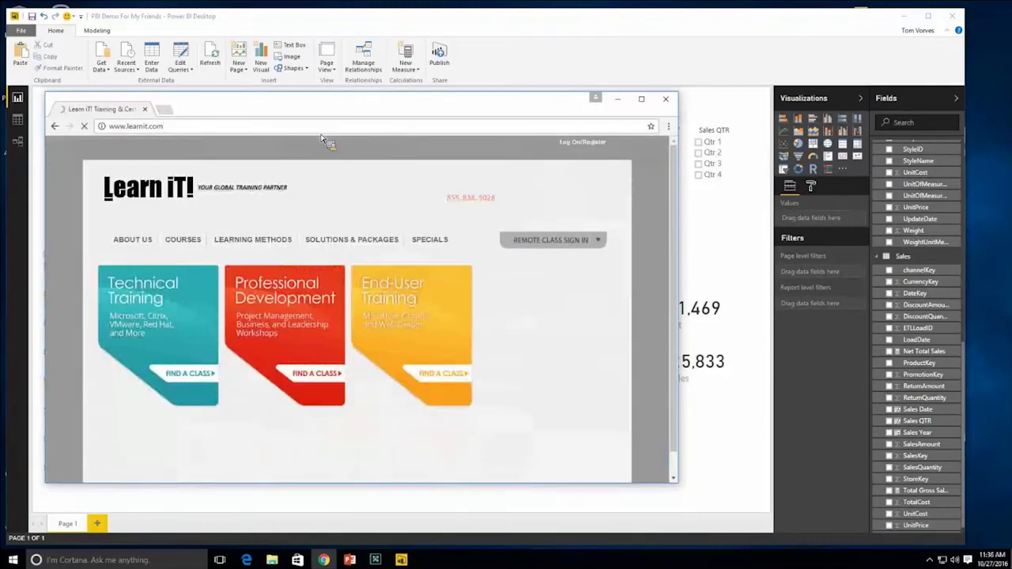
pyautogui.moveTo(324, 97); pyautogui.dragTo(307, 26)
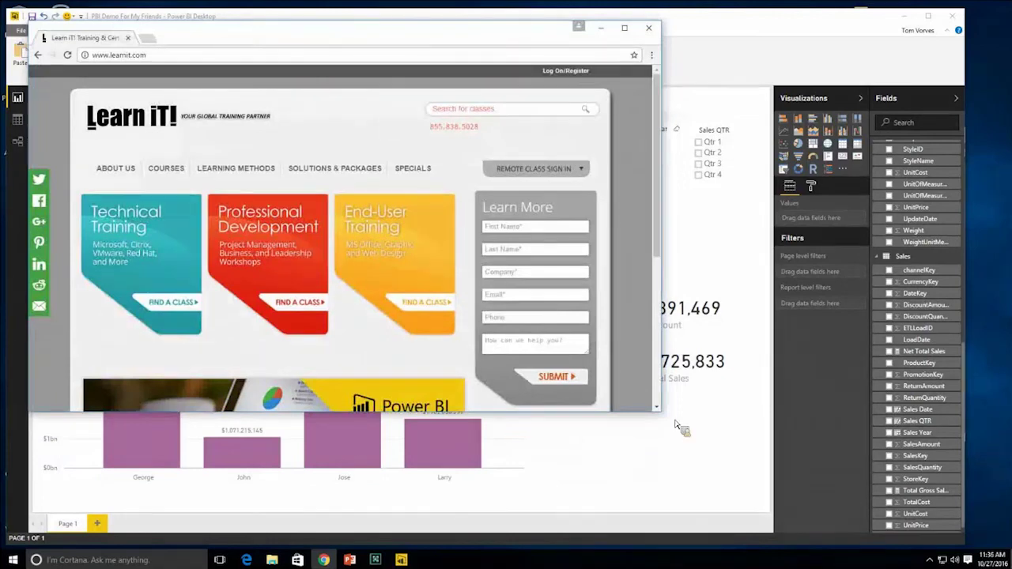
pyautogui.moveTo(697, 513); pyautogui.dragTo(704, 528)
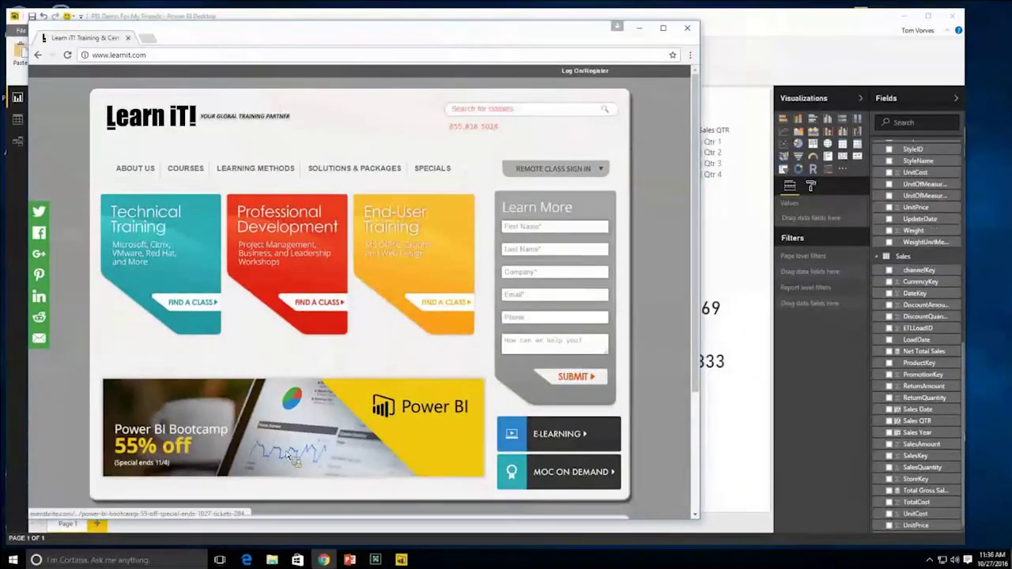
# - Open the Power BI Bootcamp event page, then minimize the browser
pyautogui.click(423, 439)
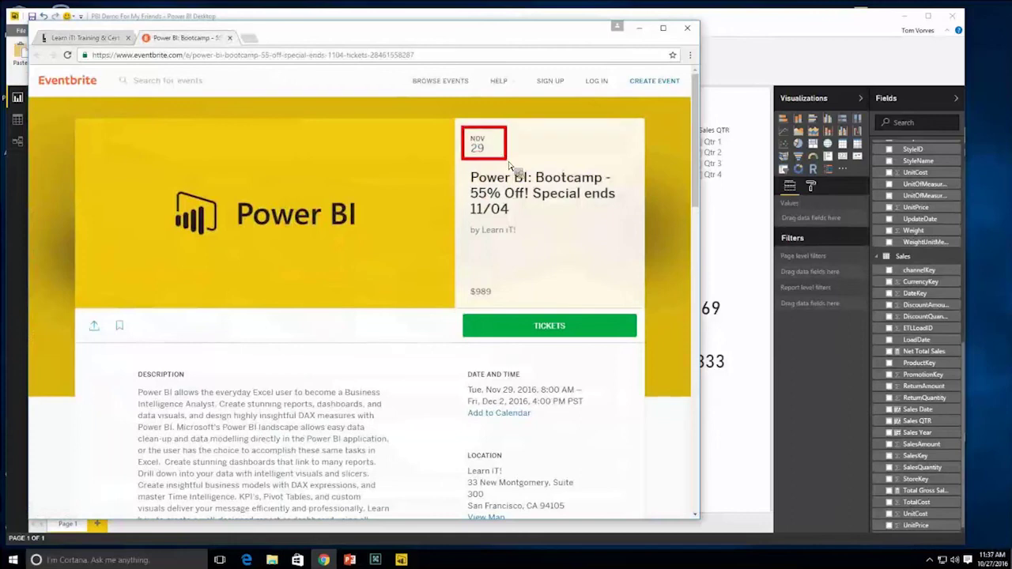
pyautogui.moveTo(464, 183); pyautogui.dragTo(505, 204)
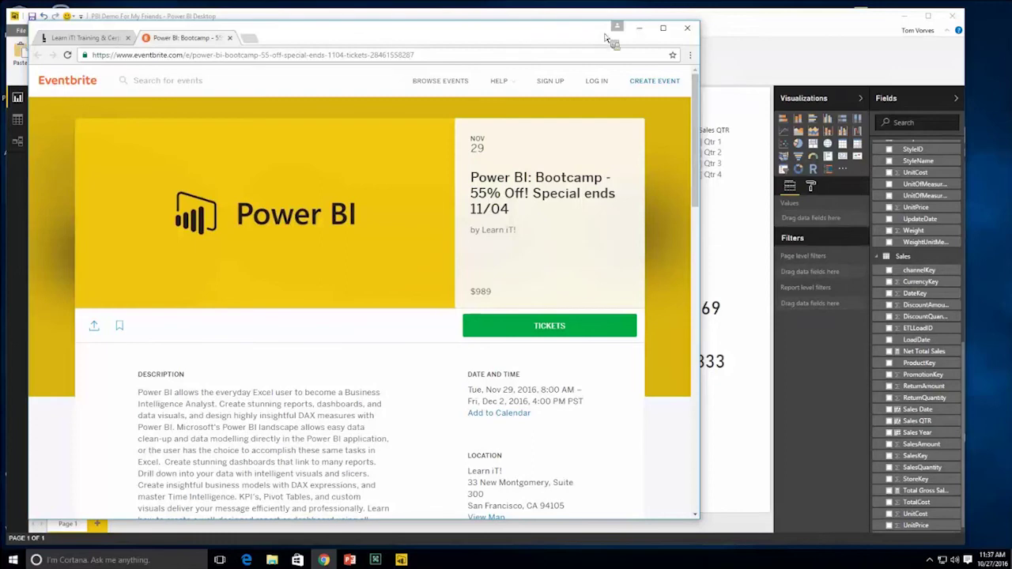
pyautogui.click(642, 30)
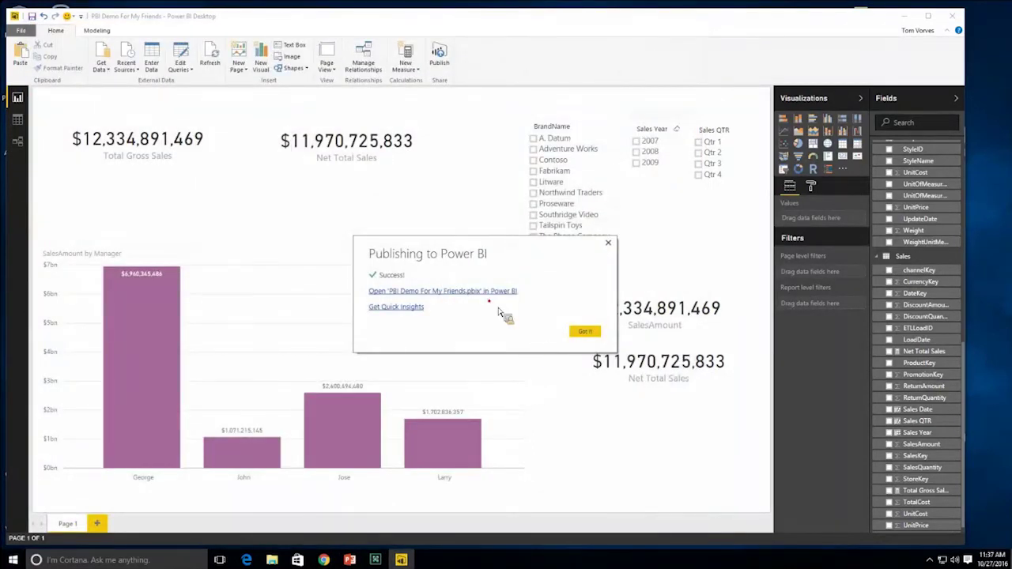
# - Close the publish success message with Got it and minimize Power BI Desktop
pyautogui.moveTo(337, 235)
pyautogui.mouseDown()
pyautogui.moveTo(503, 342)
pyautogui.moveTo(541, 343)
pyautogui.mouseUp()
pyautogui.moveTo(522, 286); pyautogui.dragTo(544, 292)
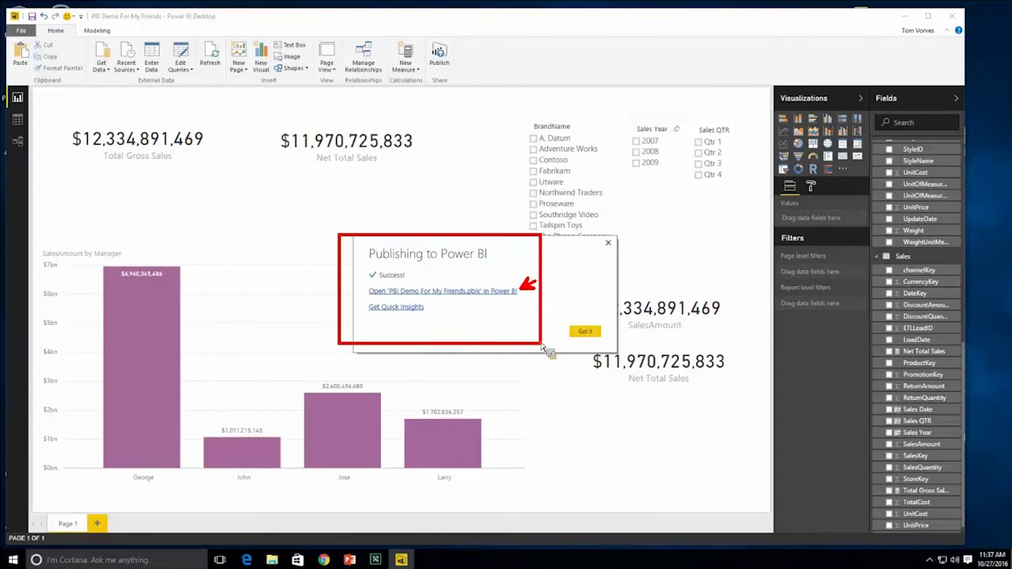
pyautogui.press('Escape')
pyautogui.click(593, 336)
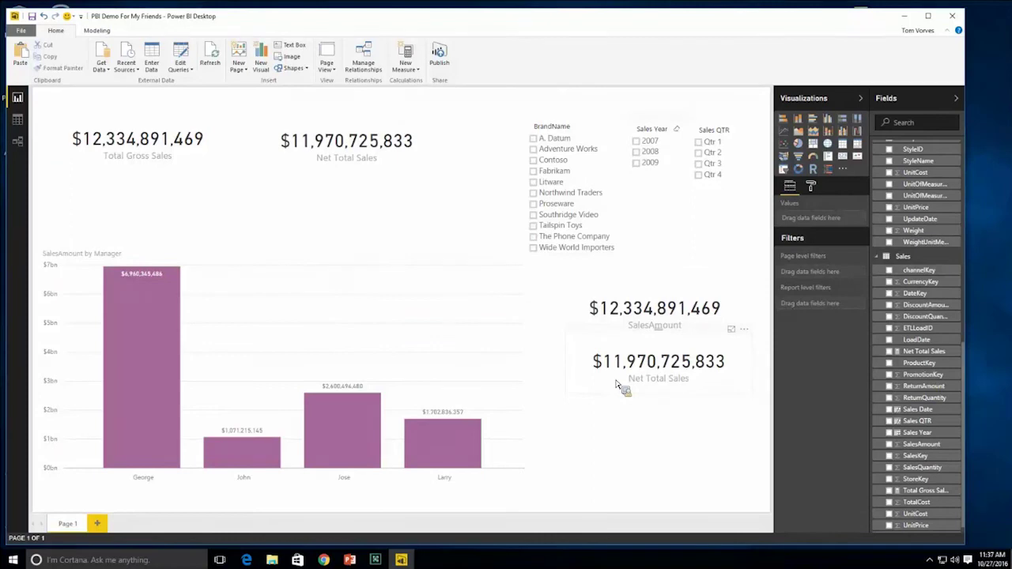
pyautogui.click(905, 15)
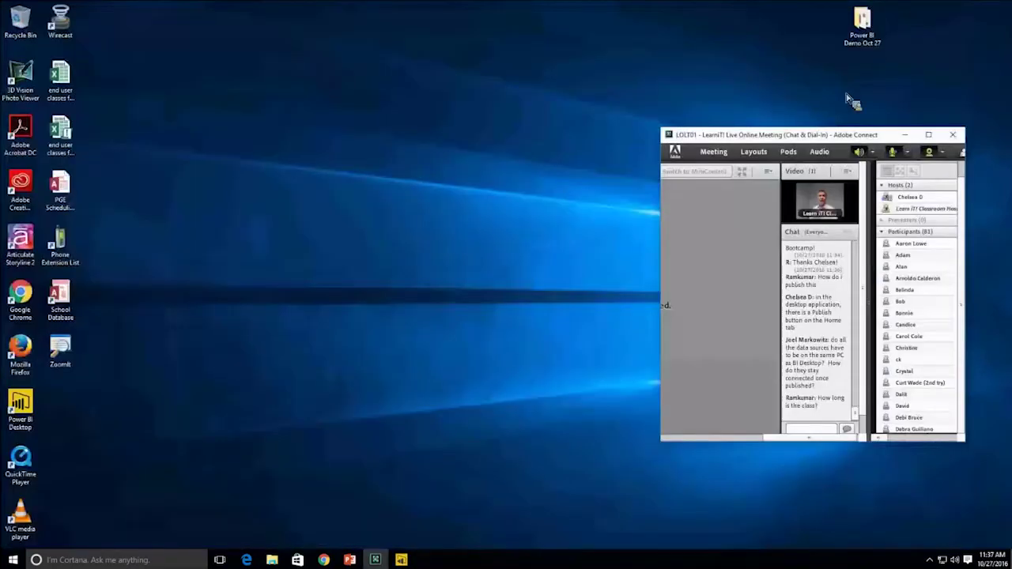
# - Go to the Office 365 website in the browser
pyautogui.click(323, 560)
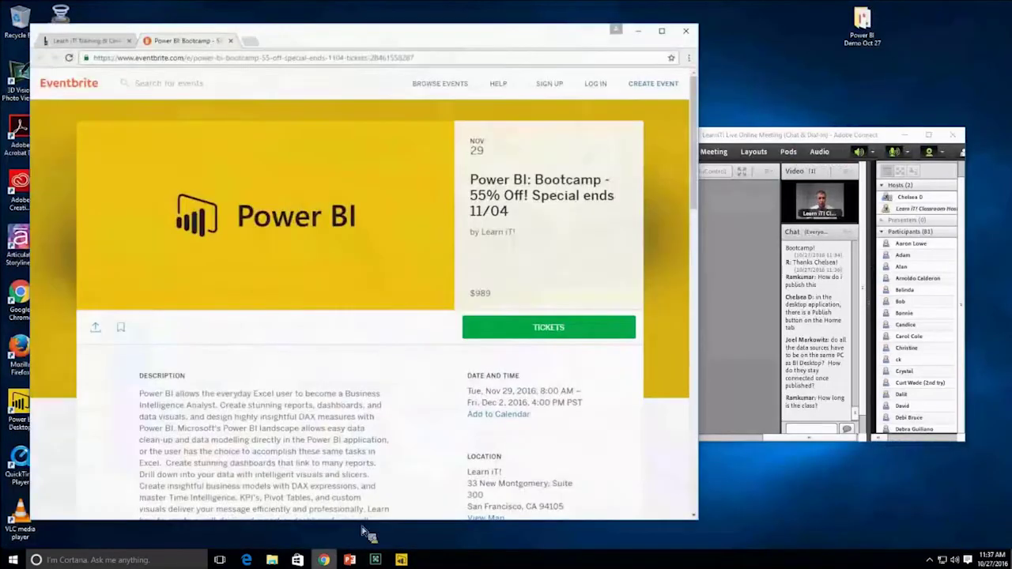
pyautogui.click(216, 60)
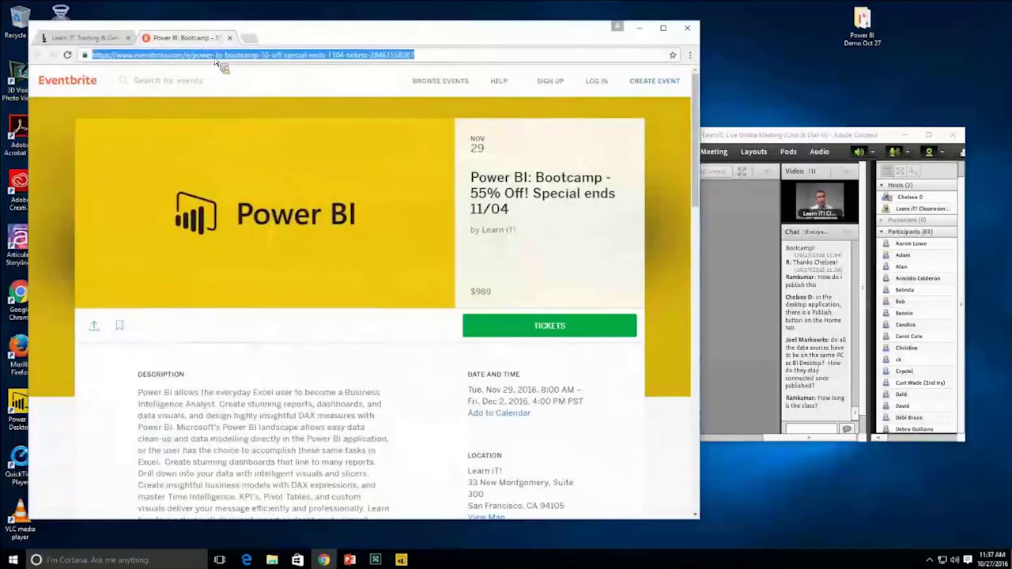
pyautogui.write('office')
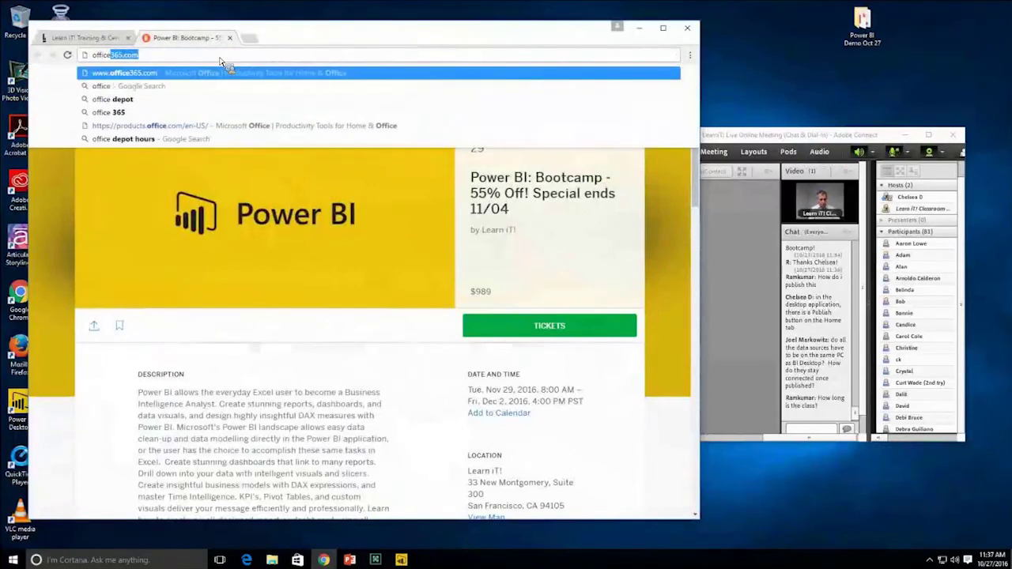
pyautogui.write('365')
pyautogui.press('Return')
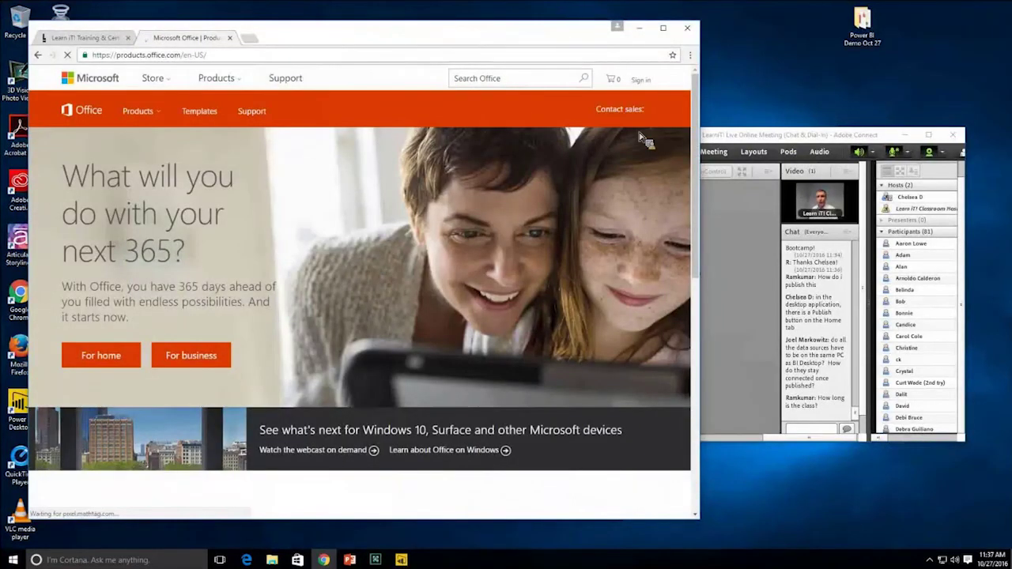
# - Sign in to Microsoft with the work email account
pyautogui.click(646, 84)
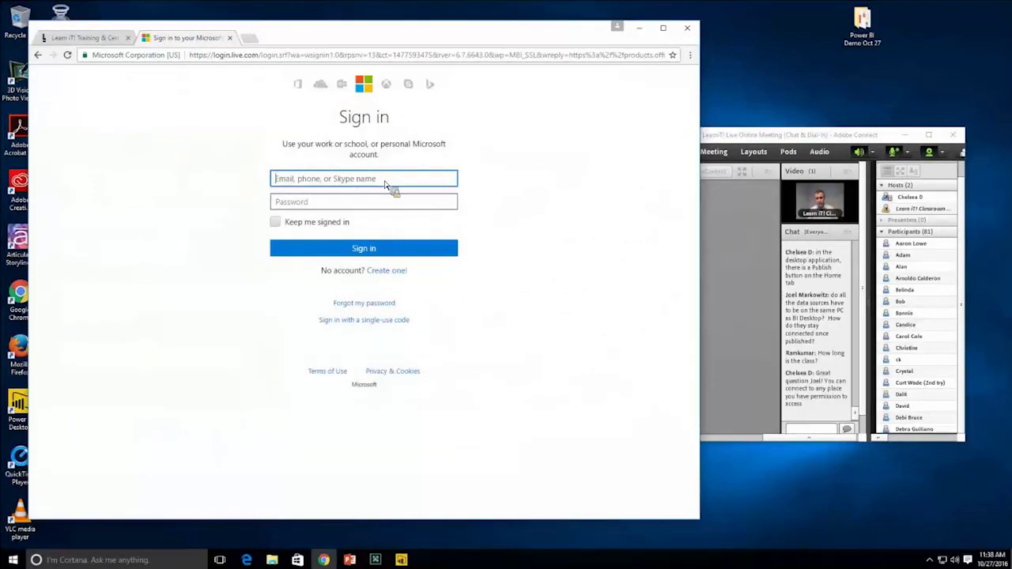
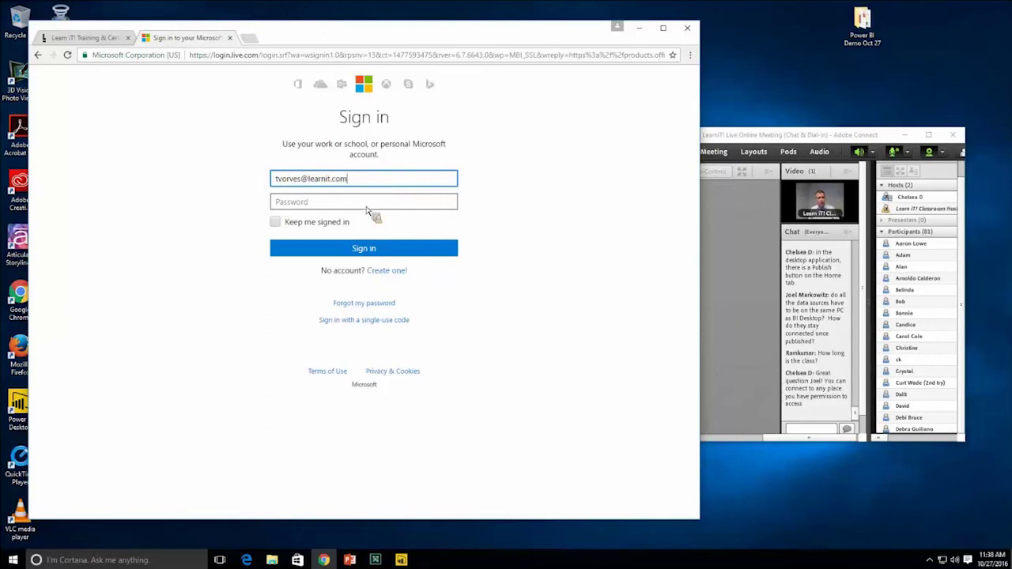
pyautogui.click(369, 205)
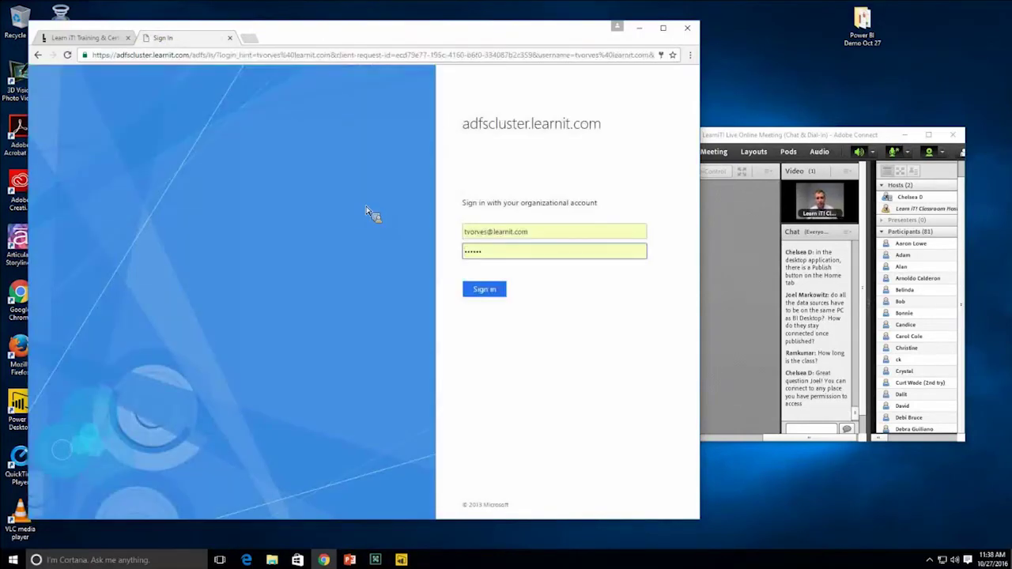
pyautogui.click(477, 290)
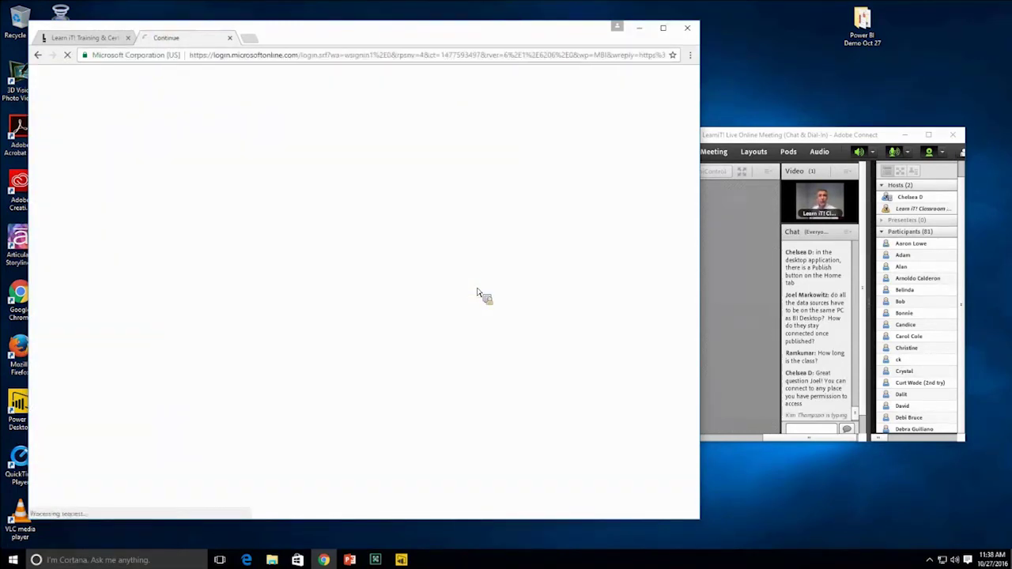
# - Widen the browser and launch Power BI from the Office 365 app list
pyautogui.moveTo(704, 457); pyautogui.dragTo(850, 466)
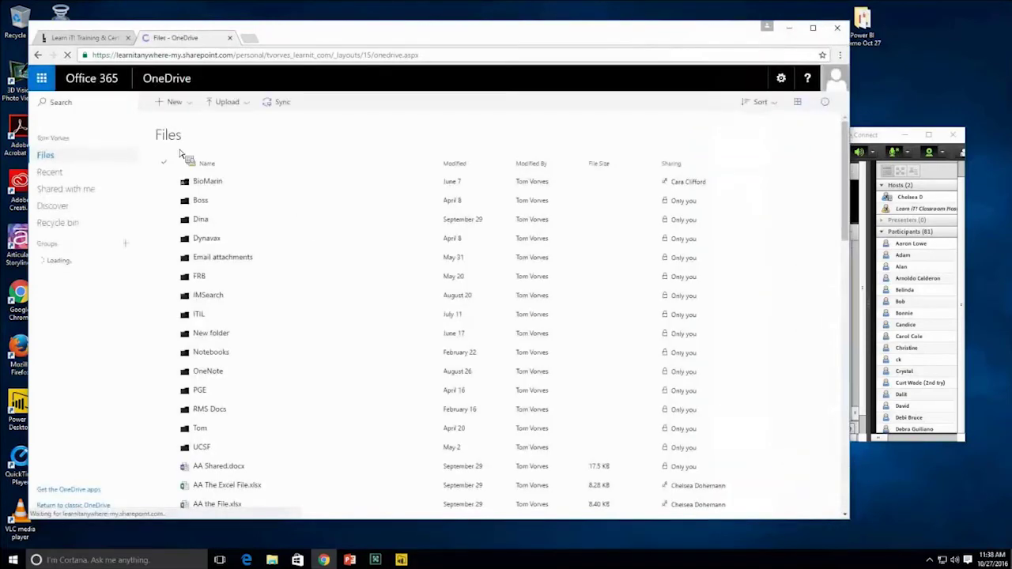
pyautogui.click(44, 82)
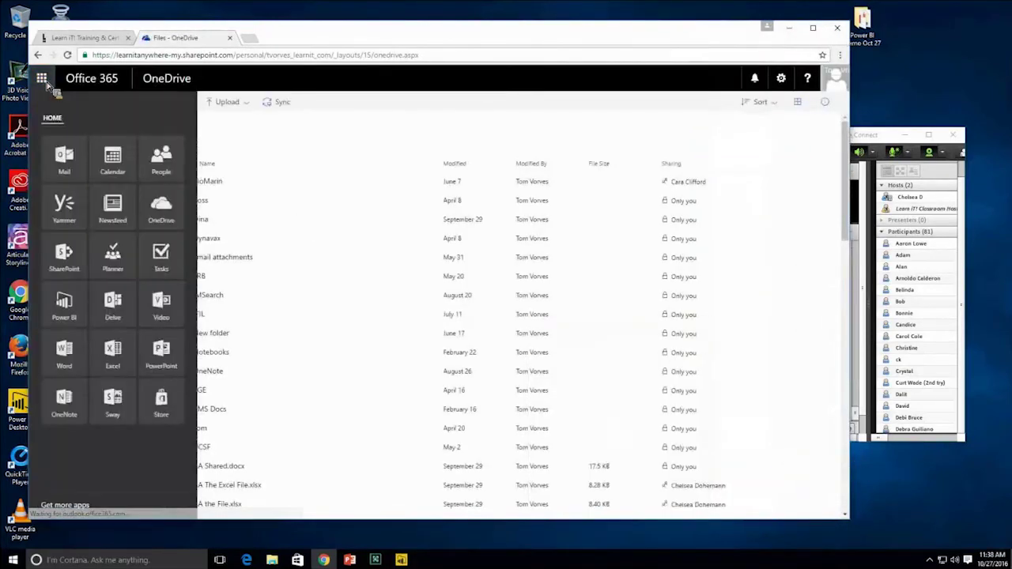
pyautogui.click(174, 410)
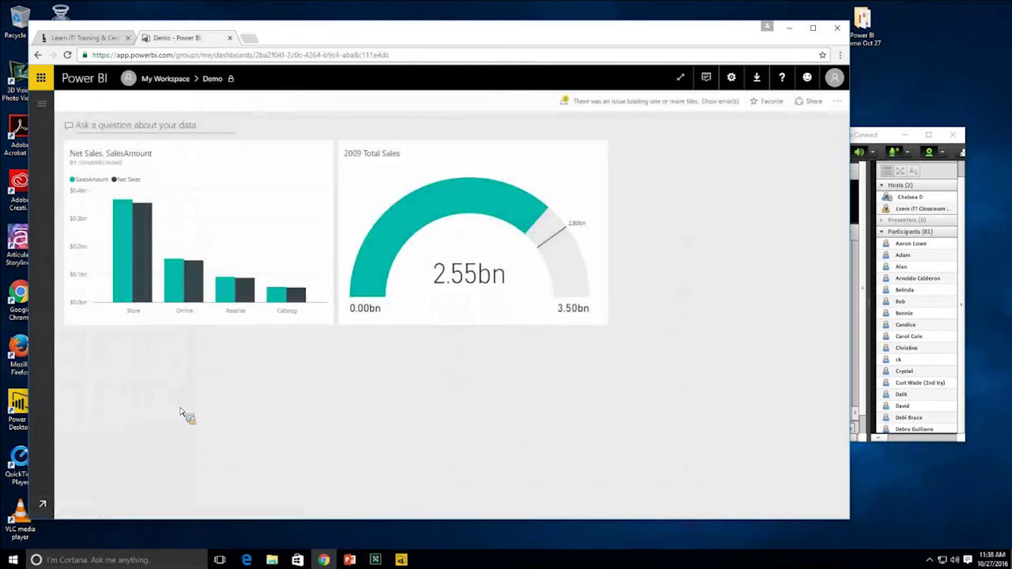
# - Open the PBI Demo For My Friends report in the Power BI Demo workspace
pyautogui.click(42, 105)
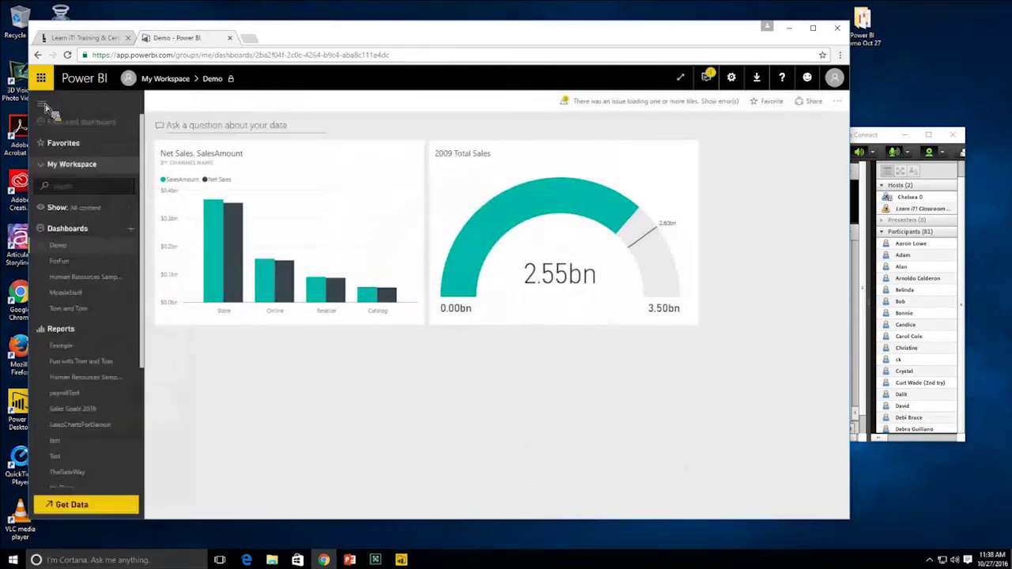
pyautogui.click(68, 167)
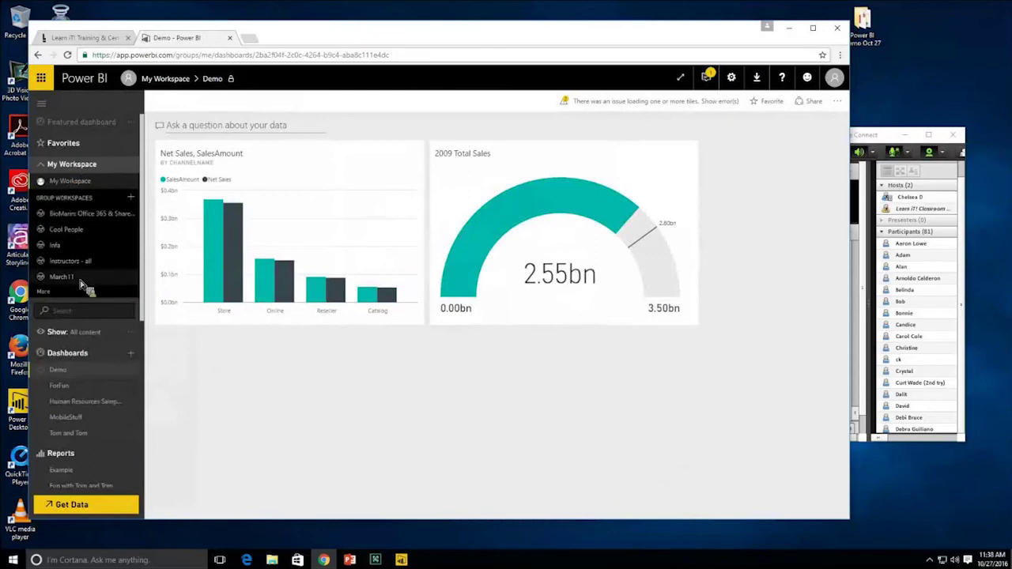
pyautogui.click(45, 292)
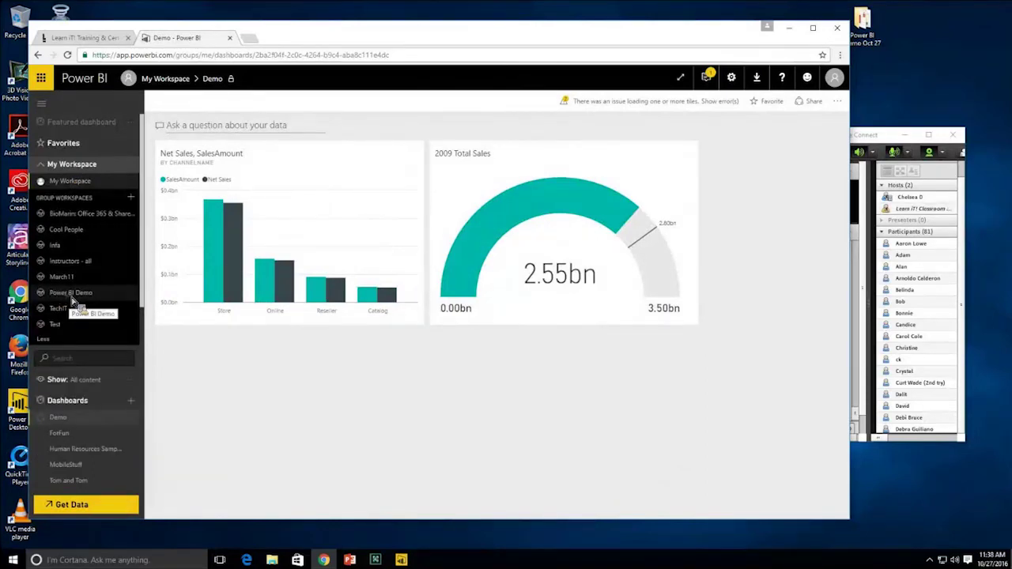
pyautogui.click(71, 298)
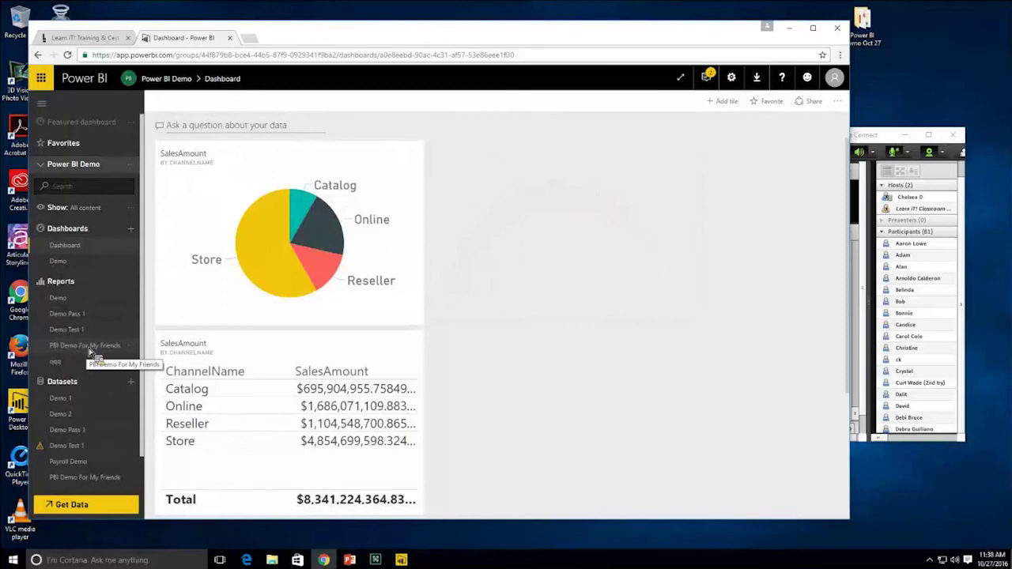
pyautogui.click(90, 352)
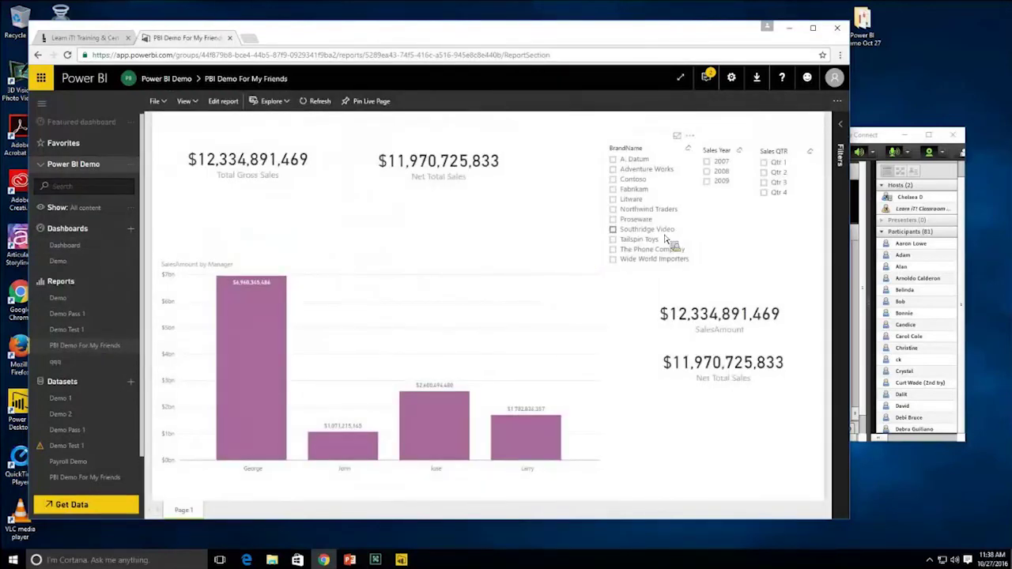
# - Apply and clear the Northwind Traders brand filter, then show the report's File menu
pyautogui.click(614, 209)
pyautogui.click(614, 210)
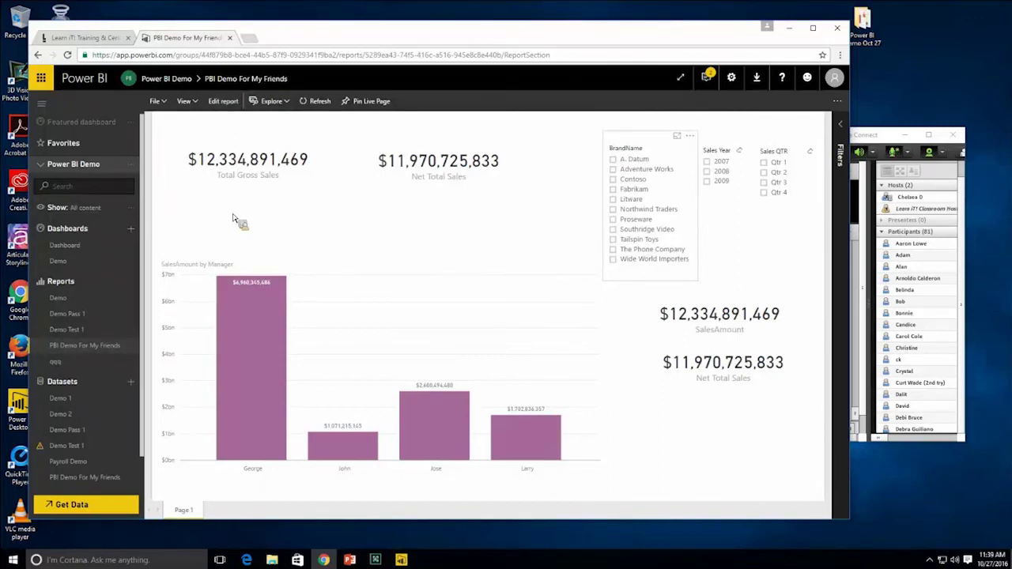
pyautogui.click(162, 101)
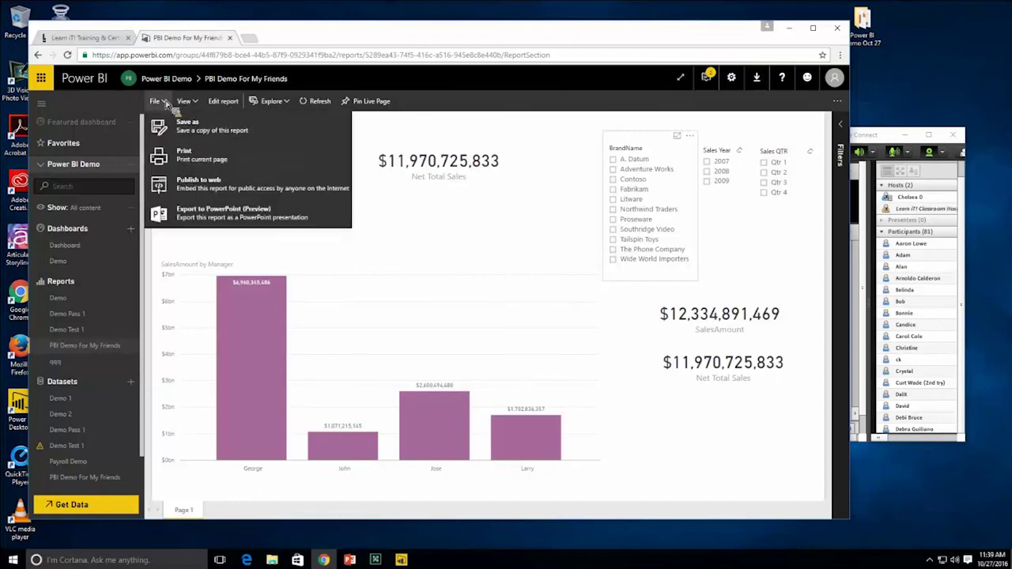
# - Publish the report to the web with a new public embed code and copy its email link
pyautogui.click(203, 189)
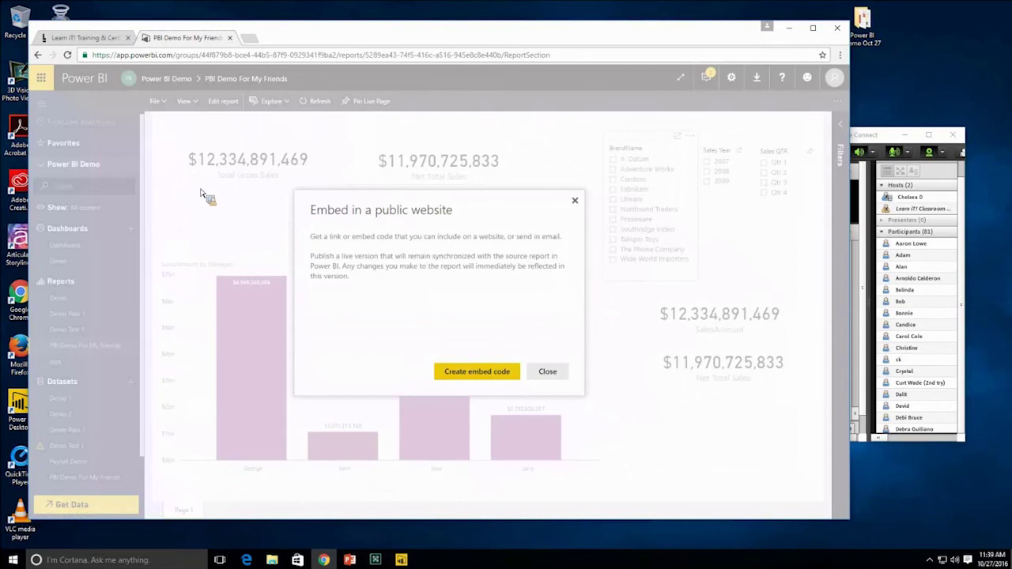
pyautogui.click(468, 372)
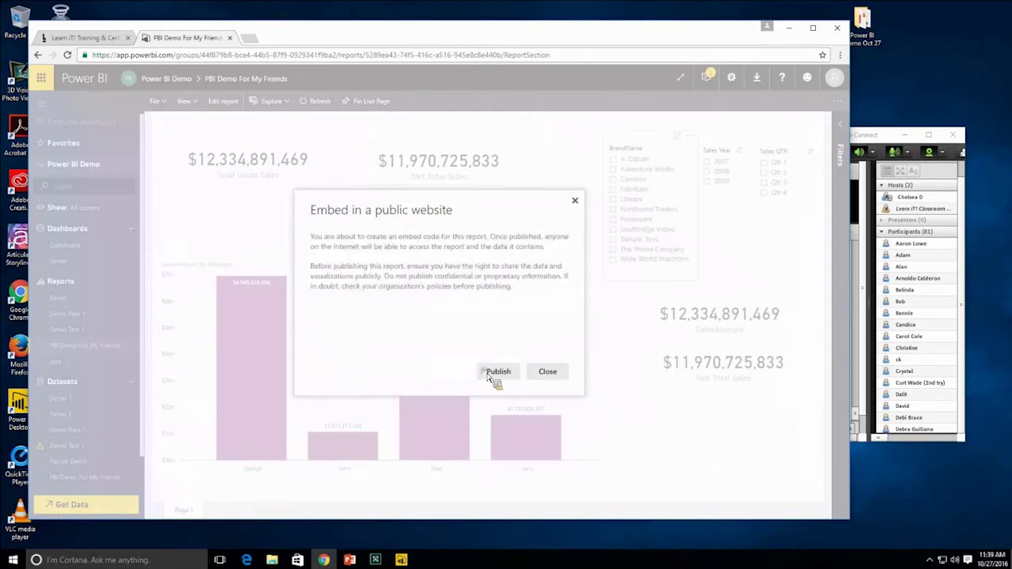
pyautogui.click(426, 260)
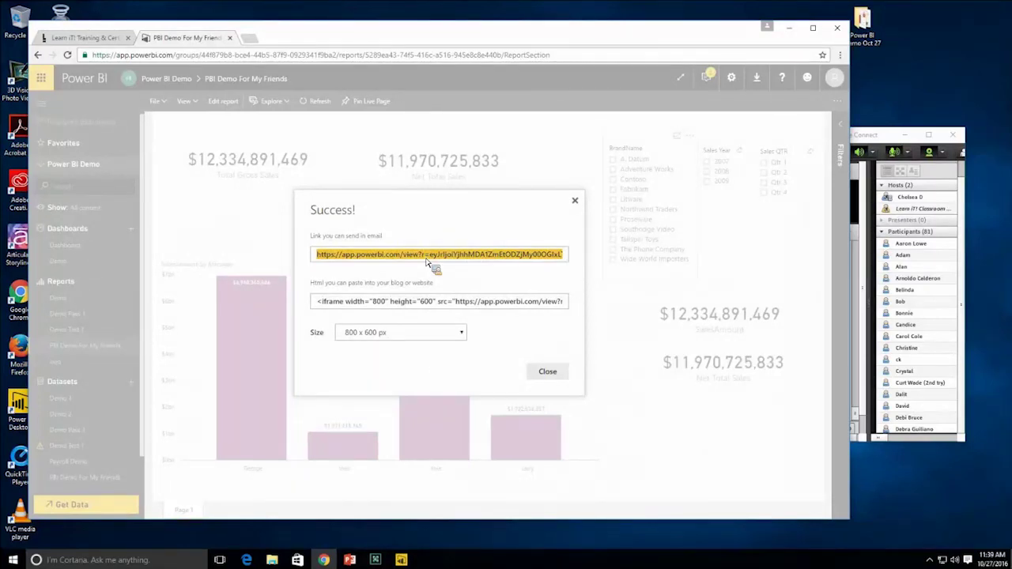
pyautogui.click(431, 304)
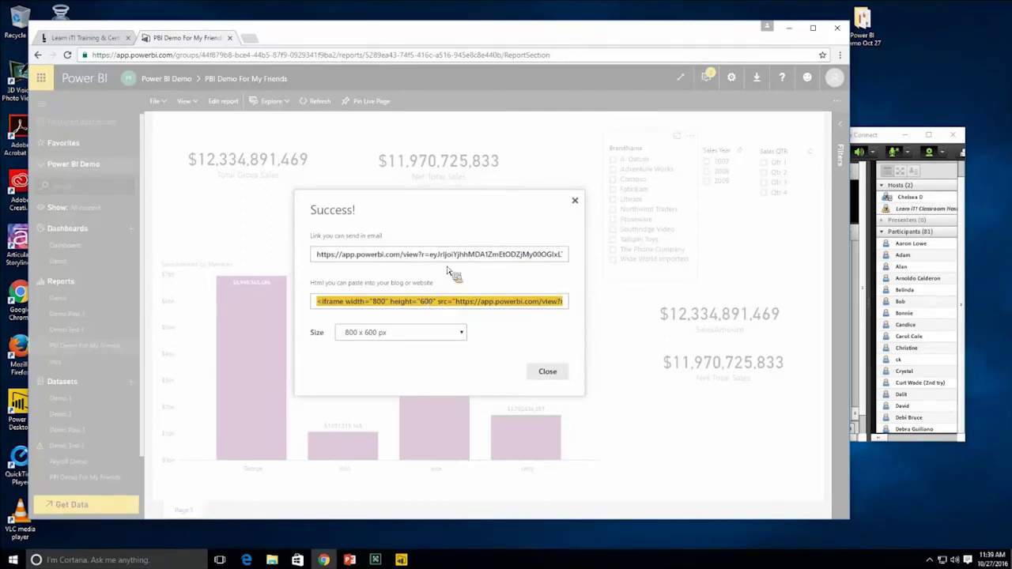
pyautogui.click(452, 257)
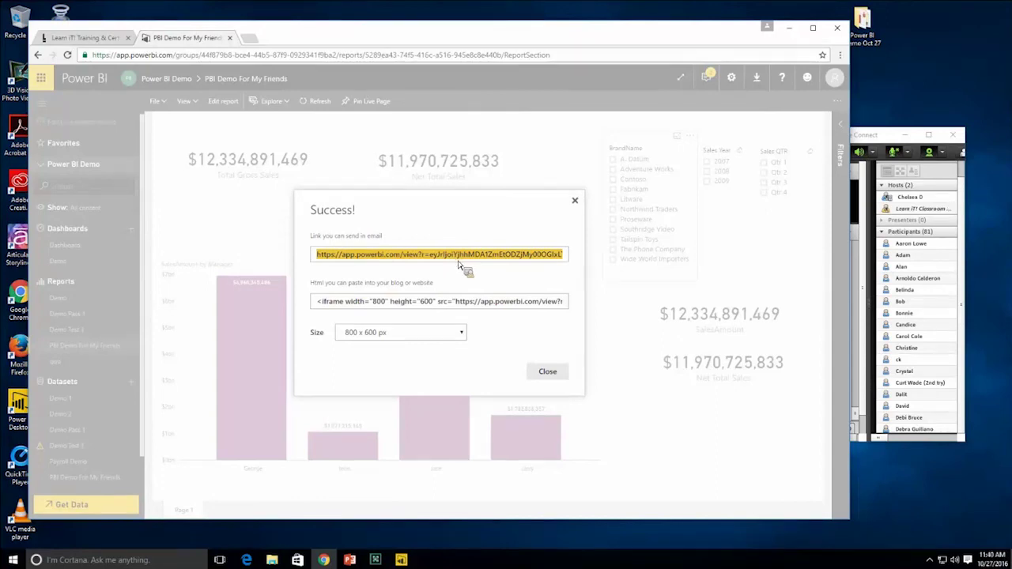
pyautogui.click(548, 371)
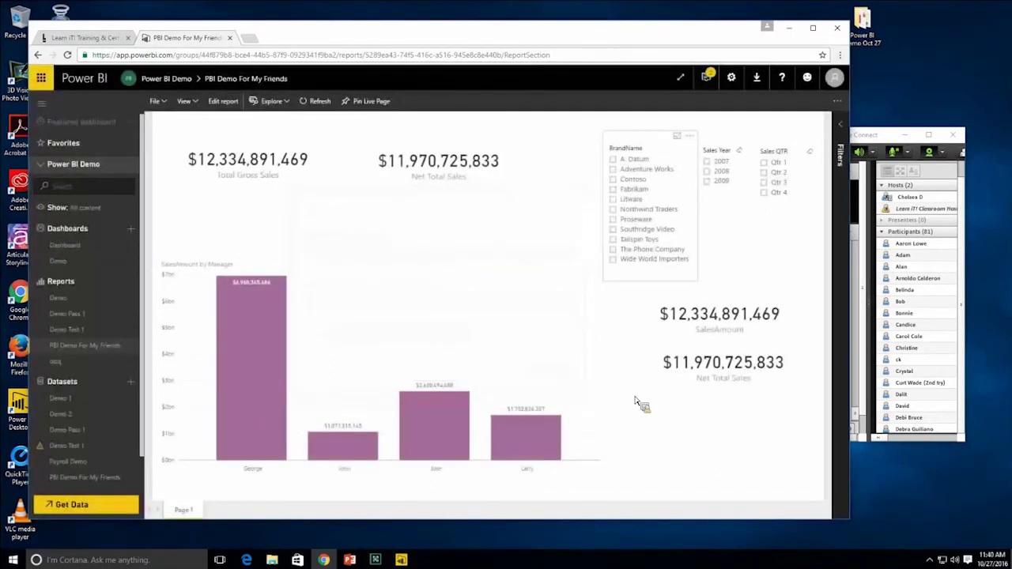
# - Load the copied public report link in a new Chrome tab
pyautogui.click(249, 38)
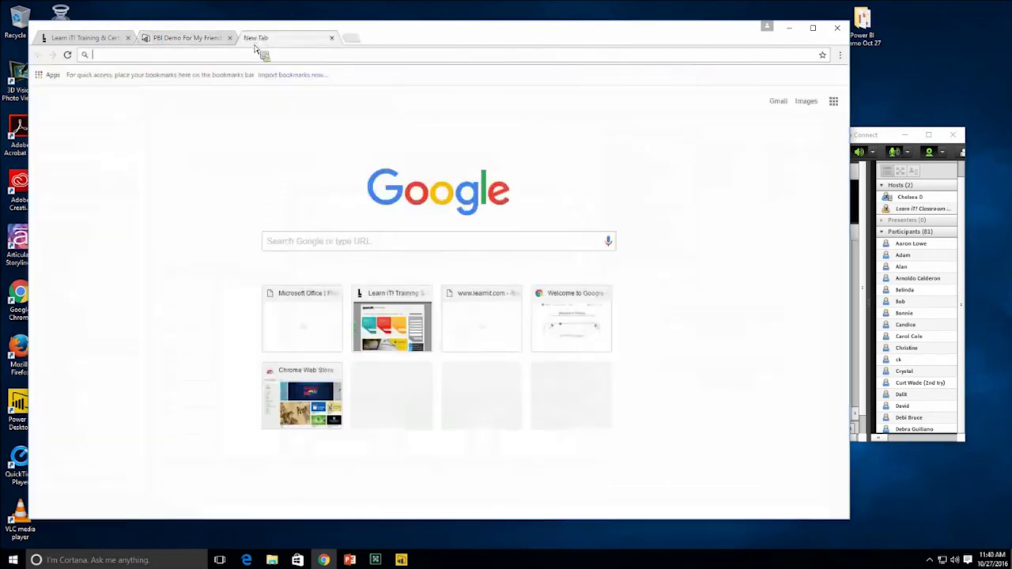
pyautogui.write('https://app.powerbi.com/view?r=eyJrIjoiYjhhMDA1ZmEtODZjMy00OGIxLThiNWYtYWJmNDg5Y2NmZTM5IiwidCI6IjUwYTlyN2UzLTk1ZTMtNDBjNi1iNTBiLTQ1NDM2M2FiZWQ5ZSIsImMiOjZ9')
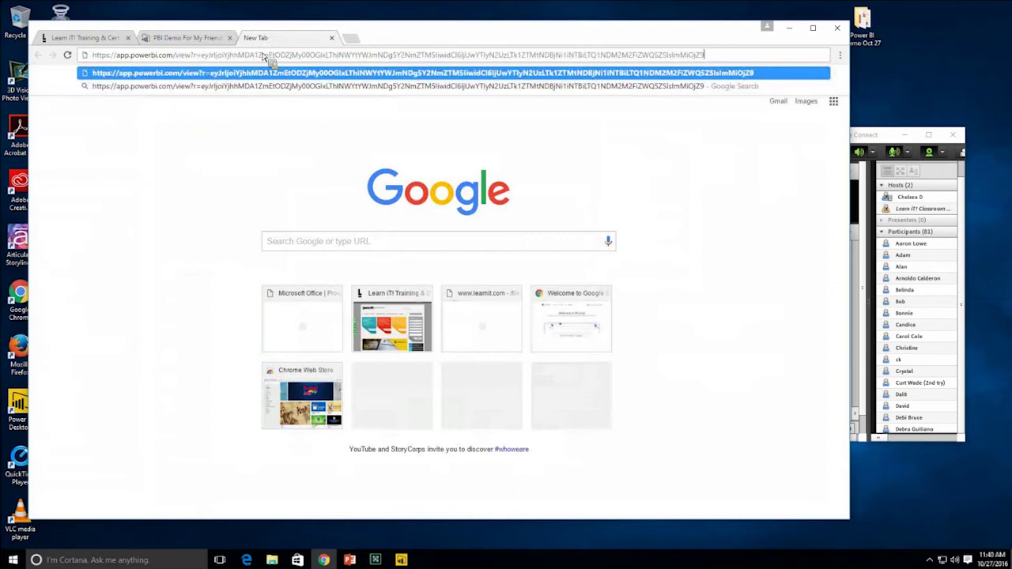
pyautogui.press('Return')
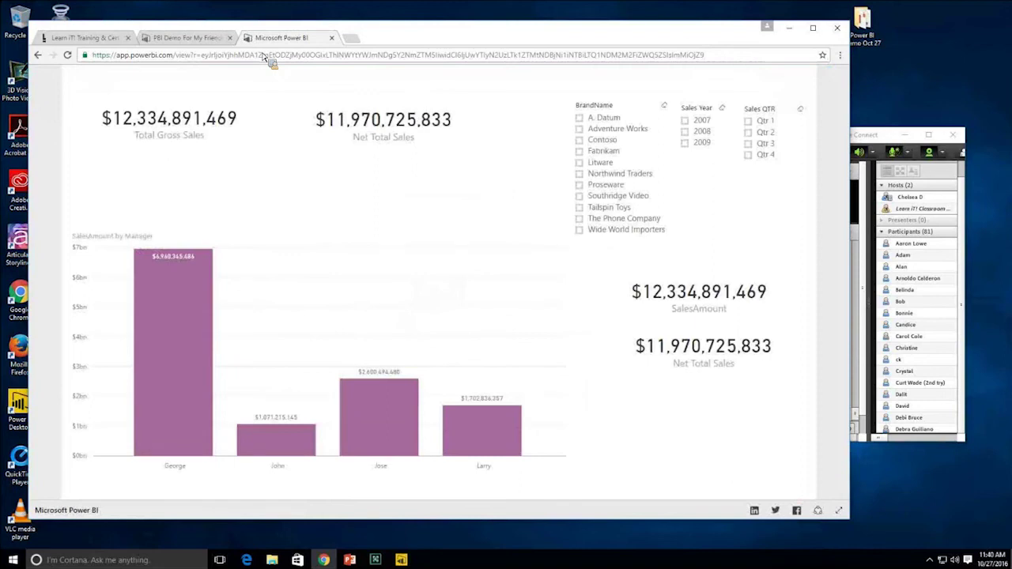
# - Test the Litware, Northwind Traders and 2009 filters, clear them, and select the report URL
pyautogui.click(580, 163)
pyautogui.click(580, 173)
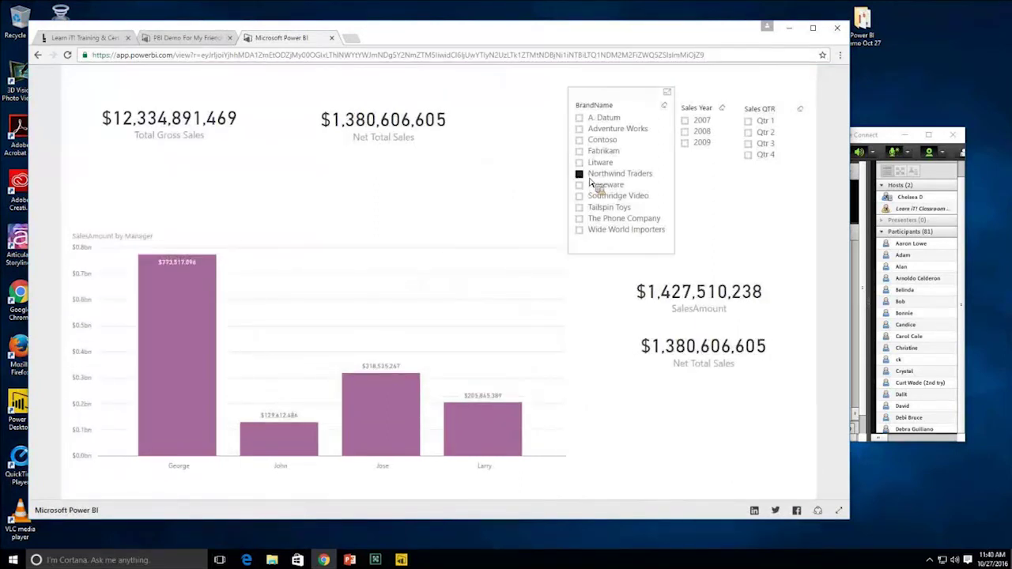
pyautogui.click(685, 142)
pyautogui.click(685, 142)
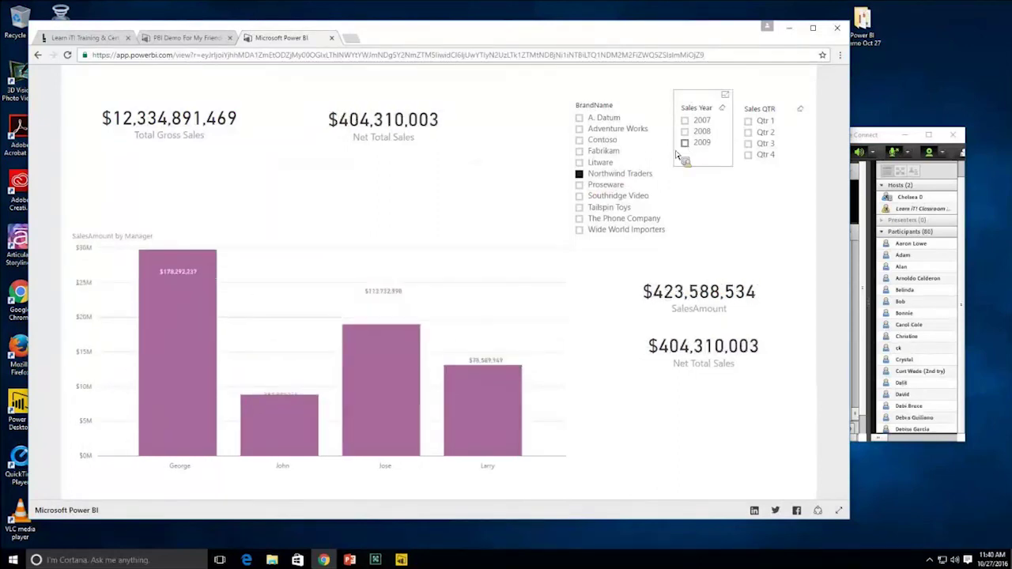
pyautogui.click(582, 175)
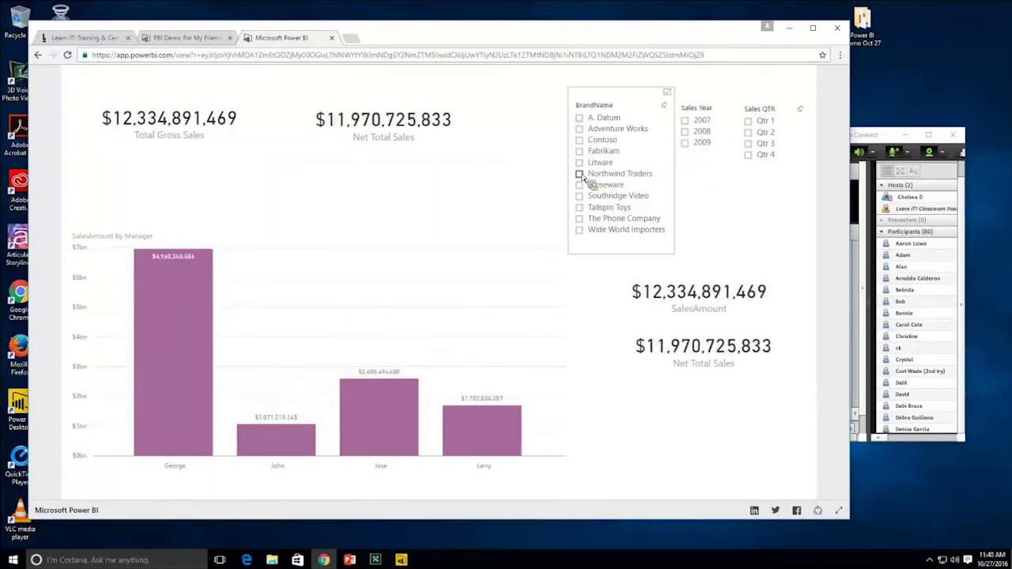
pyautogui.click(577, 55)
pyautogui.hotkey('ctrl', 'c')
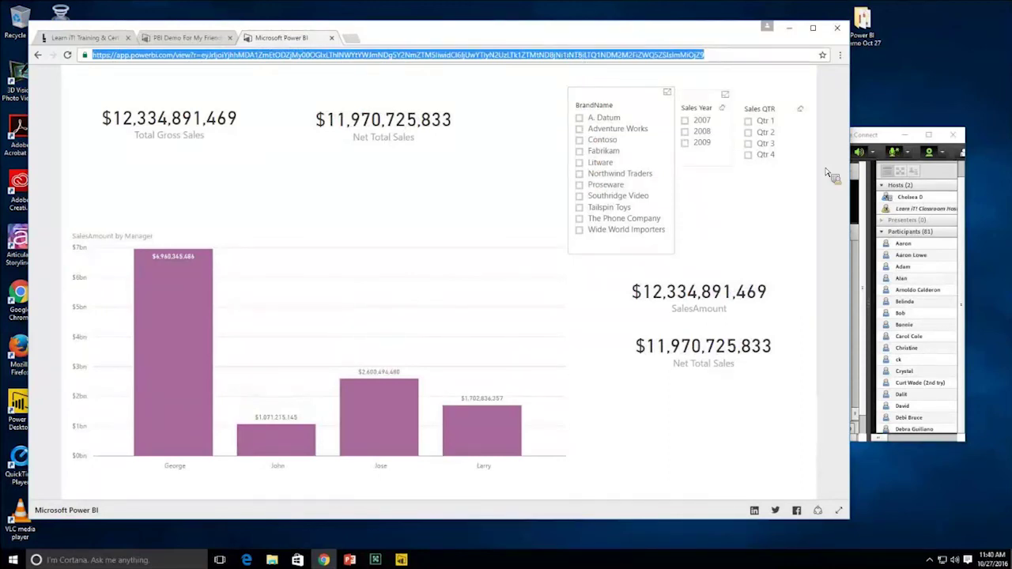
# - Paste the public report link into the Adobe Connect chat and send it
pyautogui.click(868, 150)
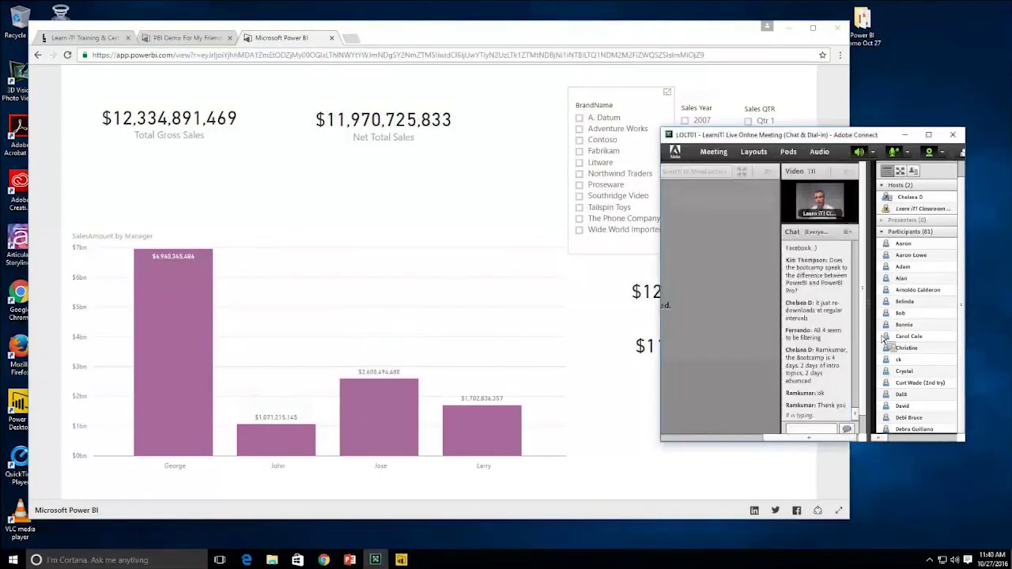
pyautogui.click(828, 435)
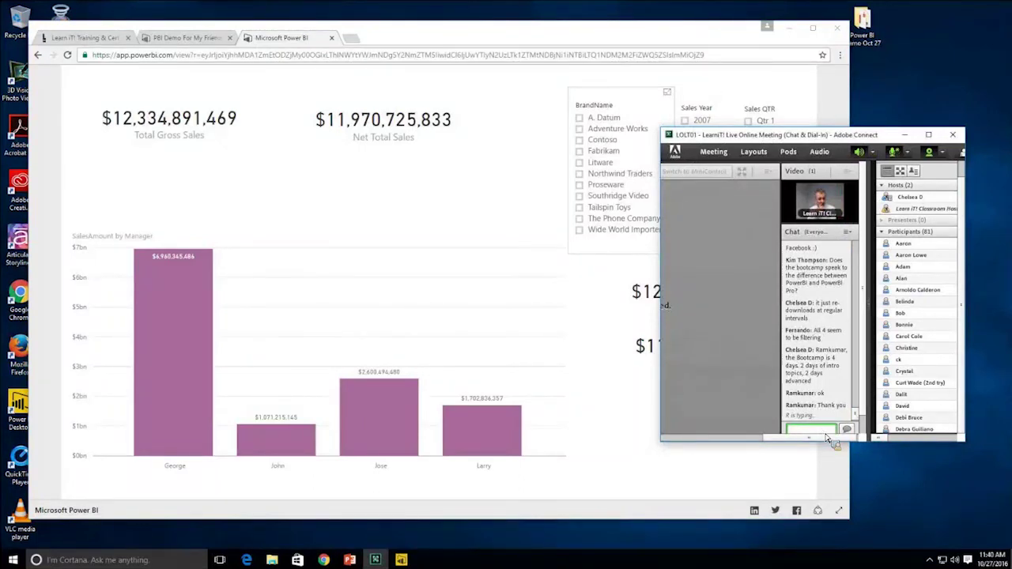
pyautogui.hotkey('ctrl', 'v')
pyautogui.press('Return')
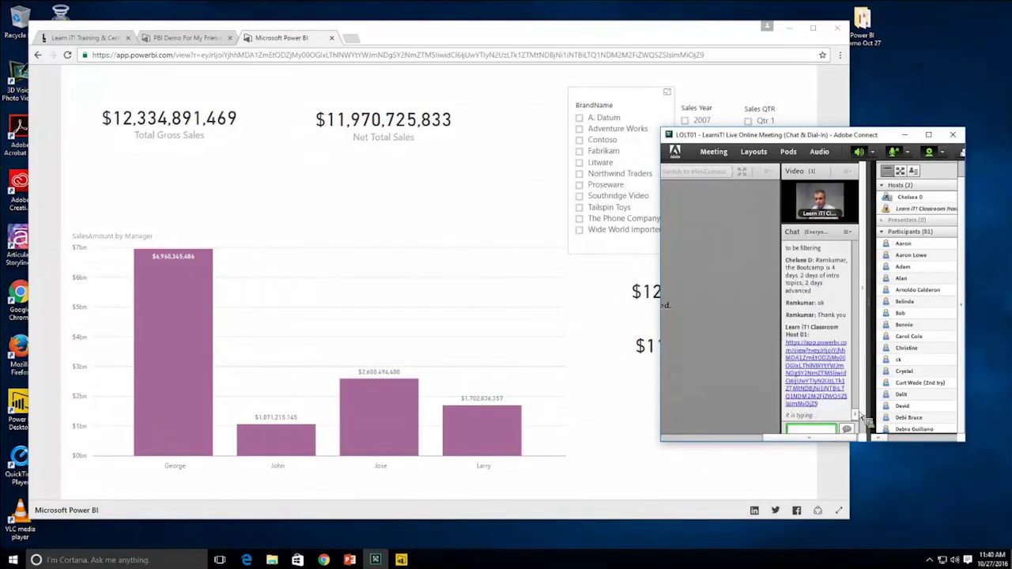
# - Shorten the long report link on TinyURL and select the resulting tinyurl.com/h9g3cbn address
pyautogui.click(352, 37)
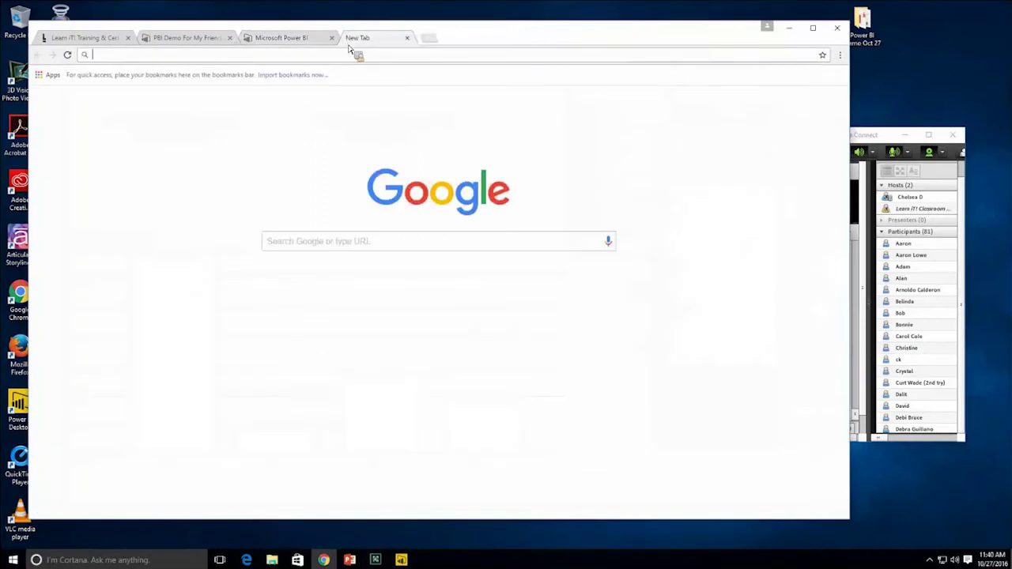
pyautogui.write('tin')
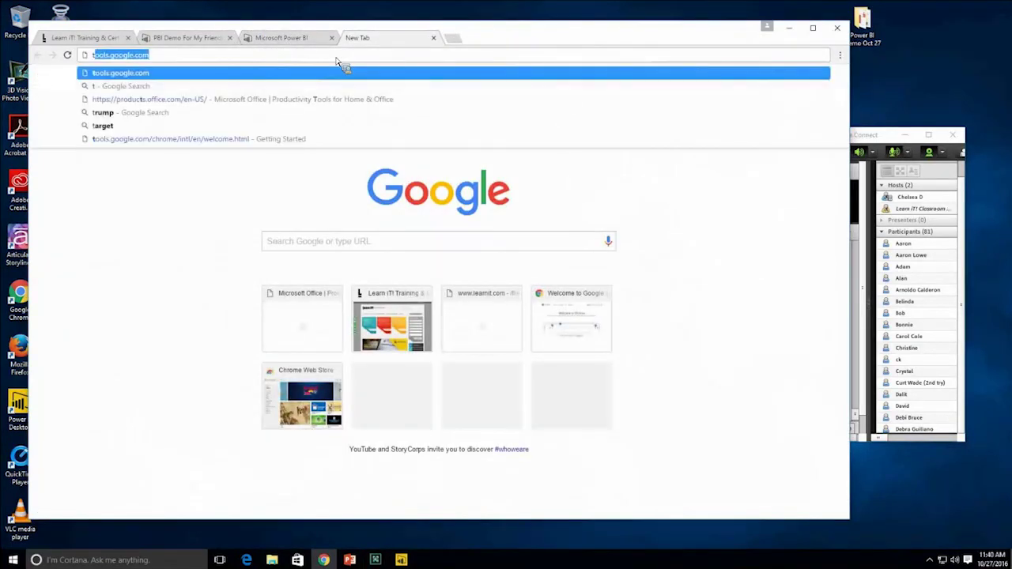
pyautogui.write('yurl')
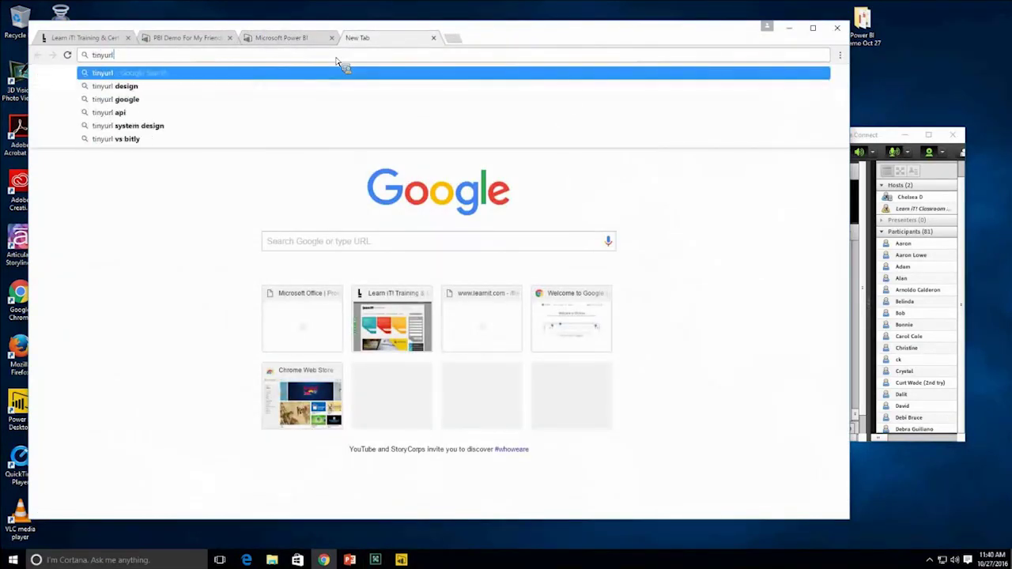
pyautogui.press('Return')
pyautogui.click(346, 261)
pyautogui.hotkey('ctrl', 'v')
pyautogui.click(437, 258)
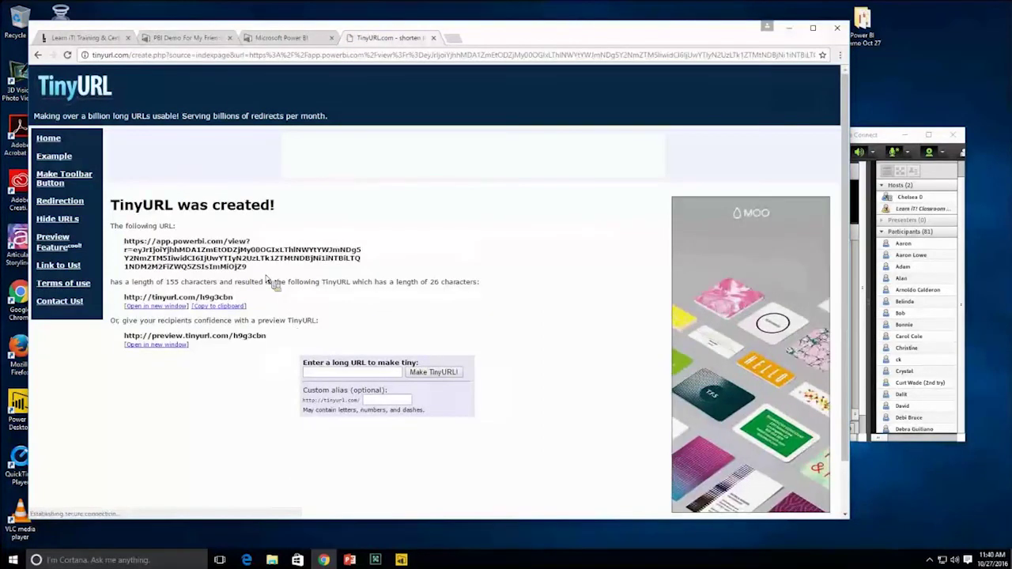
pyautogui.moveTo(235, 297); pyautogui.dragTo(130, 308)
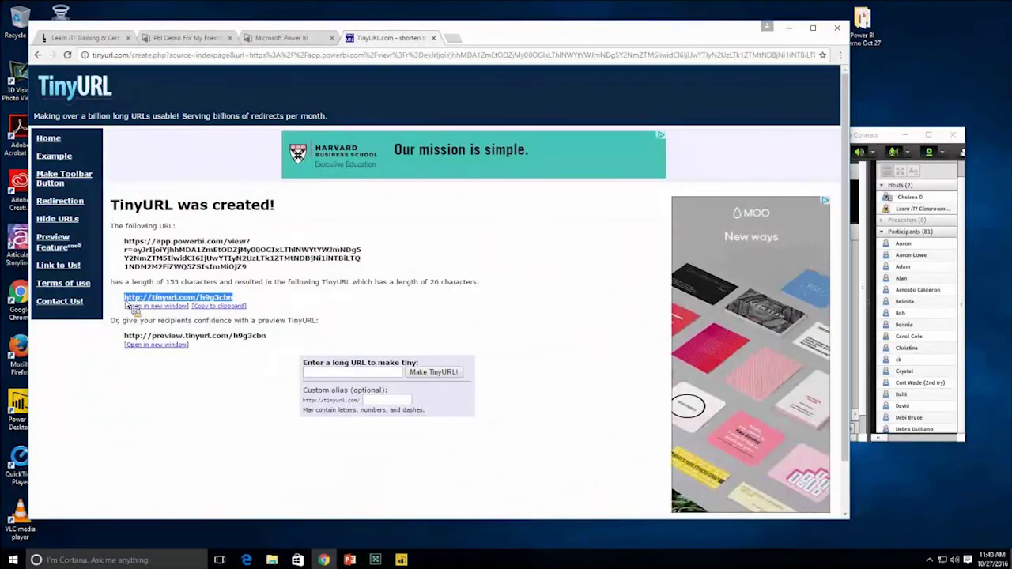
# - Send the tinyurl.com/h9g3cbn link to attendees in the Adobe Connect chat
pyautogui.click(856, 362)
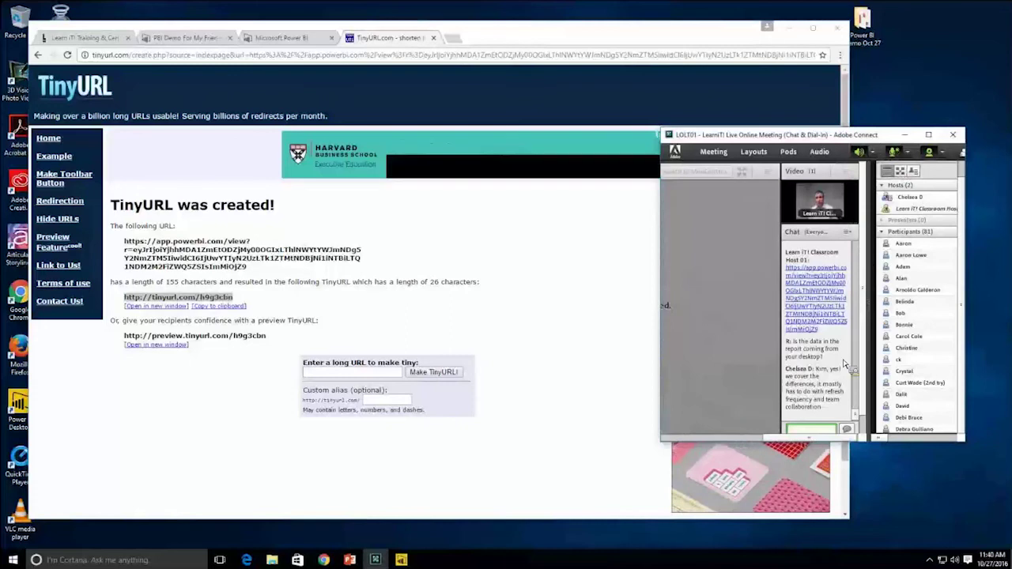
pyautogui.click(810, 429)
pyautogui.hotkey('ctrl', 'v')
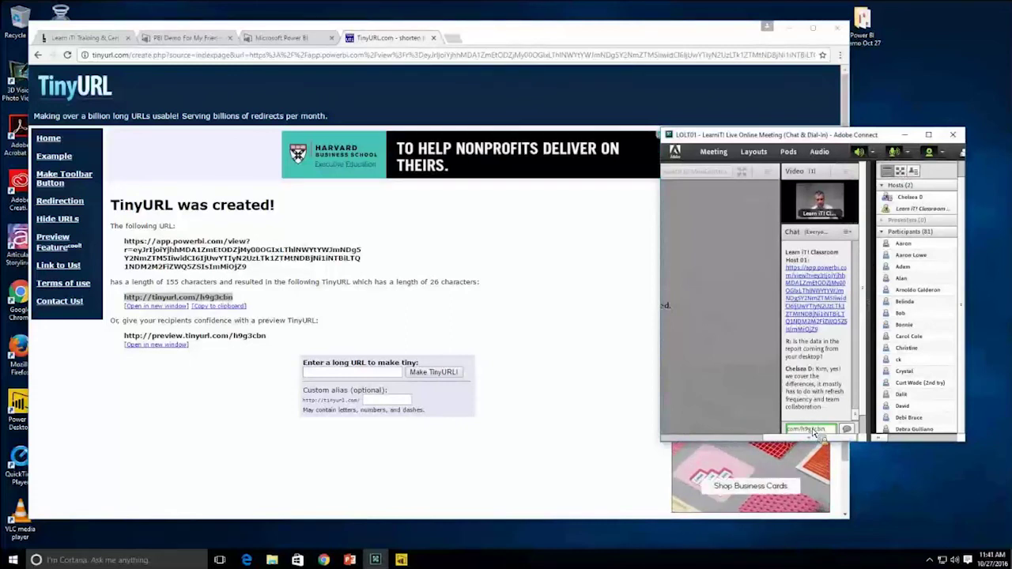
pyautogui.press('Return')
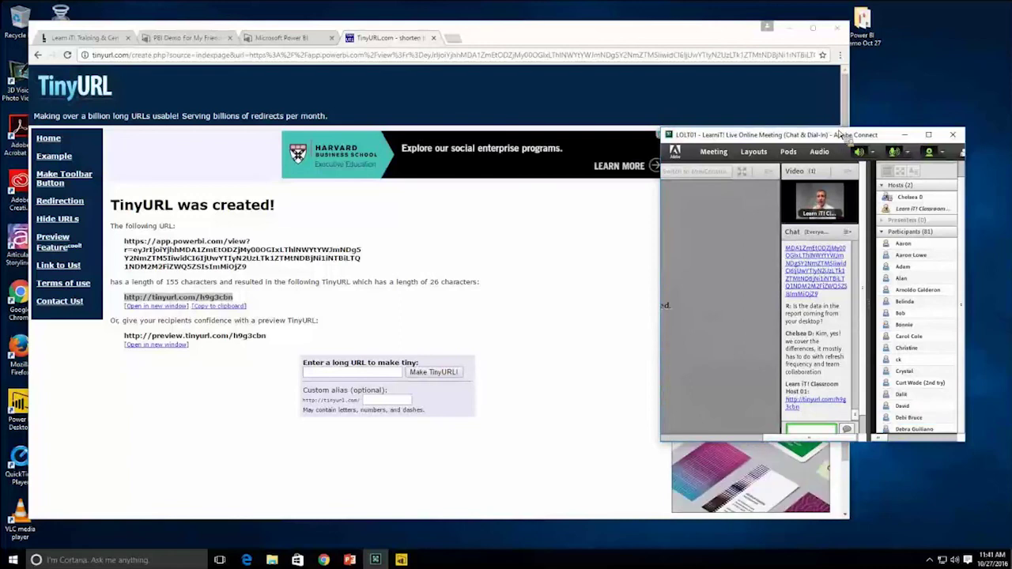
# - Reposition the meeting window, make it taller, then return to Chrome
pyautogui.moveTo(841, 135); pyautogui.dragTo(824, 131)
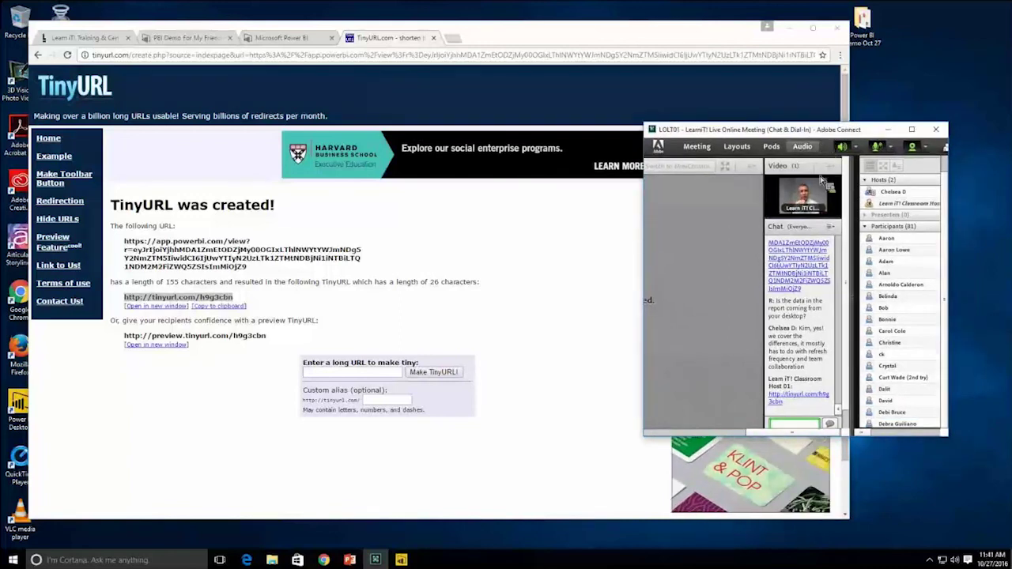
pyautogui.moveTo(739, 436); pyautogui.dragTo(735, 468)
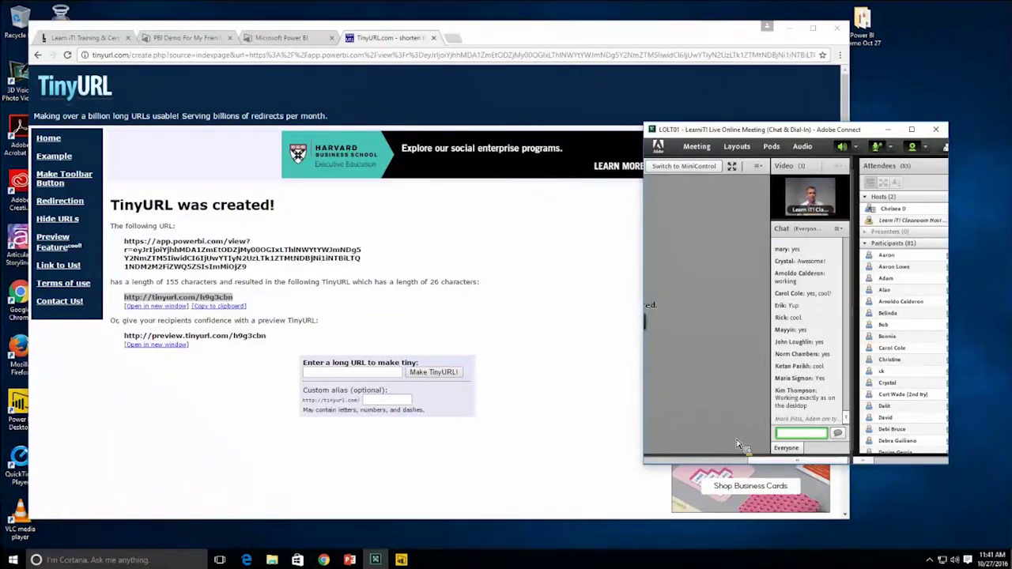
pyautogui.click(582, 516)
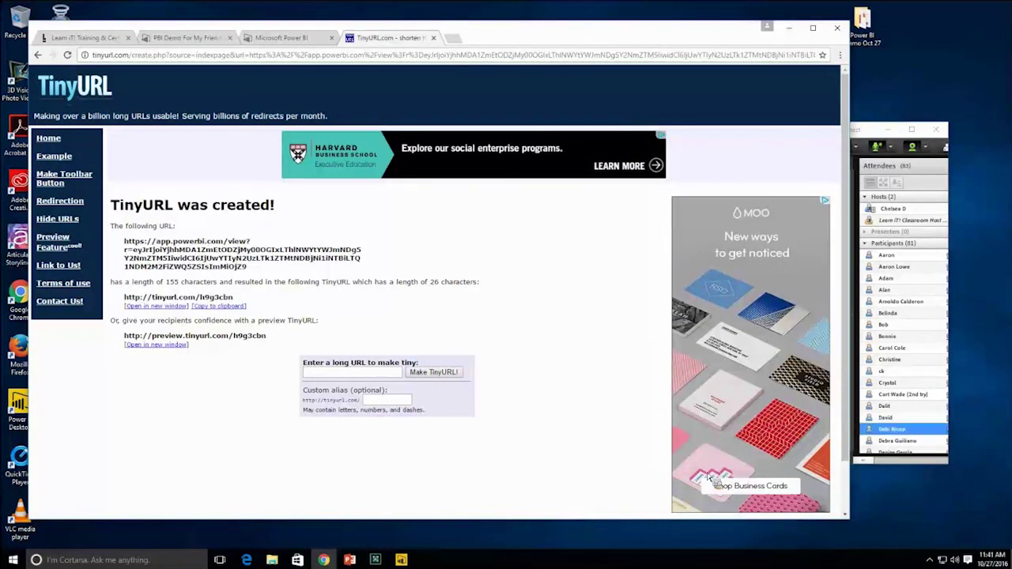
pyautogui.click(868, 132)
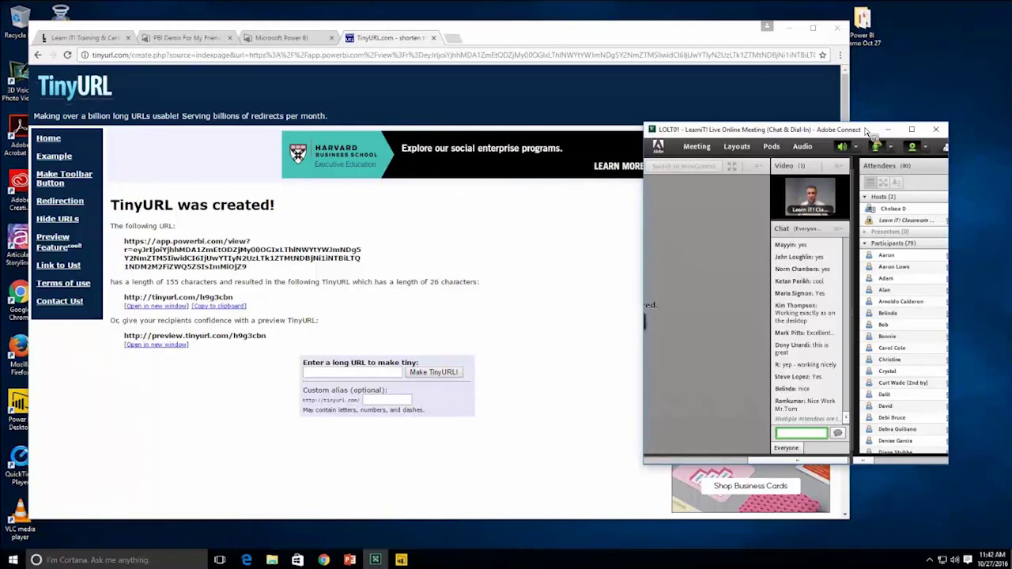
pyautogui.click(621, 323)
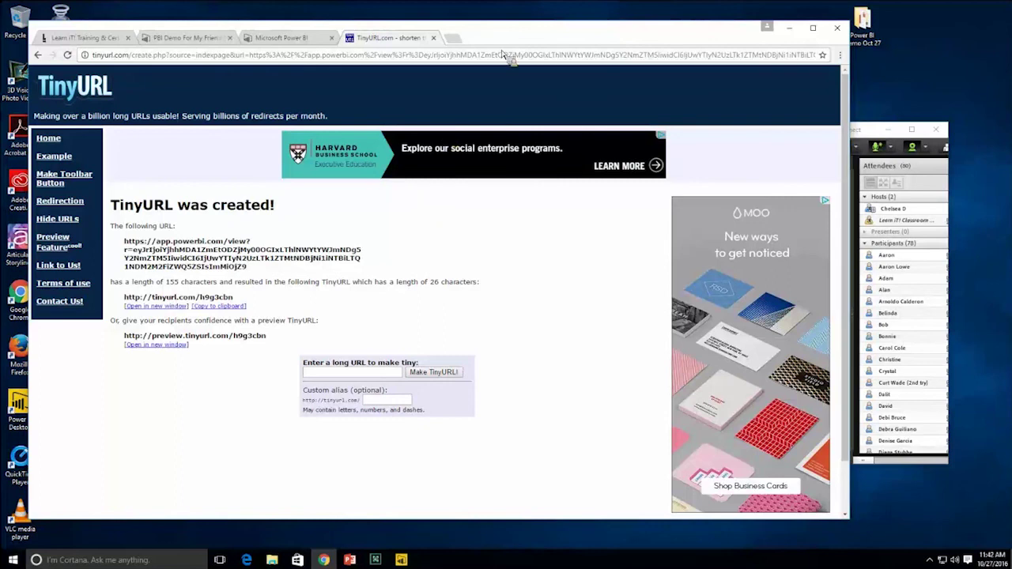
# - Switch from the public view tab to the PBI Demo For My Friends workspace report
pyautogui.click(310, 39)
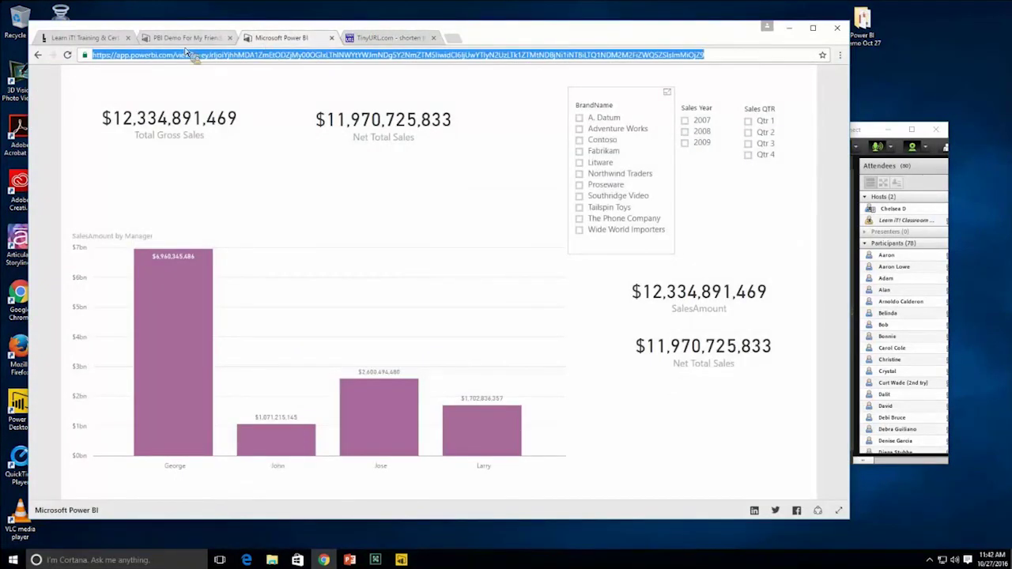
pyautogui.click(183, 39)
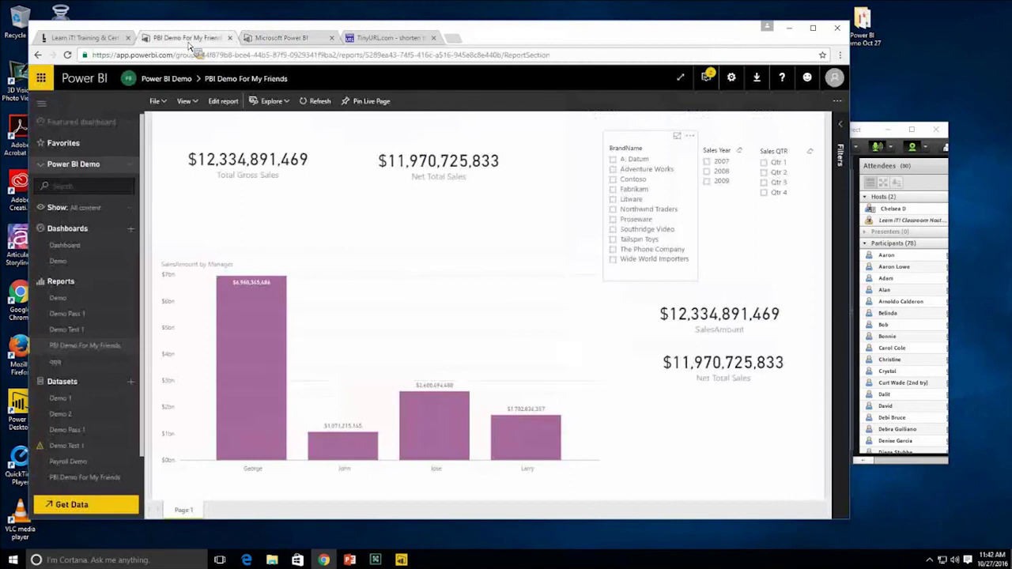
pyautogui.moveTo(499, 30); pyautogui.dragTo(487, 21)
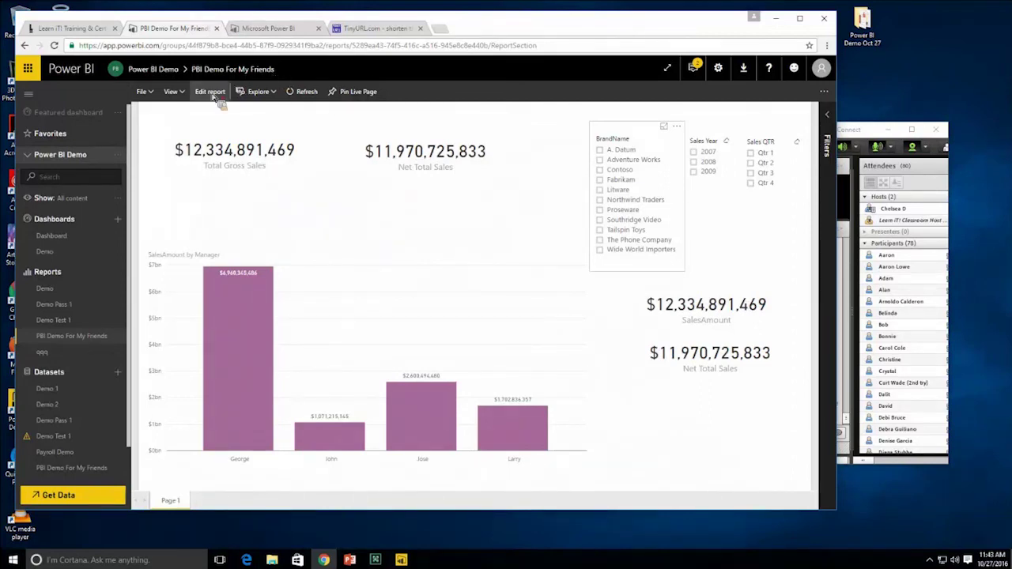
pyautogui.moveTo(228, 101); pyautogui.dragTo(247, 126)
# - Enter edit mode, nudge the BrandName and Sales Year slicers left, and add Page 2
pyautogui.click(210, 92)
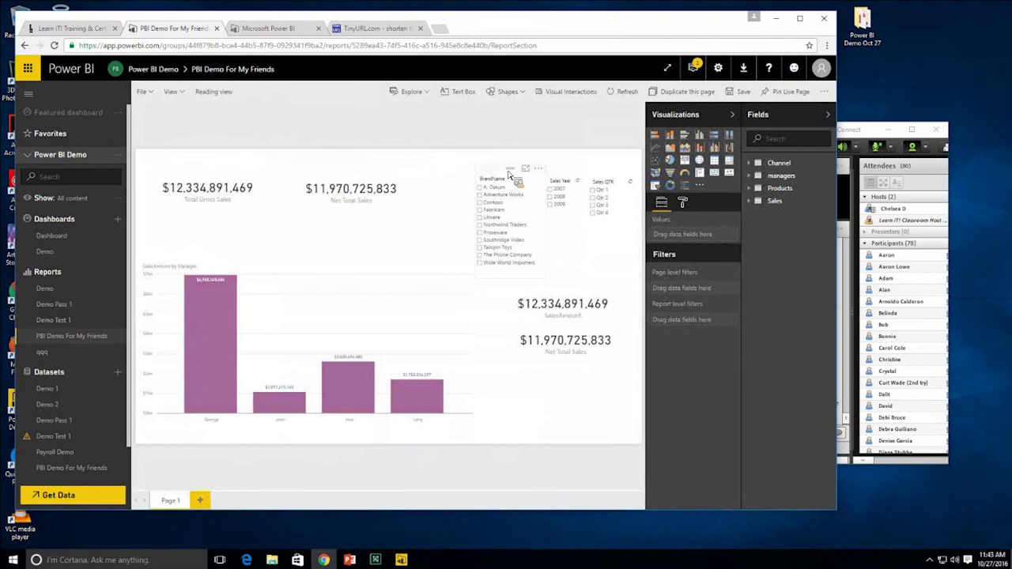
pyautogui.moveTo(509, 174); pyautogui.dragTo(500, 175)
pyautogui.moveTo(571, 174); pyautogui.dragTo(566, 172)
pyautogui.click(602, 176)
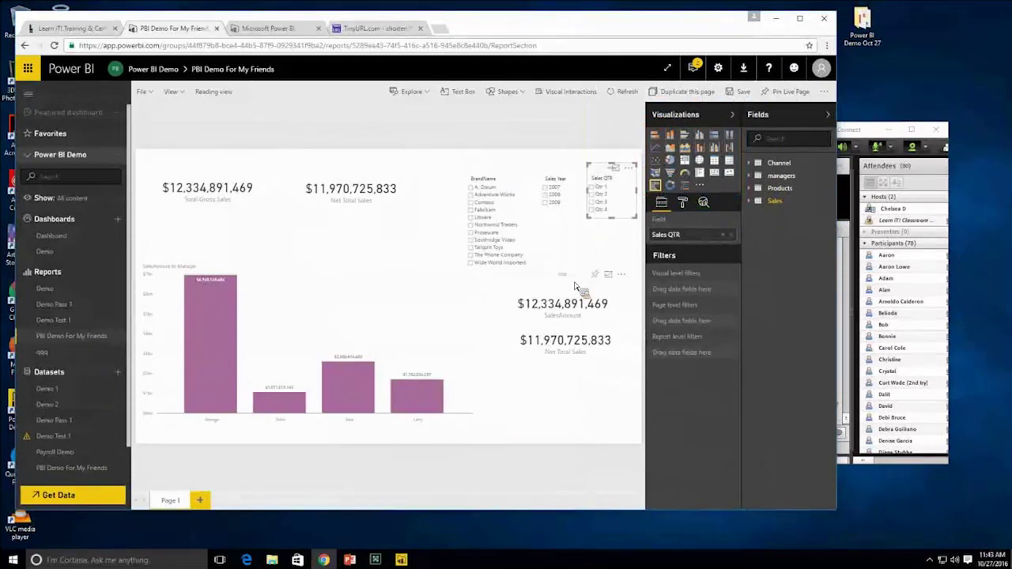
pyautogui.click(200, 500)
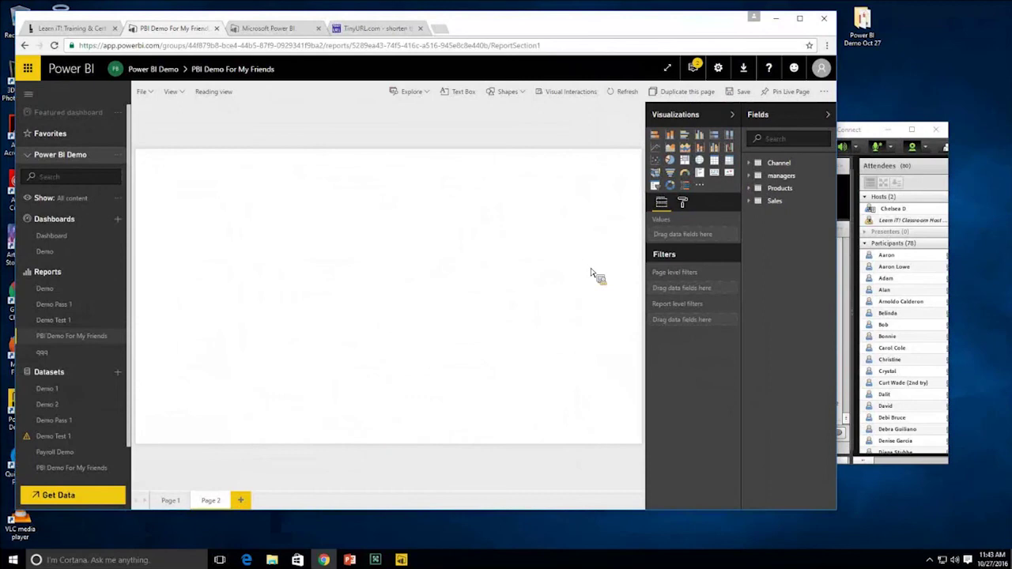
# - Add an enlarged gauge to Page 2 with Sales' Total Gross Sales as its value
pyautogui.click(685, 173)
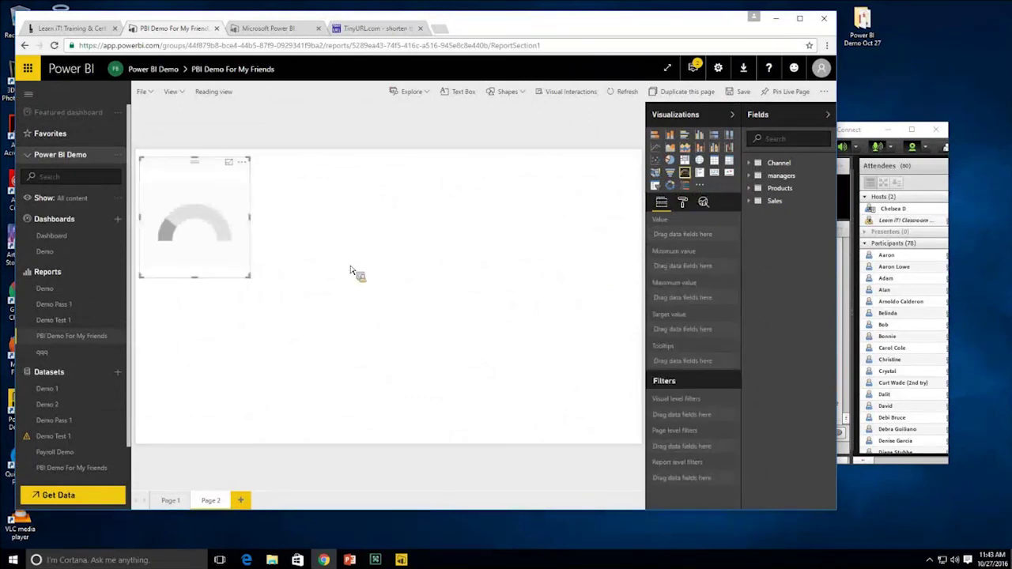
pyautogui.moveTo(251, 278); pyautogui.dragTo(434, 365)
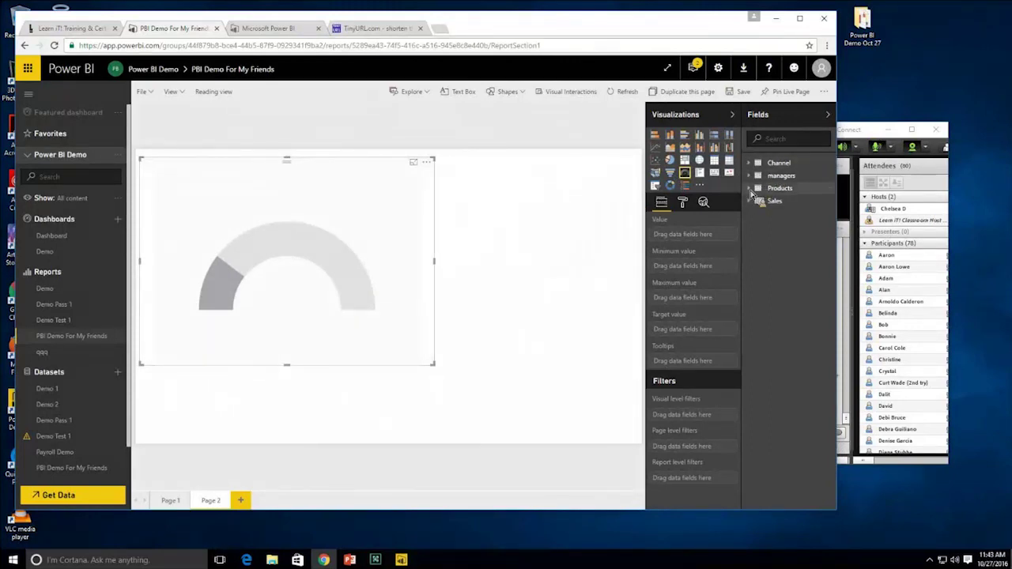
pyautogui.click(750, 200)
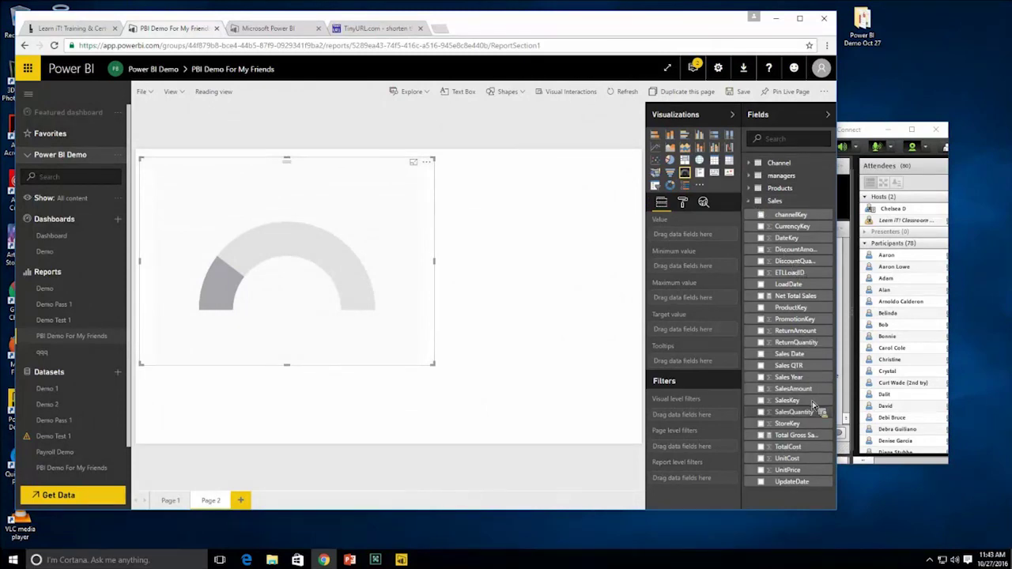
pyautogui.moveTo(813, 436); pyautogui.dragTo(711, 241)
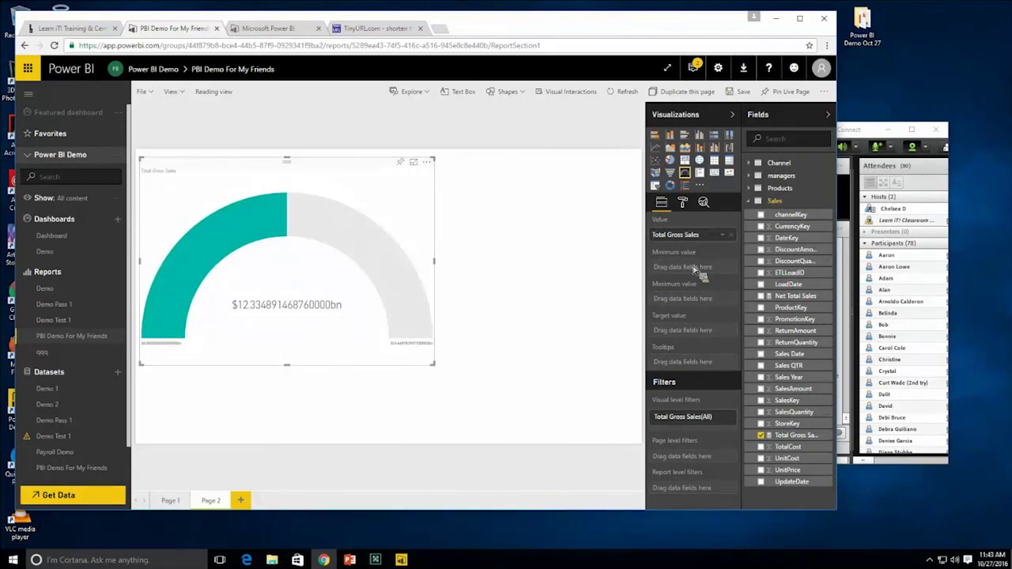
# - Set the gauge's data labels to display units None with 0 decimal places
pyautogui.click(683, 204)
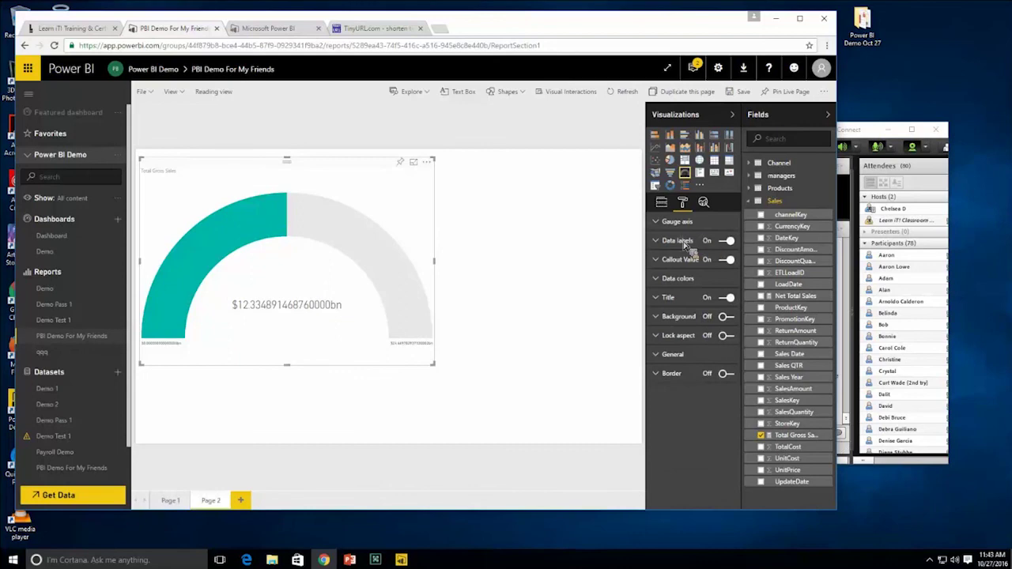
pyautogui.click(685, 244)
pyautogui.click(709, 280)
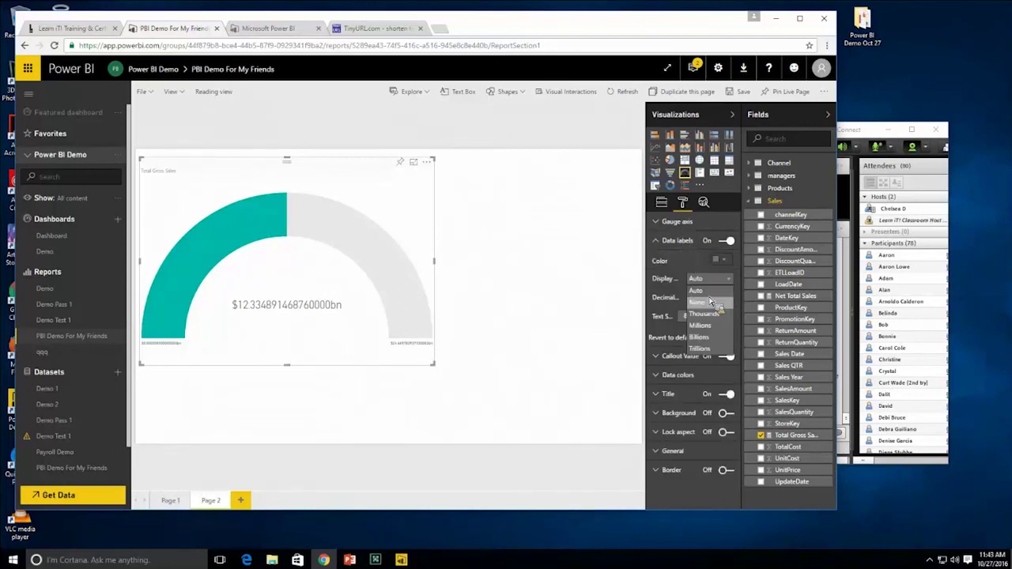
pyautogui.click(710, 302)
pyautogui.click(708, 297)
pyautogui.write('0')
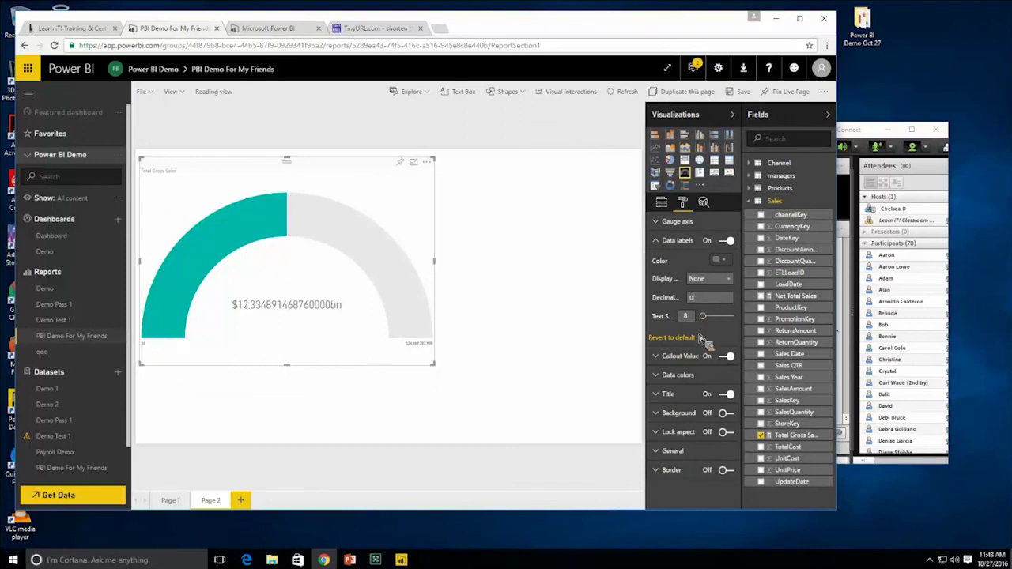
# - Set the callout value's display units to None to show $12,334,891,469
pyautogui.click(685, 357)
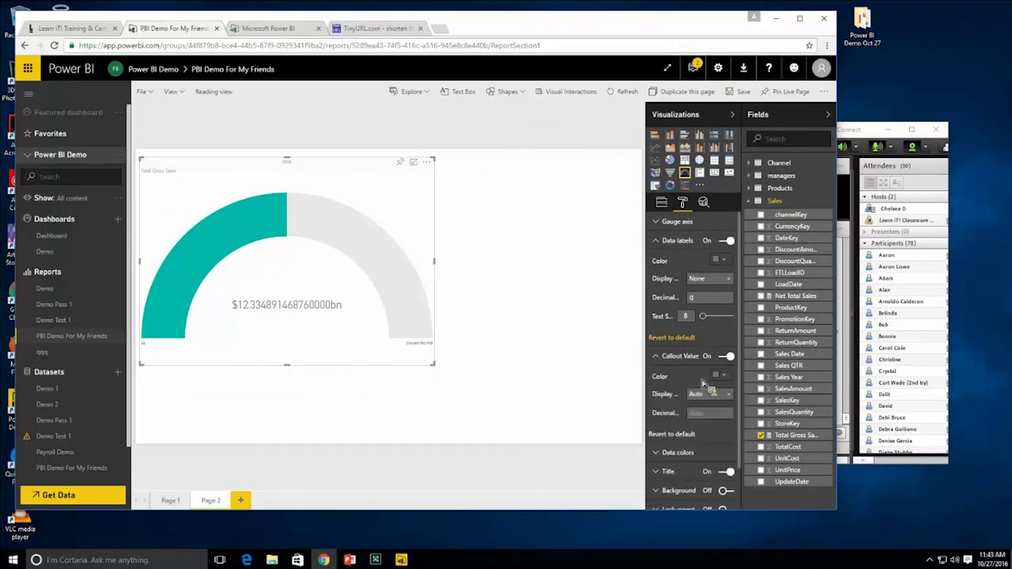
pyautogui.click(716, 393)
pyautogui.click(712, 417)
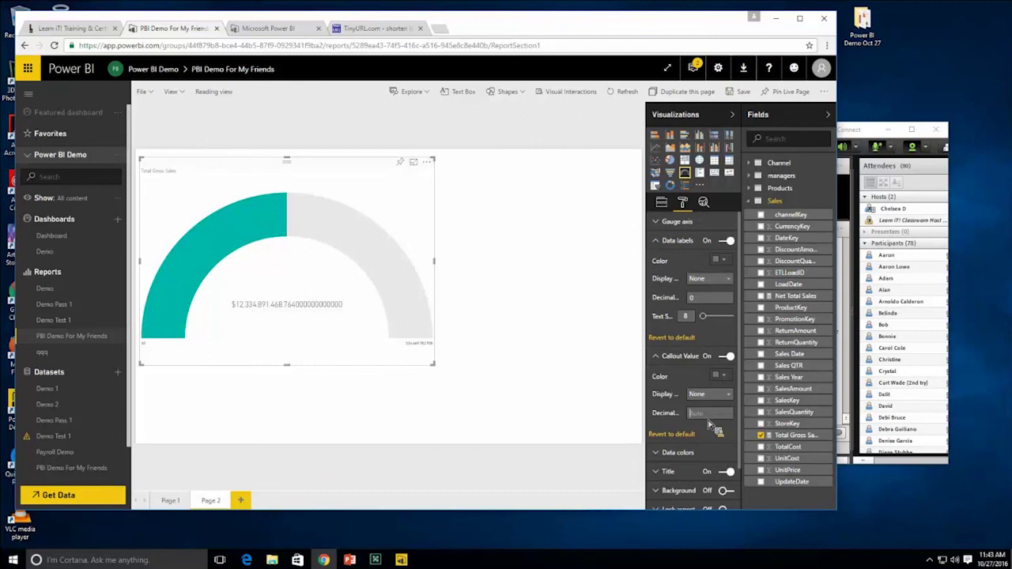
pyautogui.click(704, 395)
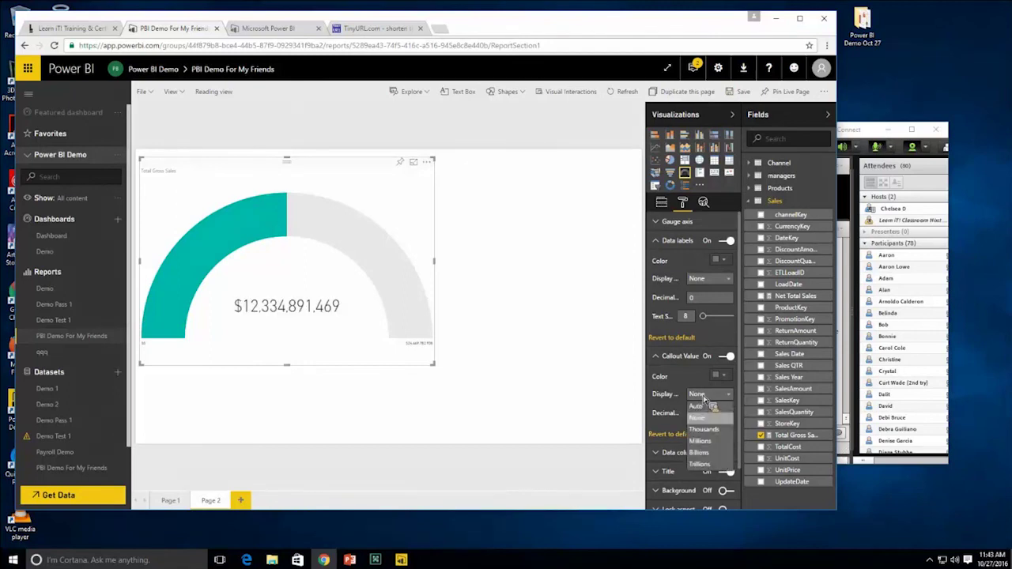
pyautogui.click(601, 372)
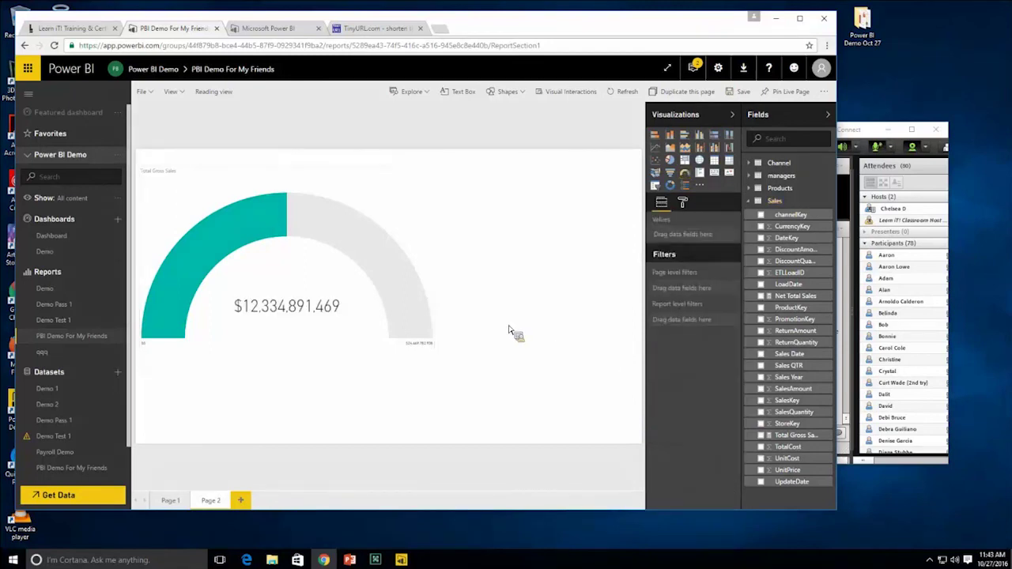
# - Nudge the gauge slightly right on the page and deselect it
pyautogui.moveTo(417, 256); pyautogui.dragTo(439, 258)
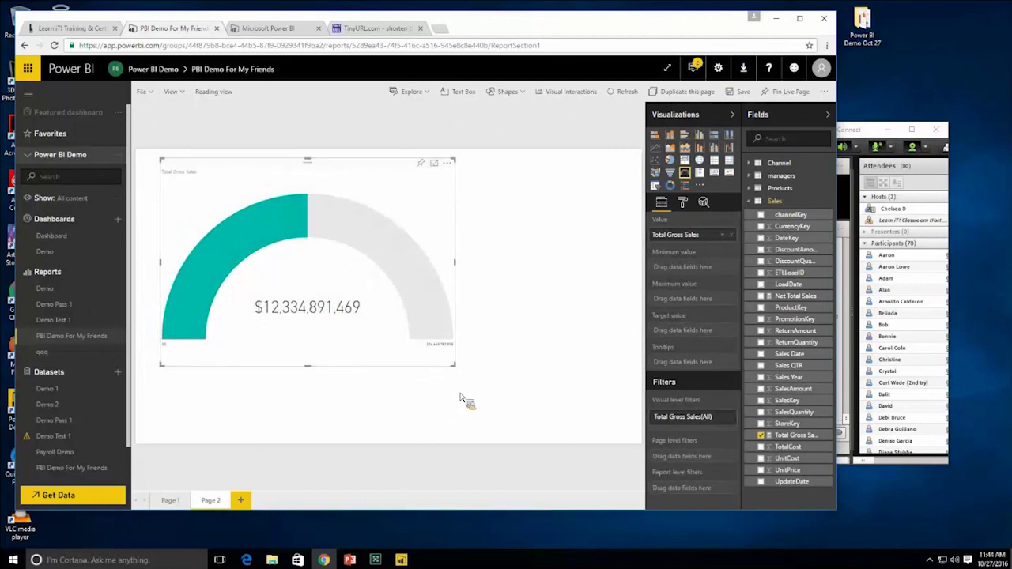
pyautogui.doubleClick(211, 502)
pyautogui.click(255, 450)
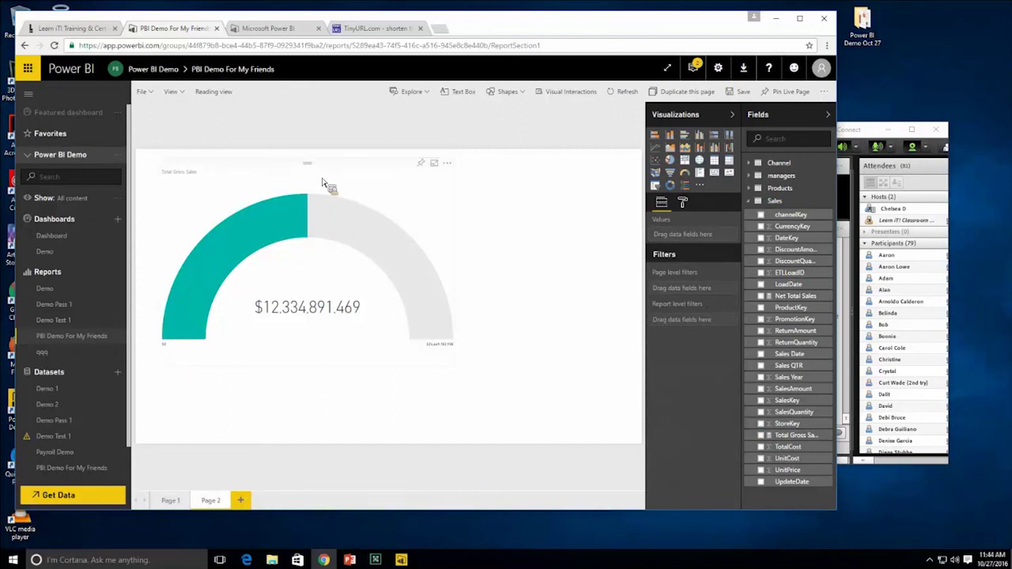
# - Return to Page 1 and save the edited report
pyautogui.click(177, 500)
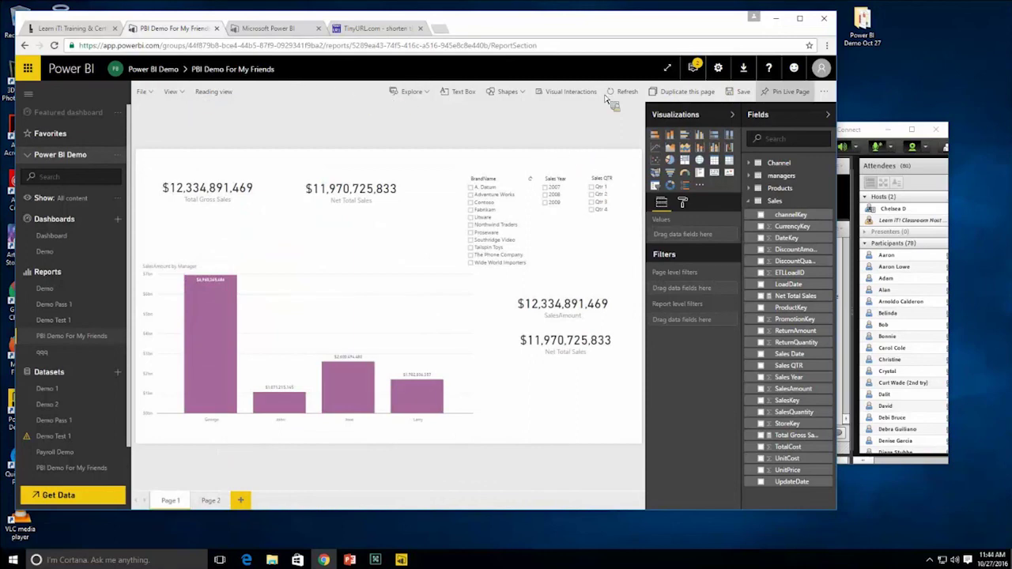
pyautogui.click(744, 91)
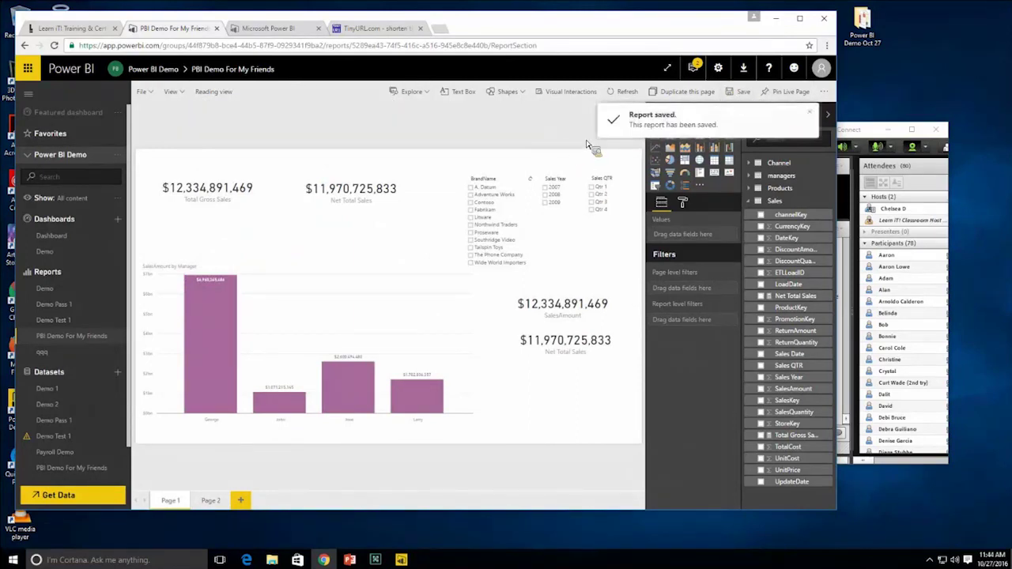